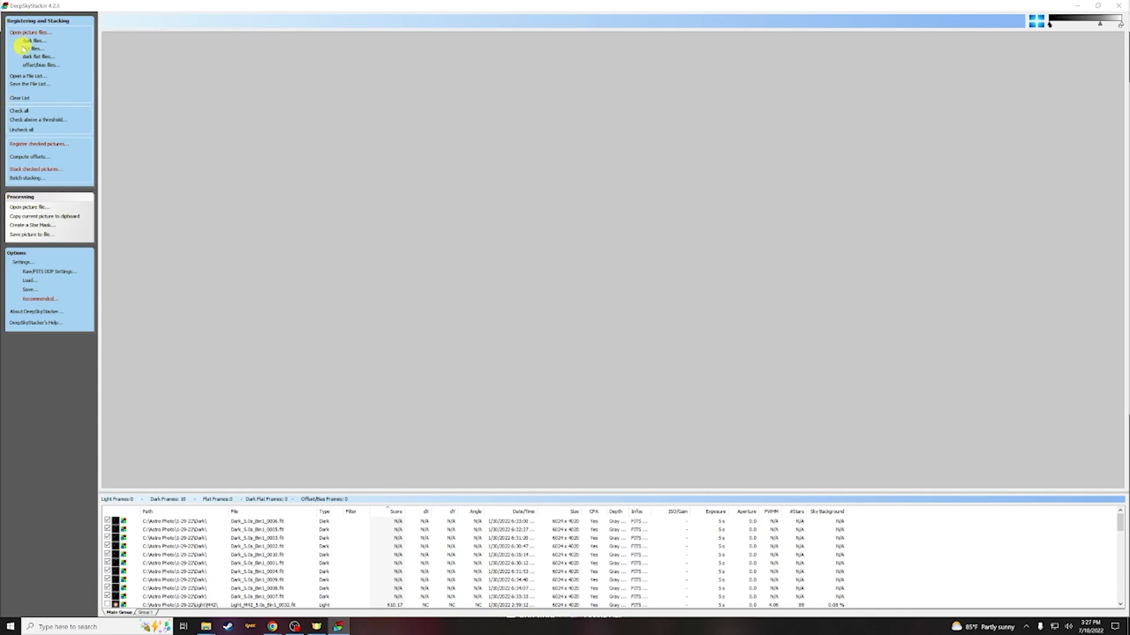
Add the flat frames Flat_1.3s_Bin1_0001 through Flat_1.3s_Bin1_0020 from the Flat folder
left_click(34, 49)
left_click(131, 75)
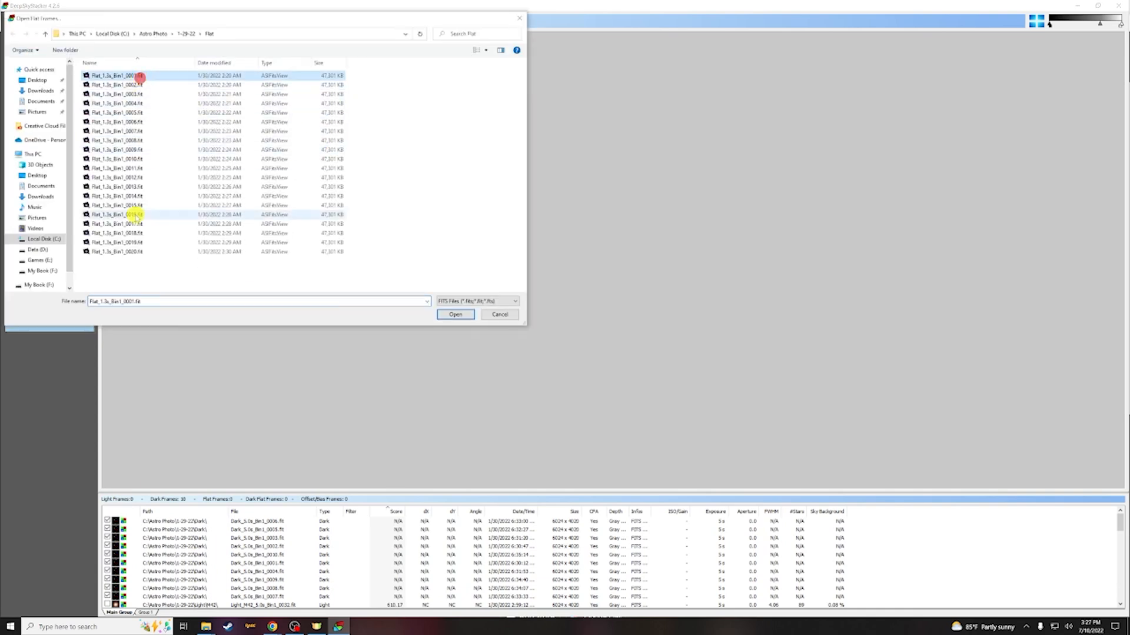
left_click(139, 251, "shift")
left_click(455, 312)
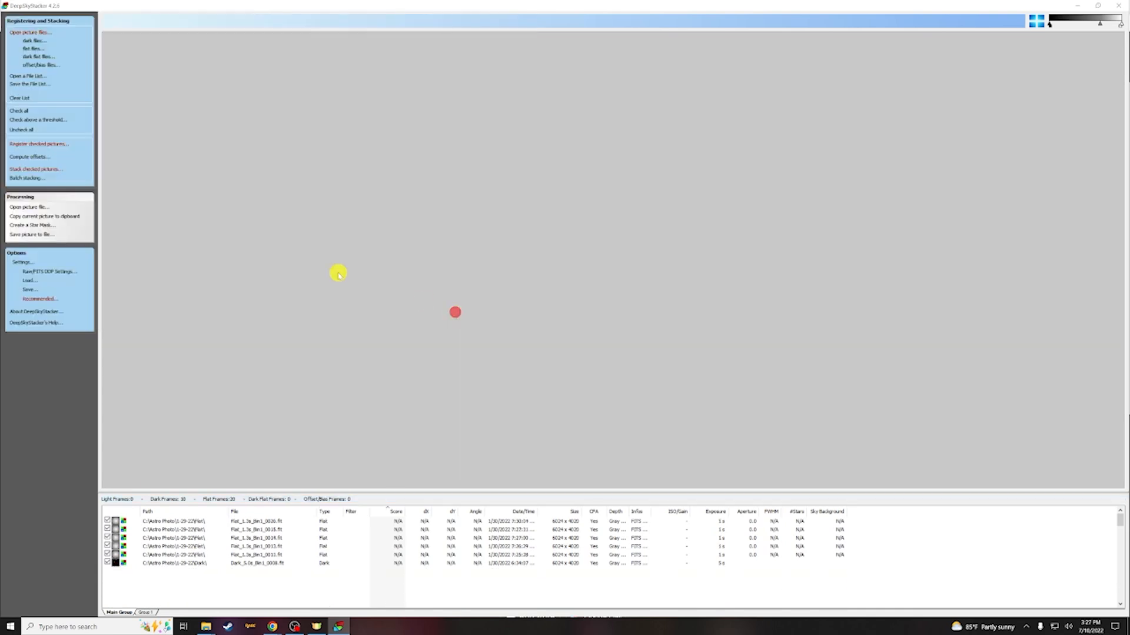
Add the dark flat frames Dark_1.3s_Bin1_0001 through Dark_1.3s_Bin1_0010 from the Dark folder
left_click(31, 55)
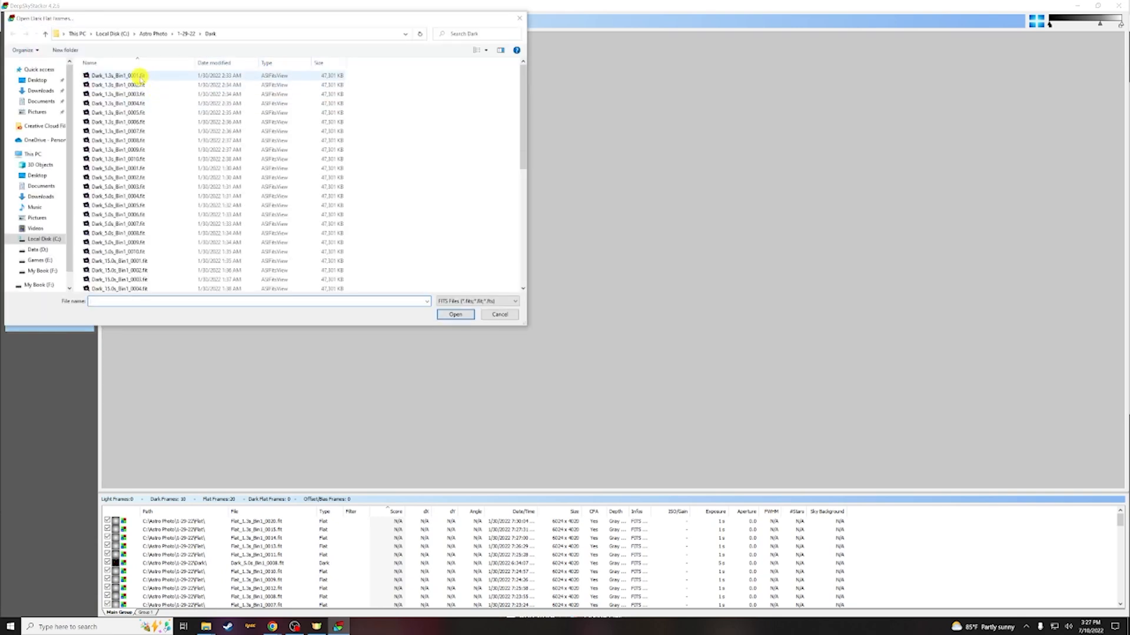
left_click(140, 76)
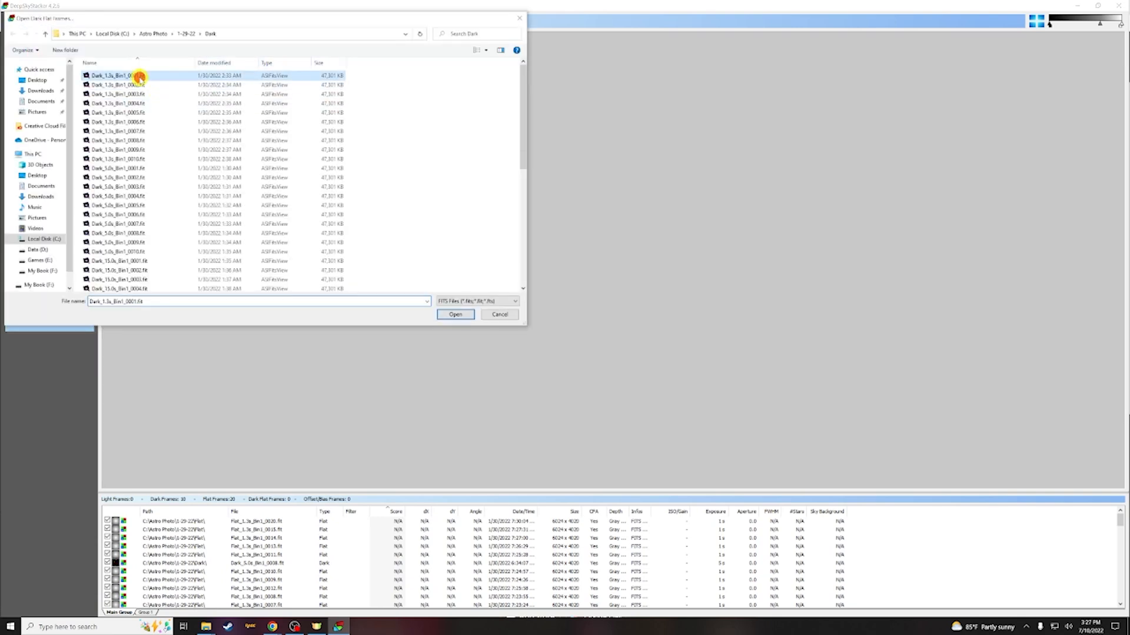
left_click(127, 158, "shift")
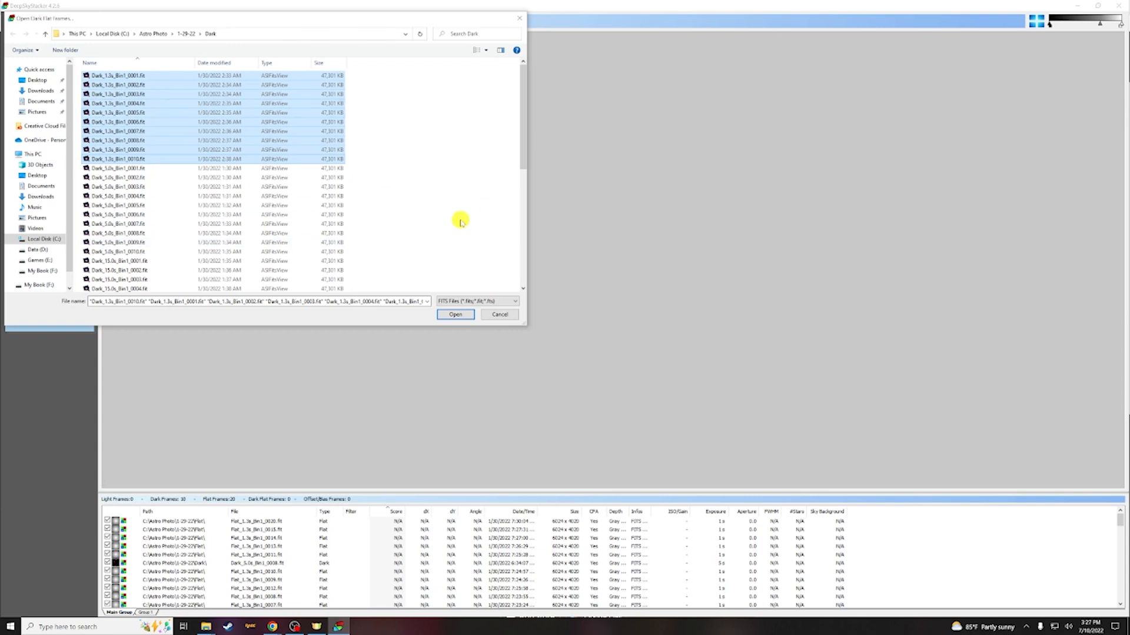
left_click(456, 315)
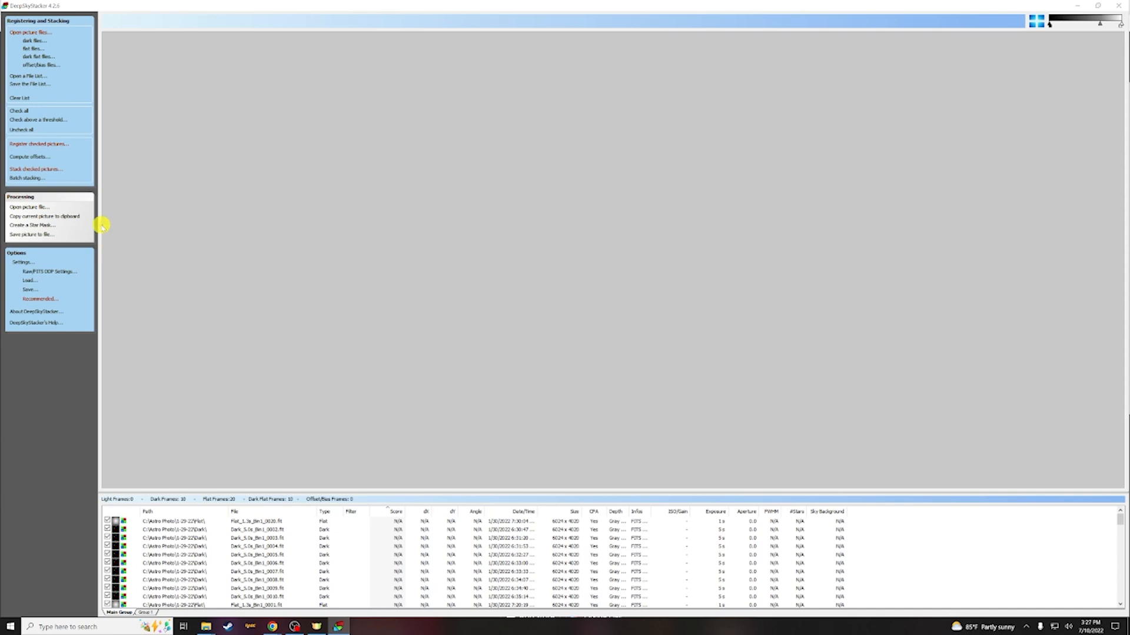
Add the bias frames Bias_1.0ms_Bin1_0001 through Bias_1.0ms_Bin1_0020 from the Bias folder
left_click(39, 65)
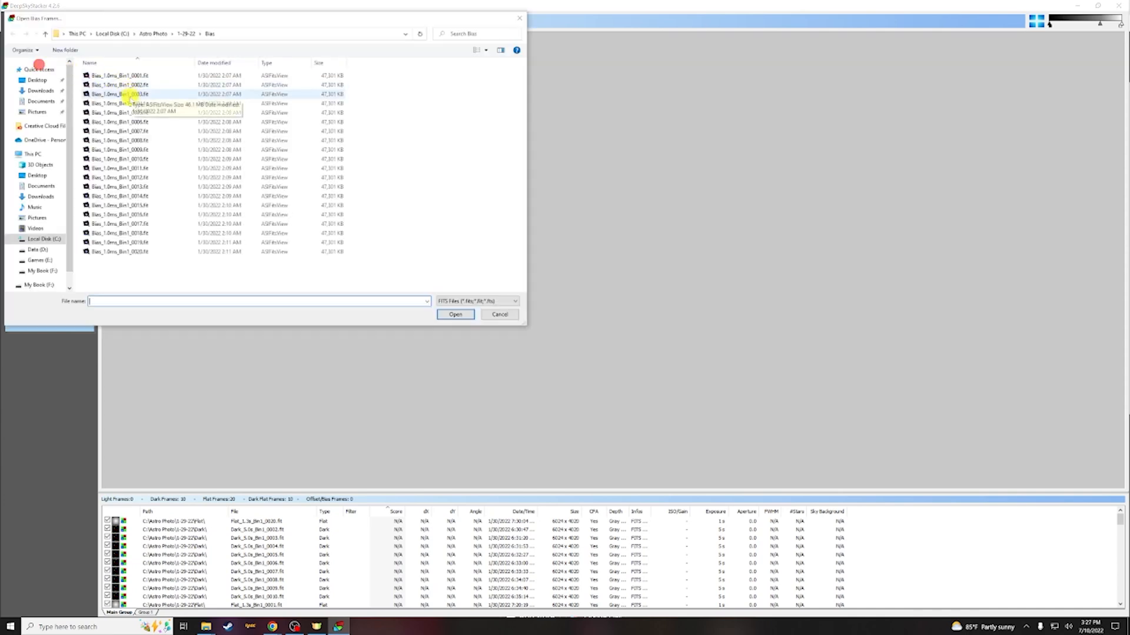
left_click(118, 76)
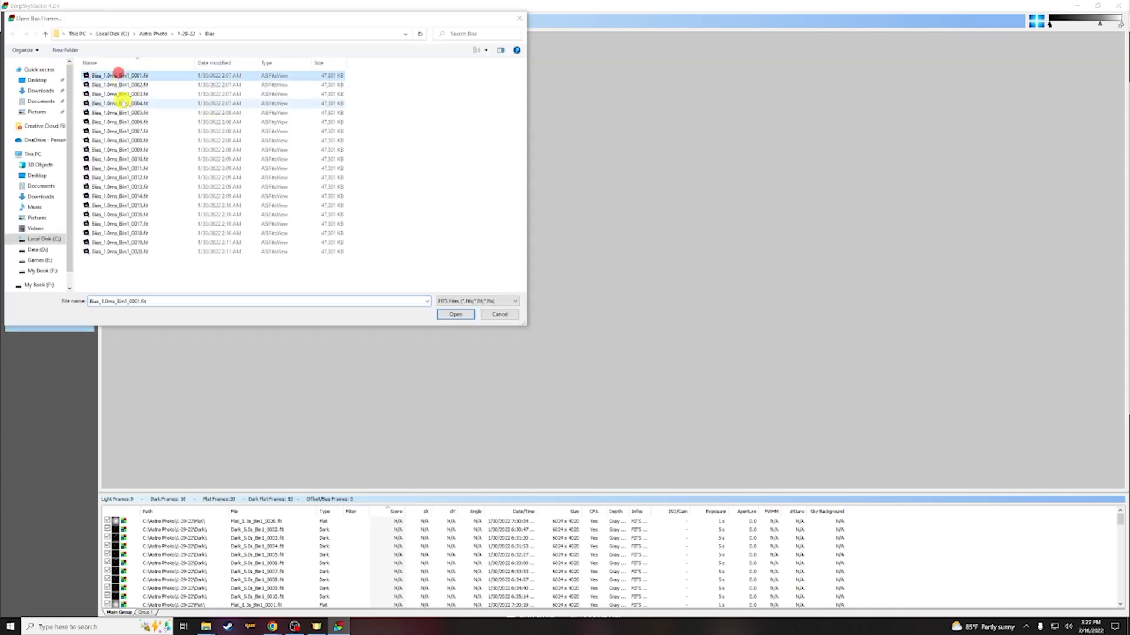
left_click(125, 252, "shift")
left_click(454, 315)
Preview one of the M42 light frames and check all pictures in the file list
scroll(226, 532, "down", 10)
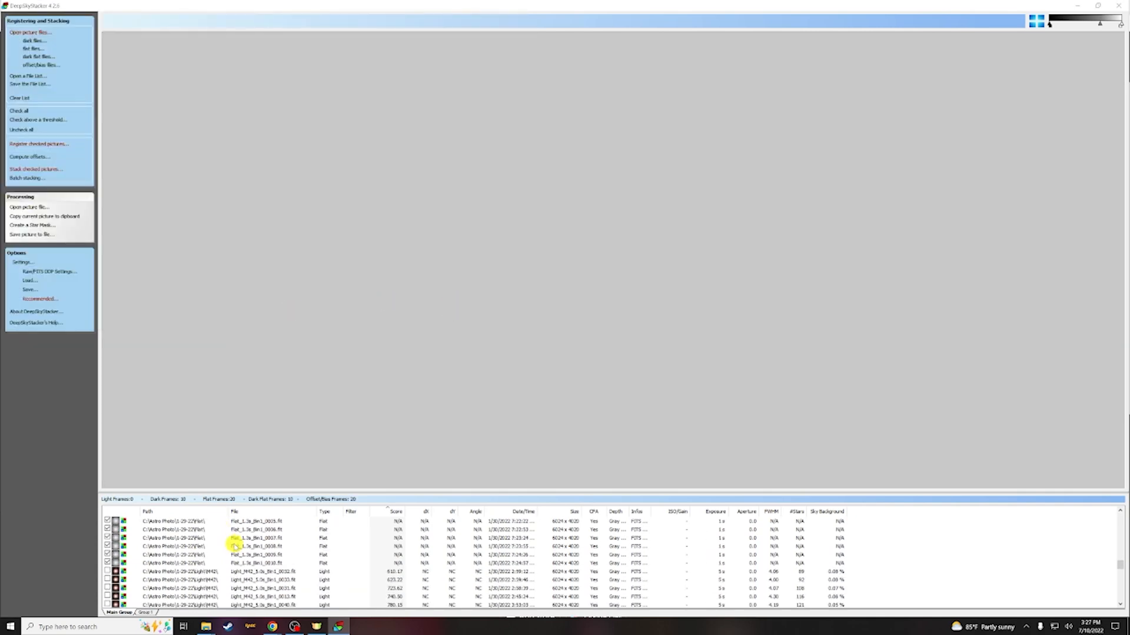
left_click(202, 588)
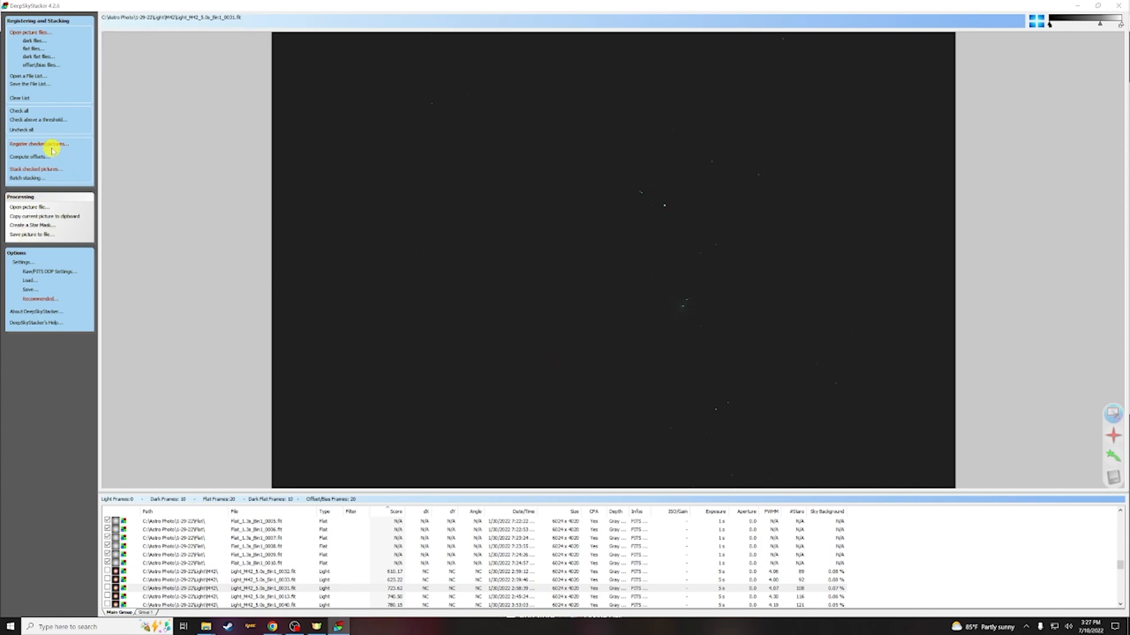
left_click(18, 111)
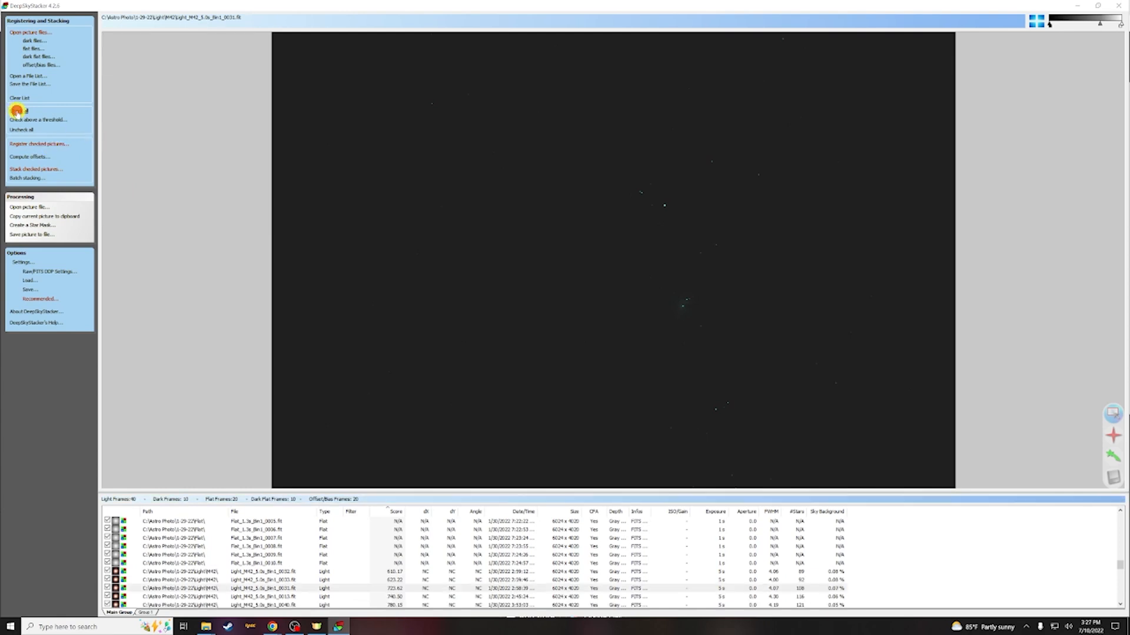
Open the registering settings and set the star detection threshold to 2 %, computing the number of detected stars
left_click(30, 147)
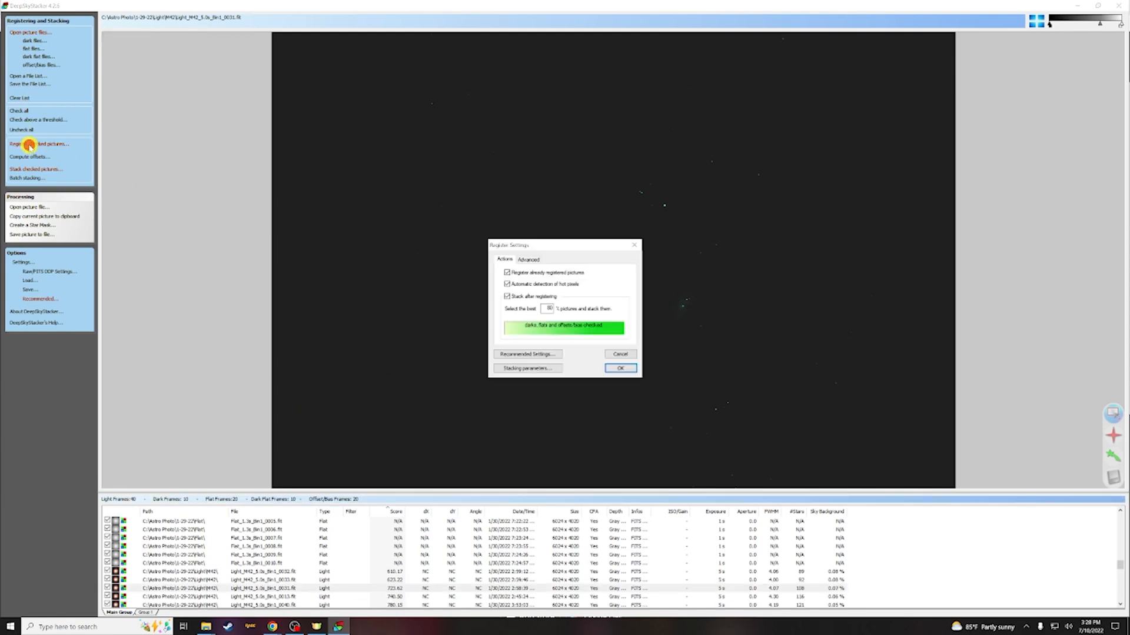
left_click(528, 260)
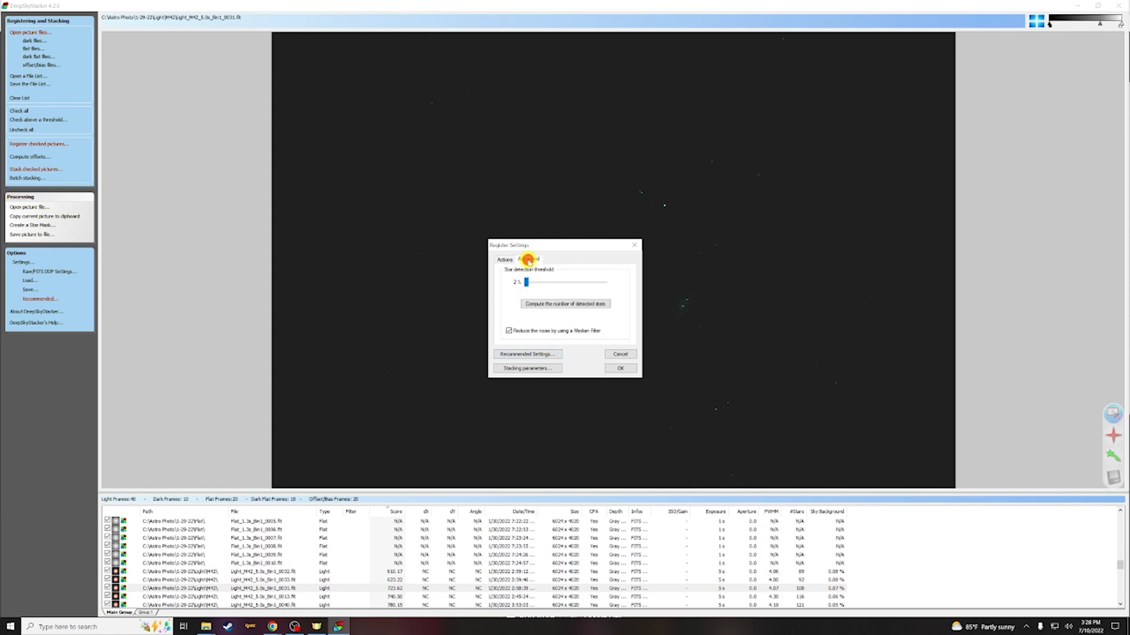
left_click(541, 304)
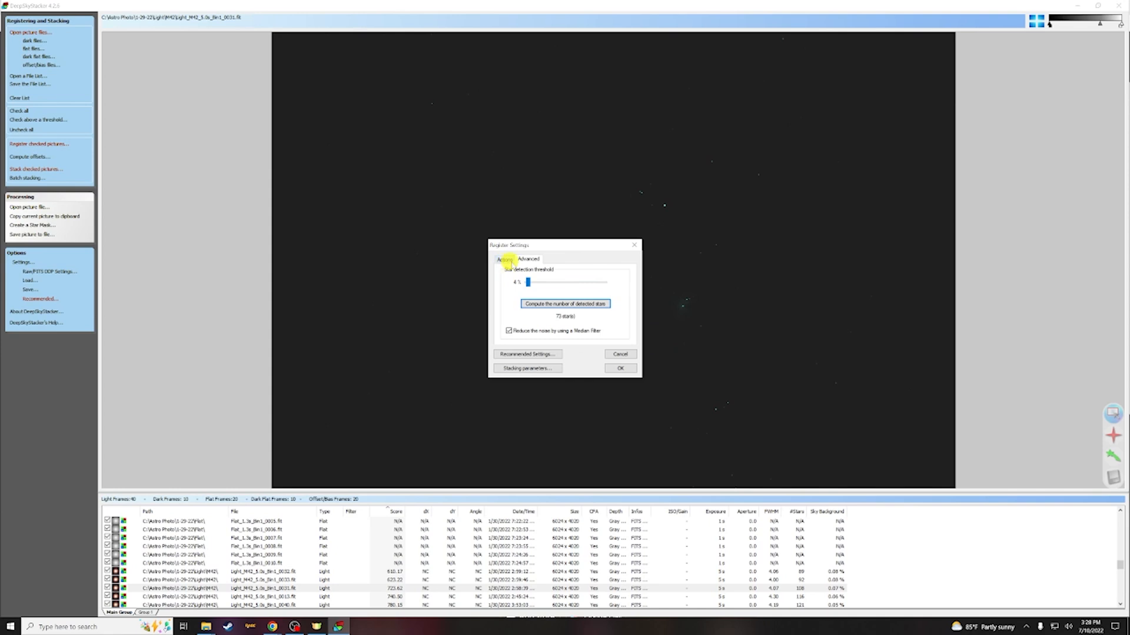
left_click_drag(525, 282, 522, 282)
left_click(559, 303)
left_click(530, 354)
scroll(537, 315, "down", 5)
scroll(540, 321, "down", 3)
left_click(617, 386)
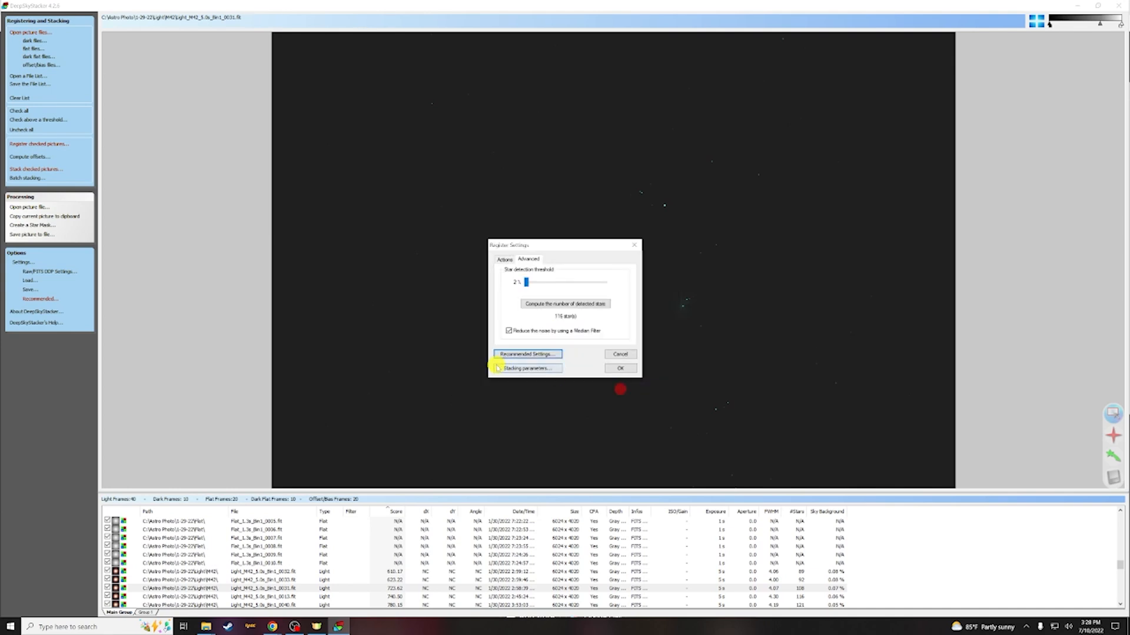
Open the stacking parameters and enable 2x Drizzle on the result settings
left_click(498, 368)
left_click(459, 256)
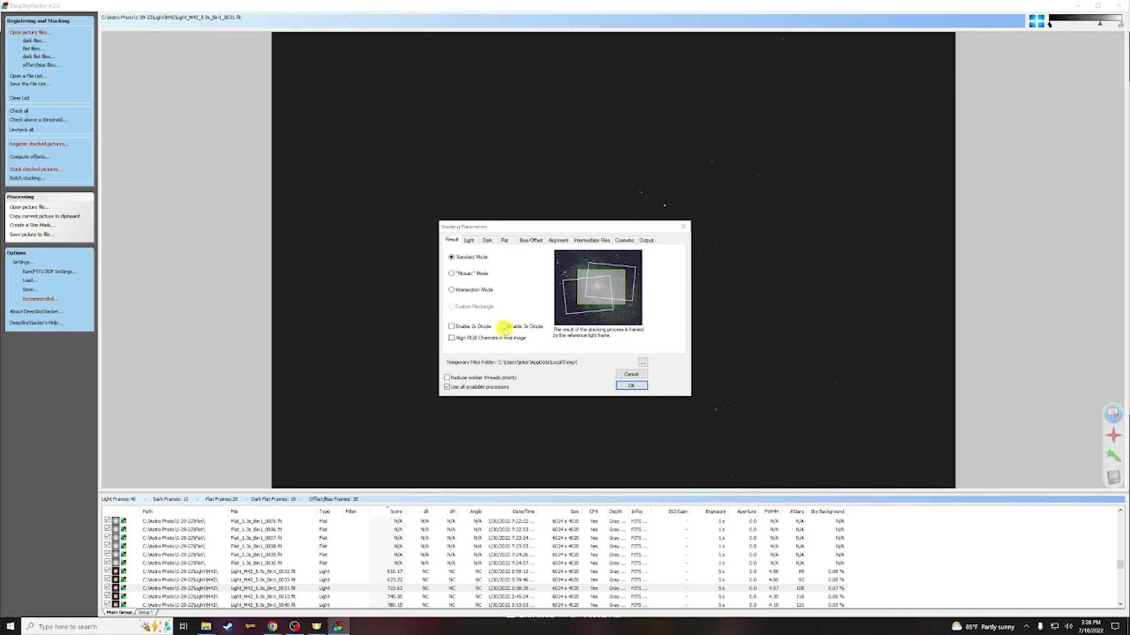
left_click(453, 327)
Review the remaining stacking tabs and set the output file location to the C:\Astro Photo\Orion HDR folder
left_click(470, 241)
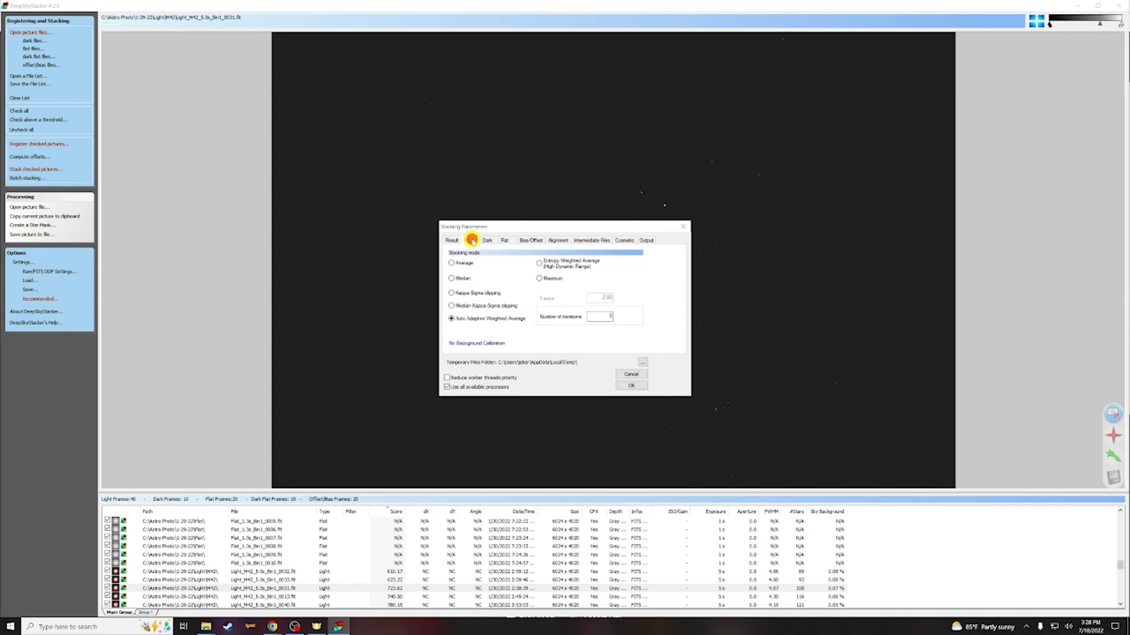
left_click(488, 241)
left_click(505, 241)
left_click(537, 240)
left_click(599, 241)
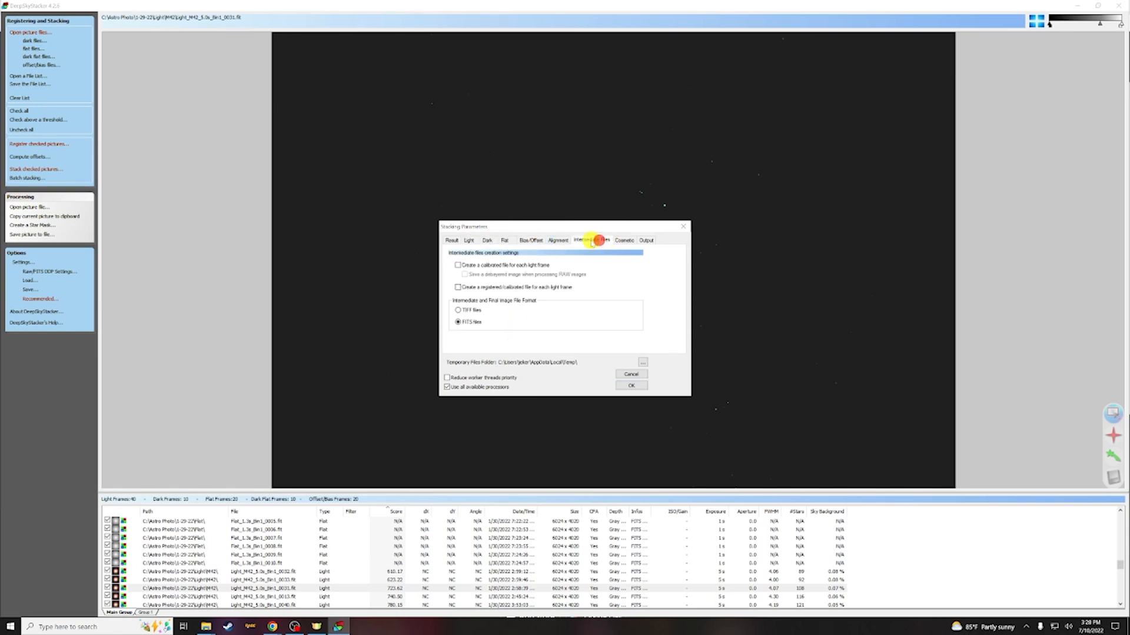
left_click(643, 241)
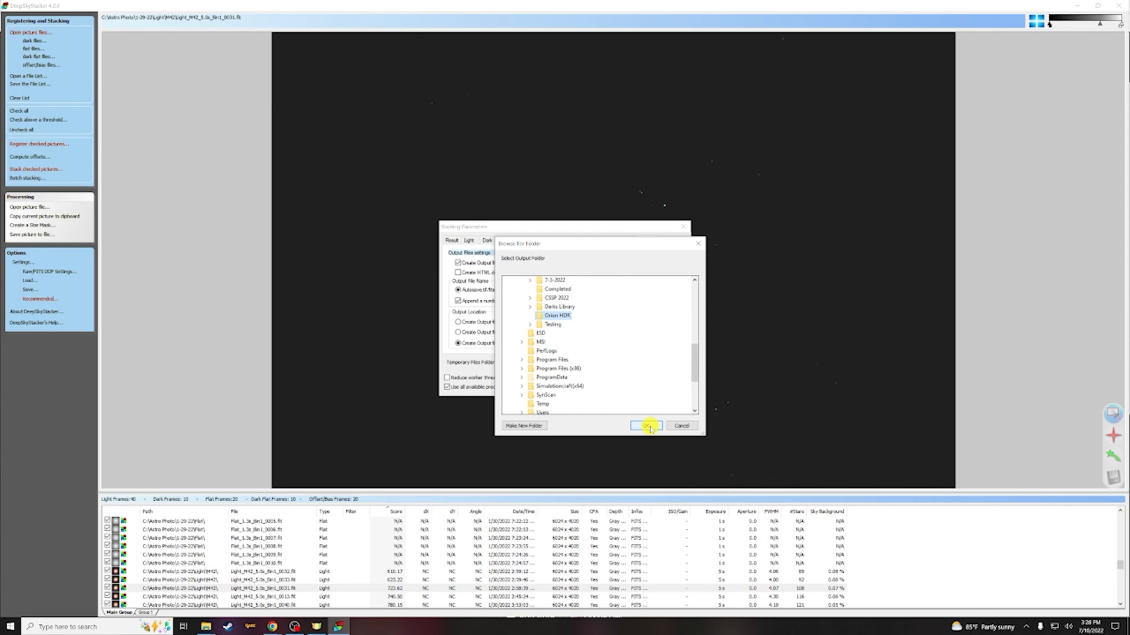
left_click(647, 426)
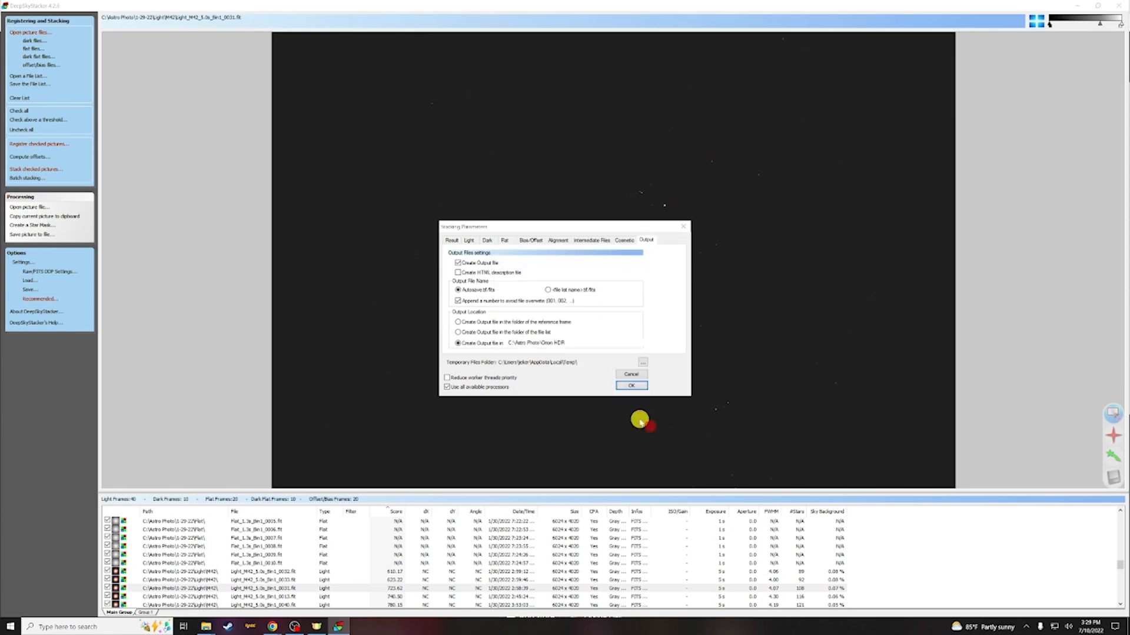
Confirm the stacking parameters and registering settings and start registering and stacking the checked pictures
left_click(627, 387)
left_click(622, 367)
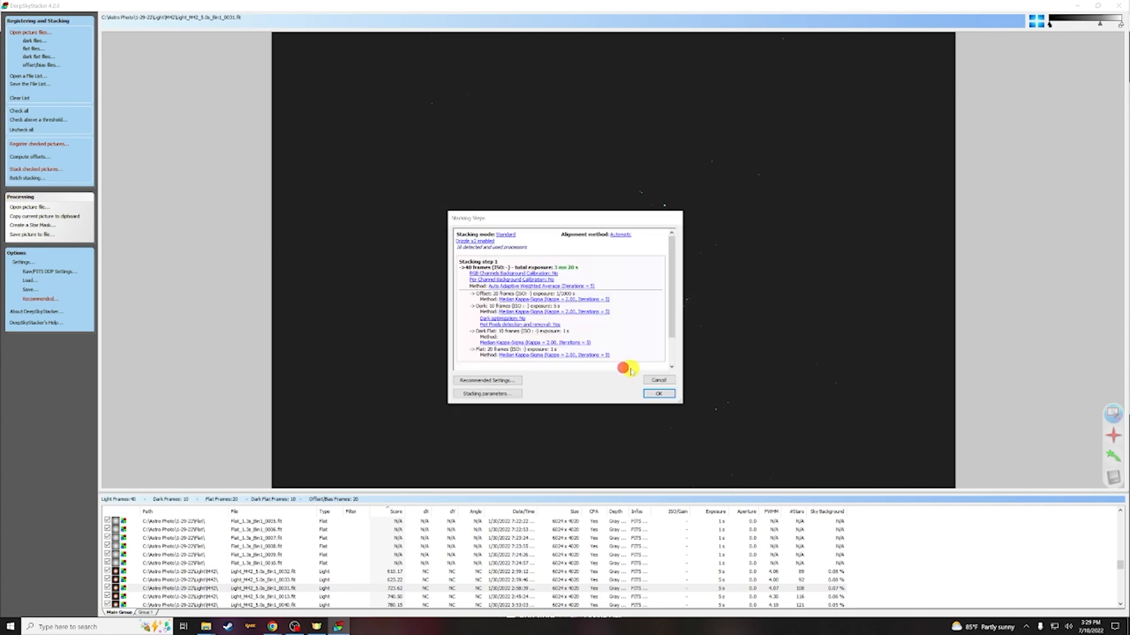
left_click(655, 395)
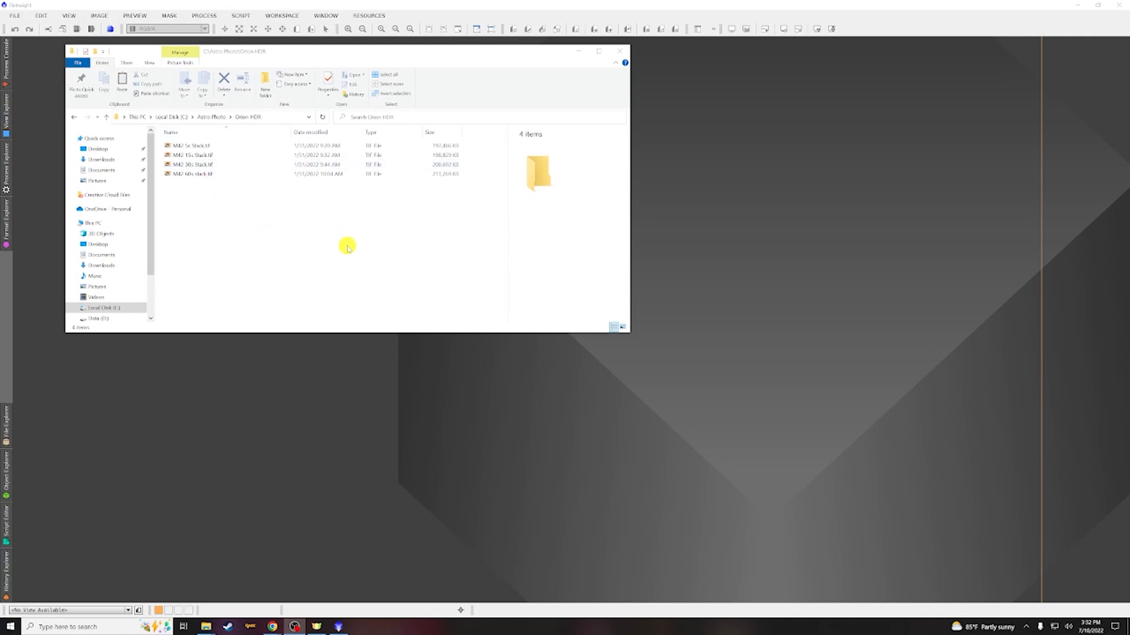
Open the four M42 stack TIFF files from the Orion HDR folder in PixInsight and close the folder window
left_click_drag(347, 247, 752, 202)
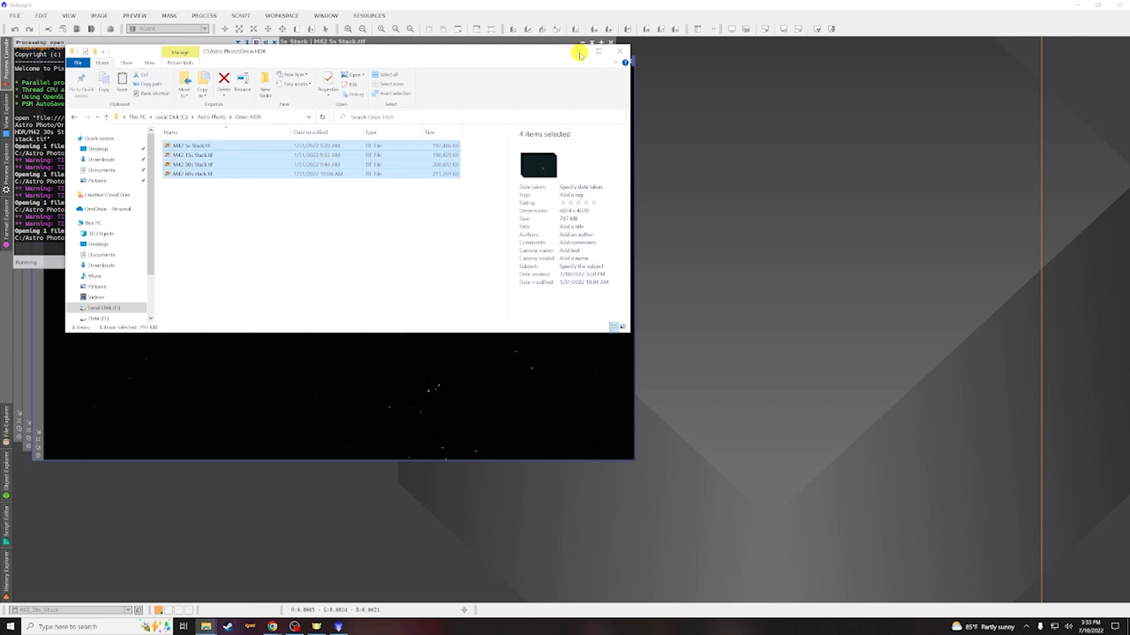
left_click(579, 53)
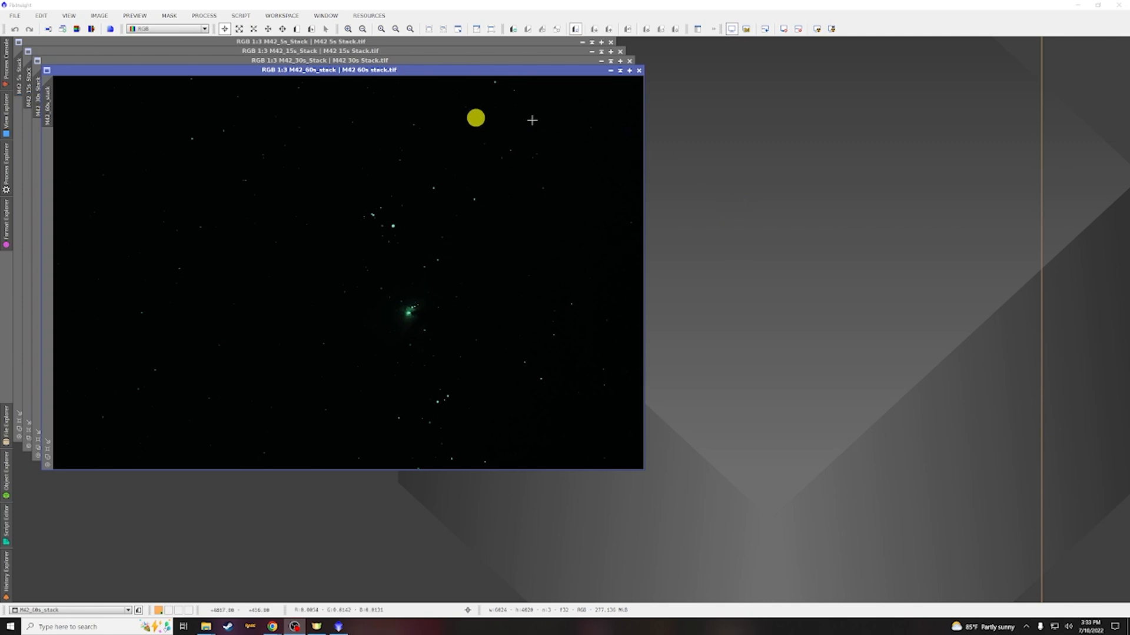
Apply an automatic screen stretch to the M42 60s stack and enlarge its image window
left_click(412, 73)
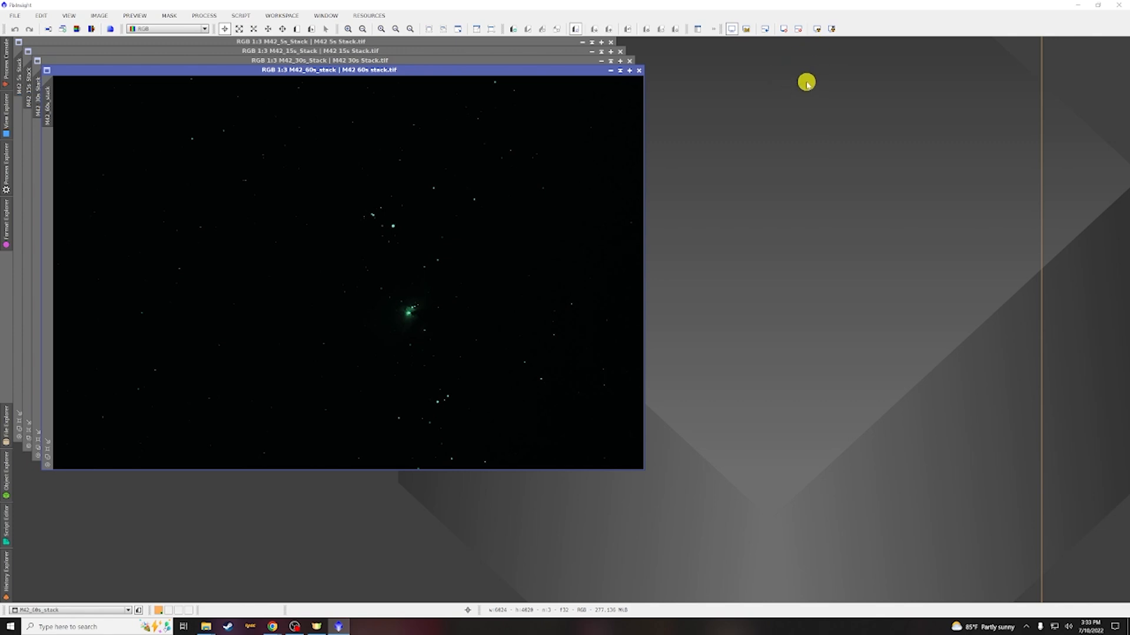
left_click(817, 29)
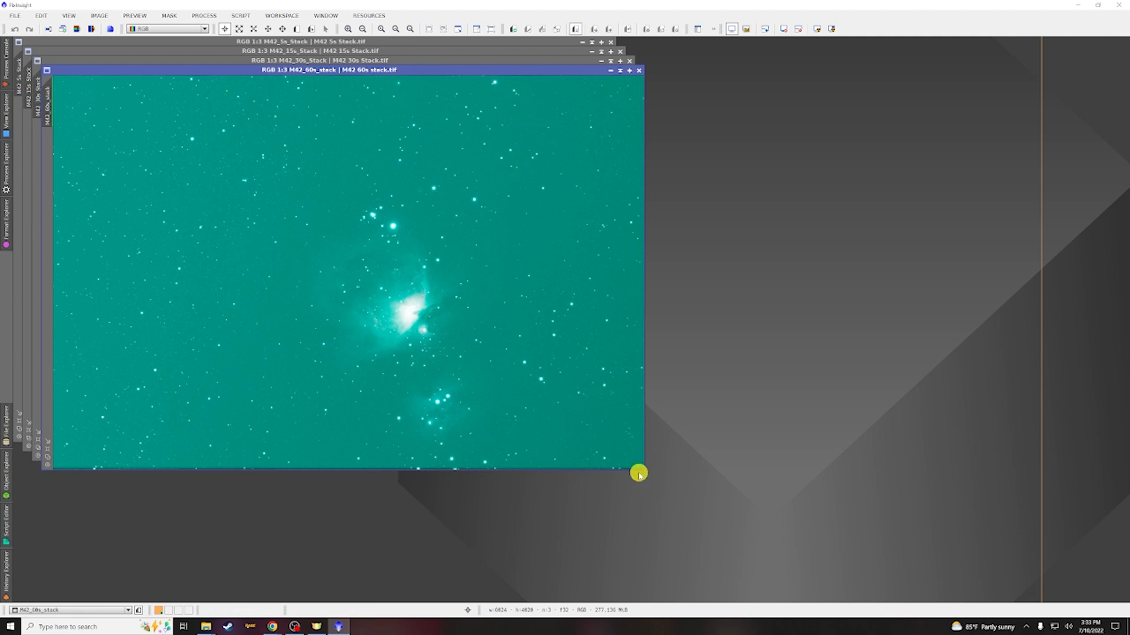
left_click_drag(644, 469, 692, 500)
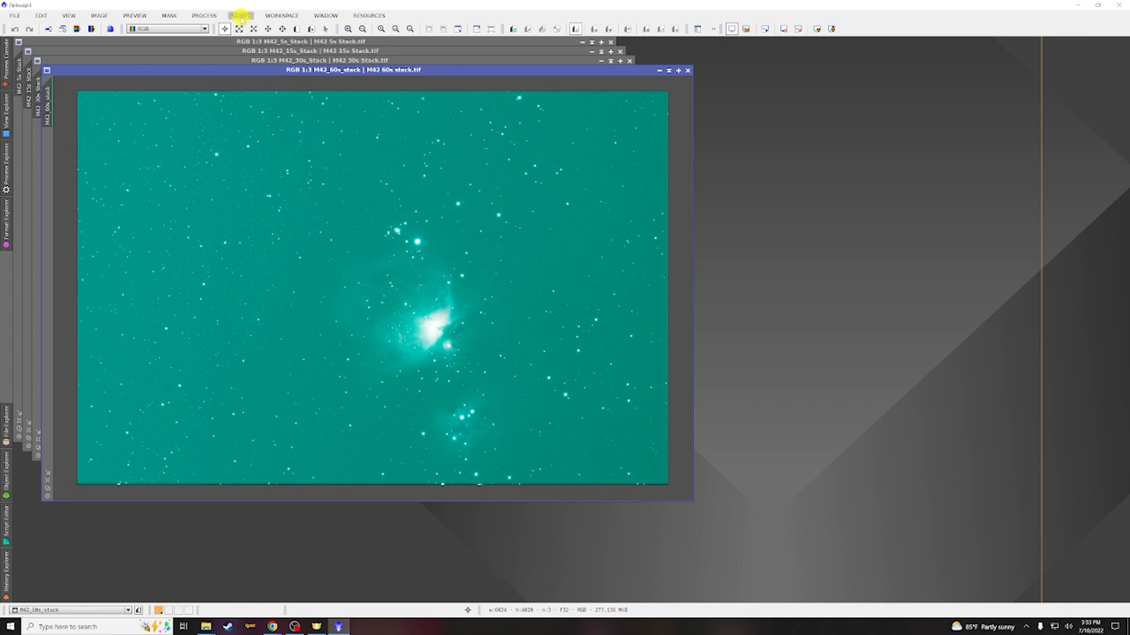
Open DynamicCrop and draw a crop rectangle trimming the edges of the M42 60s stack
left_click(202, 16)
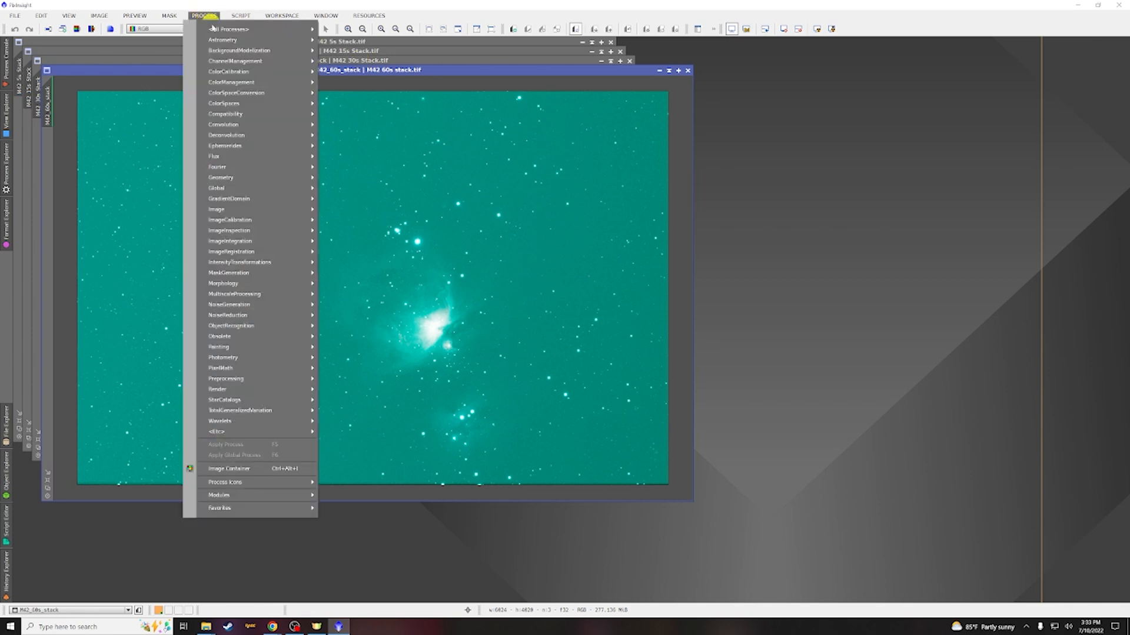
mouse_move(245, 178)
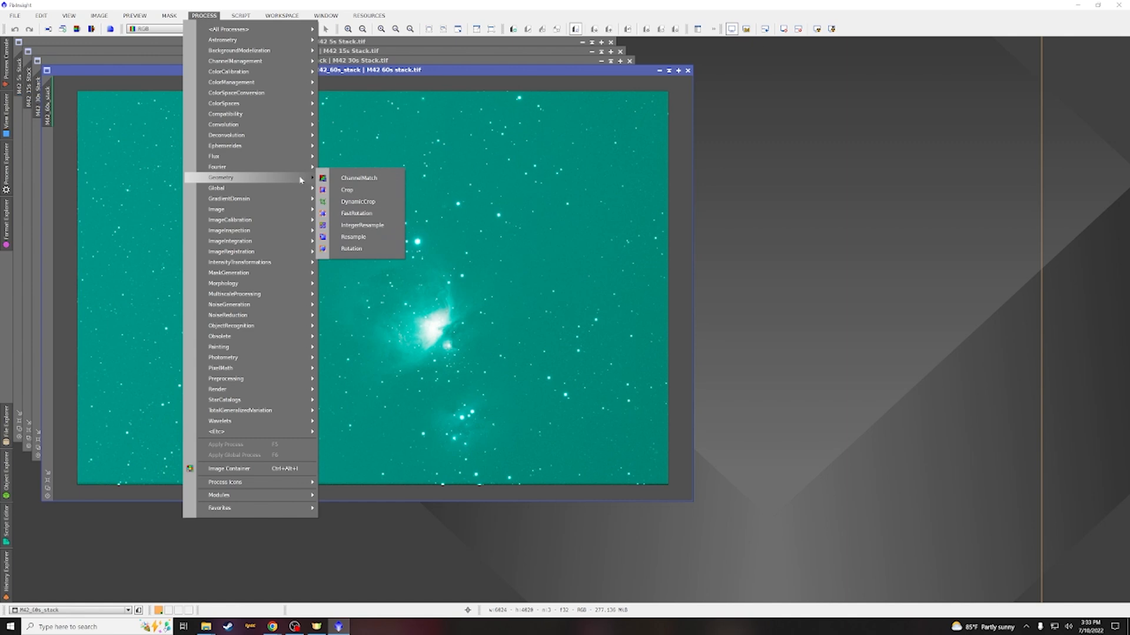
left_click(349, 199)
left_click_drag(551, 180, 832, 92)
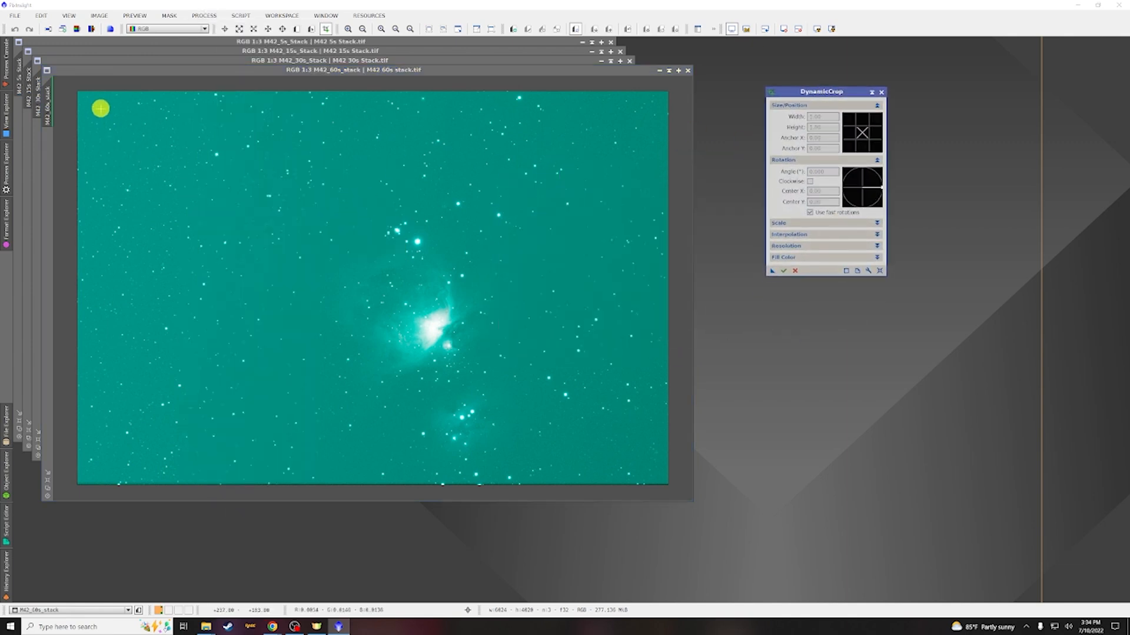
left_click_drag(91, 101, 654, 474)
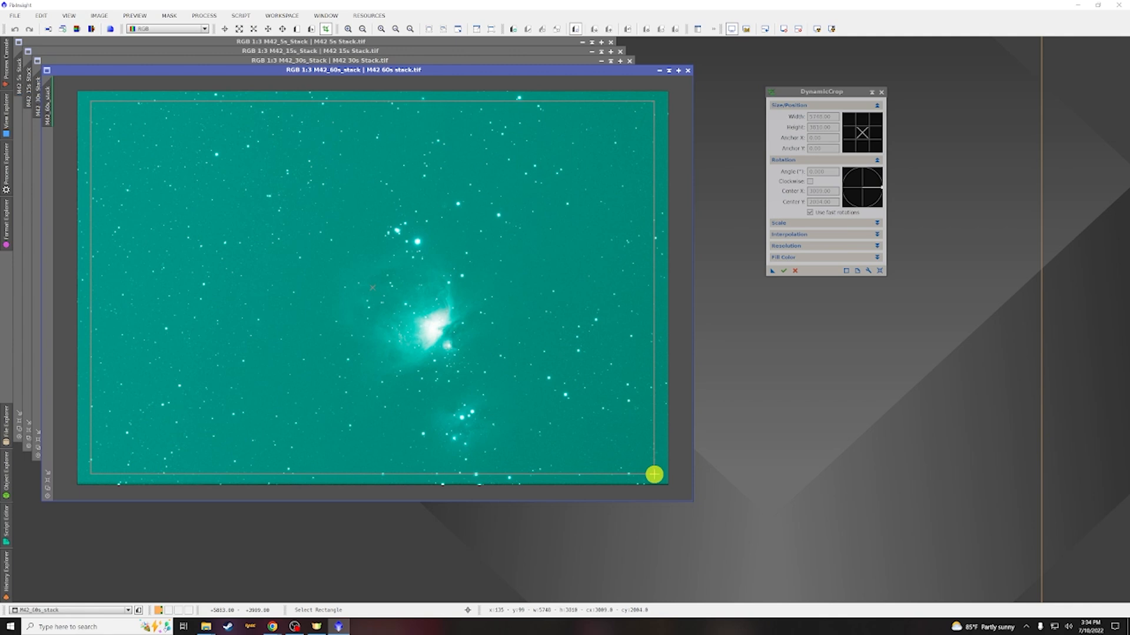
left_click_drag(654, 474, 654, 475)
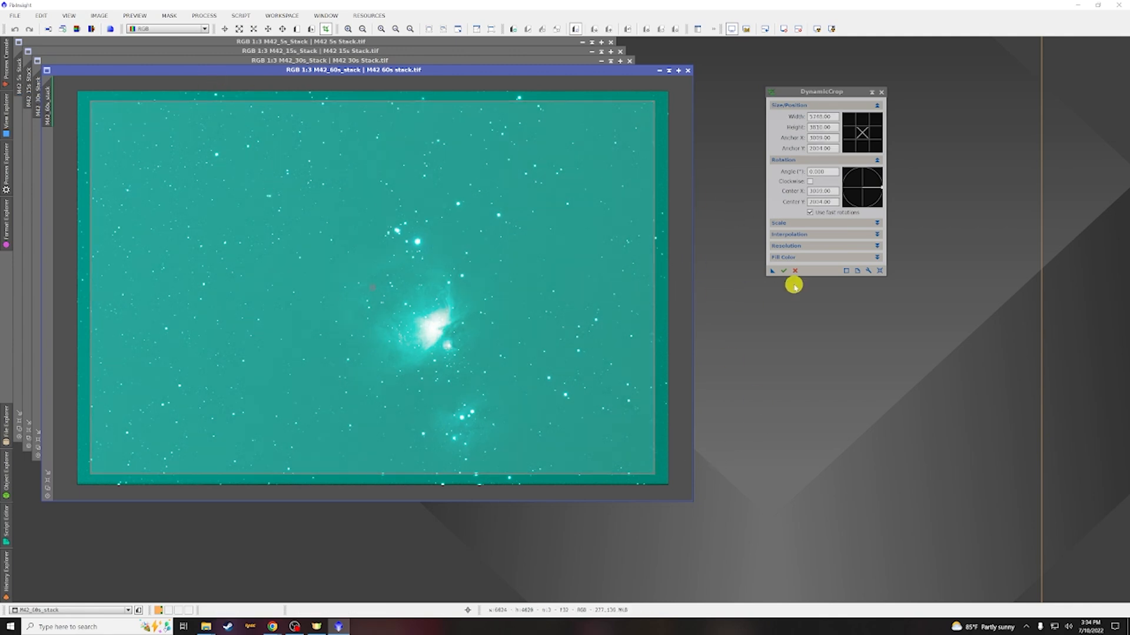
Save the crop as a process icon and apply it to the M42 60s stack
left_click_drag(772, 272, 773, 340)
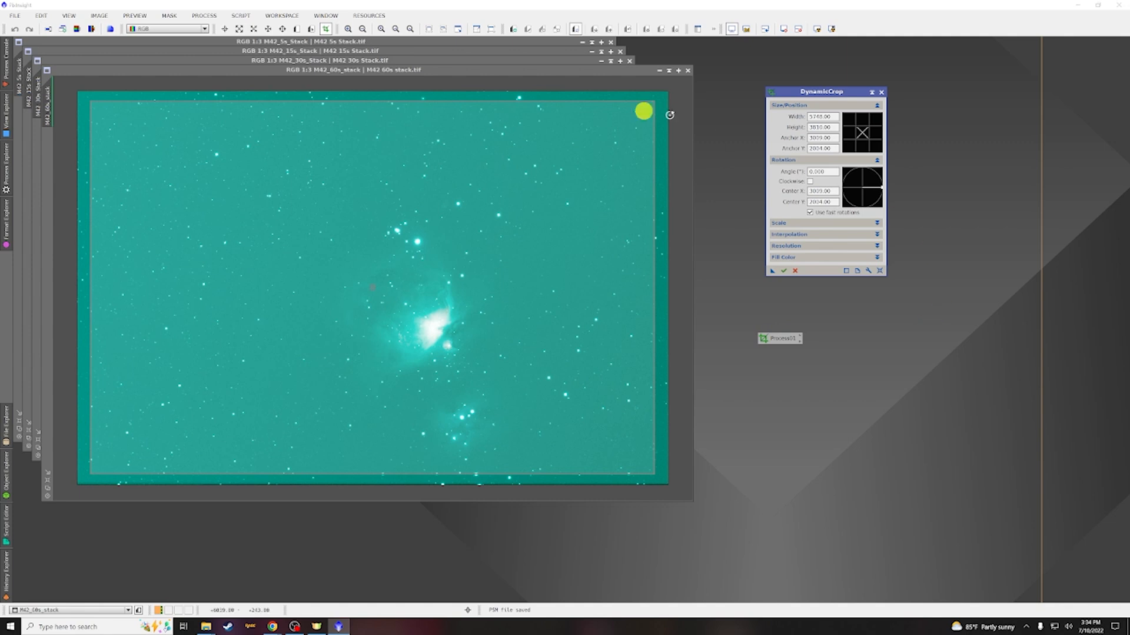
left_click(785, 271)
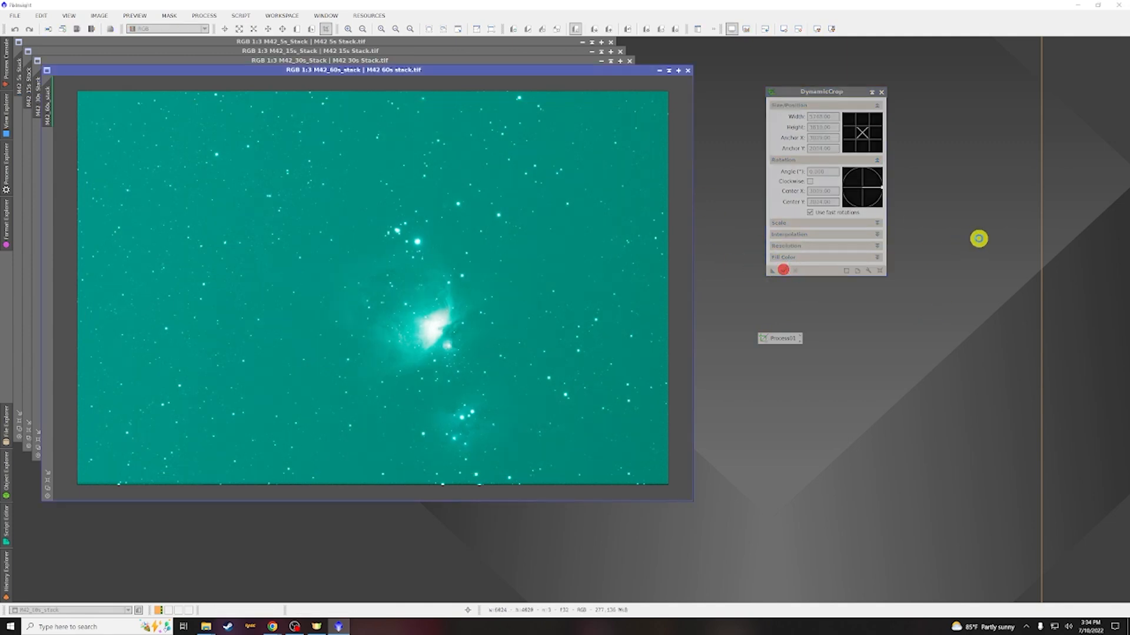
Minimize the 60s stack window and apply the crop process icon to the M42 30s stack
left_click(658, 69)
left_click_drag(379, 290, 134, 538)
left_click_drag(771, 340, 479, 212)
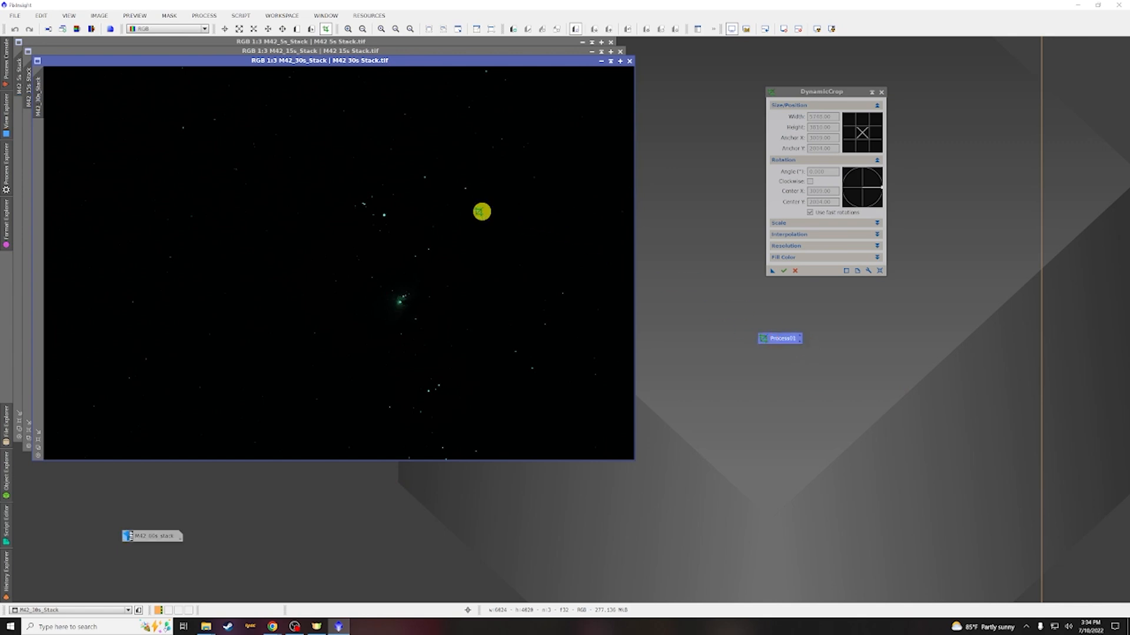
Minimize the 30s stack and apply the crop process icon to the M42 15s and 5s stacks
left_click(601, 61)
left_click_drag(770, 339, 555, 228)
left_click(592, 51)
left_click(581, 43)
double_click(351, 244)
left_click_drag(770, 344, 486, 146)
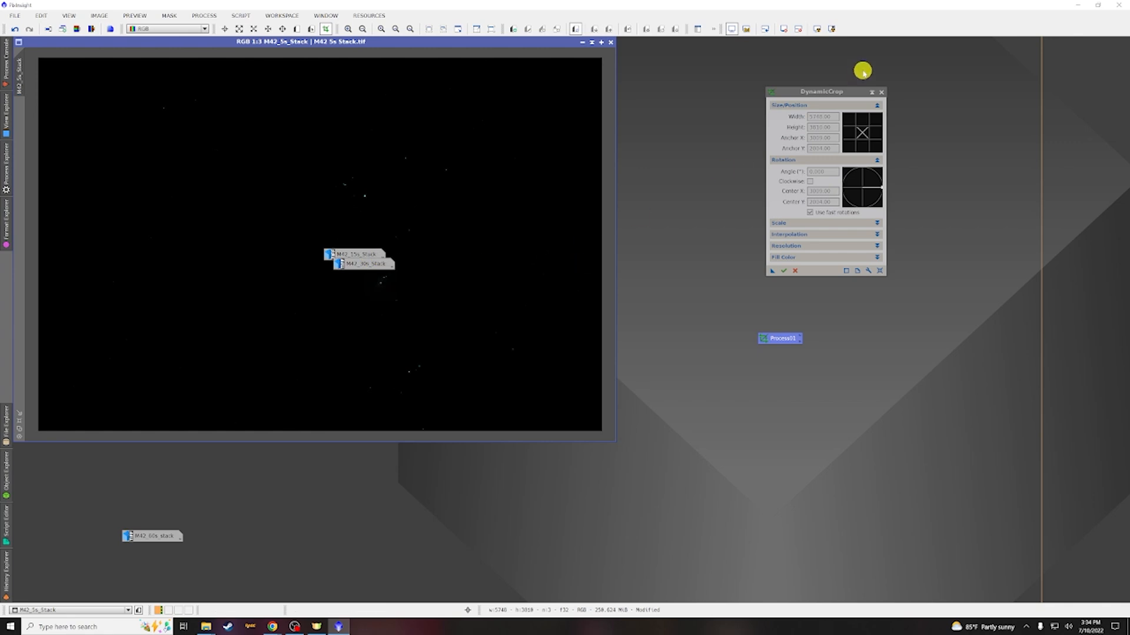
Close DynamicCrop and move the crop process icon to the workspace corner
left_click(883, 93)
left_click_drag(783, 338, 1109, 46)
left_click(860, 171)
Restore the M42 60s stack and line up the 15s, 30s and 5s stack icons along the bottom
double_click(165, 537)
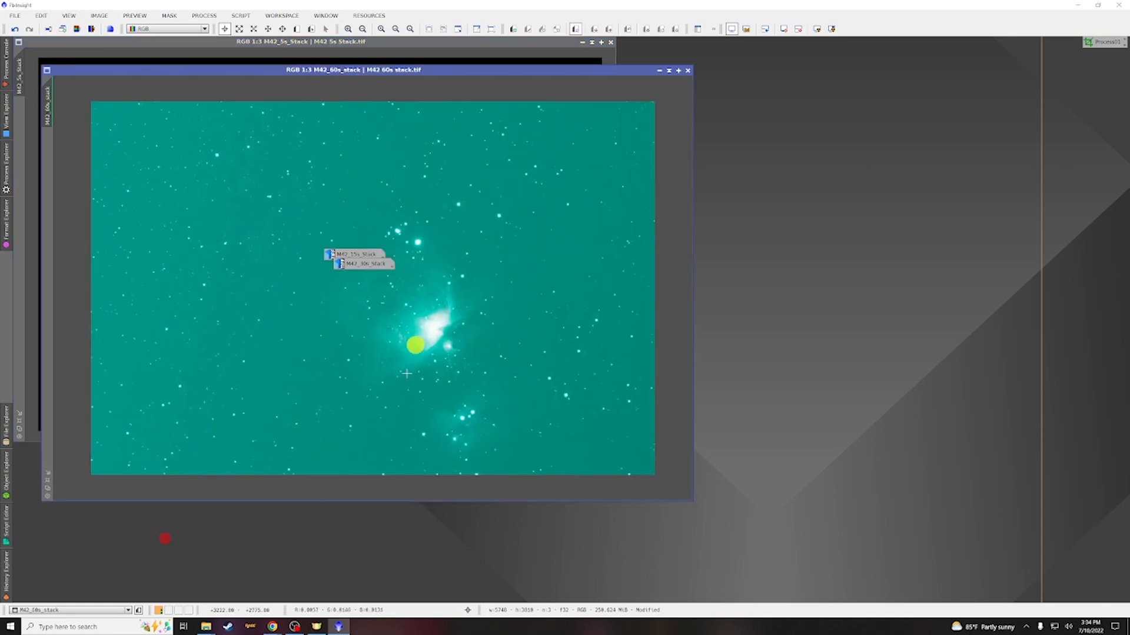
left_click_drag(351, 255, 64, 582)
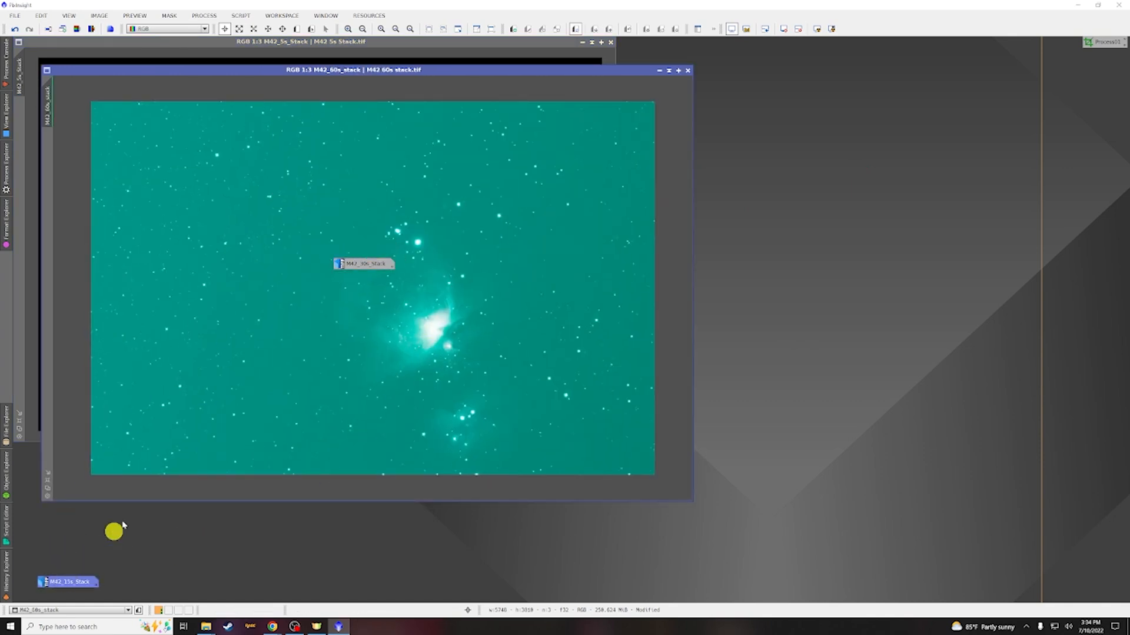
left_click_drag(359, 261, 128, 582)
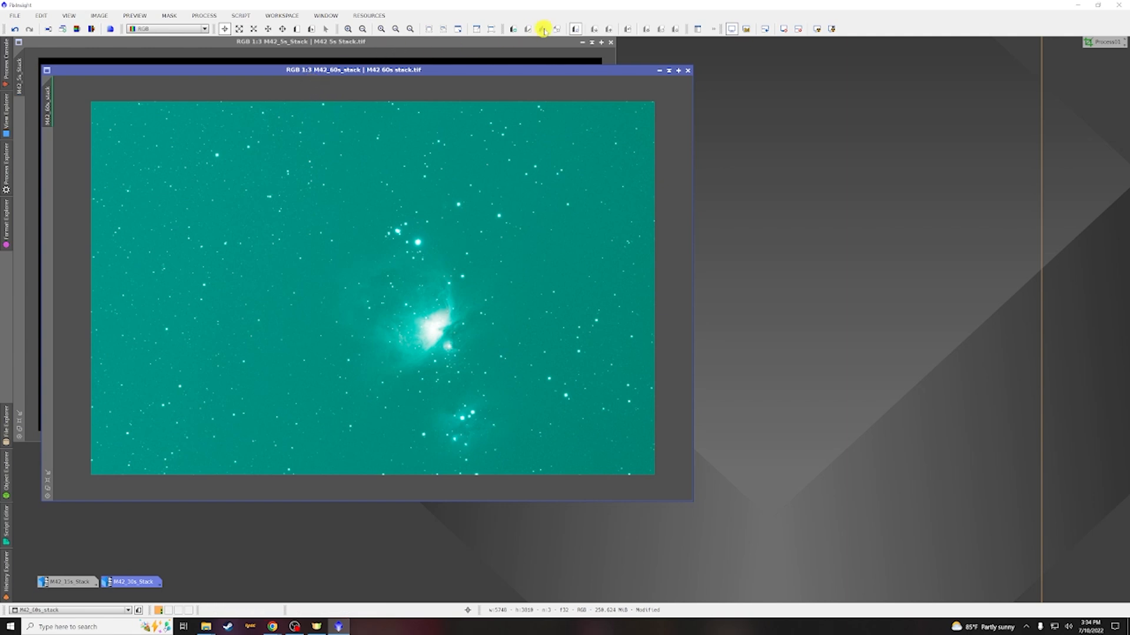
left_click(585, 42)
left_click_drag(335, 243, 189, 588)
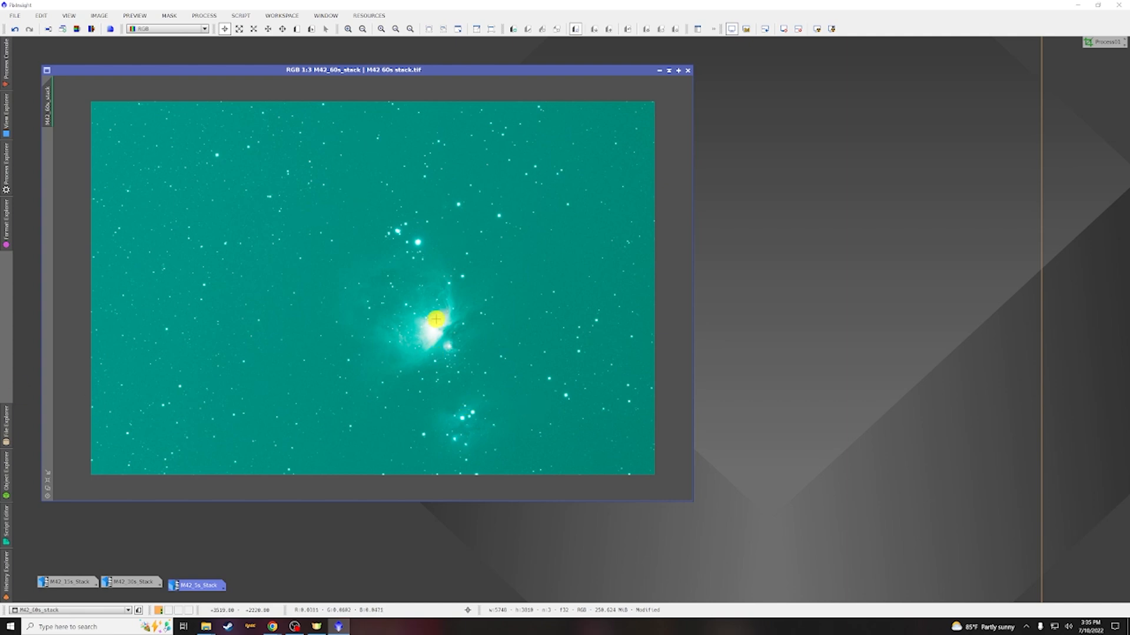
Open DynamicBackgroundExtraction, move it aside, and attach it to the M42 60s stack
scroll(267, 176, "up", 1)
scroll(275, 184, "down", 1)
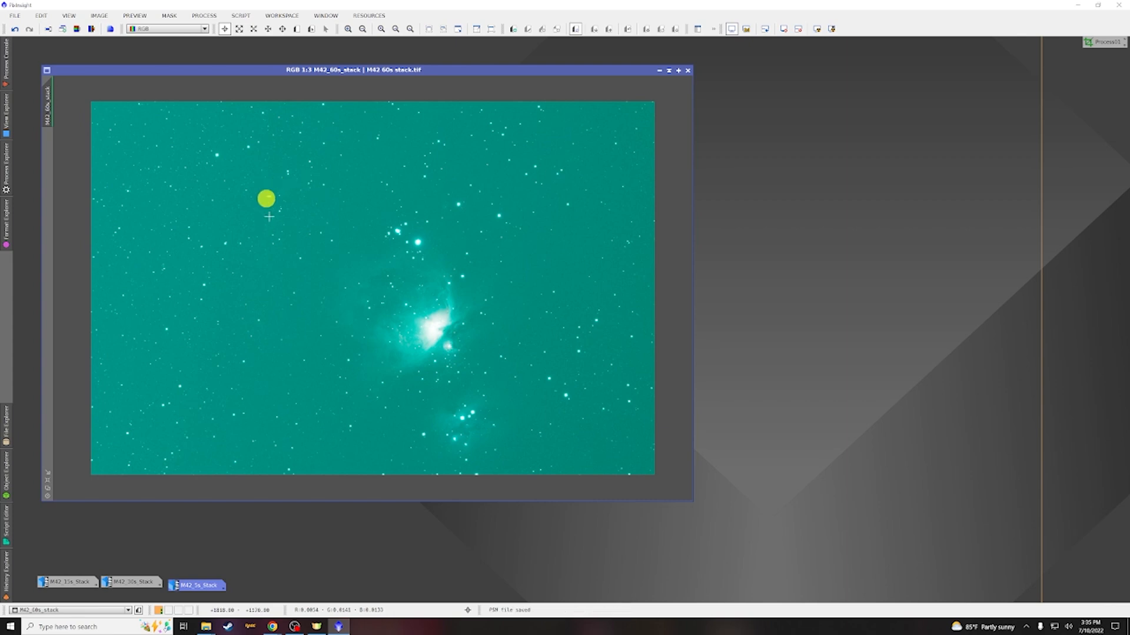
left_click(207, 18)
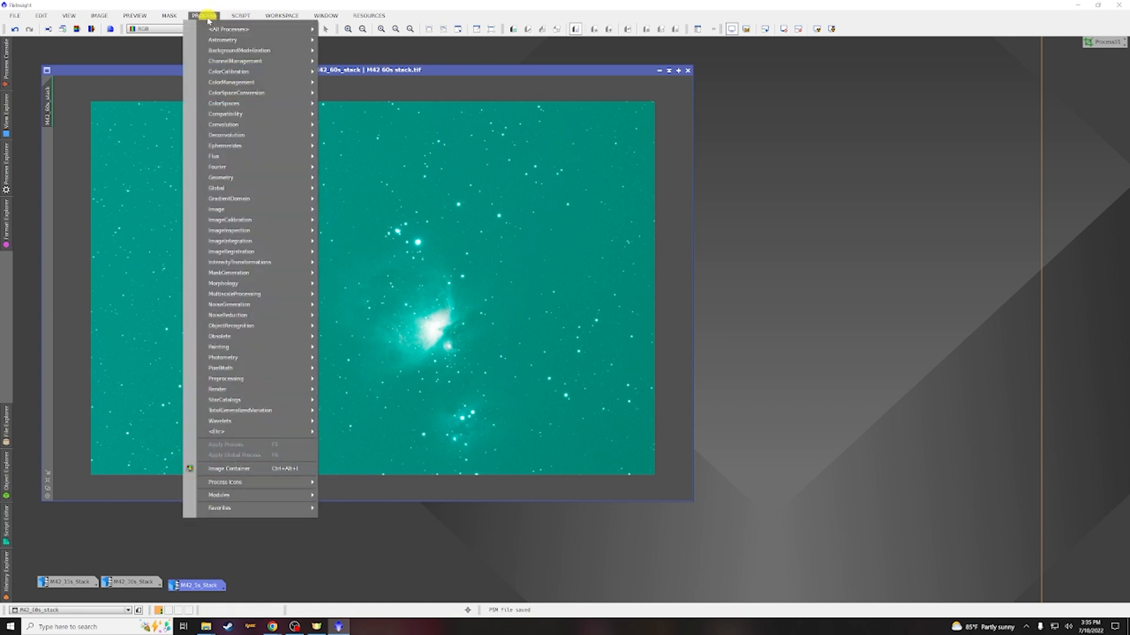
mouse_move(220, 52)
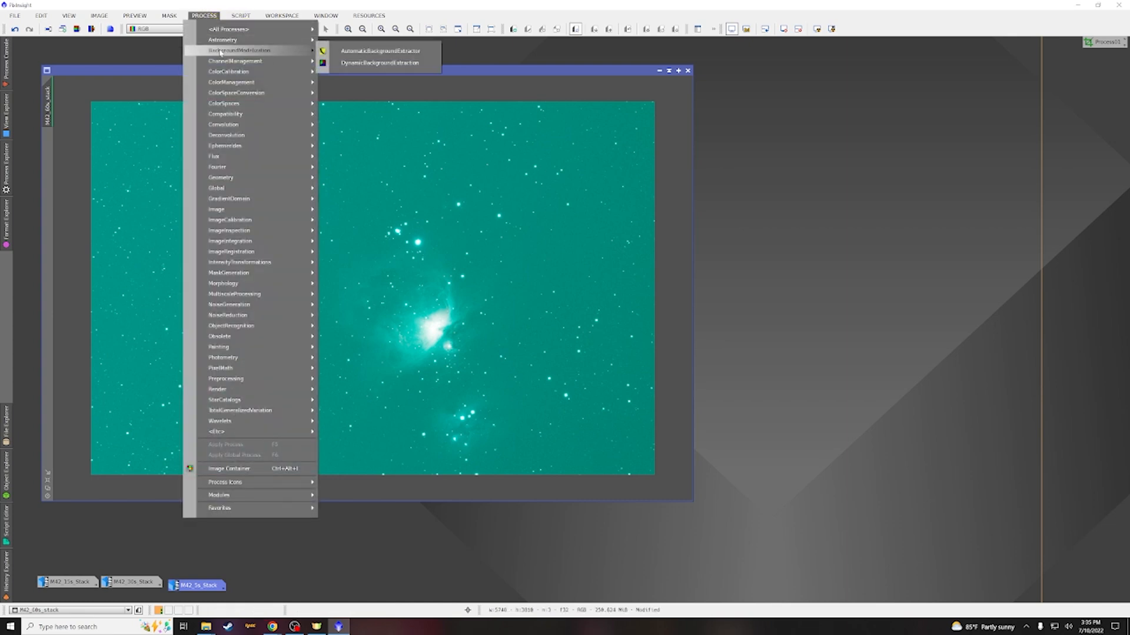
left_click(379, 62)
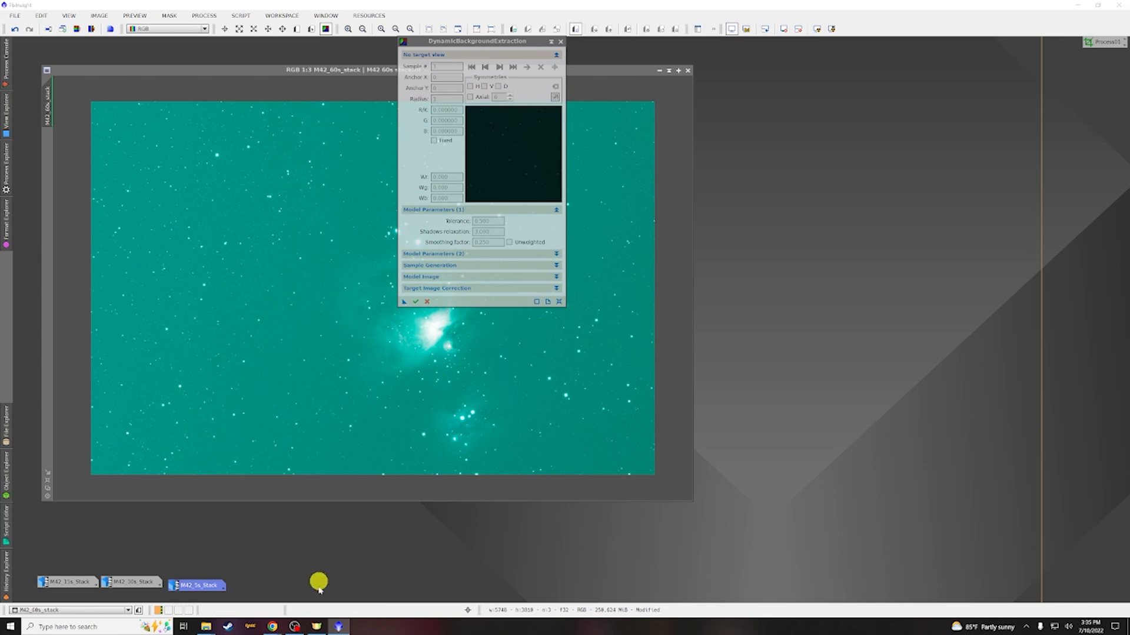
left_click_drag(475, 39, 862, 52)
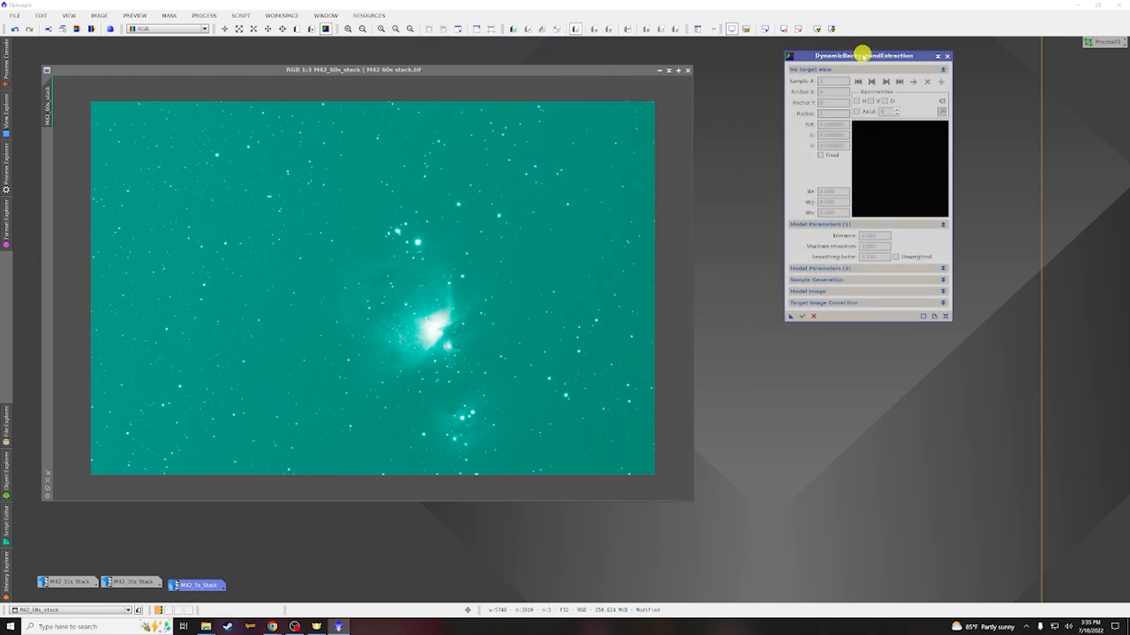
left_click(377, 282)
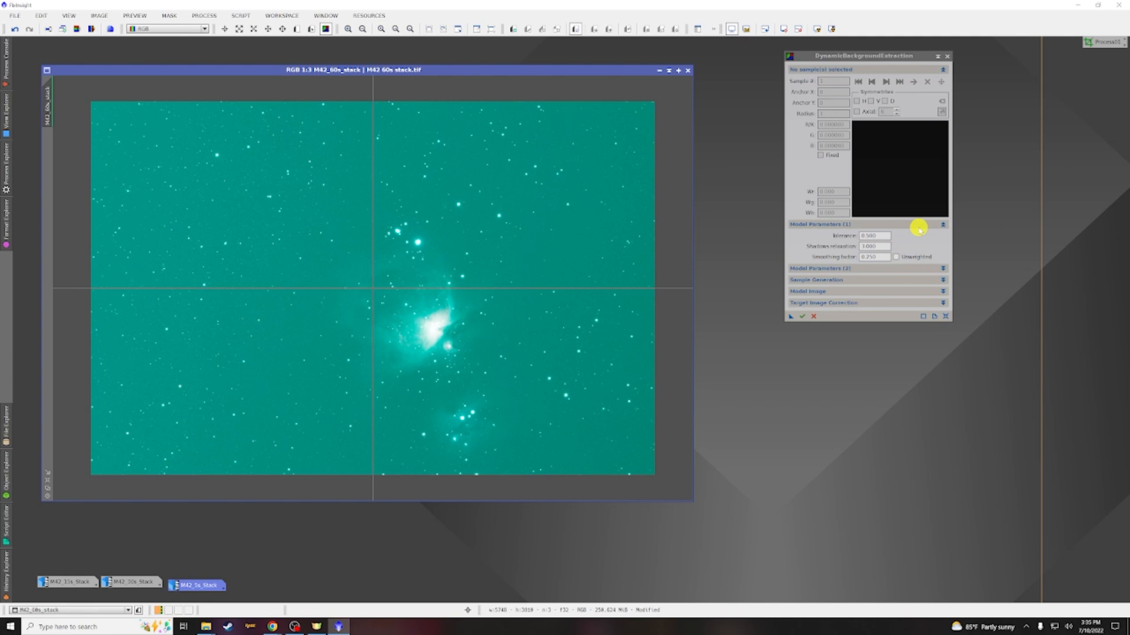
Set the DBE model tolerance to 1.500
mouse_move(881, 237)
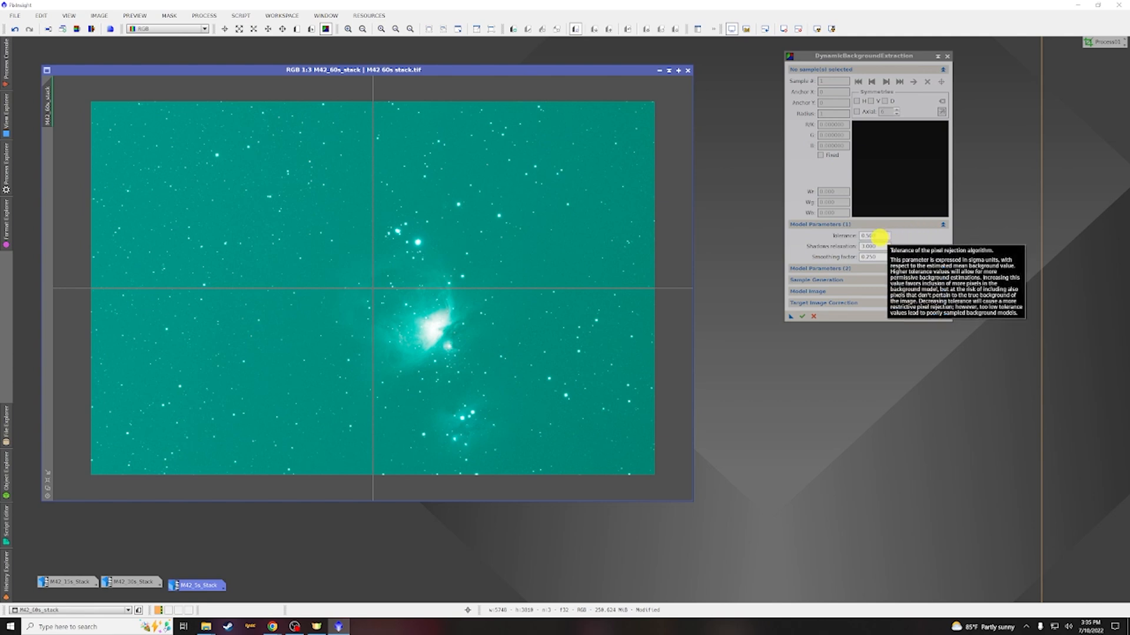
left_click(864, 235)
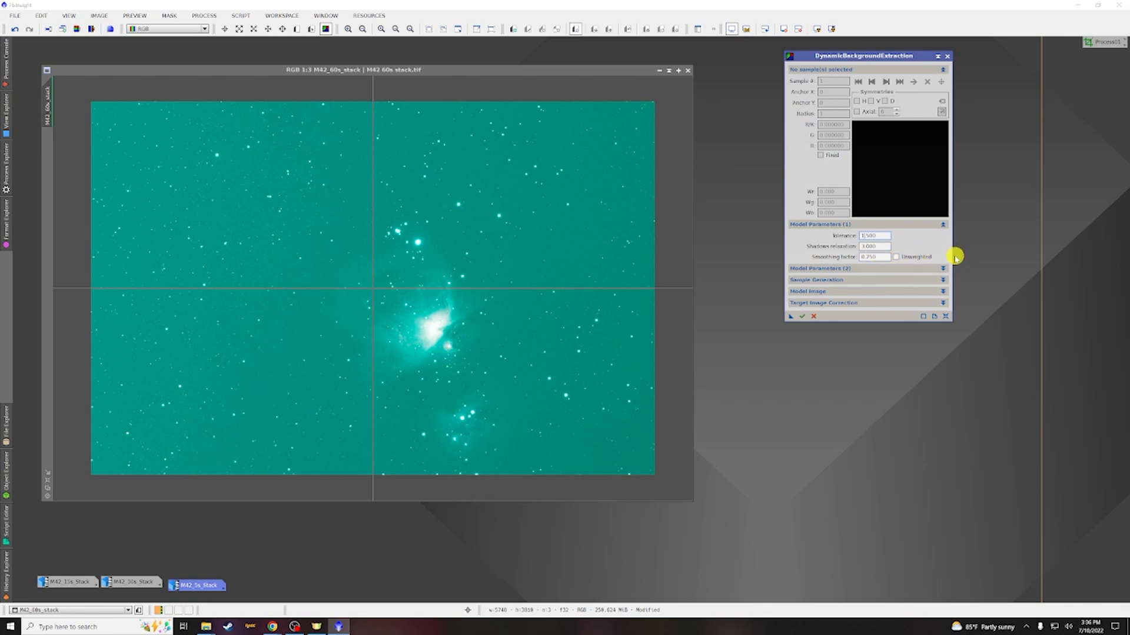
left_click(943, 225)
Generate the background sample grid with a sample radius of 17 and 10 samples per row
left_click(886, 246)
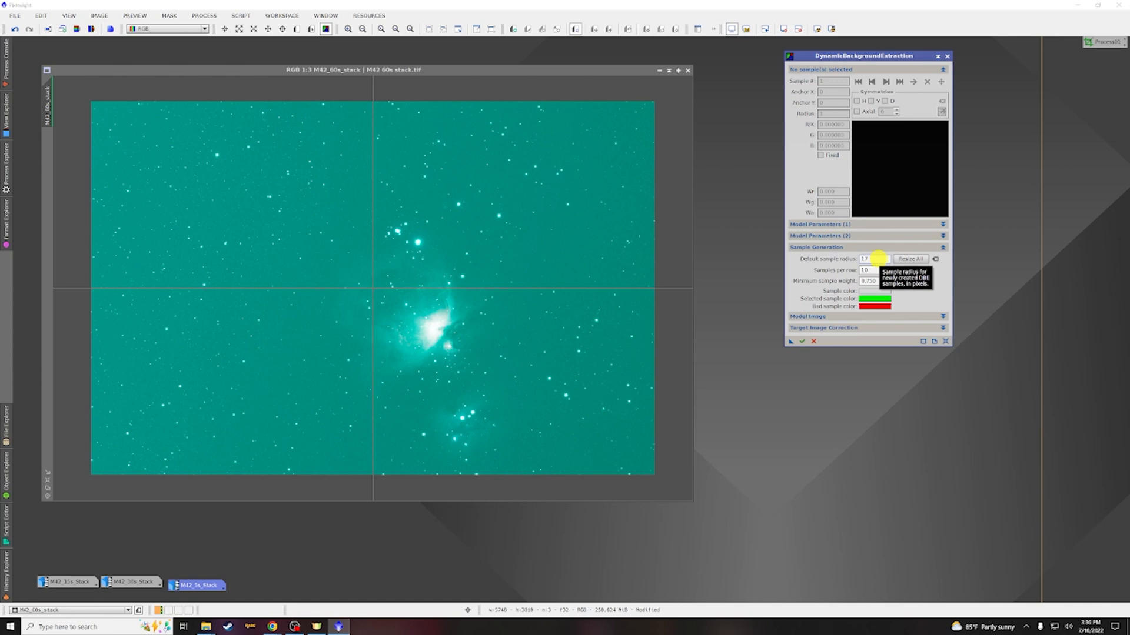
left_click(873, 259)
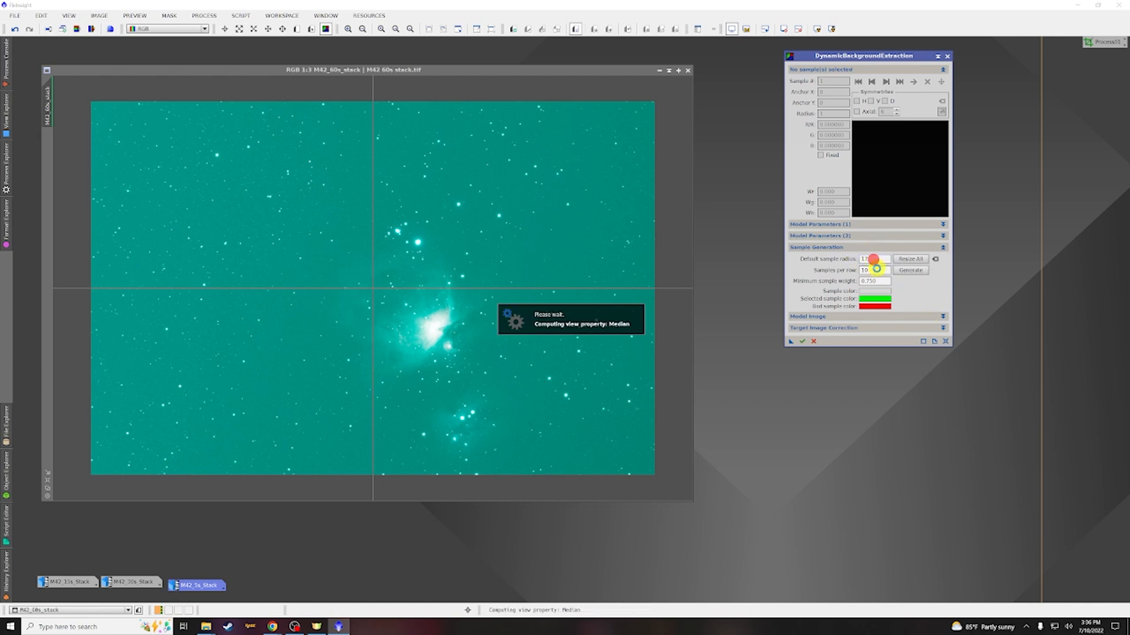
double_click(875, 260)
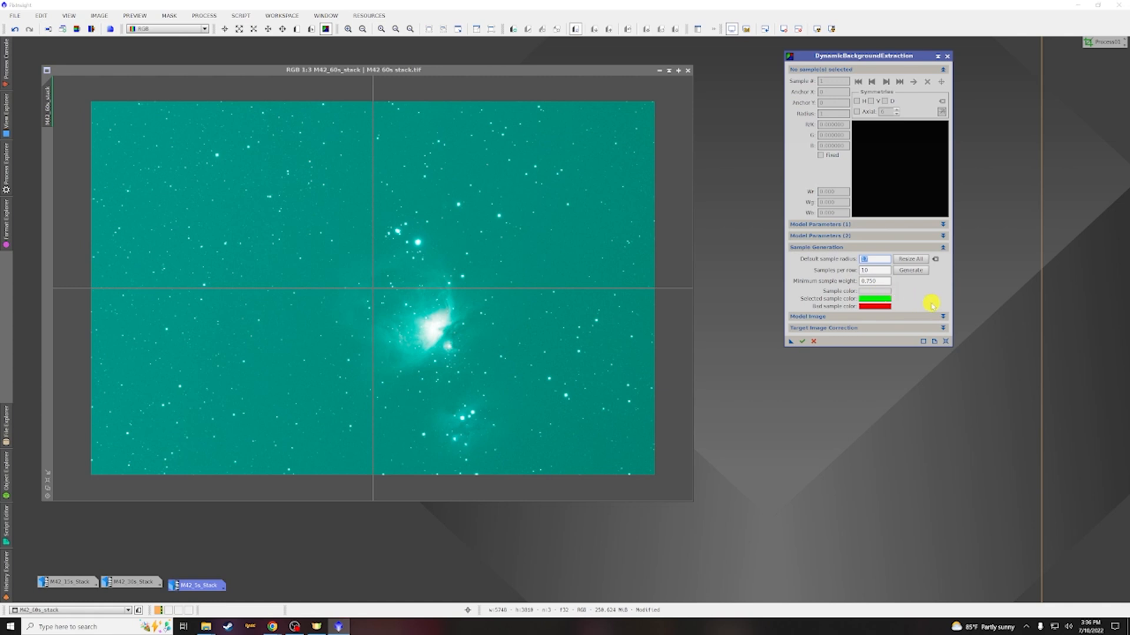
left_click(910, 271)
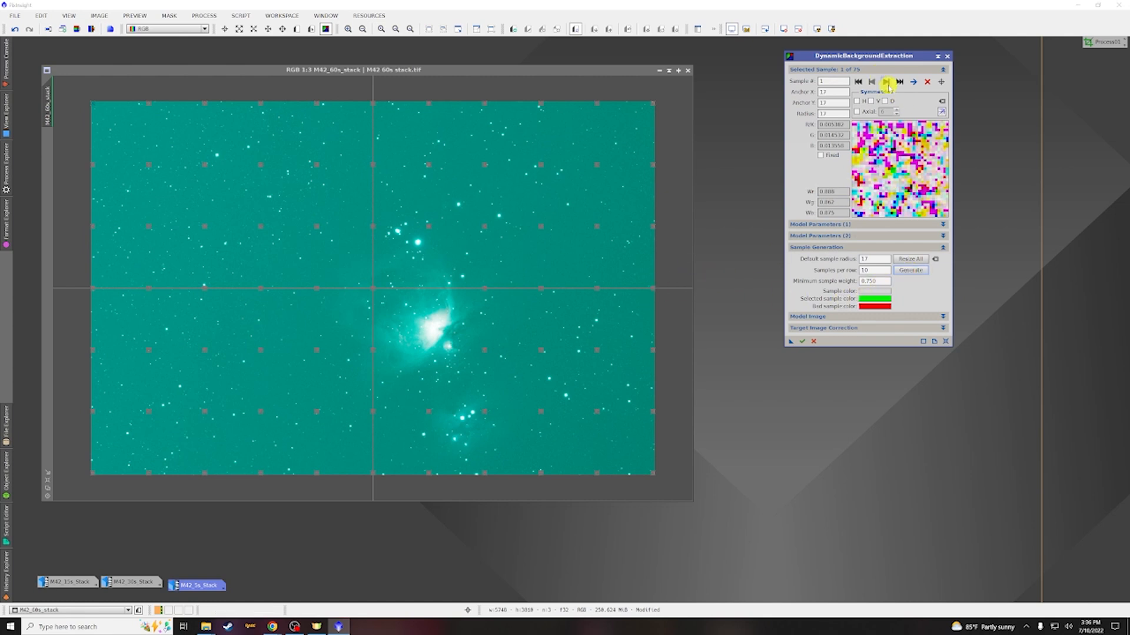
Step through the samples to sample 8 and move it slightly down, away from a bright star
left_click(886, 82)
left_click(886, 82)
left_click(886, 82)
left_click(886, 82)
left_click(886, 81)
left_click(886, 82)
left_click(886, 82)
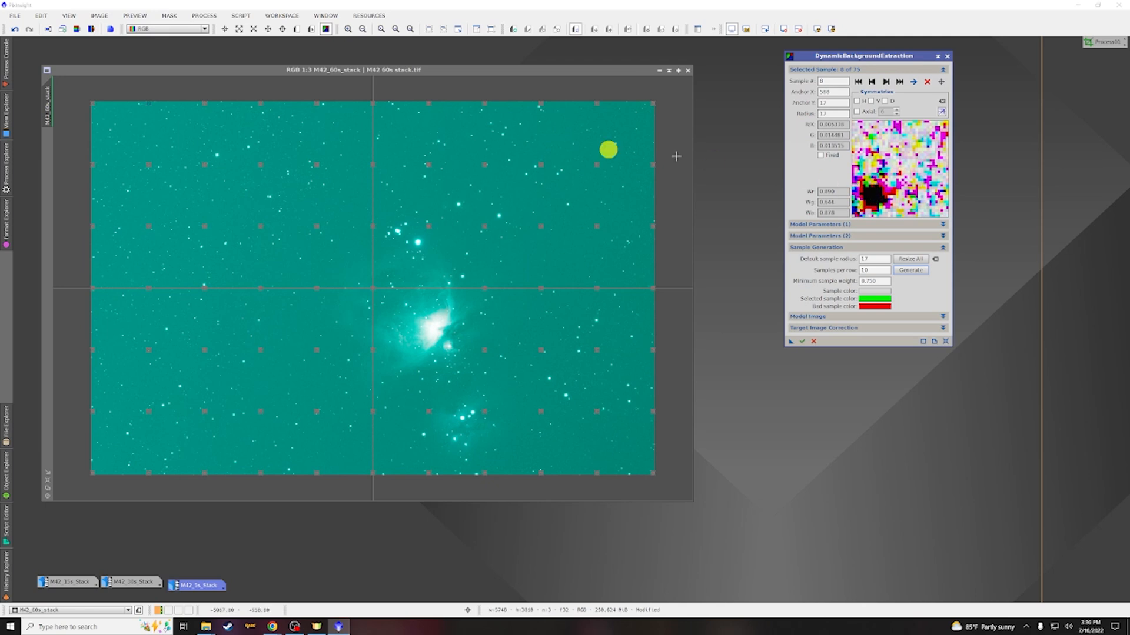
scroll(148, 104, "up", 2)
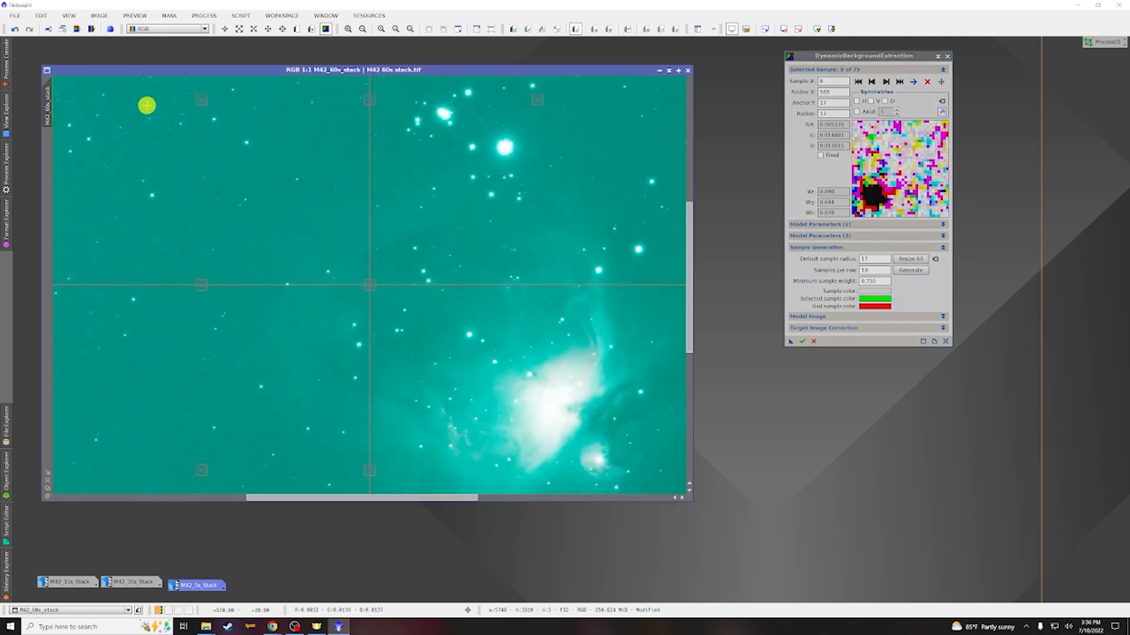
left_click_drag(696, 216, 694, 76)
left_click_drag(368, 494, 185, 480)
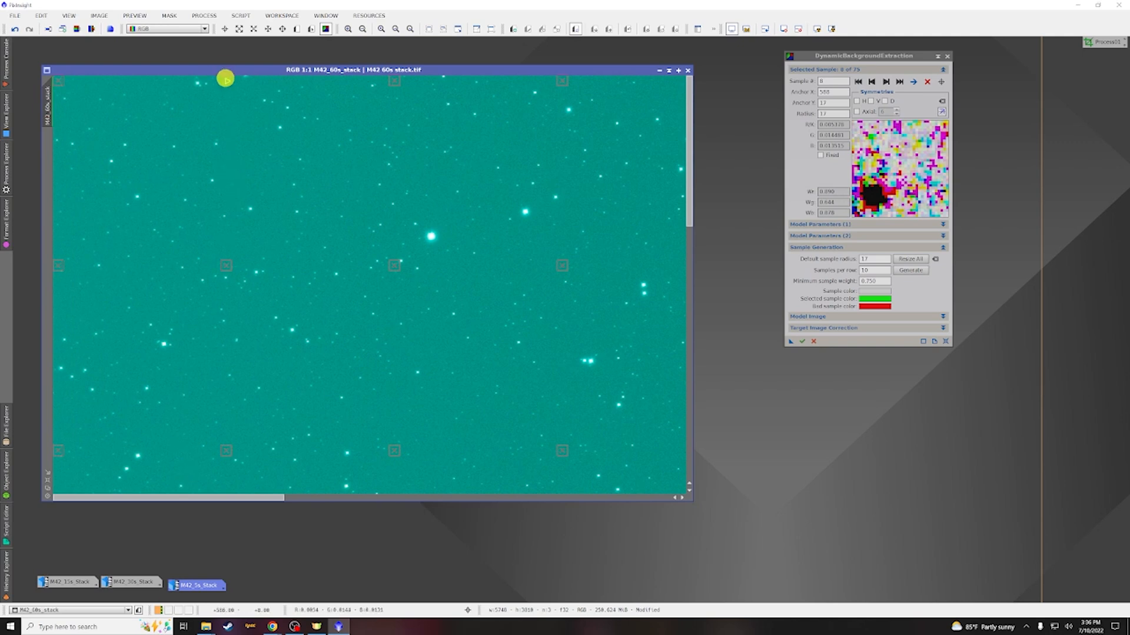
left_click_drag(226, 81, 234, 104)
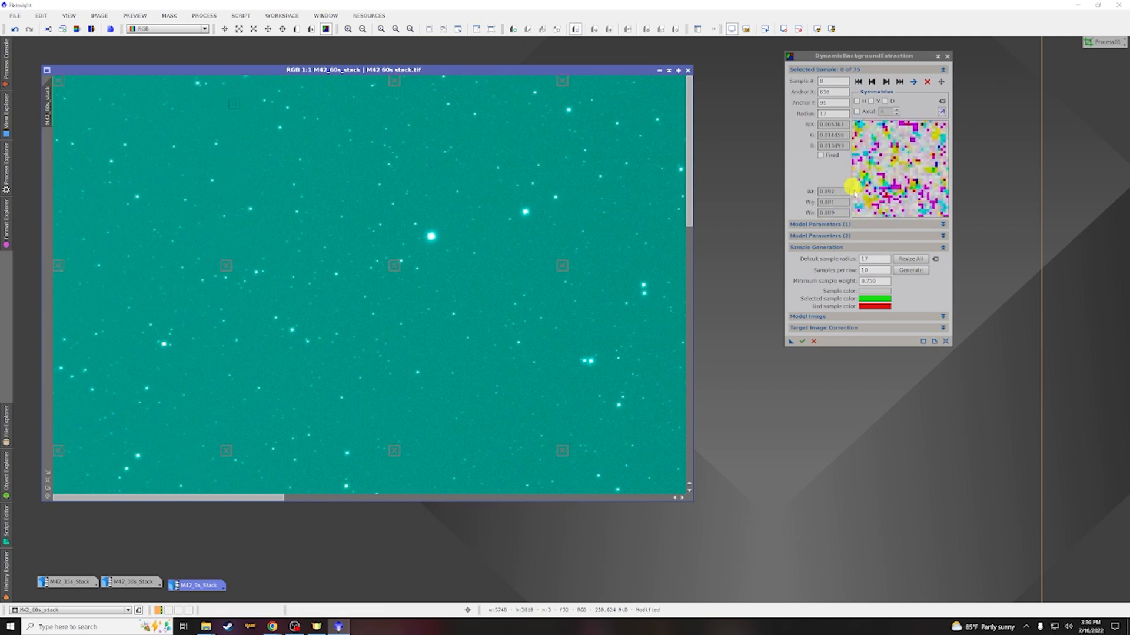
Step to sample 12 and nudge it slightly down to keep it off a star
left_click(887, 82)
left_click(886, 81)
left_click(887, 82)
left_click(887, 81)
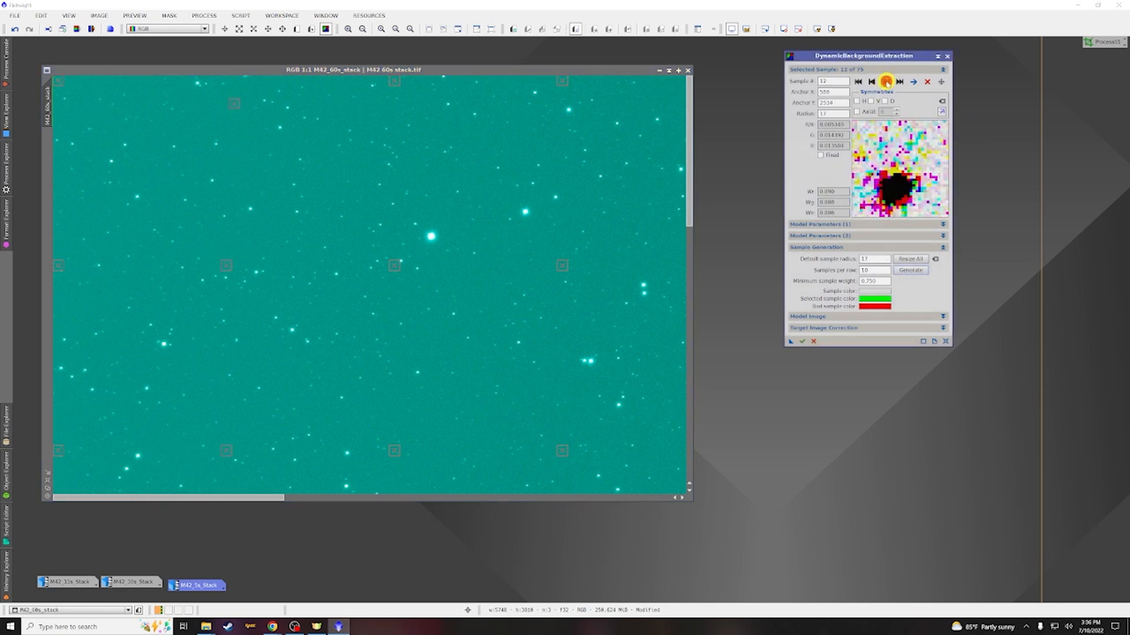
left_click_drag(690, 192, 688, 373)
left_click_drag(225, 314, 223, 331)
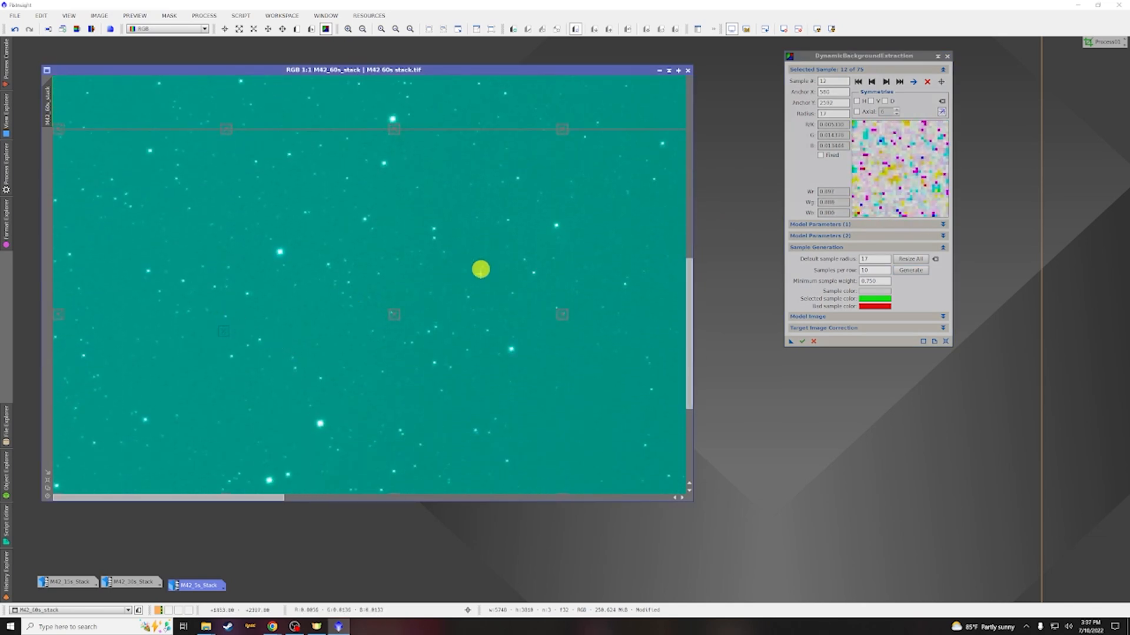
left_click_drag(689, 262, 688, 318)
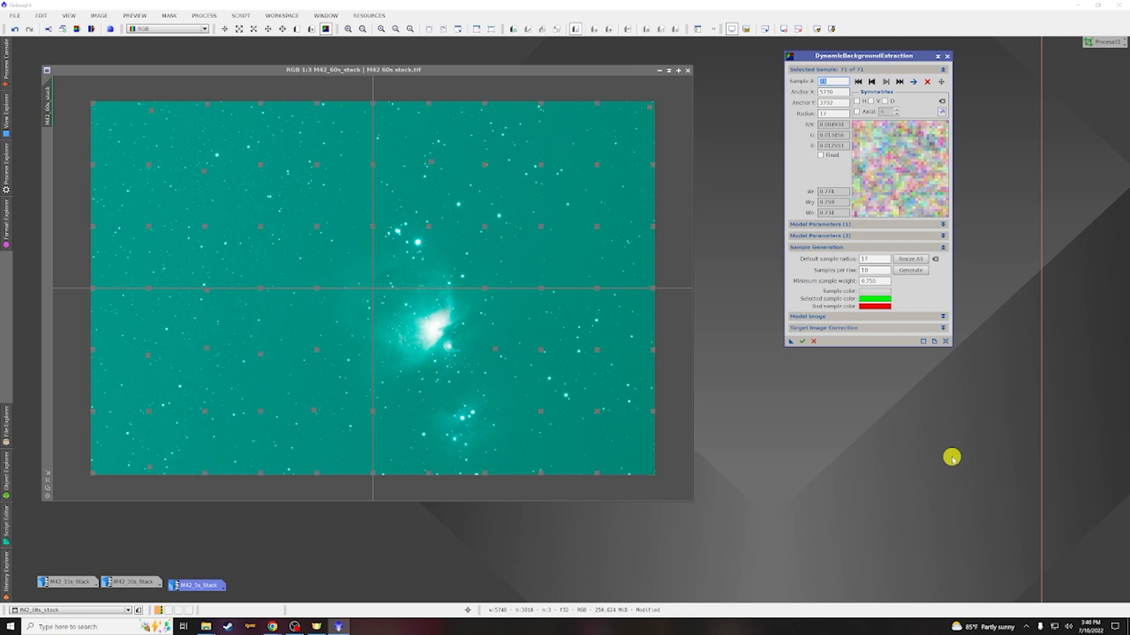
Save the DBE setup with Division correction as a process icon and apply it to the M42 60s stack
left_click(942, 328)
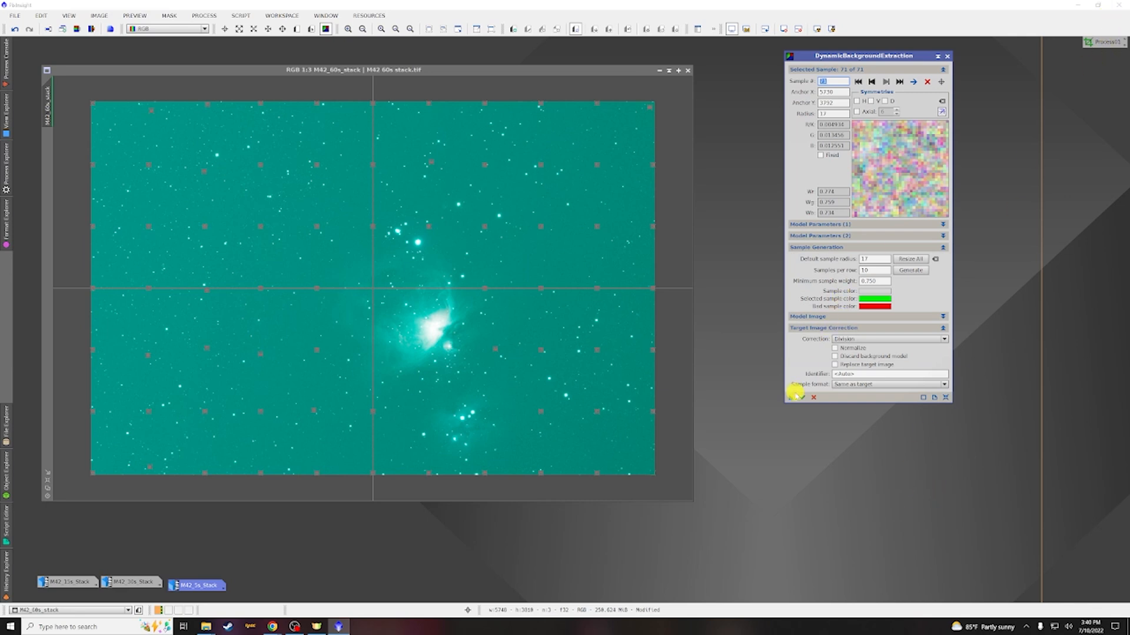
left_click_drag(790, 399, 762, 438)
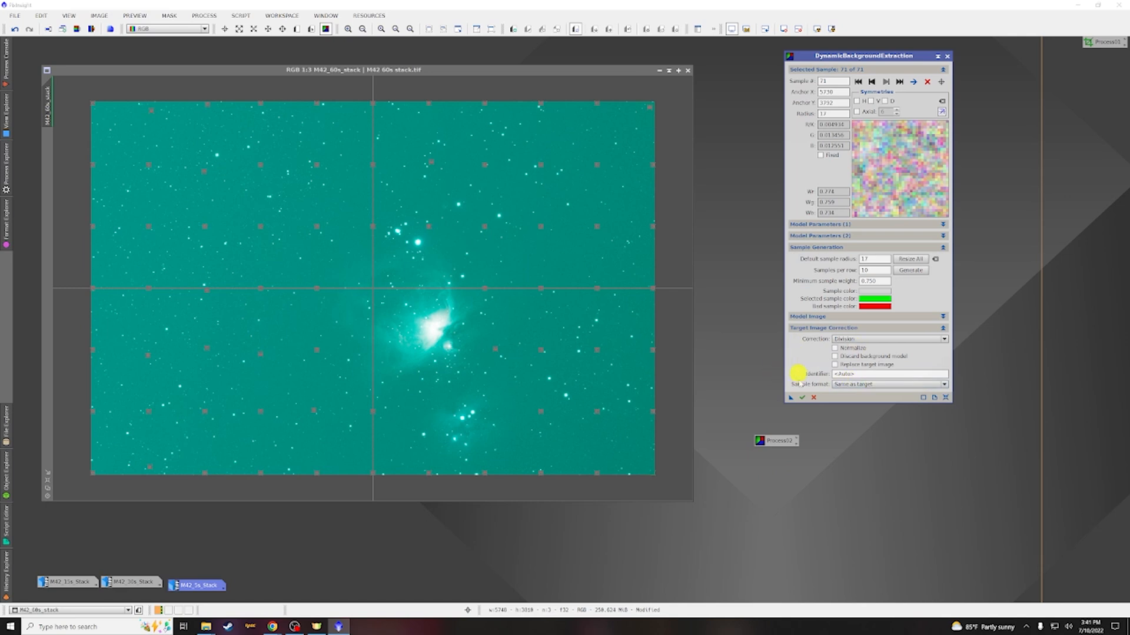
left_click_drag(790, 399, 486, 262)
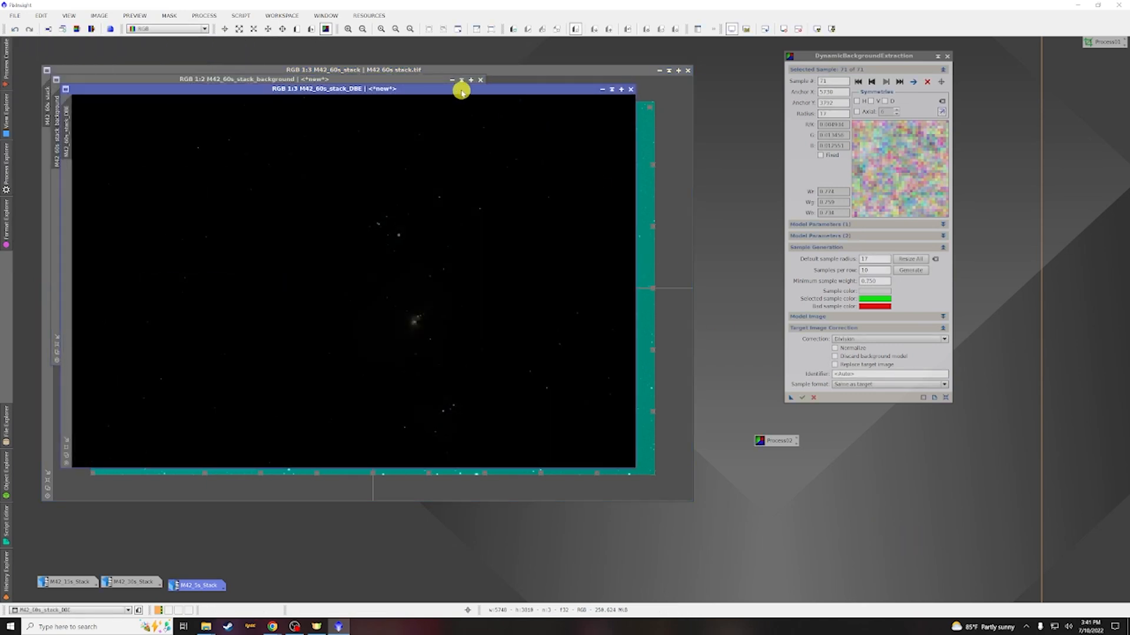
Screen-stretch the extracted background model to inspect it, then close it
left_click(440, 81)
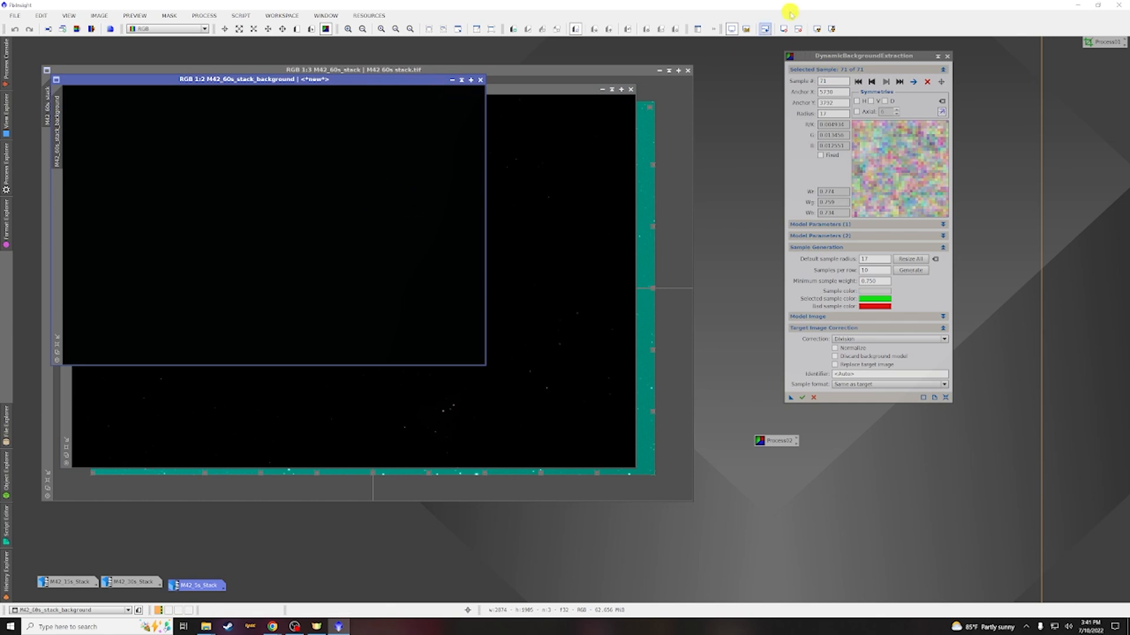
left_click(815, 29)
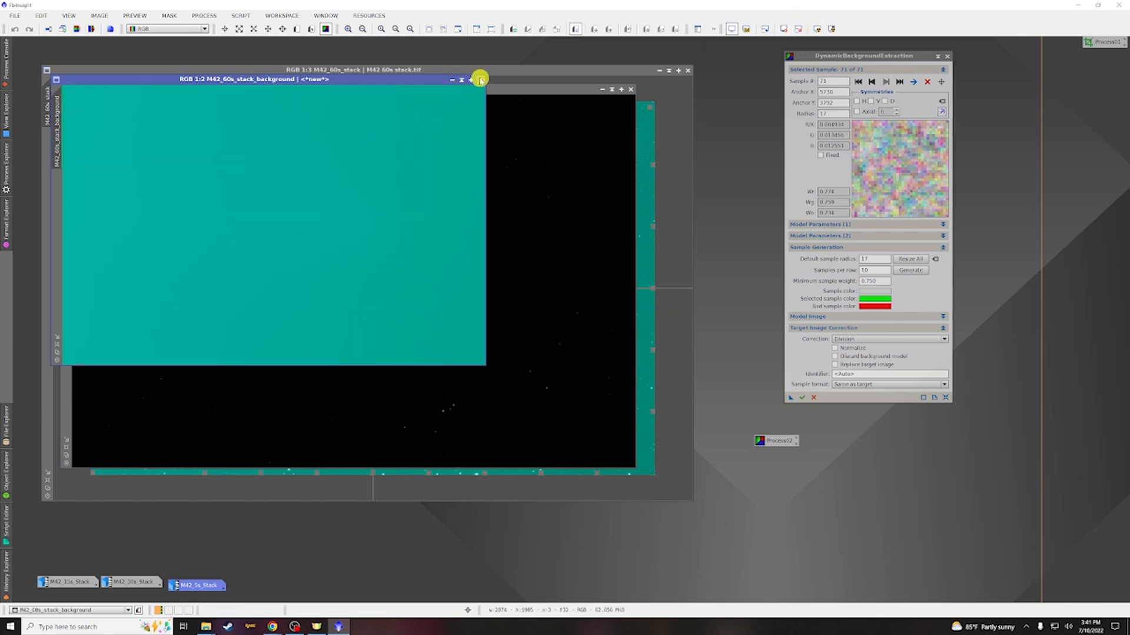
left_click(479, 78)
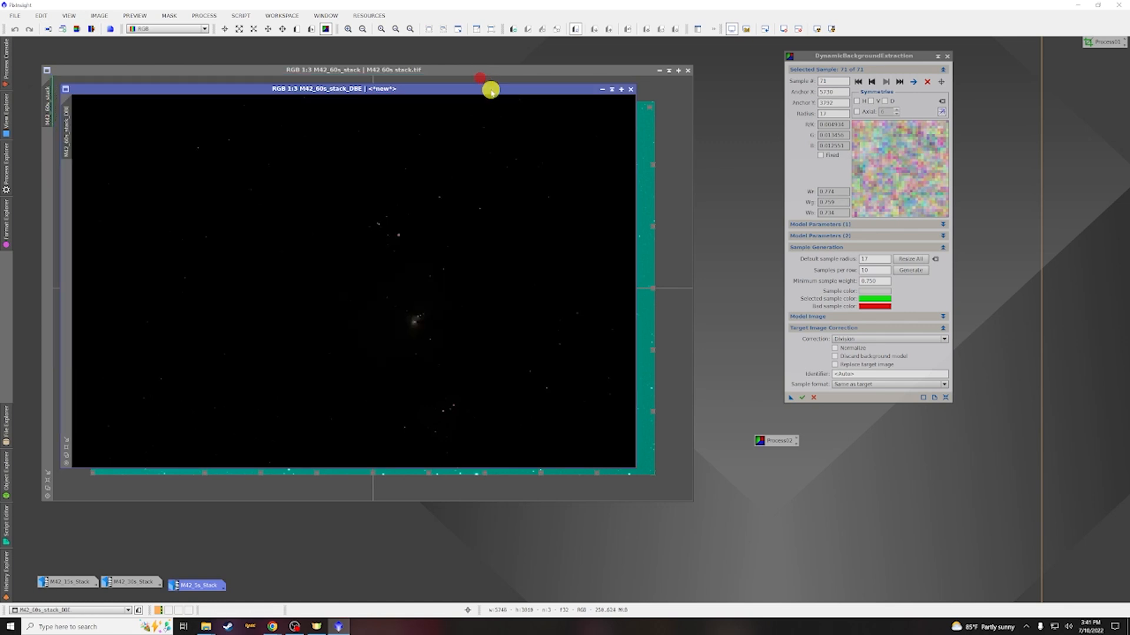
Apply an automatic screen stretch to the M42 60s DBE image and close the DBE dialog
left_click(816, 29)
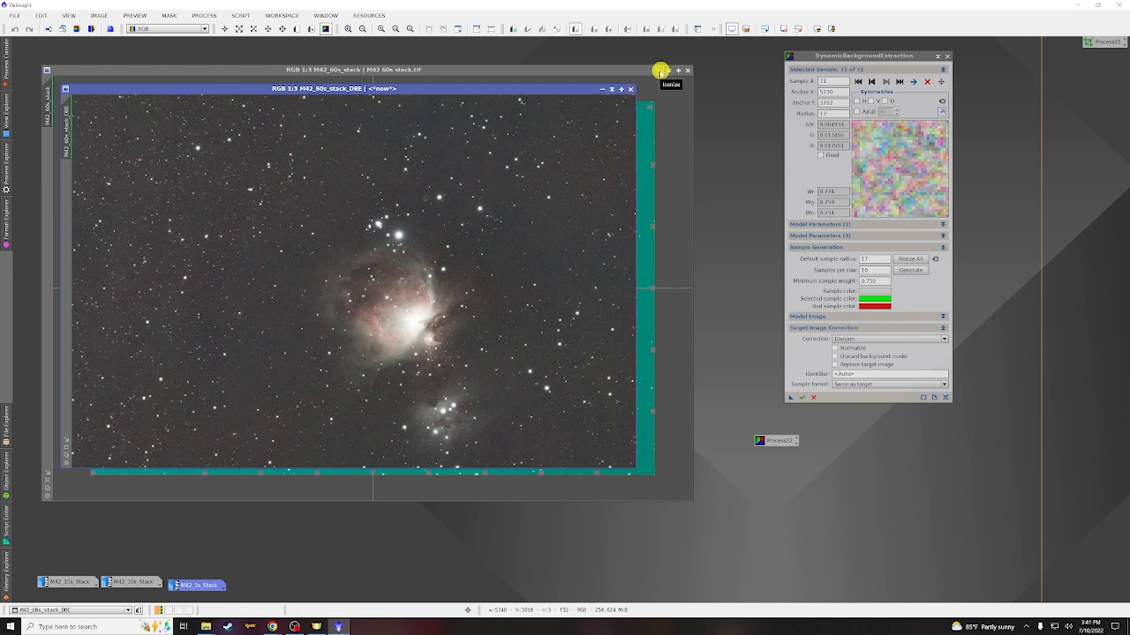
left_click(951, 59)
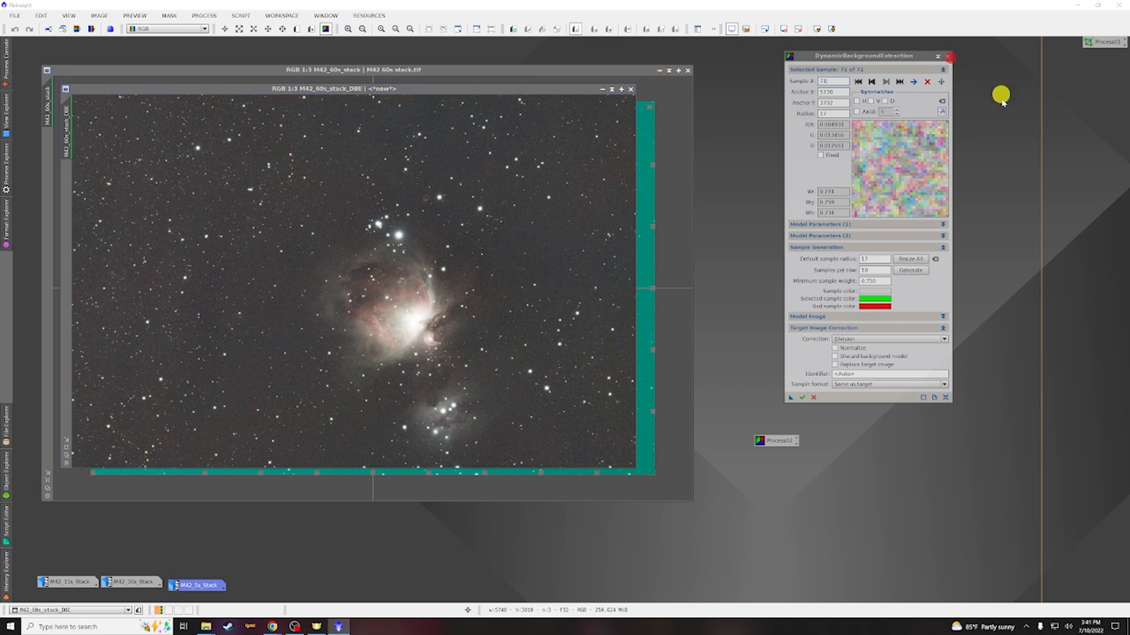
left_click(948, 56)
left_click(550, 326)
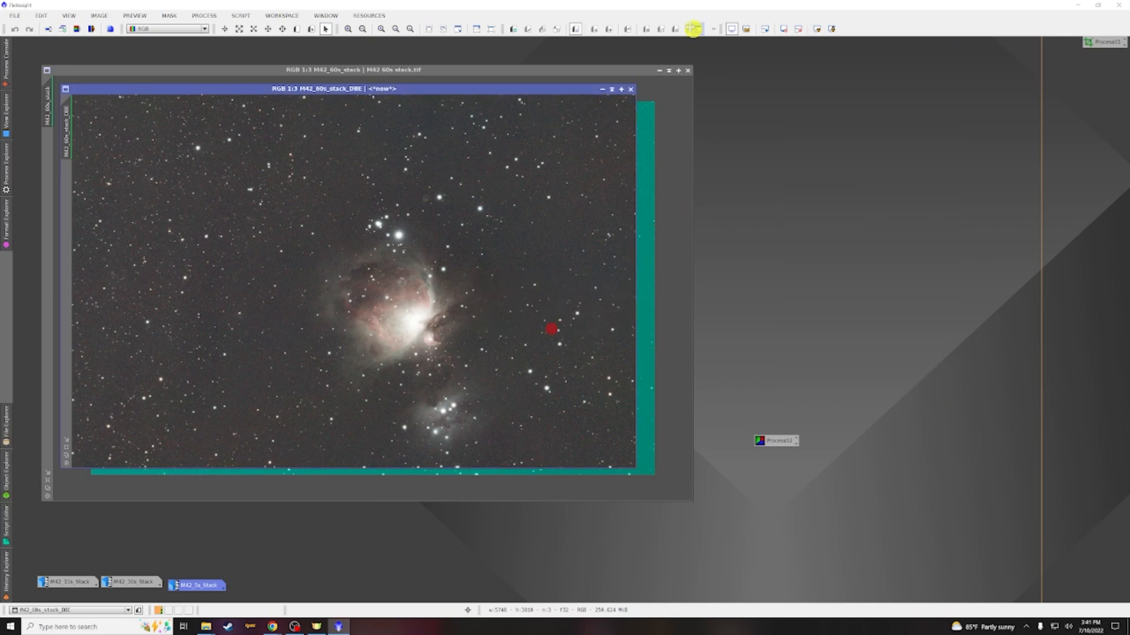
Set the original 60s stack aside, restore the M42 30s stack, and reopen the saved DBE process icon on it
left_click(658, 71)
left_click_drag(144, 536, 47, 46)
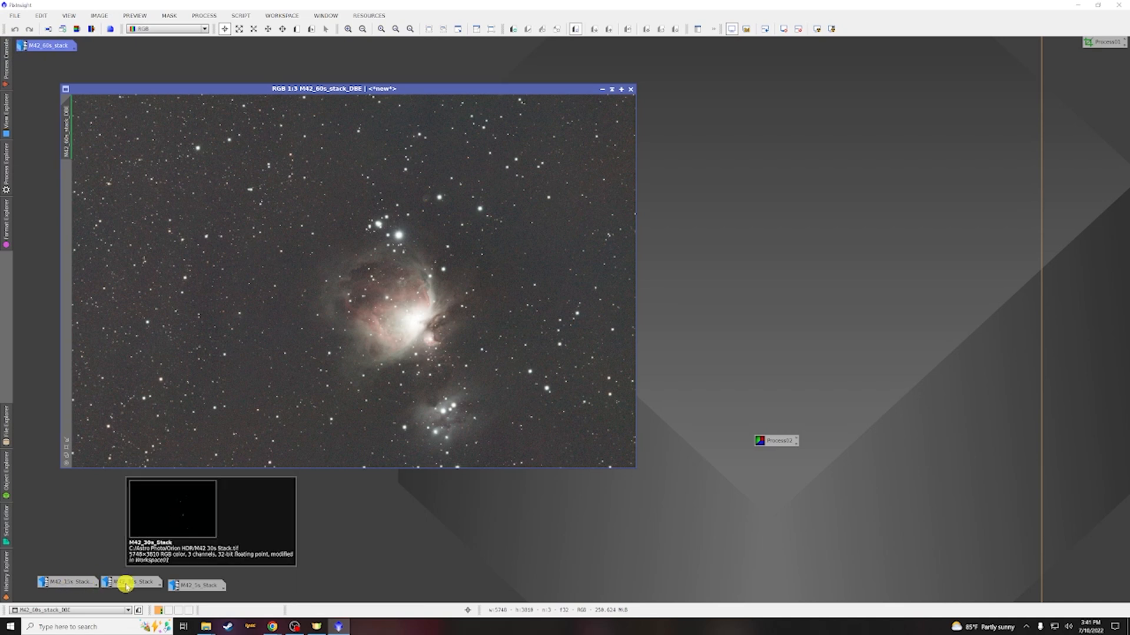
double_click(126, 584)
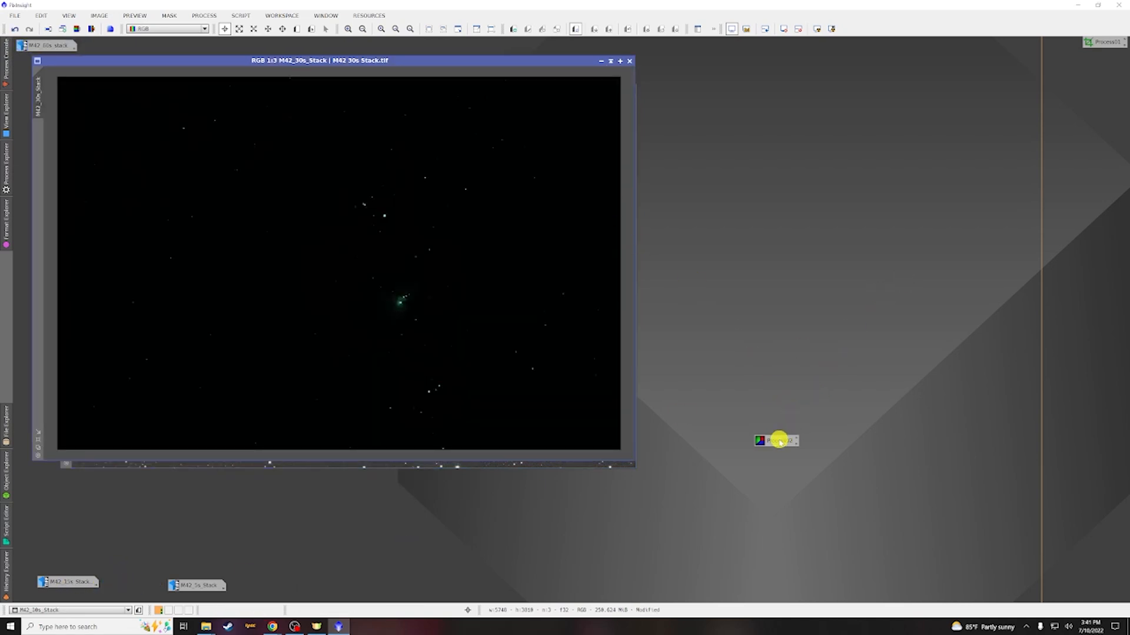
double_click(775, 443)
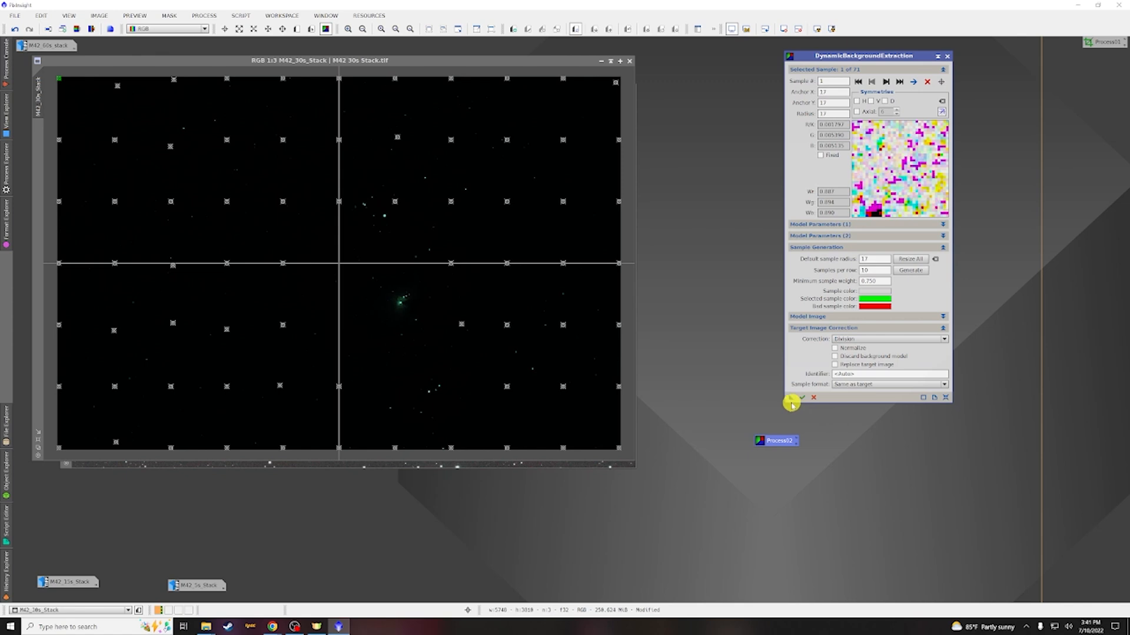
Apply the saved DBE process to the M42 30s stack, then screen-stretch the extracted background model and close it
left_click_drag(791, 401, 436, 300)
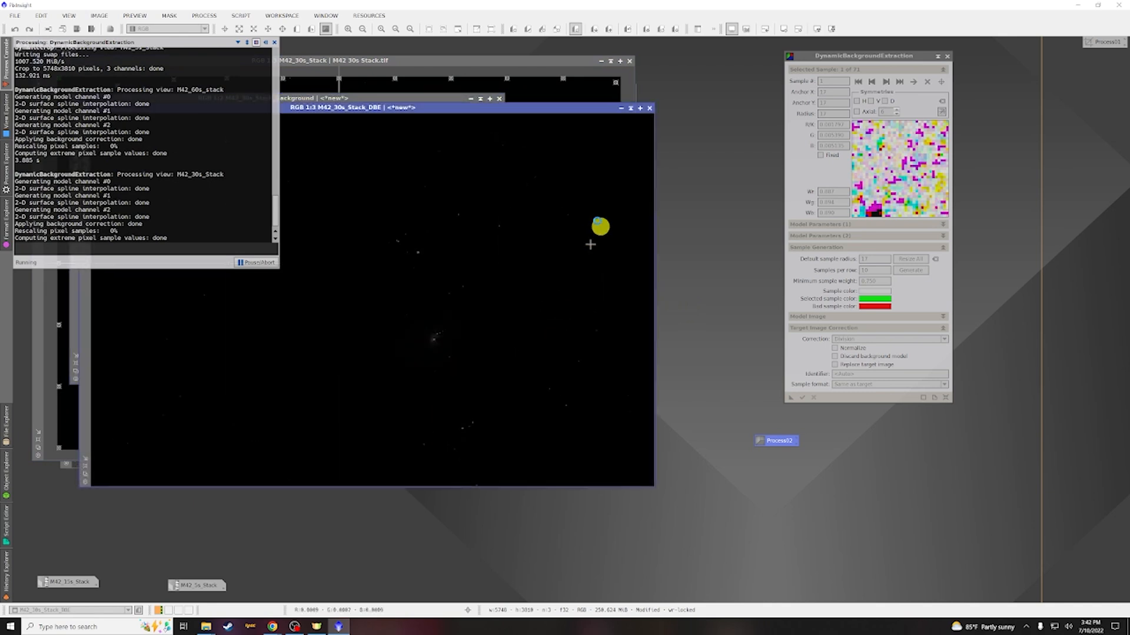
left_click(463, 100)
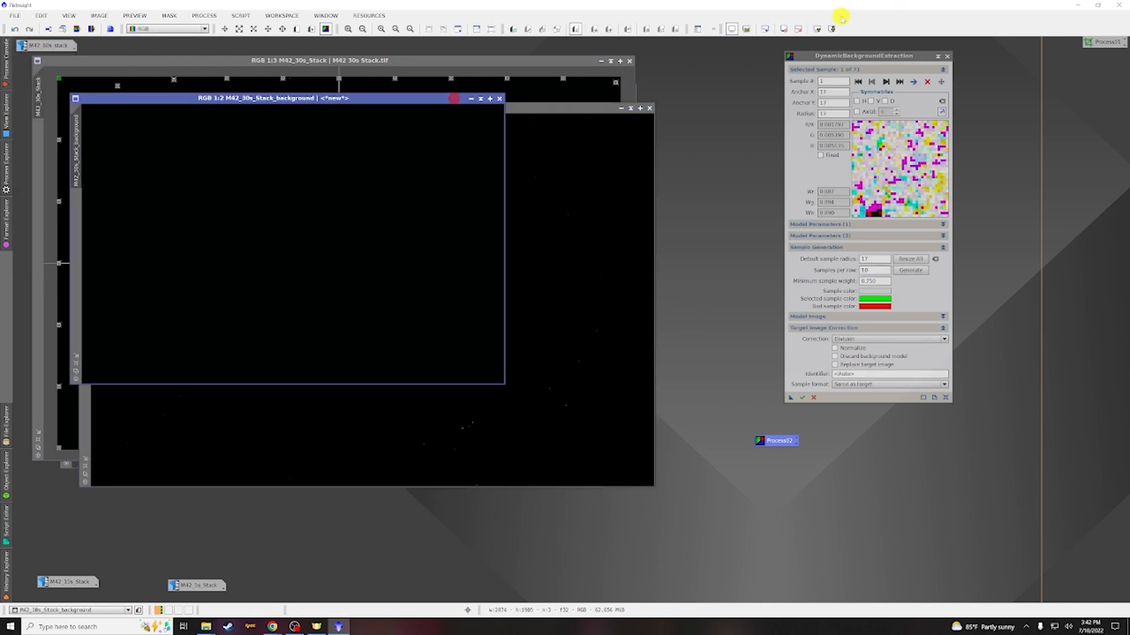
left_click(816, 28)
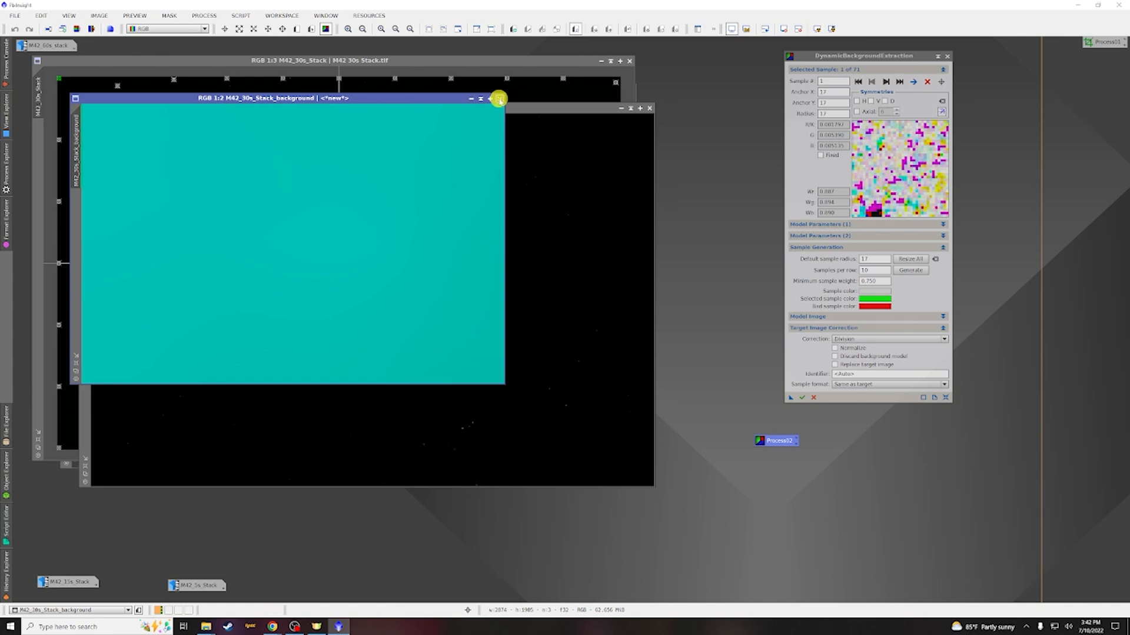
left_click(498, 99)
Apply an automatic screen stretch to the M42 30s DBE image and close the DBE dialog
left_click(820, 30)
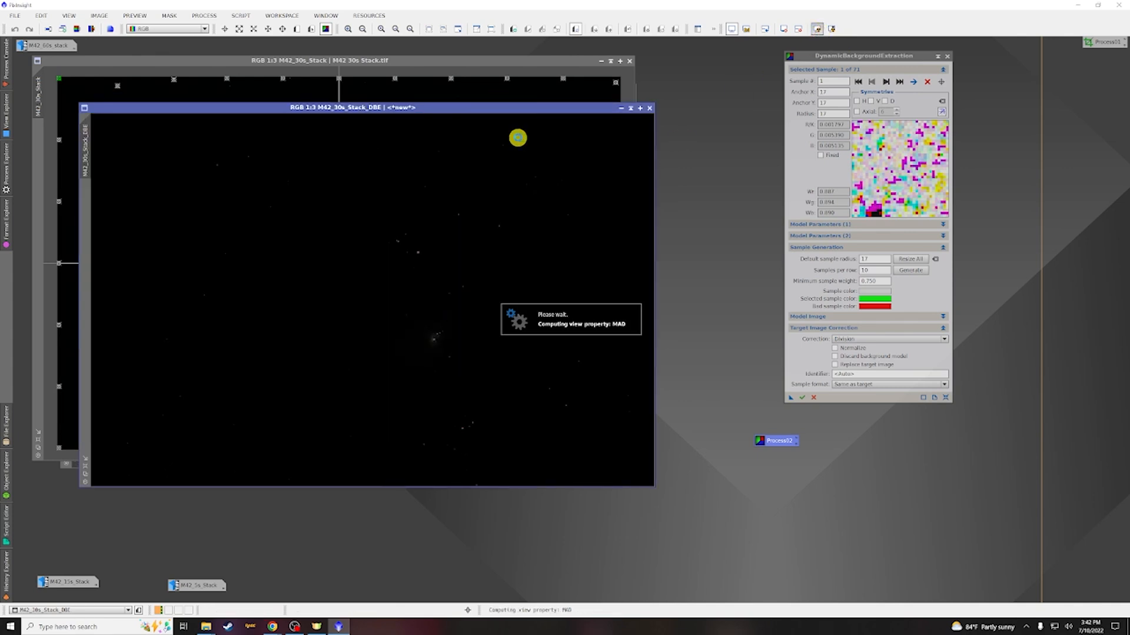
left_click(946, 56)
left_click(548, 330)
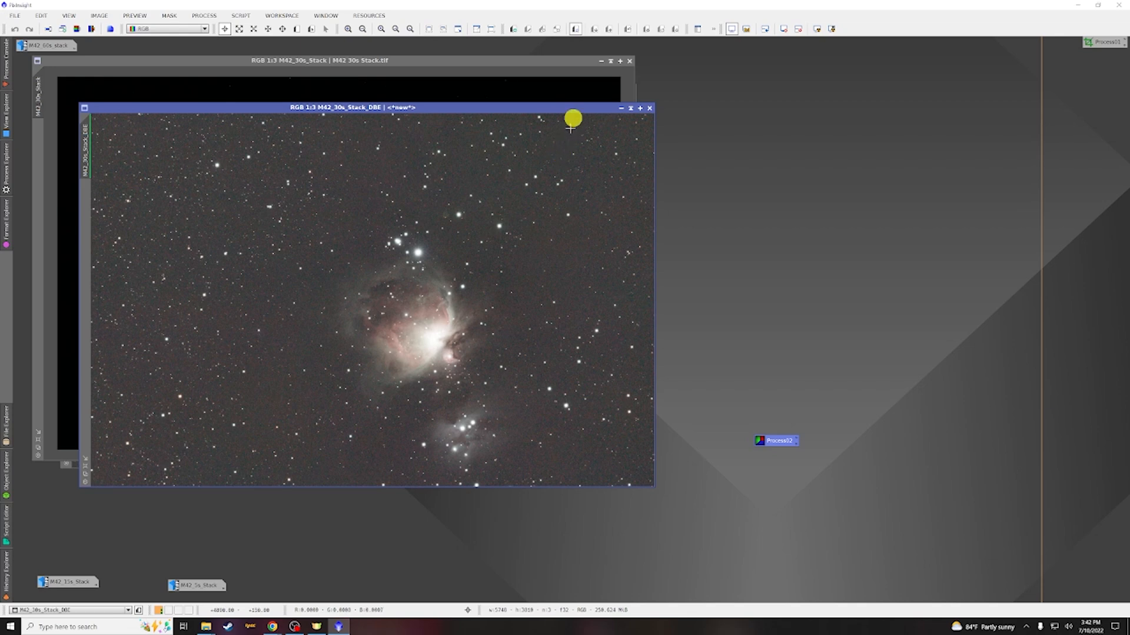
Minimize the original M42 30s stack and dock its icon with the other stack icons
left_click(600, 61)
left_click(475, 88)
left_click(630, 89)
left_click_drag(198, 585, 207, 561)
left_click_drag(144, 581, 122, 49)
Restore the M42 15s stack and apply the saved DBE process icon to it
double_click(70, 582)
double_click(779, 441)
left_click_drag(790, 398, 442, 293)
Screen-stretch the M42 15s DBE result, close its background model, and close the DBE dialog
left_click(817, 29)
left_click(519, 117)
left_click(947, 56)
left_click(542, 327)
Set the 15s stack aside, restore the M42 5s stack, and apply the saved DBE process icon to it
left_click(591, 52)
left_click_drag(69, 582, 175, 49)
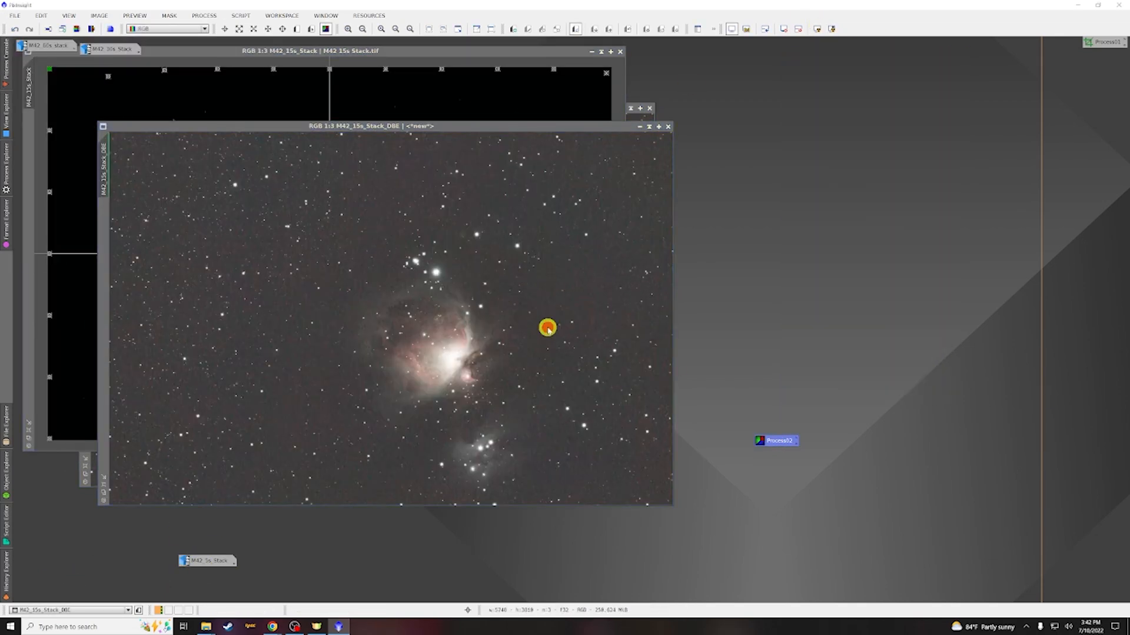
double_click(207, 561)
double_click(778, 441)
left_click_drag(790, 398, 519, 293)
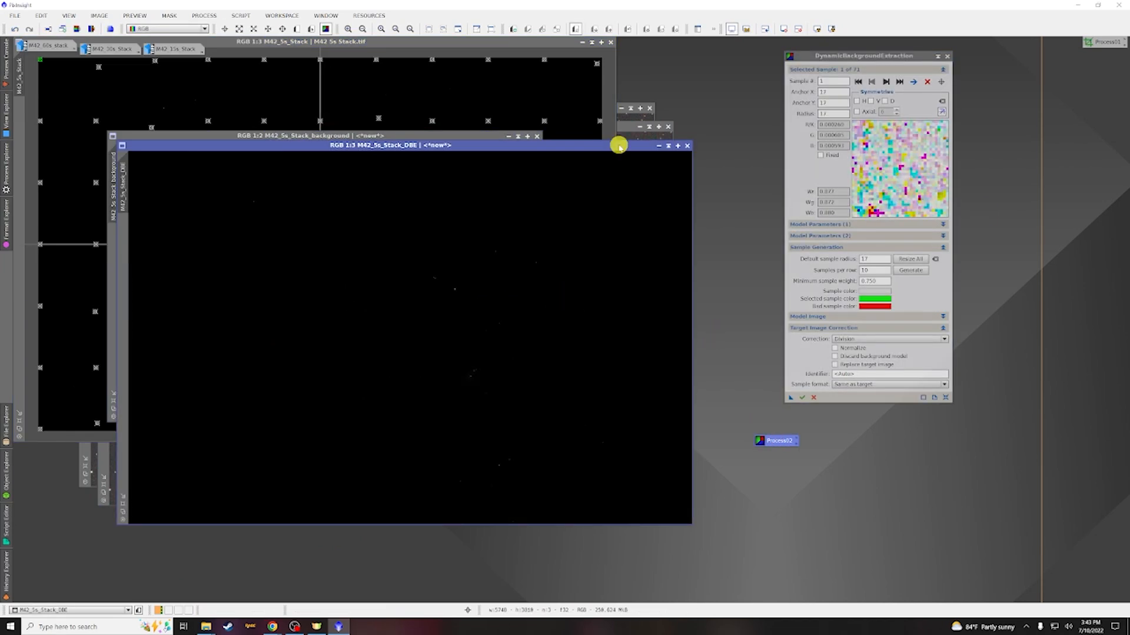
Screen-stretch the M42 5s DBE result, close its background model, and close the DBE dialog
left_click(817, 29)
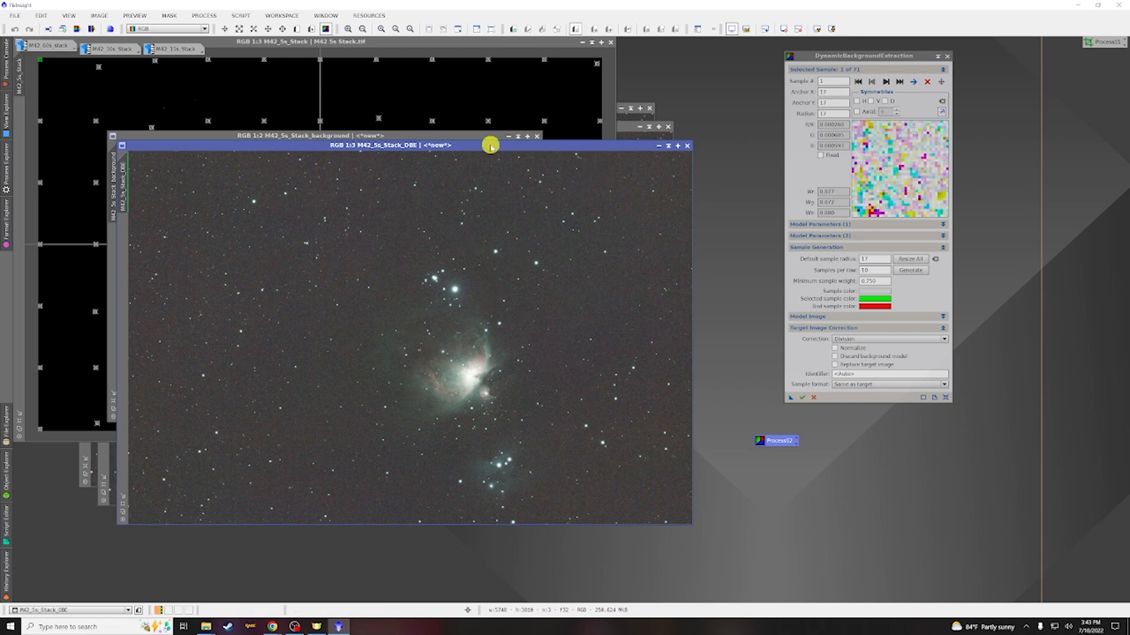
left_click(537, 136)
left_click(946, 56)
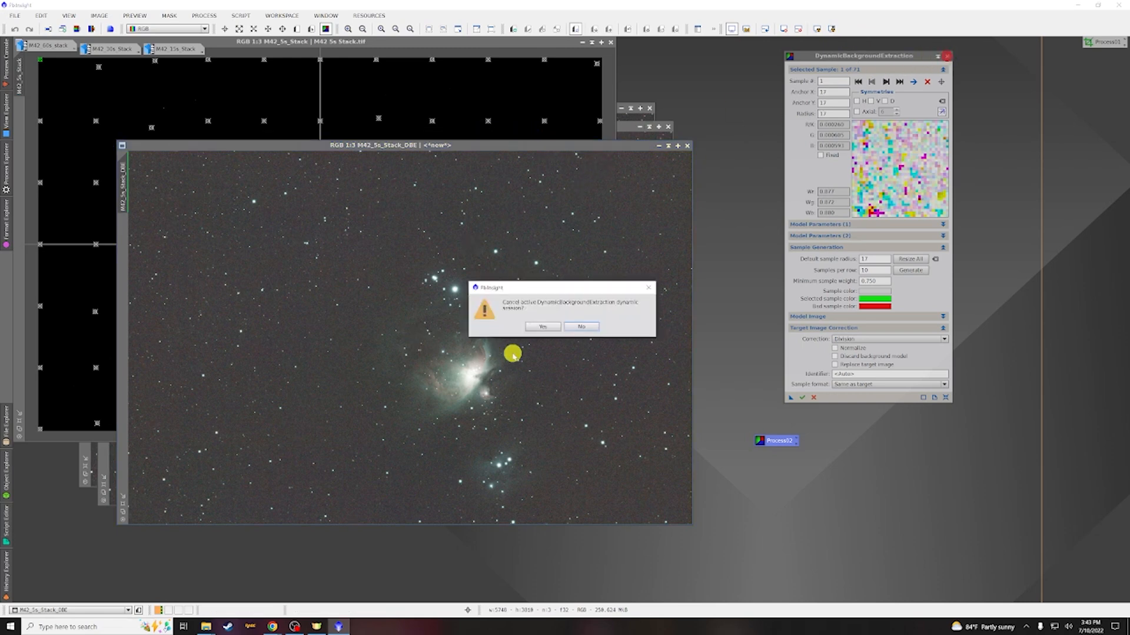
left_click(540, 328)
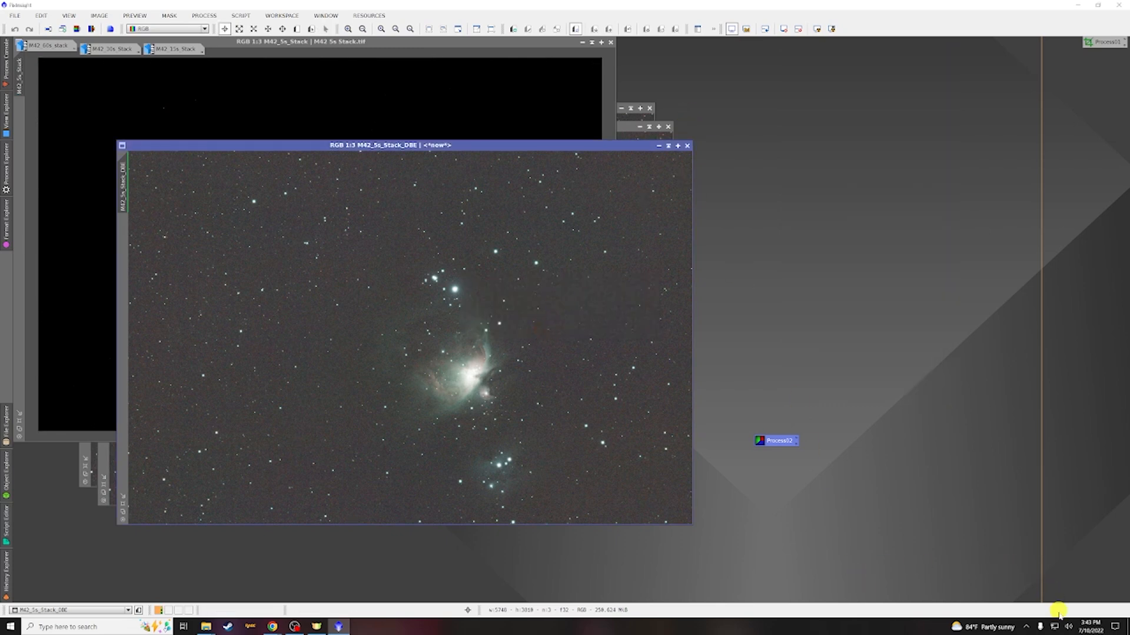
Minimize the original M42 5s stack and dock its icon with the other stack icons
left_click(1069, 629)
left_click(859, 632)
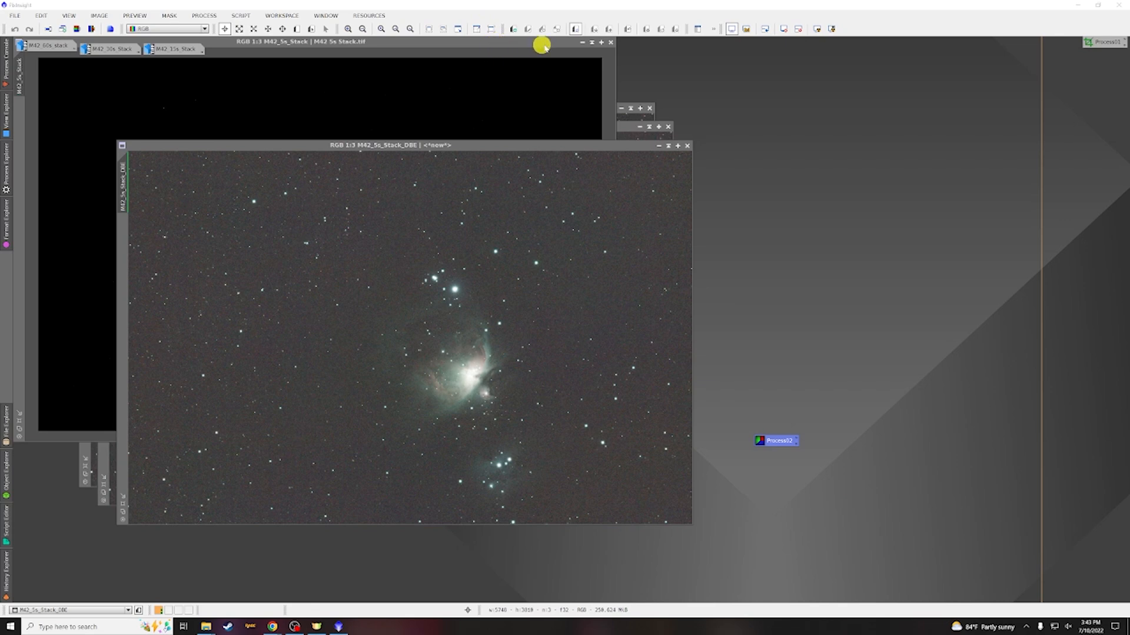
left_click(582, 42)
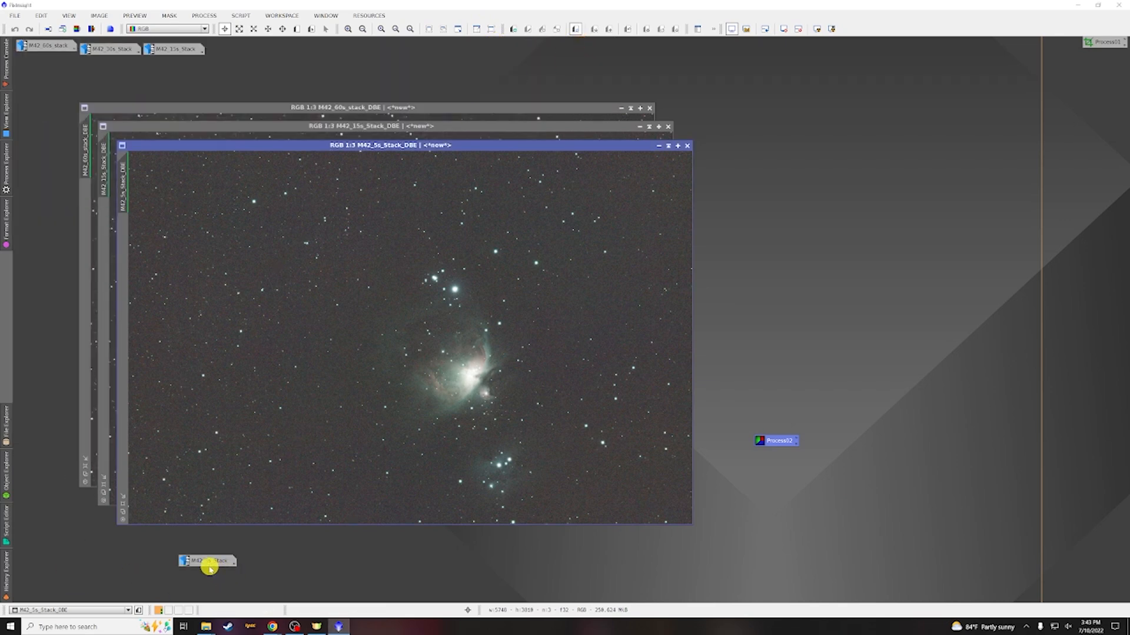
left_click_drag(205, 568, 229, 47)
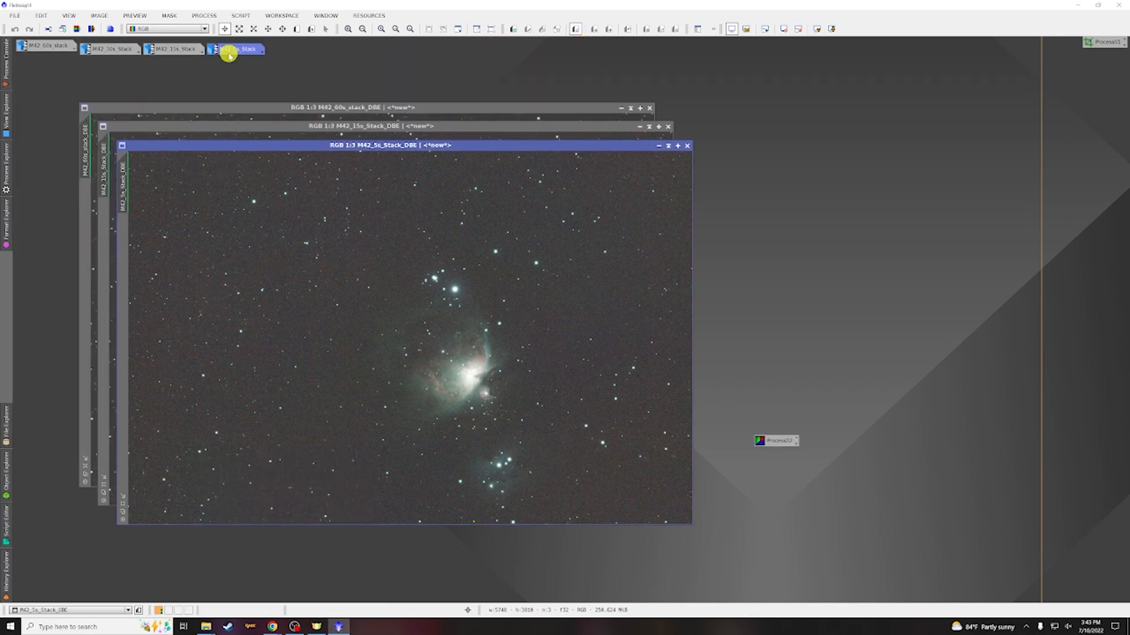
Bring the M42 60s DBE image forward, open the saved DBE process icon on it, and set correction to Subtraction
left_click(337, 109)
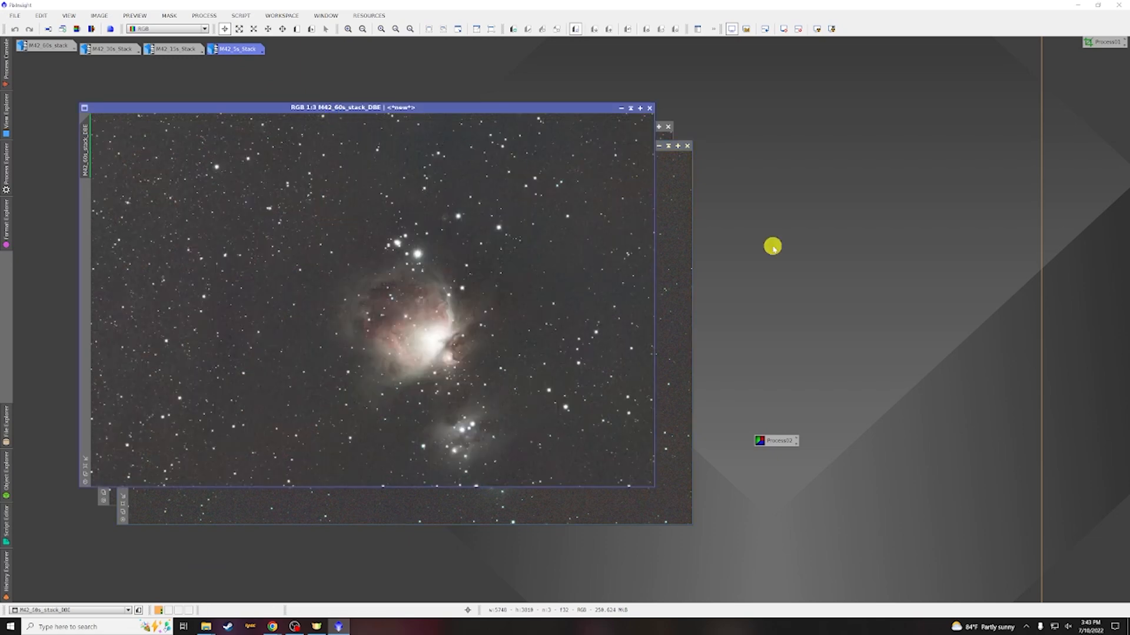
left_click(674, 389)
left_click(460, 103)
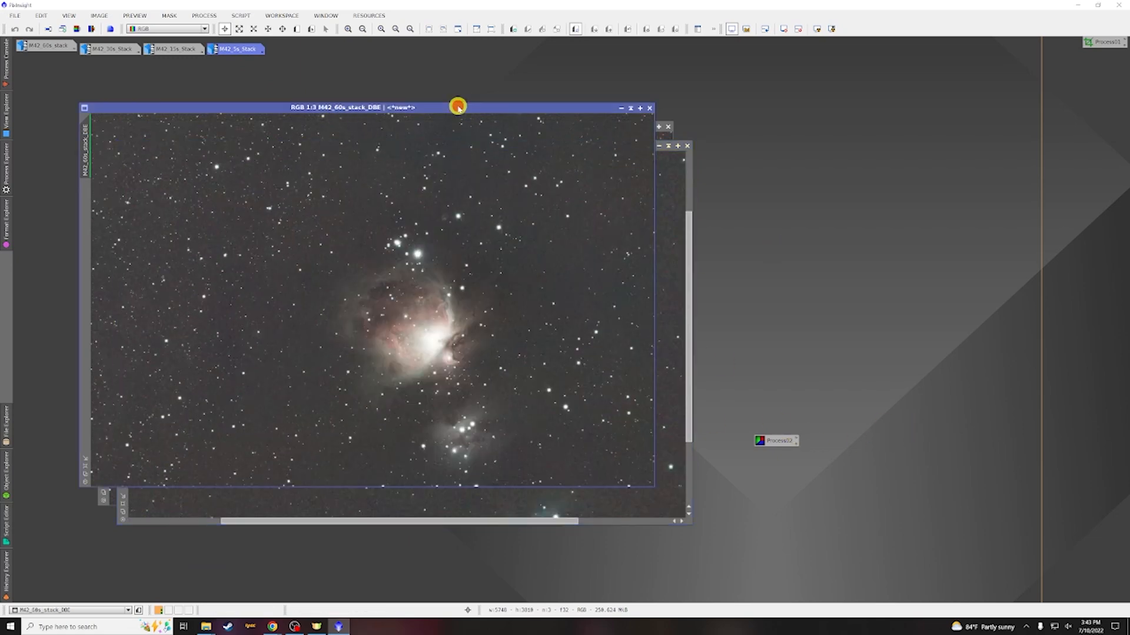
left_click(772, 442)
double_click(771, 443)
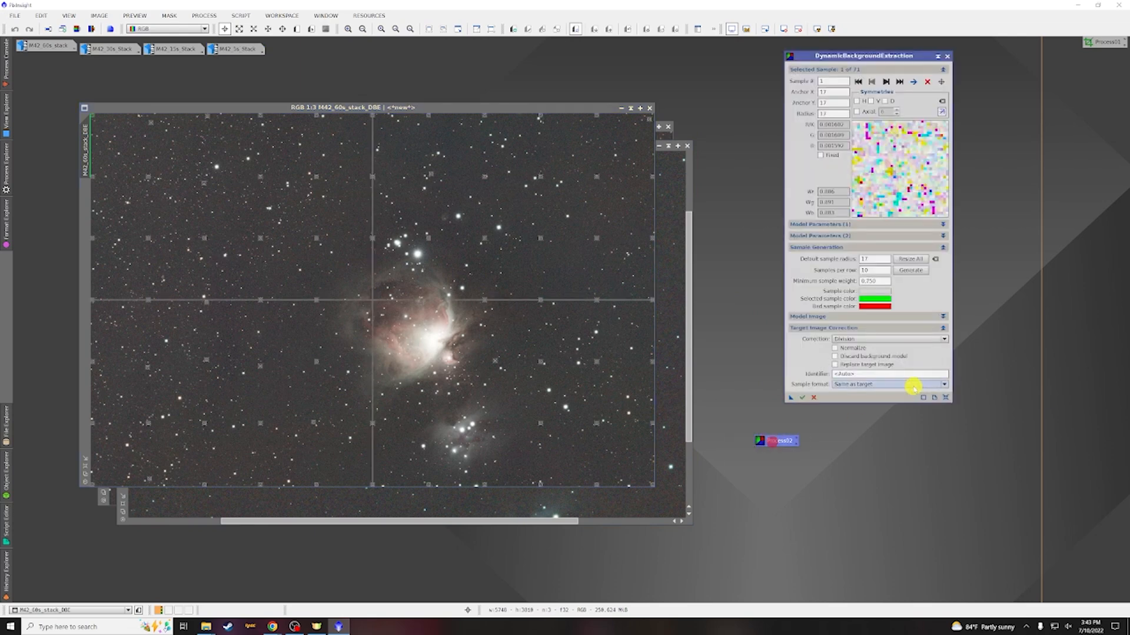
left_click(862, 338)
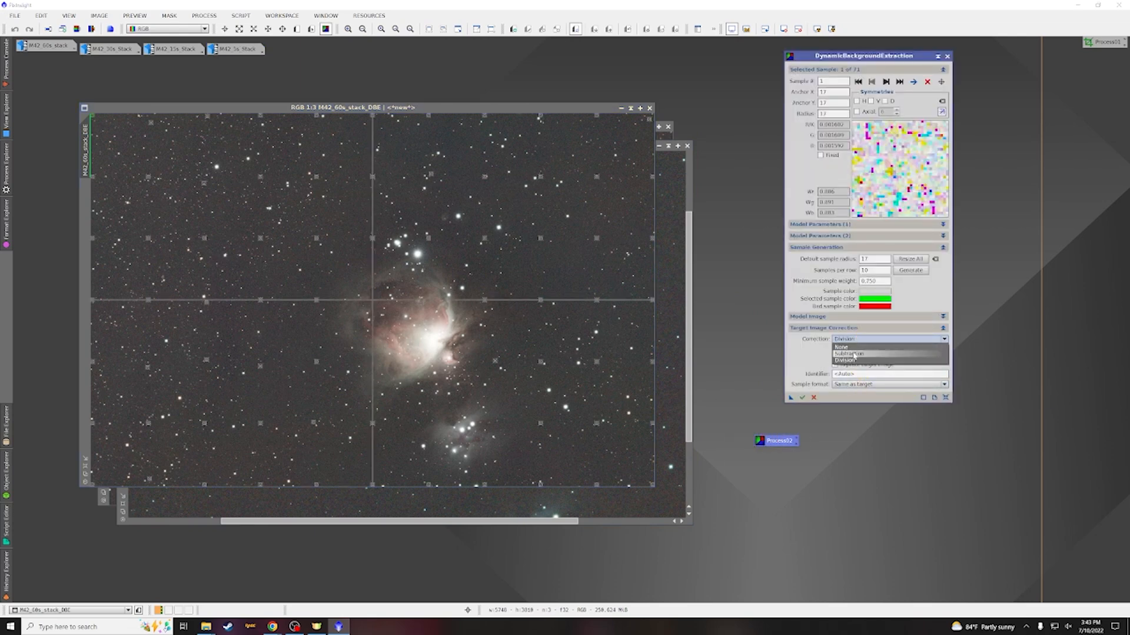
left_click(853, 353)
Move the first DBE icon aside, save the Subtraction setup as a new process icon, and apply it to the 60s DBE image
left_click_drag(773, 443, 1106, 53)
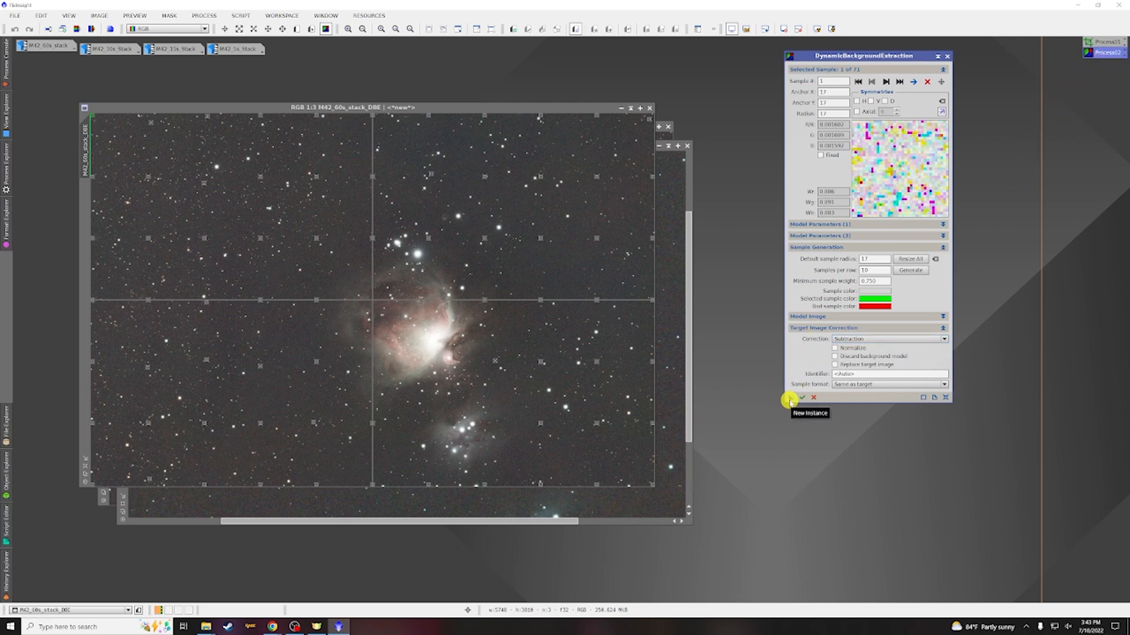
left_click_drag(790, 401, 784, 471)
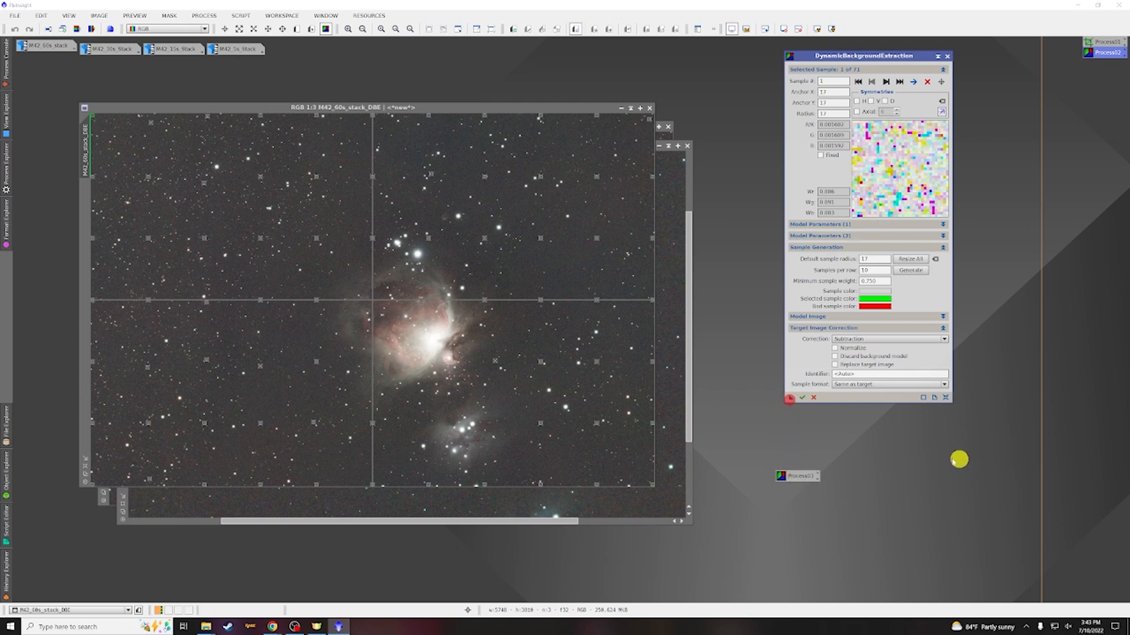
left_click_drag(792, 469, 529, 218)
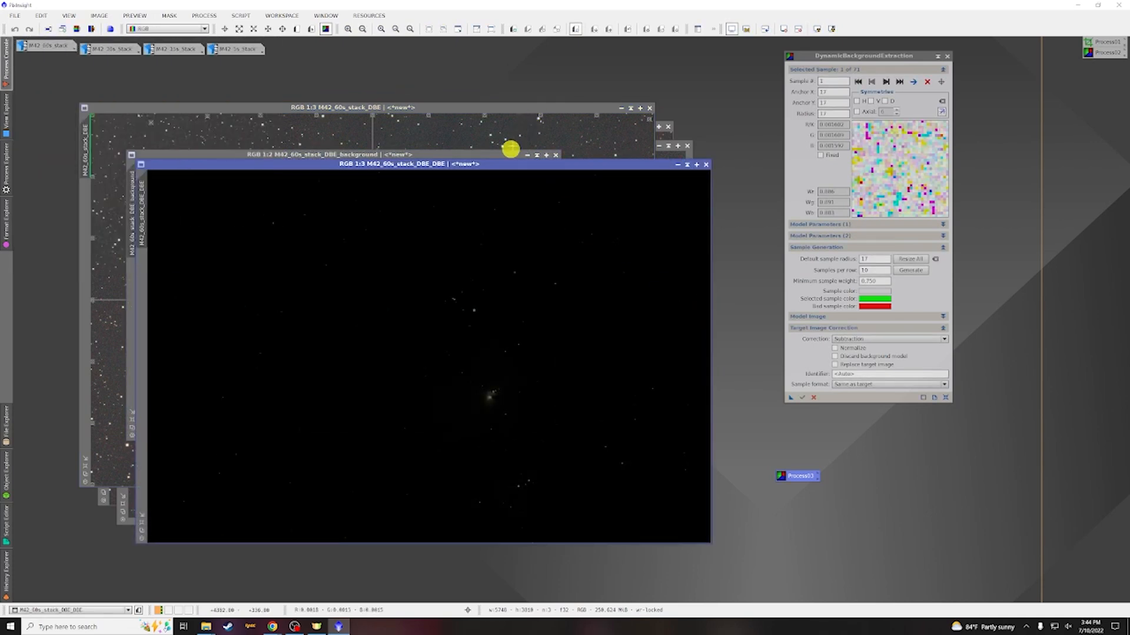
Screen-stretch the new background model, close it, and screen-stretch the second-pass 60s DBE result
left_click(506, 156)
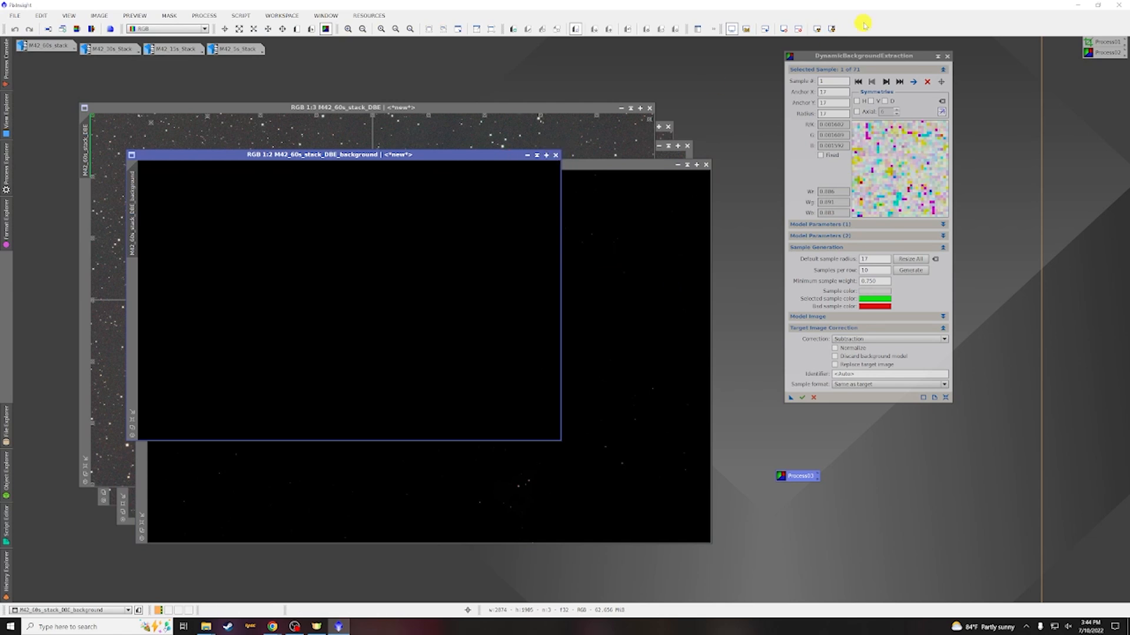
left_click(817, 29)
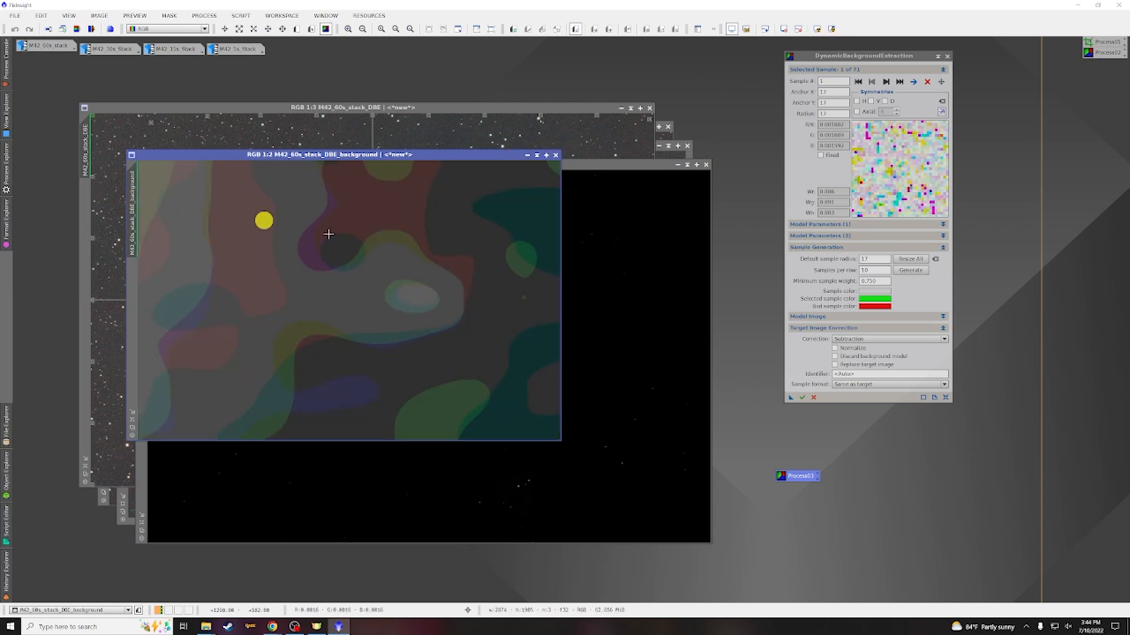
left_click(556, 154)
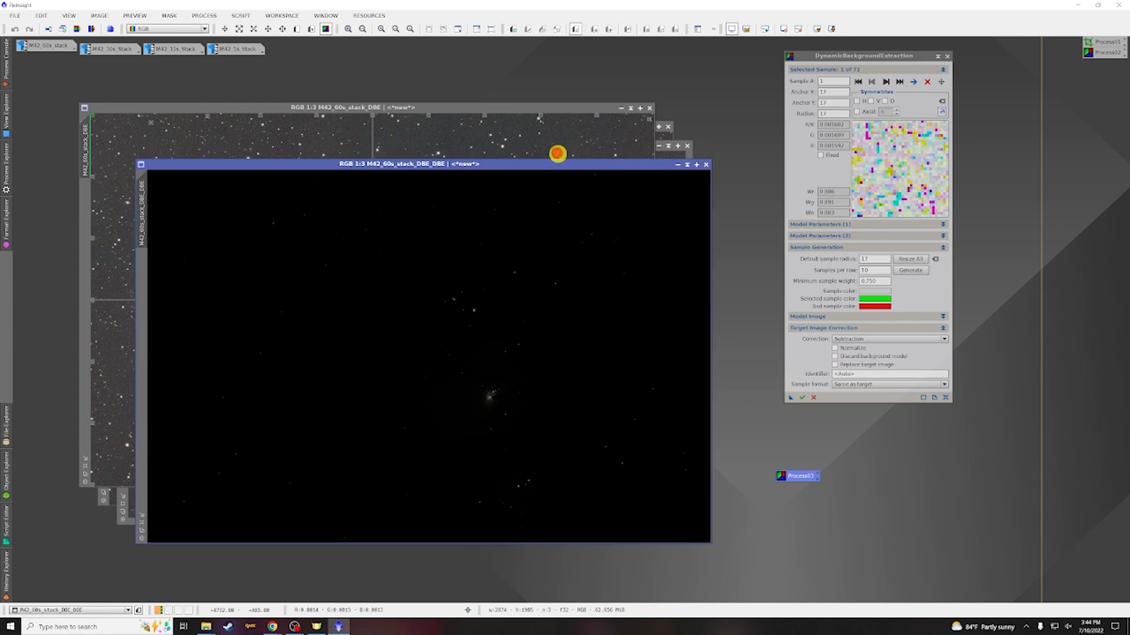
left_click(819, 31)
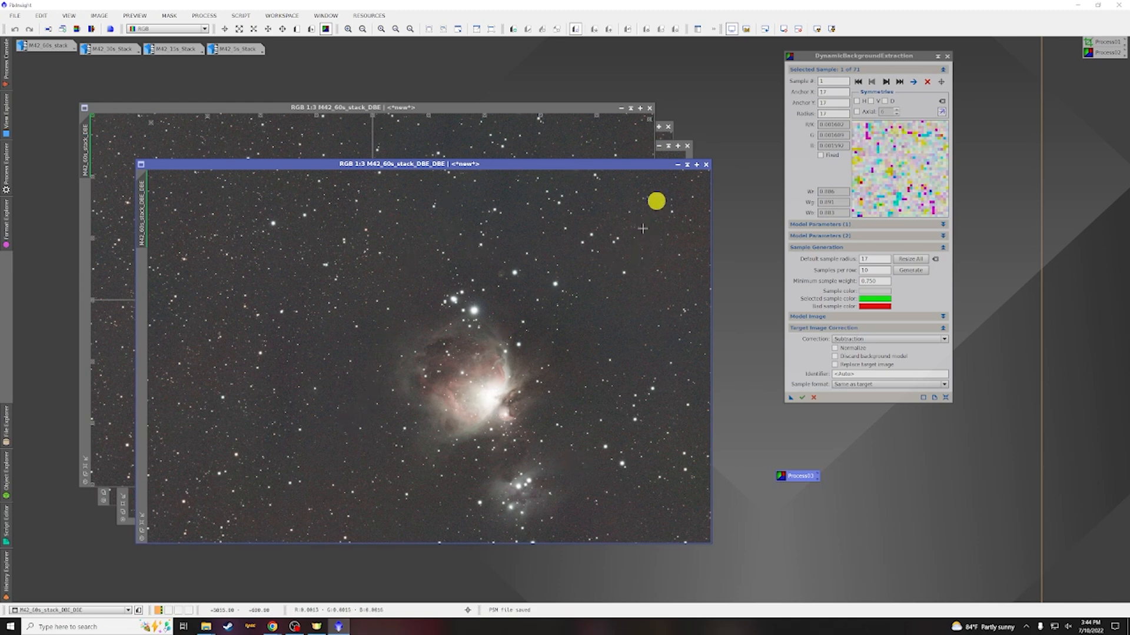
left_click_drag(584, 109, 603, 181)
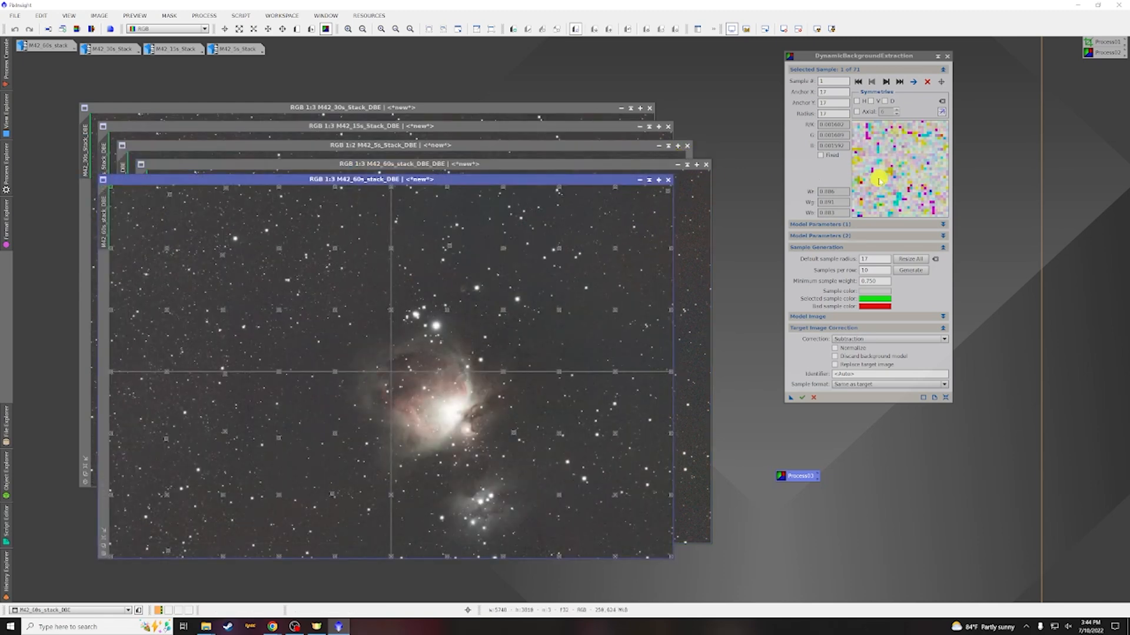
Close the DBE dialog and the first-pass M42 60s DBE image
left_click(946, 55)
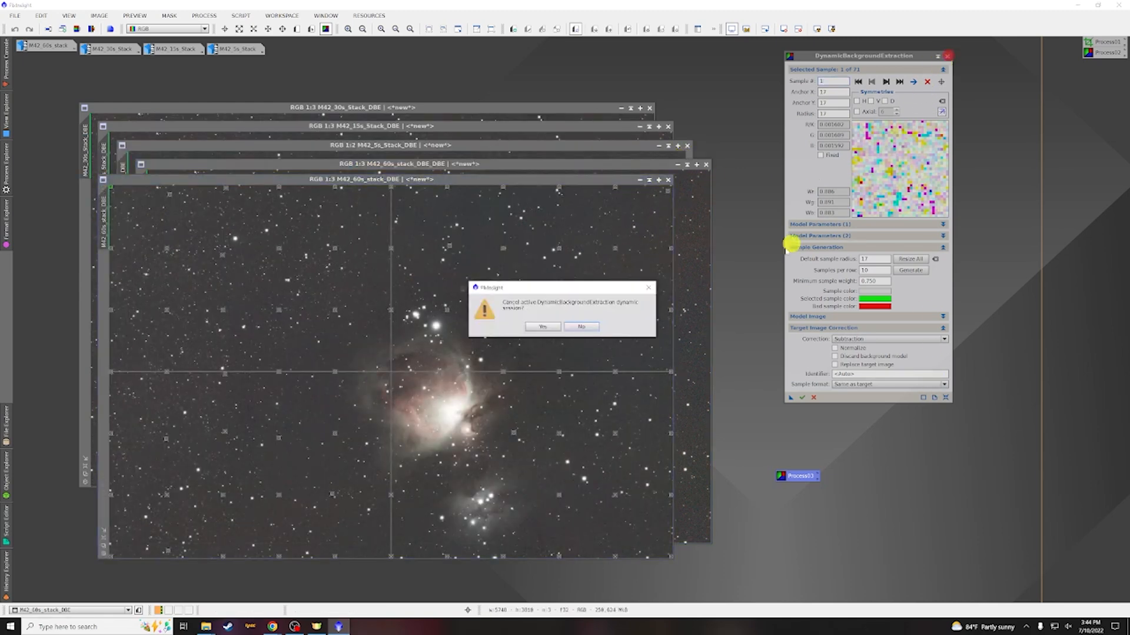
left_click(542, 327)
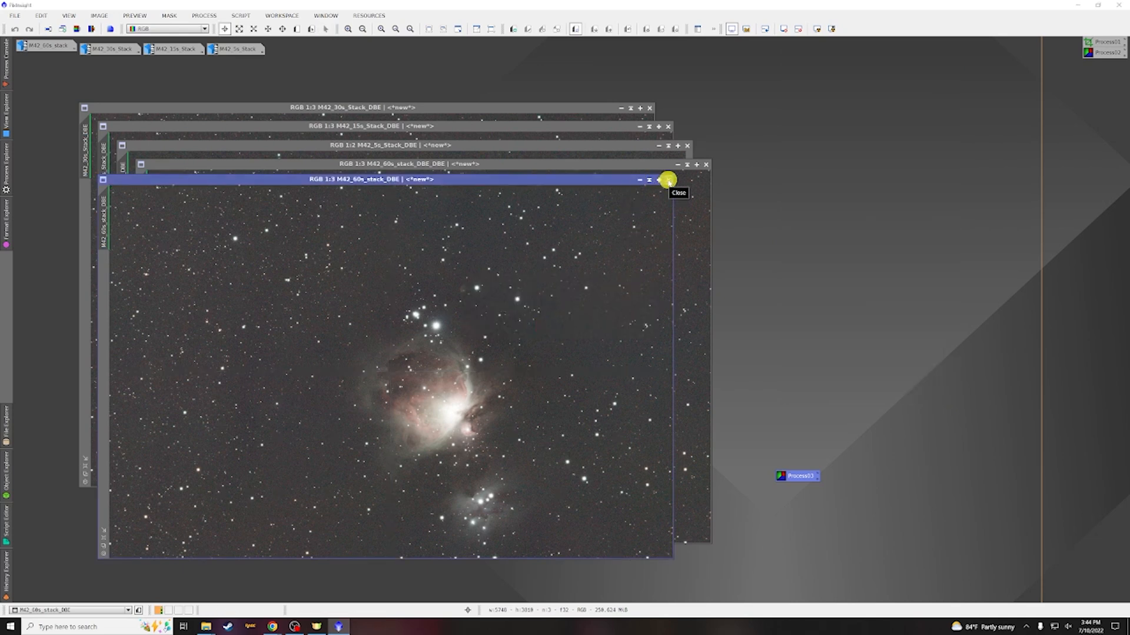
left_click(668, 179)
Apply the Subtraction DBE process icon to the M42 30s, 15s and 5s DBE images and screen-stretch the results
left_click(426, 107)
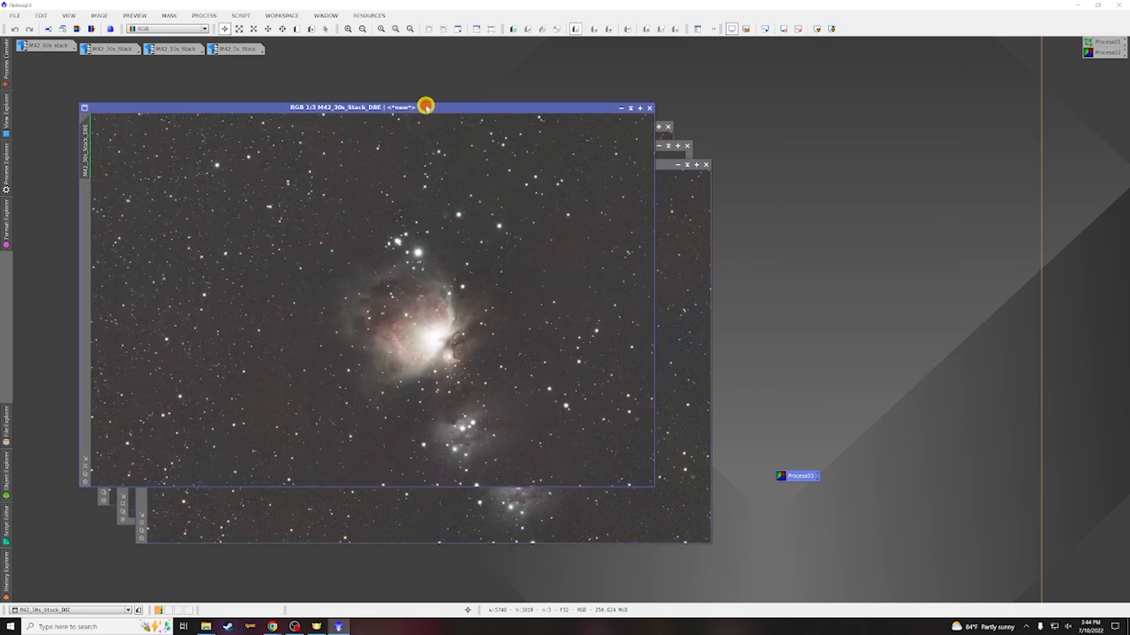
double_click(790, 474)
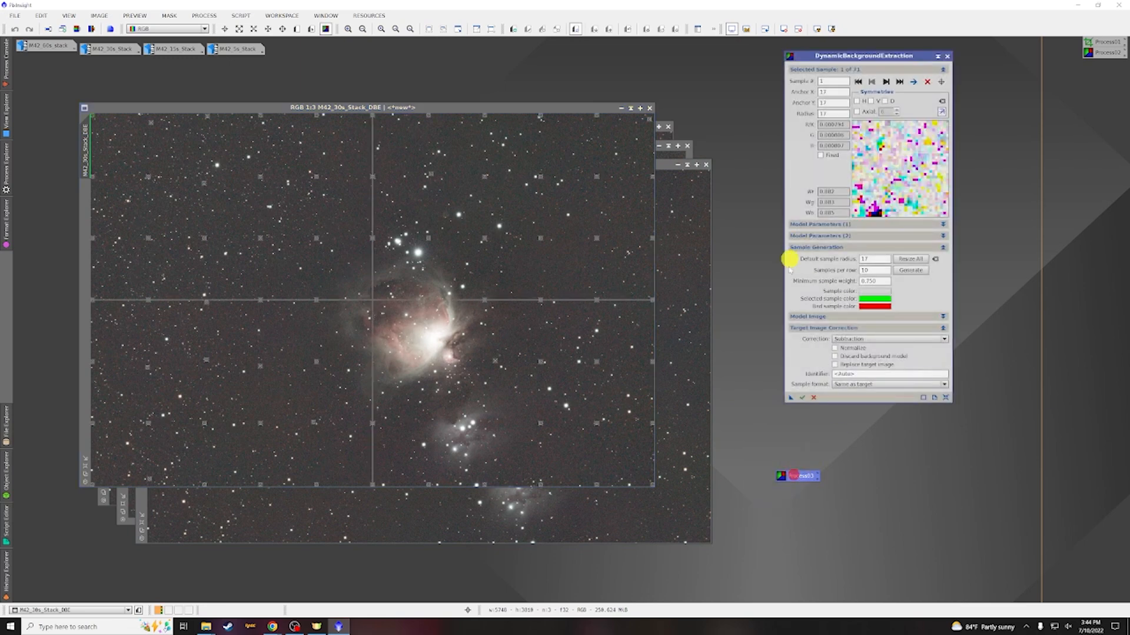
left_click(793, 402)
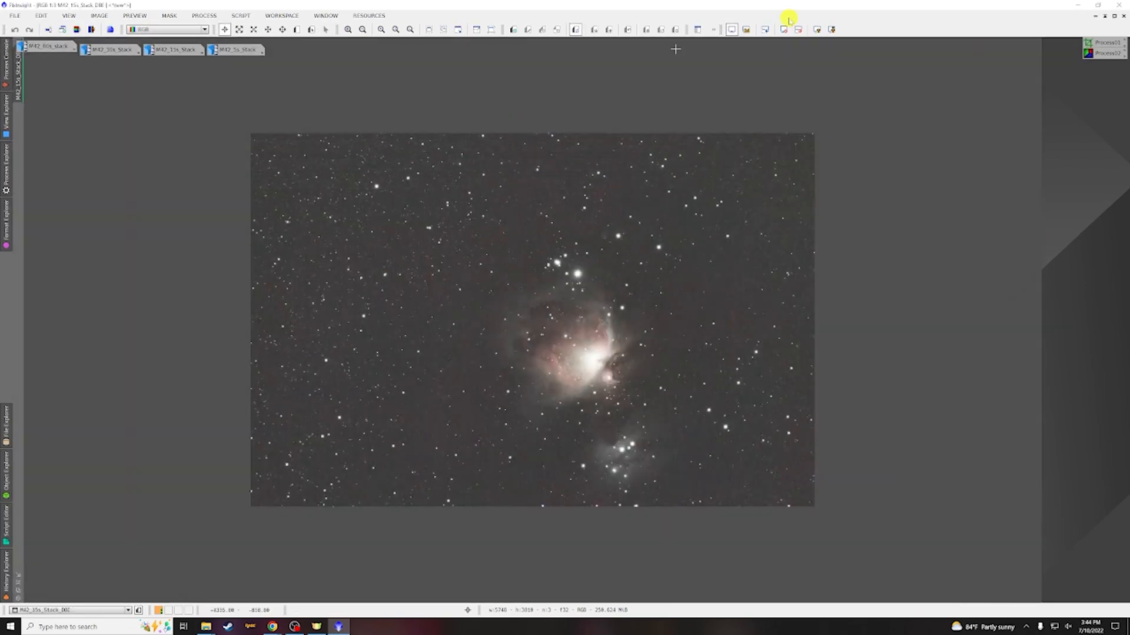
left_click(791, 400)
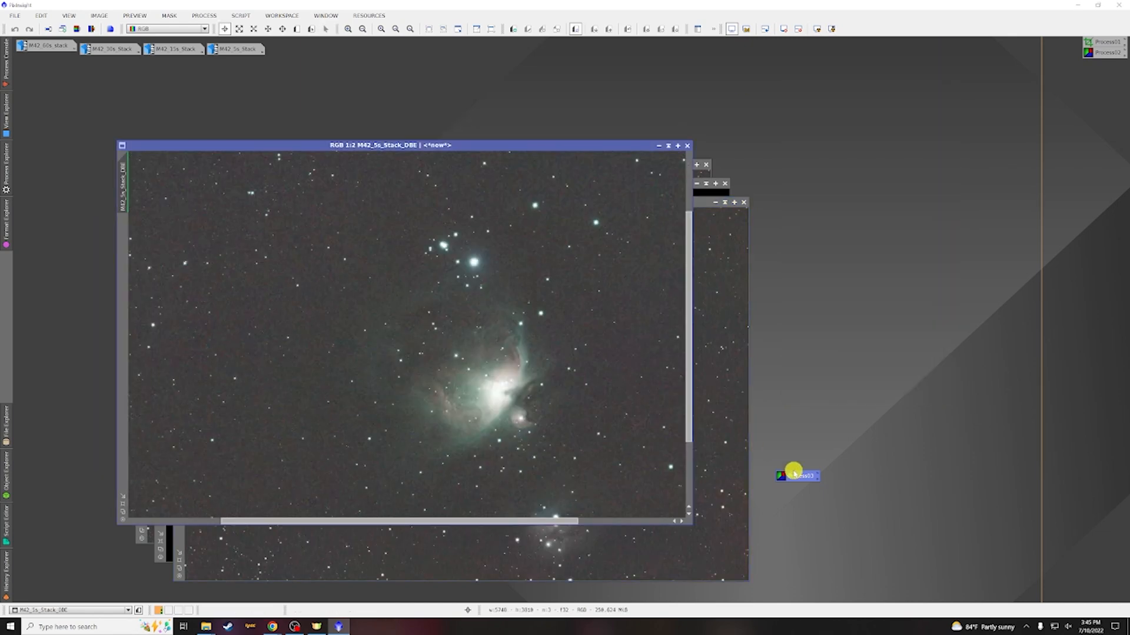
double_click(793, 471)
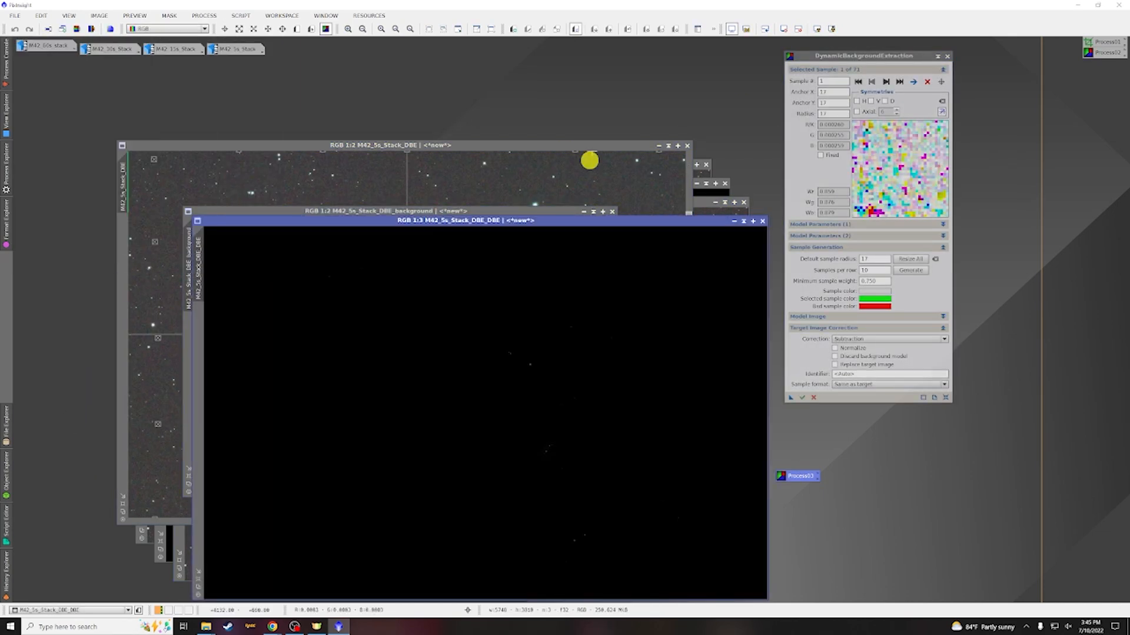
left_click(942, 56)
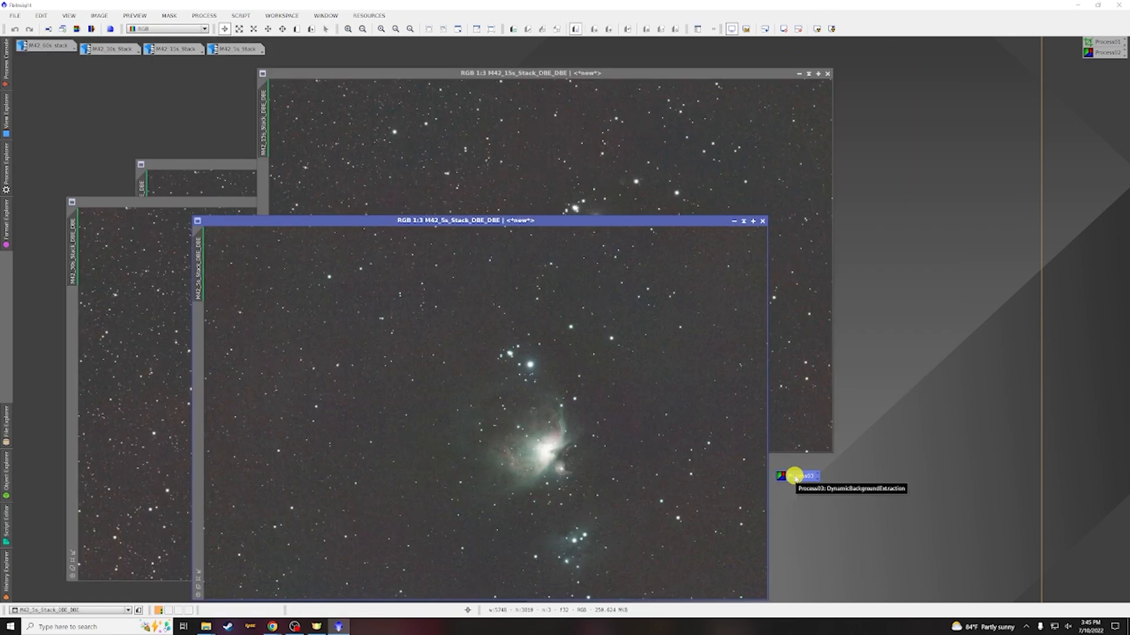
Dock the new DBE process icon with the other process icons and bring the second-pass 60s image forward
left_click_drag(794, 475, 1119, 66)
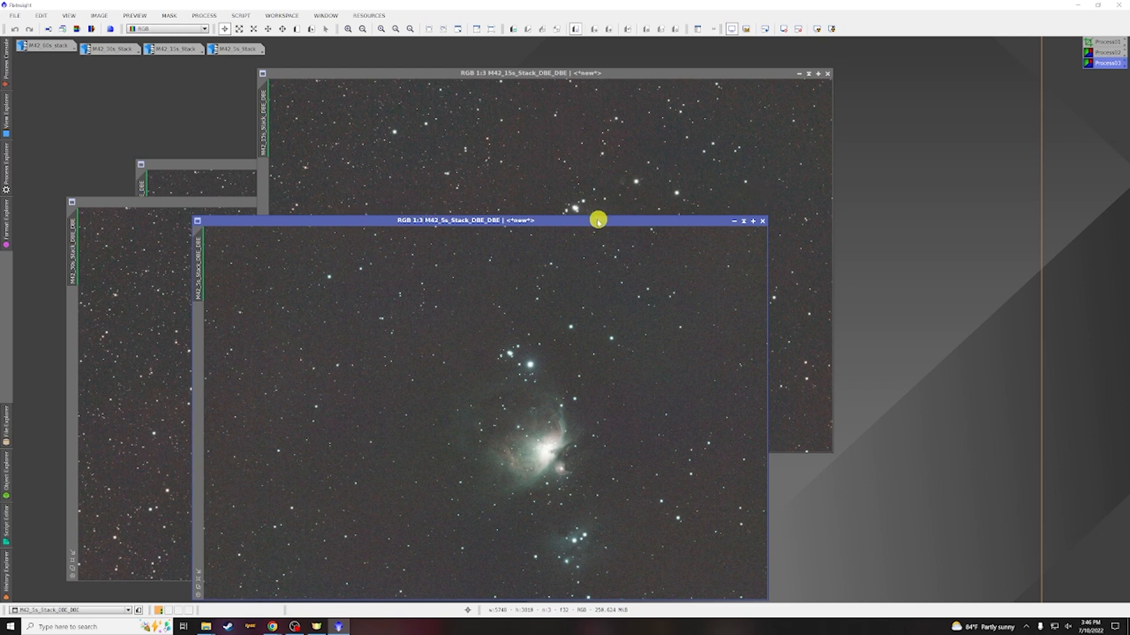
left_click(202, 167)
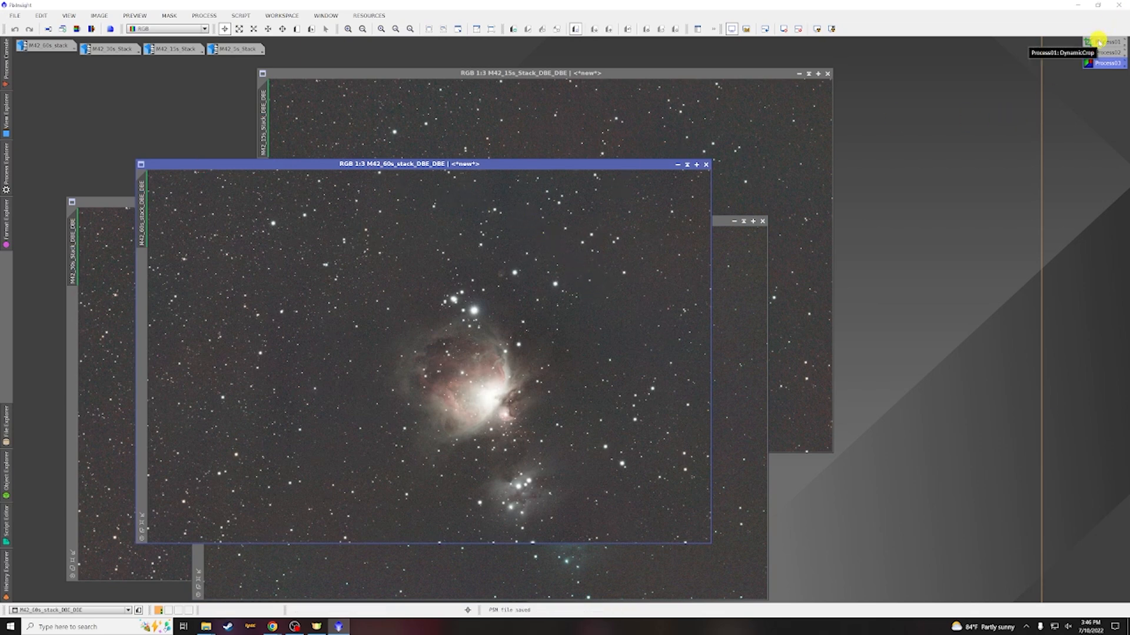
Crop the M42 60s DBE image with DynamicCrop, keeping the crop as a new process icon, and apply it
left_click(204, 15)
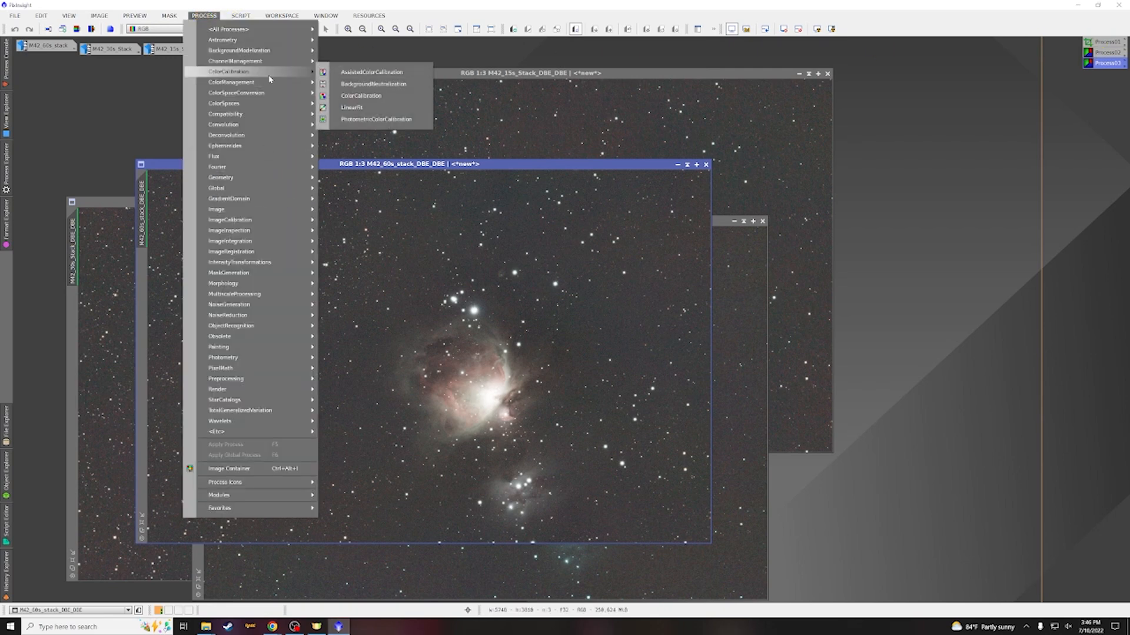
mouse_move(257, 177)
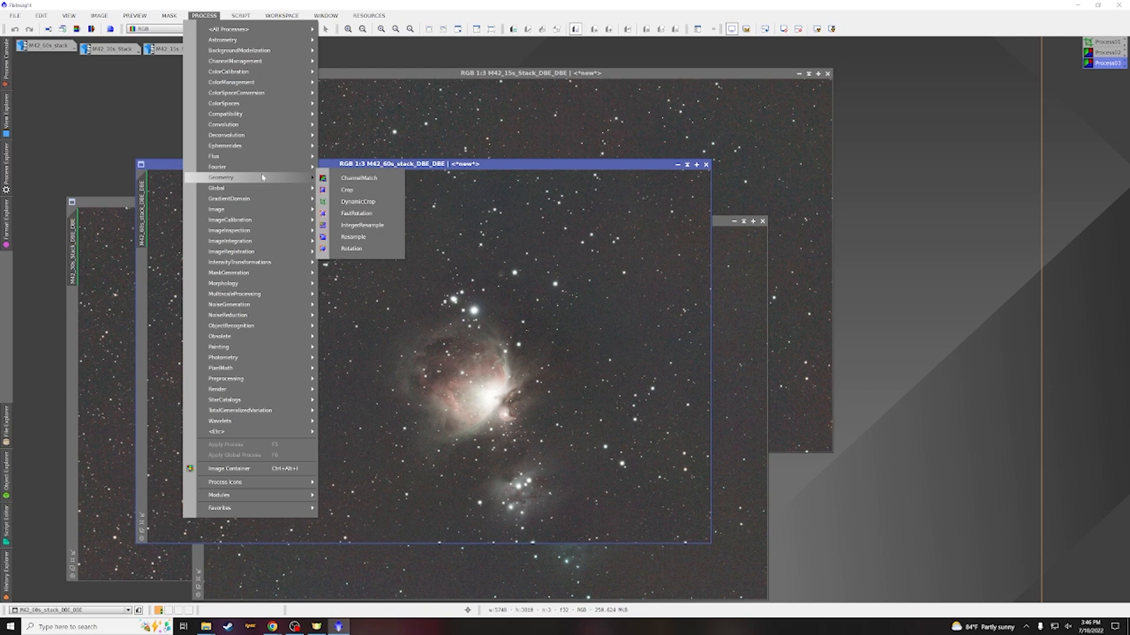
left_click(371, 198)
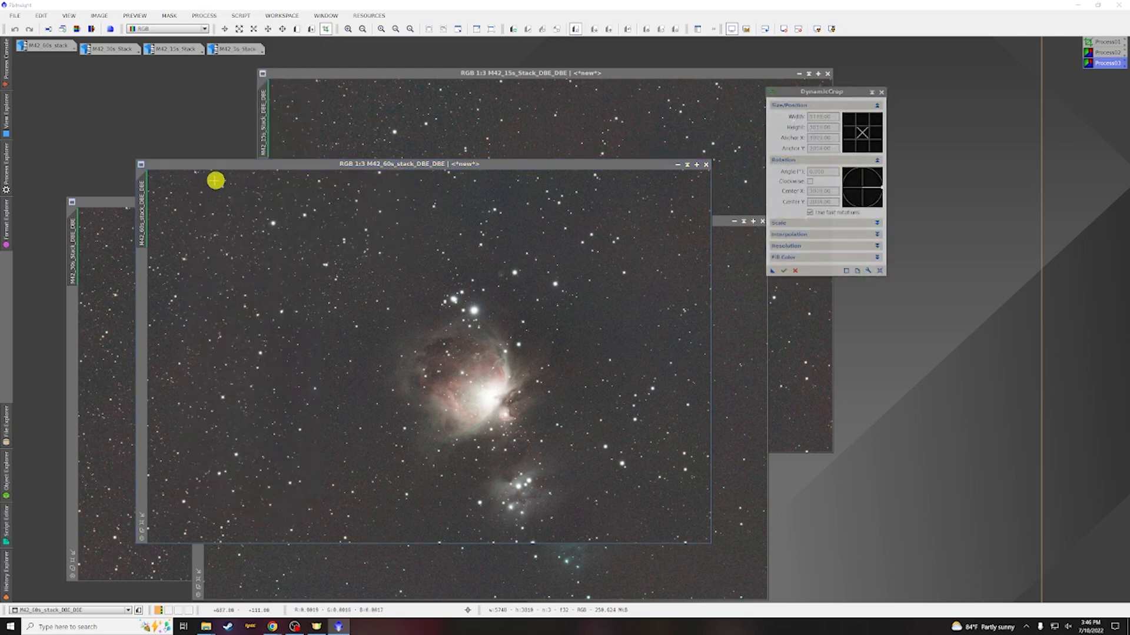
left_click_drag(231, 176, 665, 537)
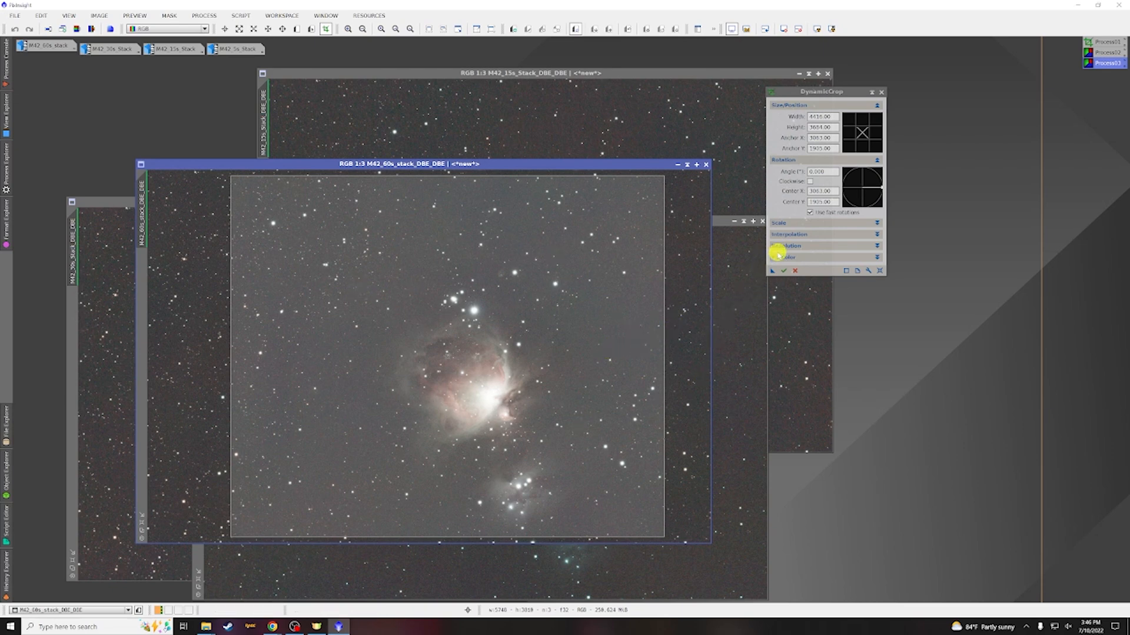
left_click_drag(771, 272, 988, 316)
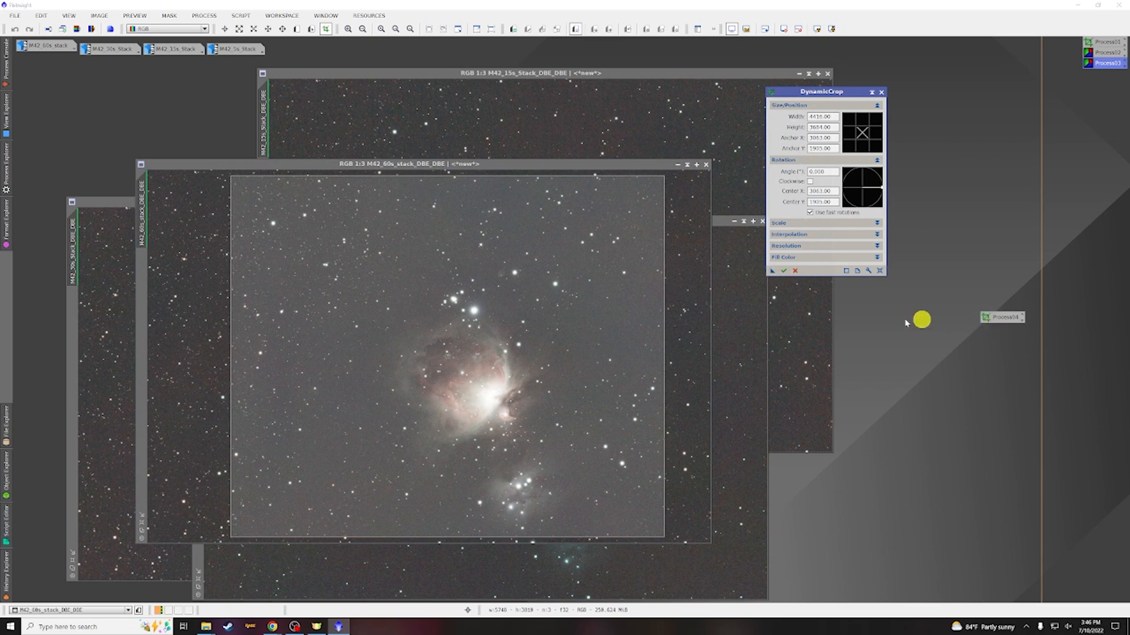
left_click(781, 273)
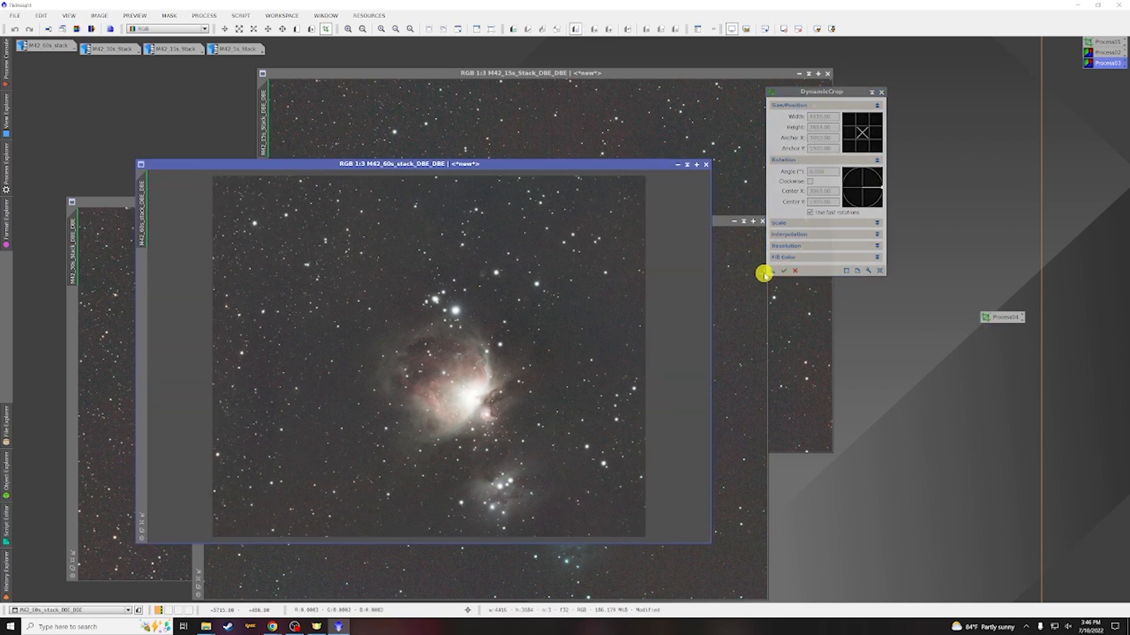
Apply the DynamicCrop process icon to the M42 30s, 15s and 5s DBE images, minimizing each image once cropped
left_click(678, 164)
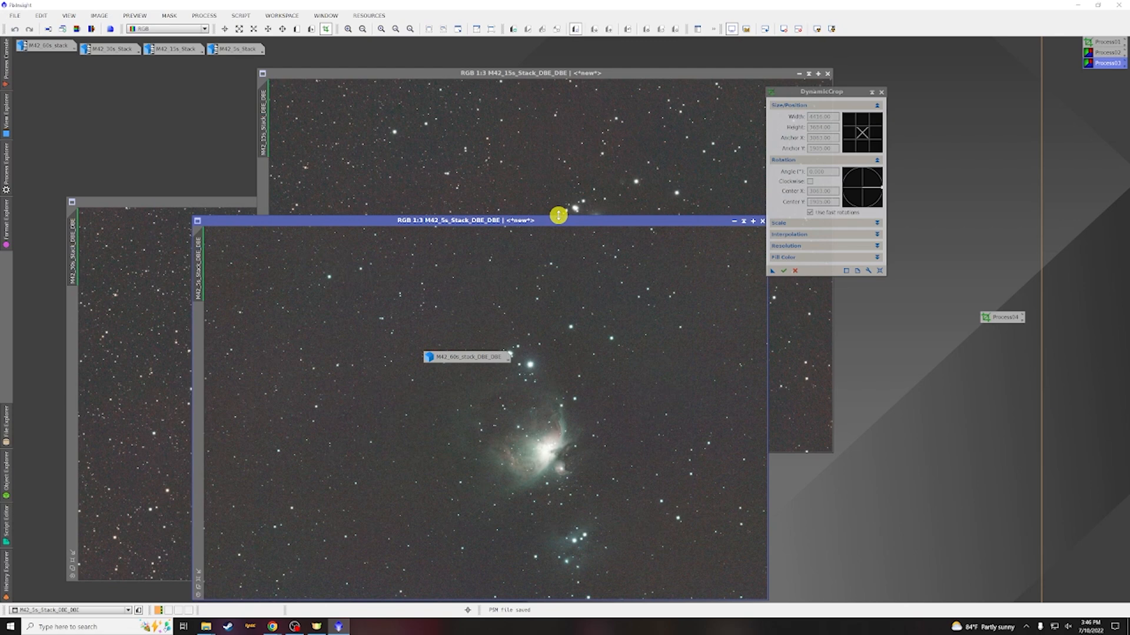
left_click_drag(446, 356, 39, 590)
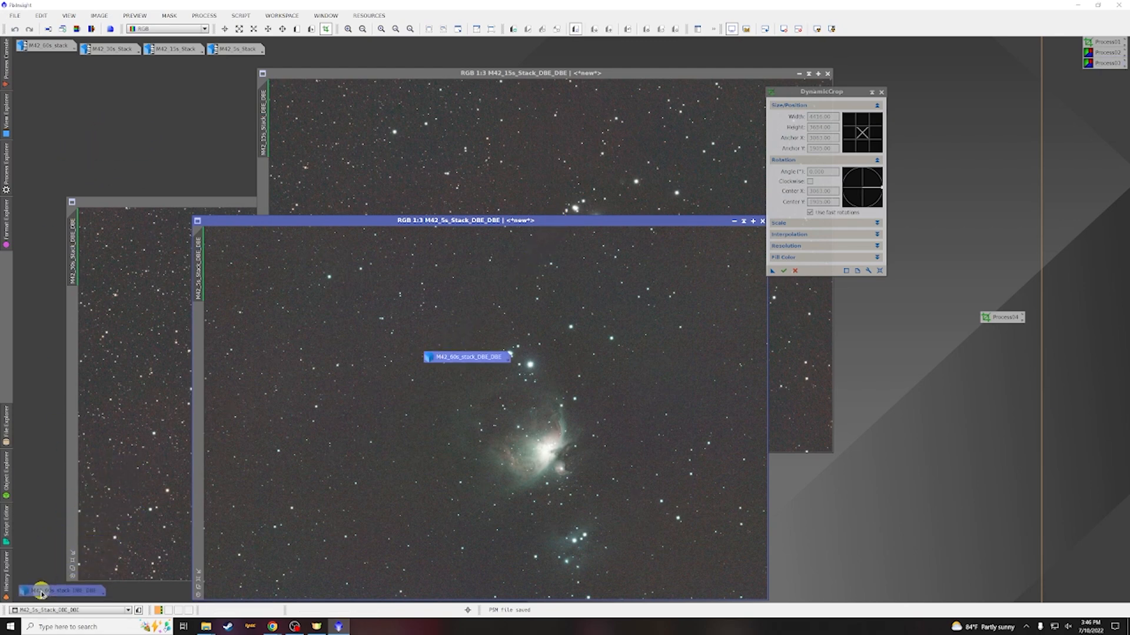
left_click(188, 199)
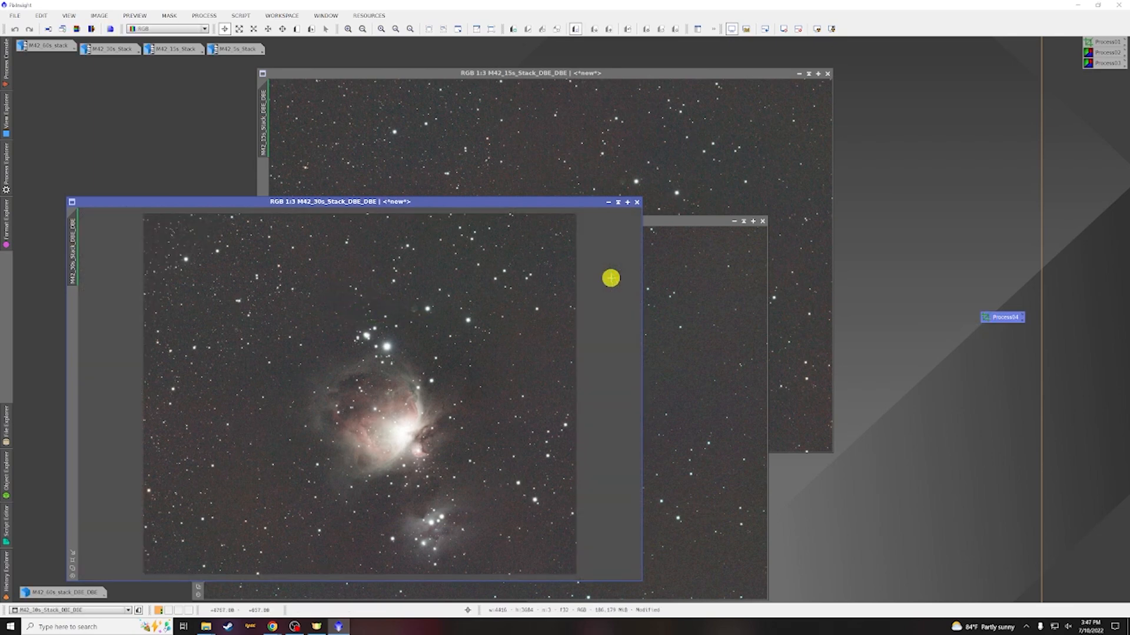
left_click(607, 202)
left_click_drag(398, 395, 61, 578)
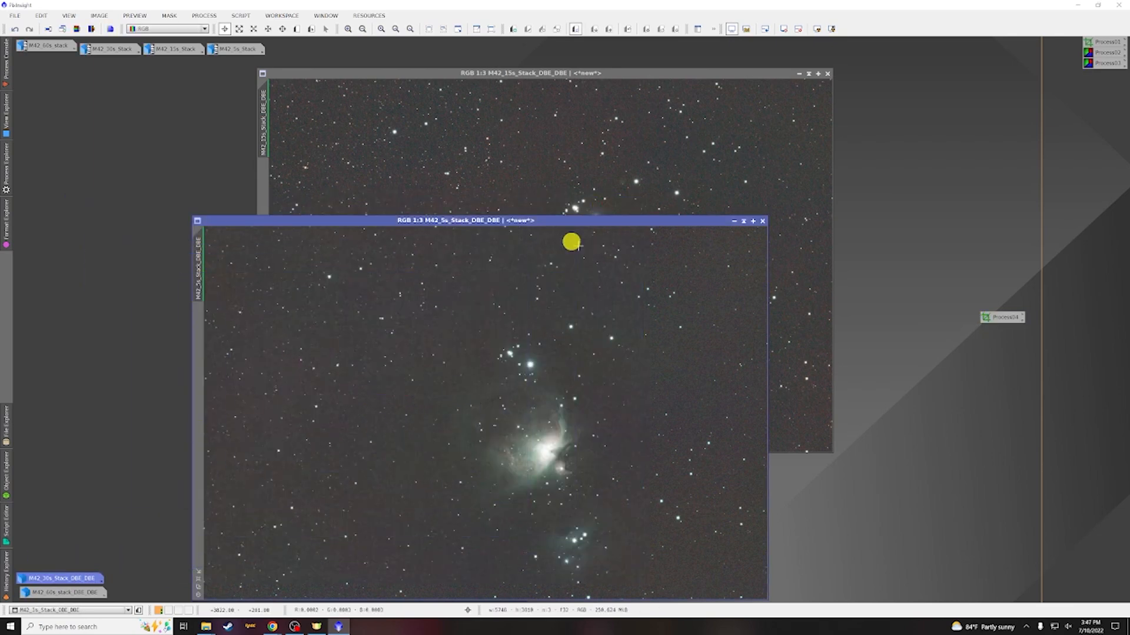
left_click(590, 73)
left_click_drag(999, 318, 694, 253)
left_click(799, 73)
left_click_drag(588, 266, 67, 564)
left_click_drag(998, 318, 653, 297)
left_click(733, 220)
left_click_drag(504, 340, 47, 553)
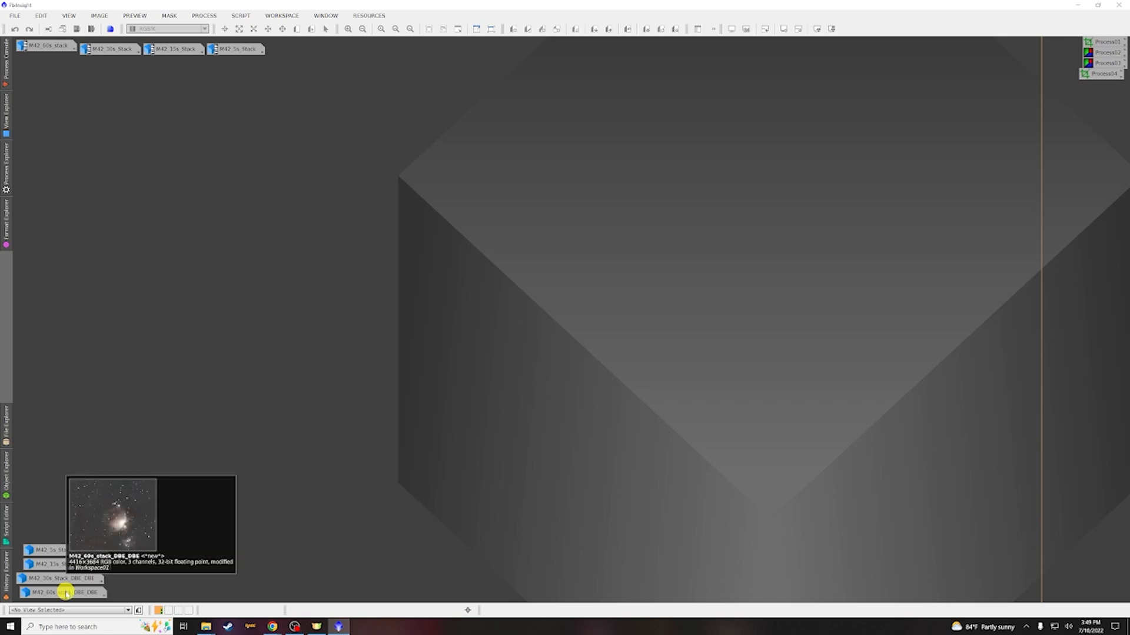
Save the cropped 60s DBE image as M42_60s_stack.xisf in the Orion HDR folder and close it
double_click(65, 592)
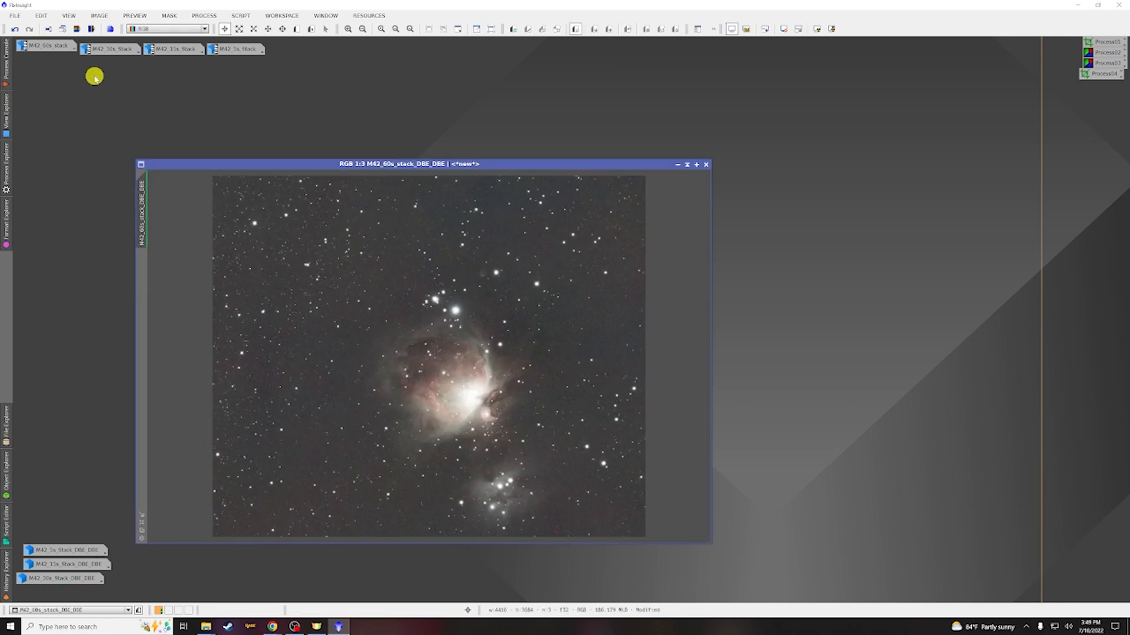
left_click(16, 16)
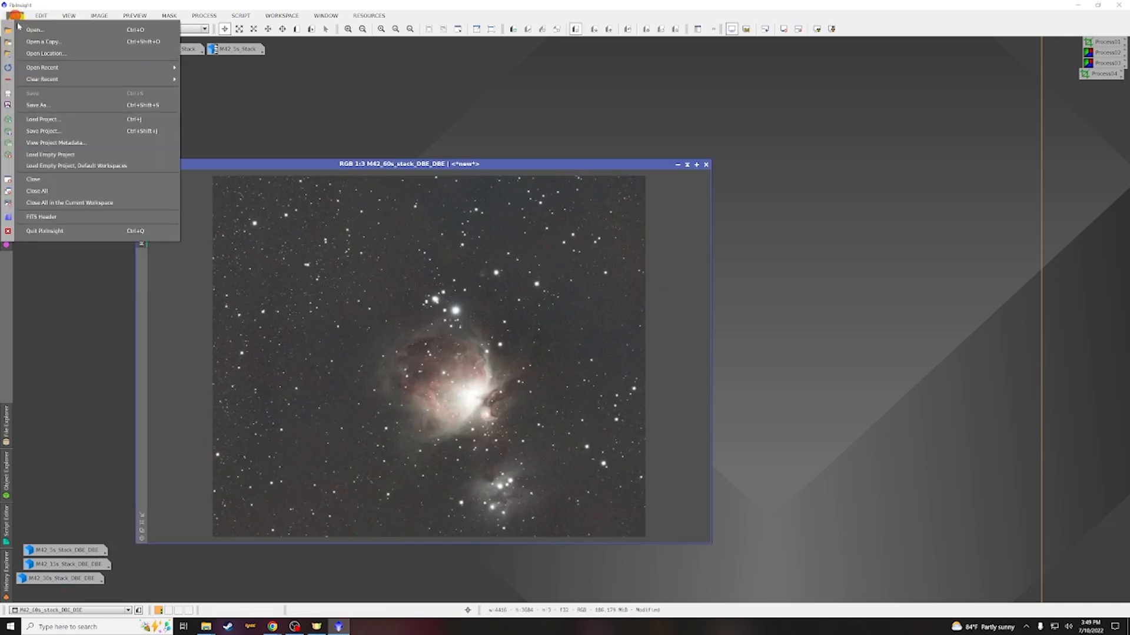
left_click(41, 102)
left_click(151, 32)
double_click(106, 169)
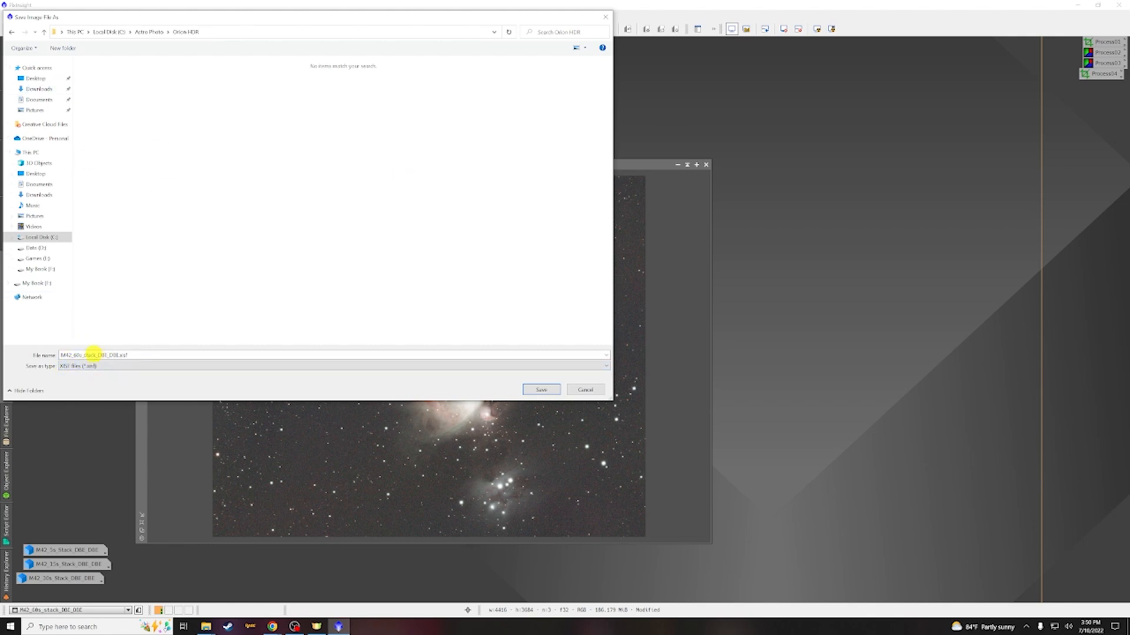
double_click(98, 355)
left_click(117, 353)
left_click(535, 390)
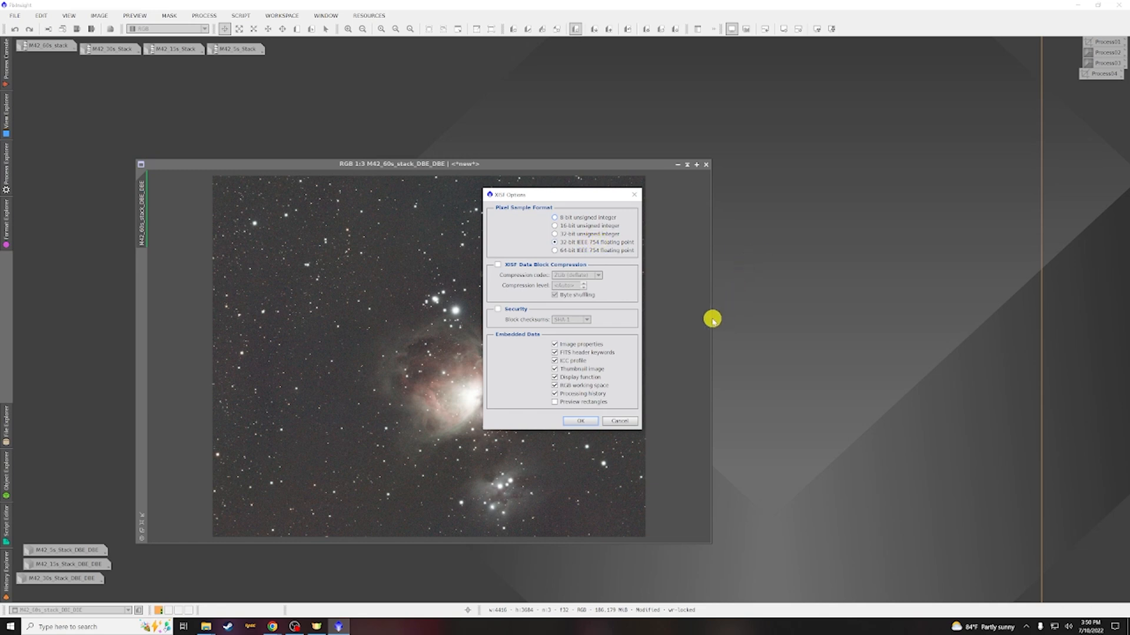
left_click(588, 420)
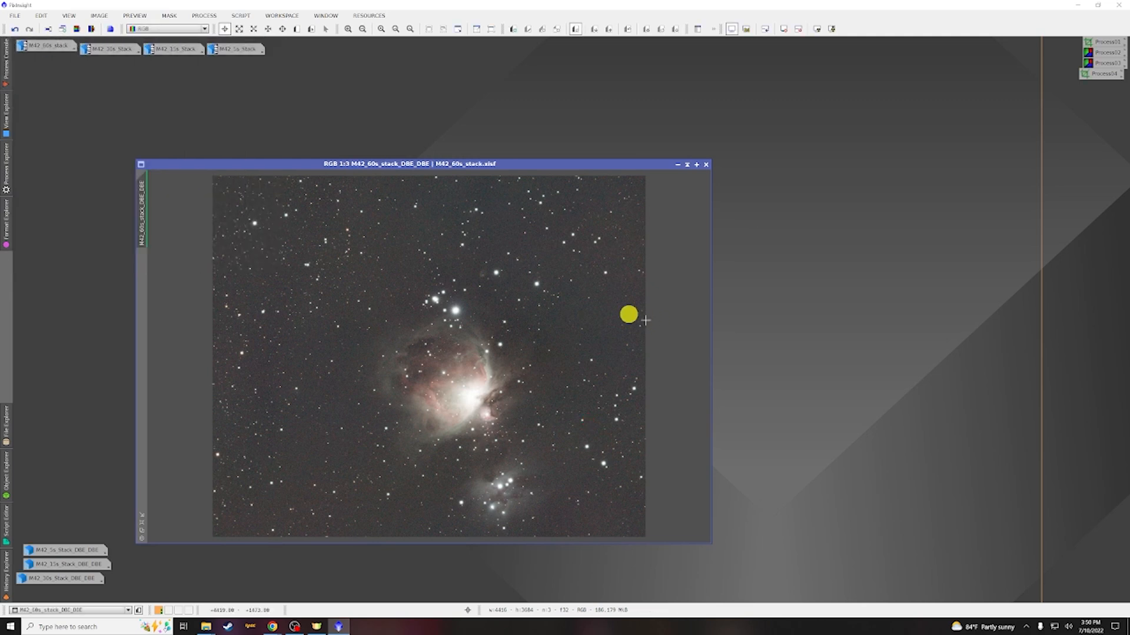
left_click(706, 165)
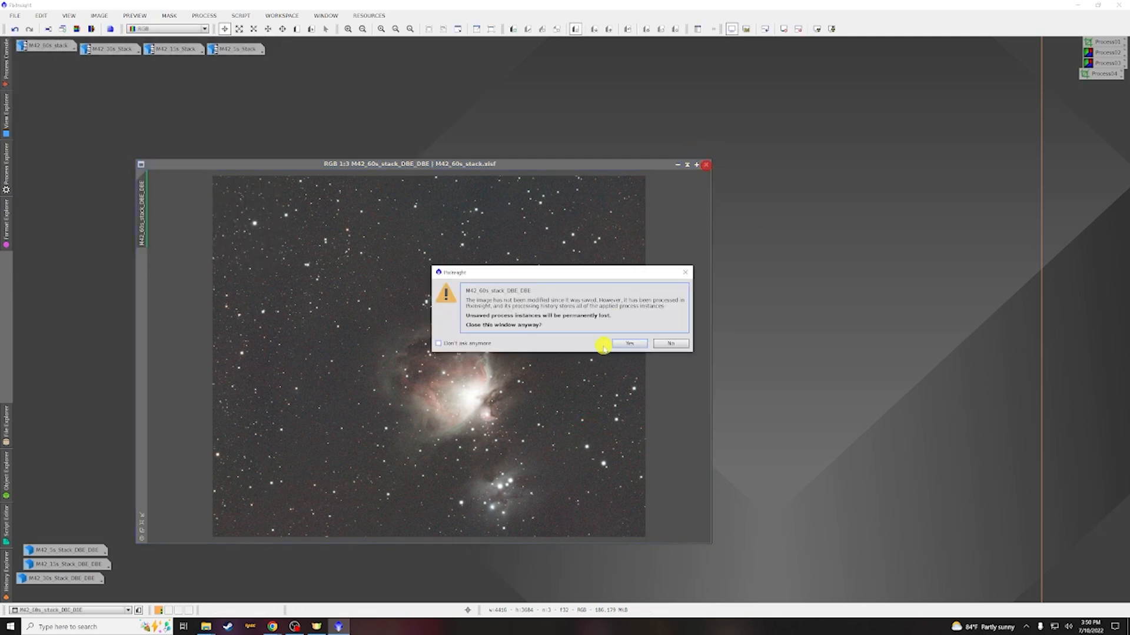
left_click(622, 344)
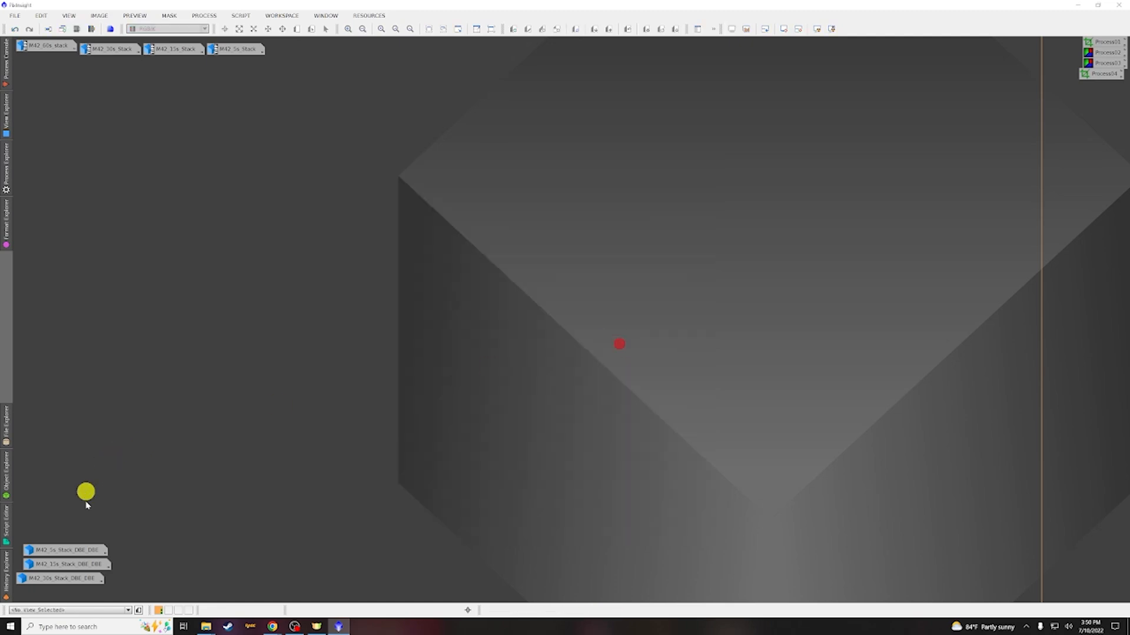
Save the cropped 30s DBE image as M42_30s_Stack.xisf and close it
double_click(63, 578)
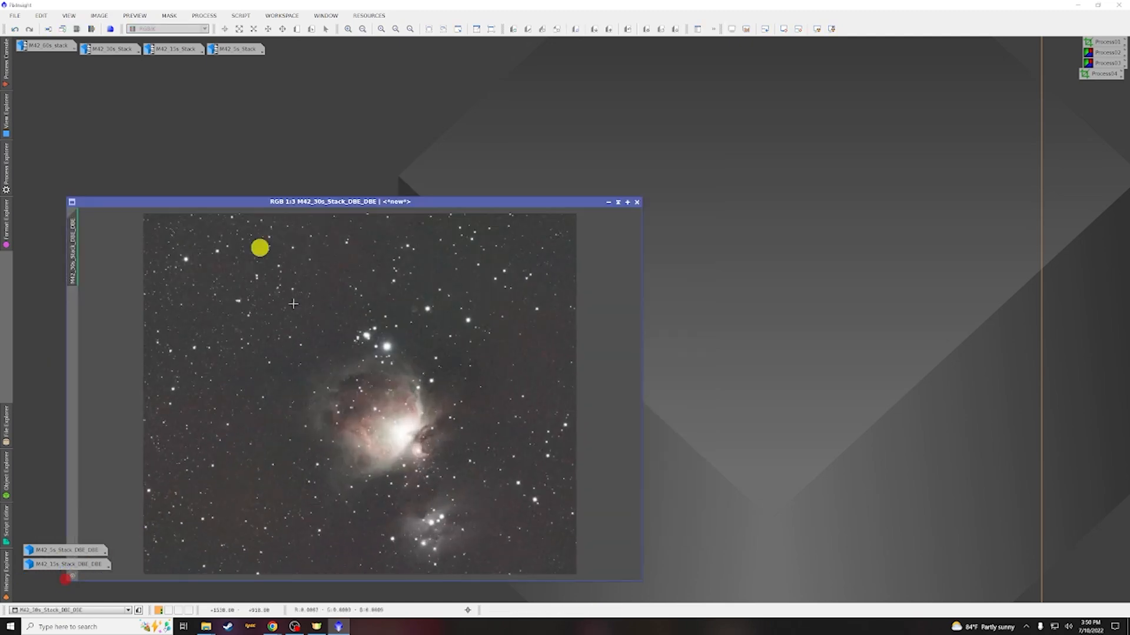
key("ctrl+shift+s")
key("BackSpace")
left_click_drag(96, 355, 119, 355)
key("Return")
left_click(637, 202)
Save the cropped 15s DBE image as M42_15s_Stack.xisf and close it
double_click(68, 564)
left_click(14, 14)
left_click(48, 106)
key("BackSpace")
left_click(547, 389)
left_click(583, 421)
left_click(827, 74)
Save the cropped 5s DBE image as M42_5s_Stack.xisf and close it
double_click(66, 551)
key("BackSpace")
left_click(541, 389)
left_click(580, 422)
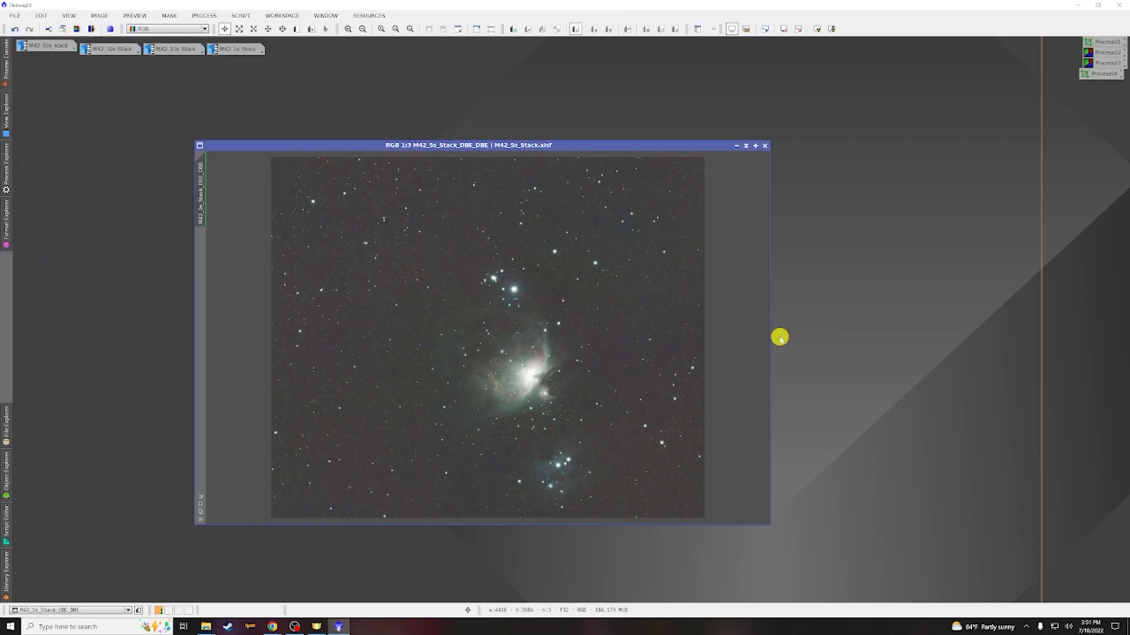
left_click(763, 146)
left_click(622, 349)
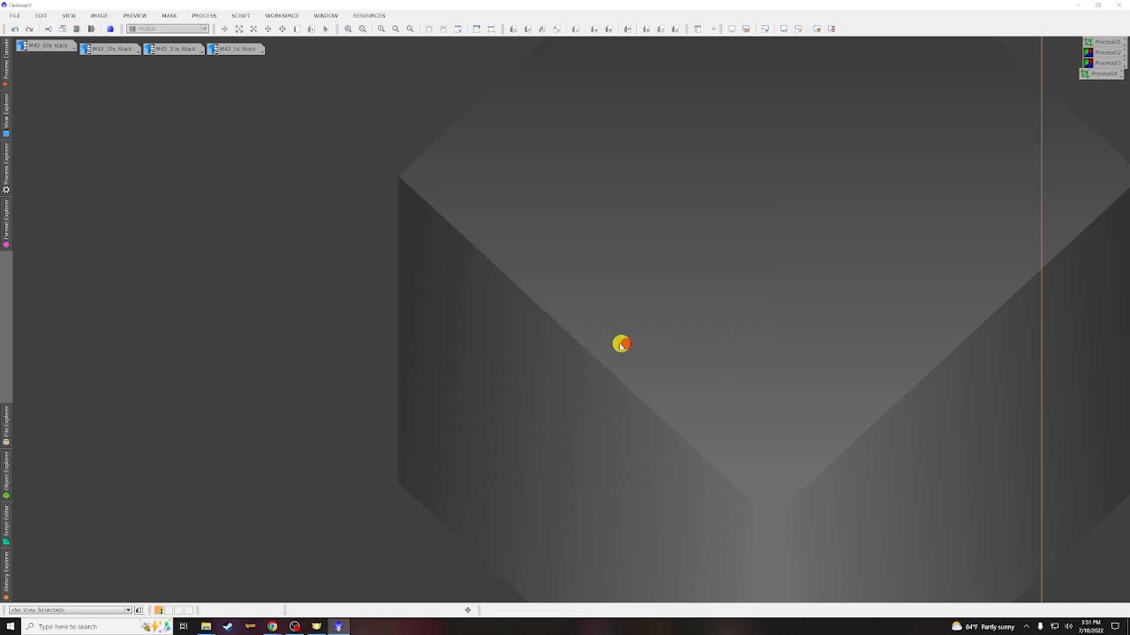
Close the original M42 60s, 30s, 15s and 5s stack images without saving
left_click_drag(292, 128, 48, 46)
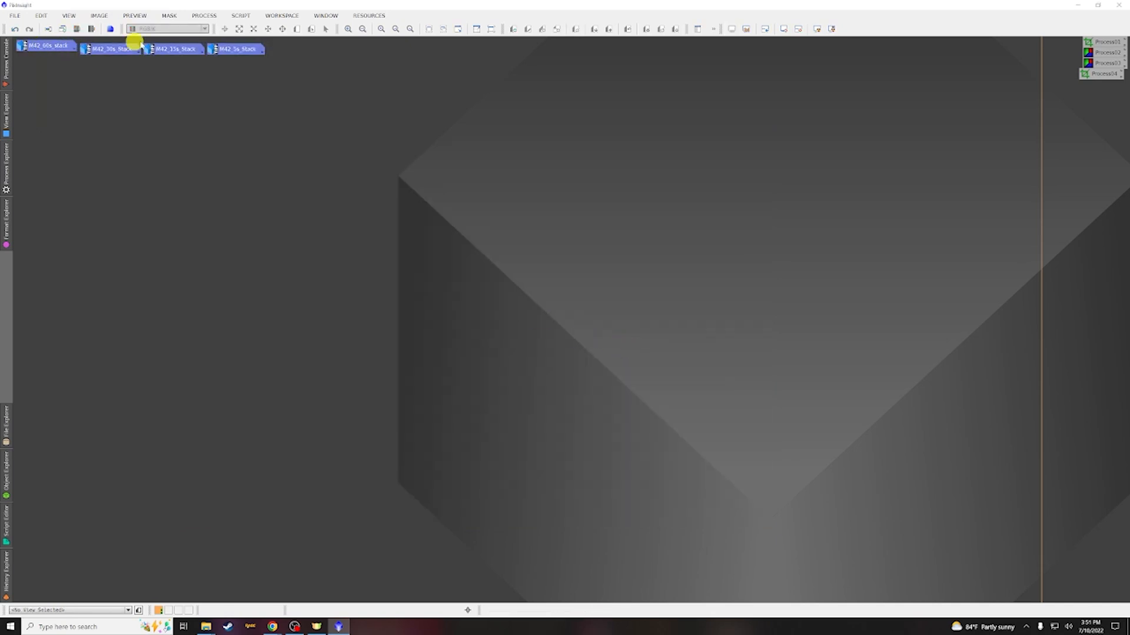
right_click(162, 53)
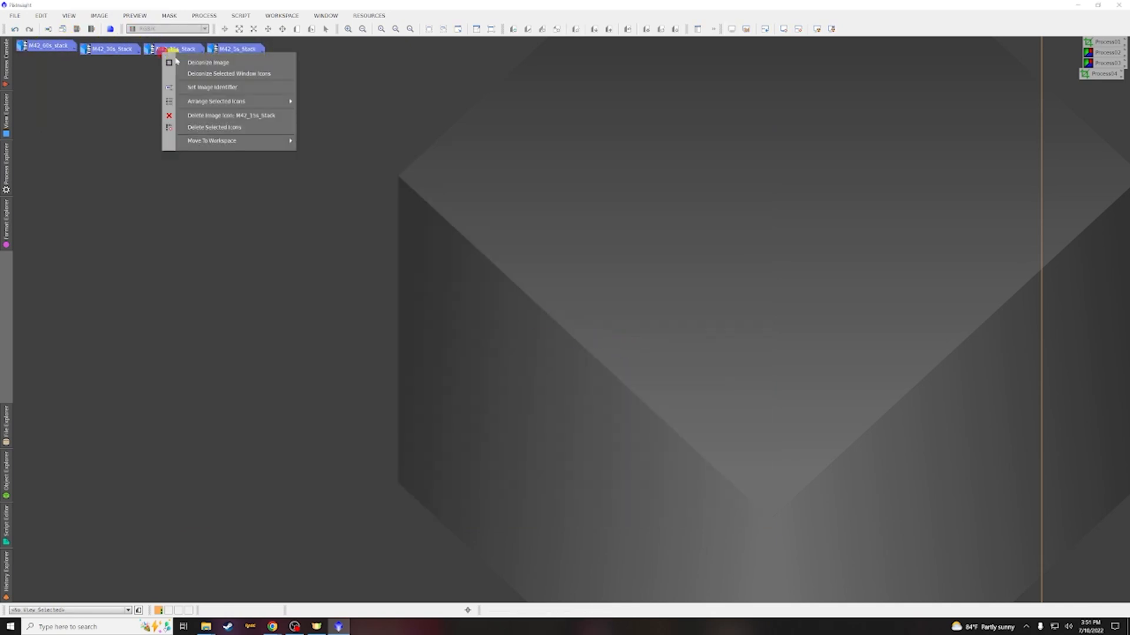
left_click(209, 129)
left_click(629, 61)
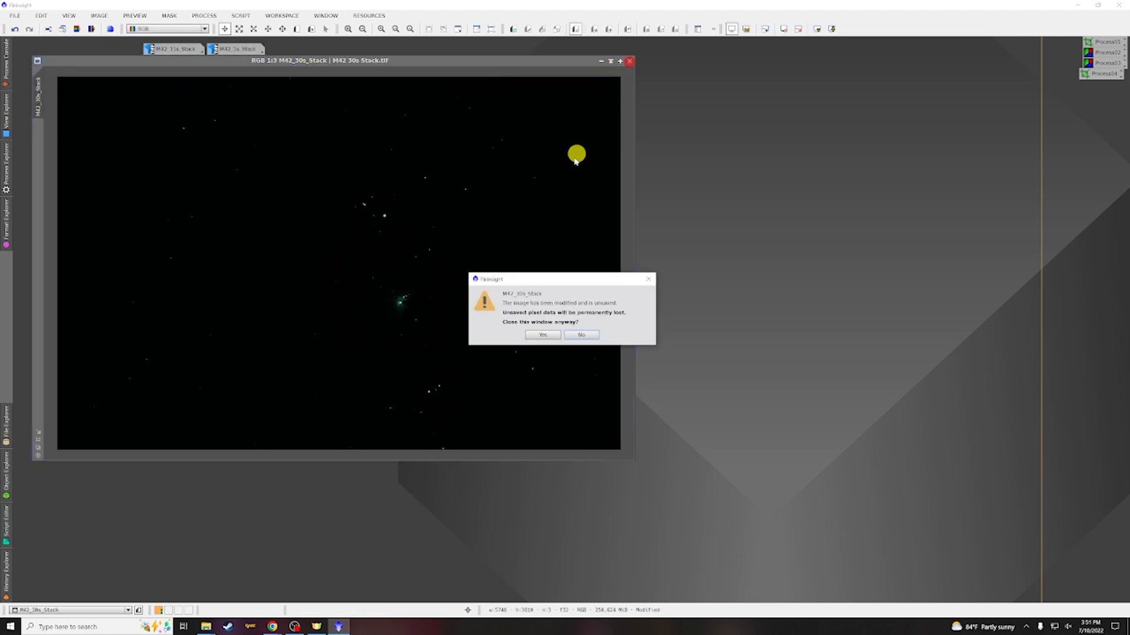
left_click(542, 335)
double_click(164, 49)
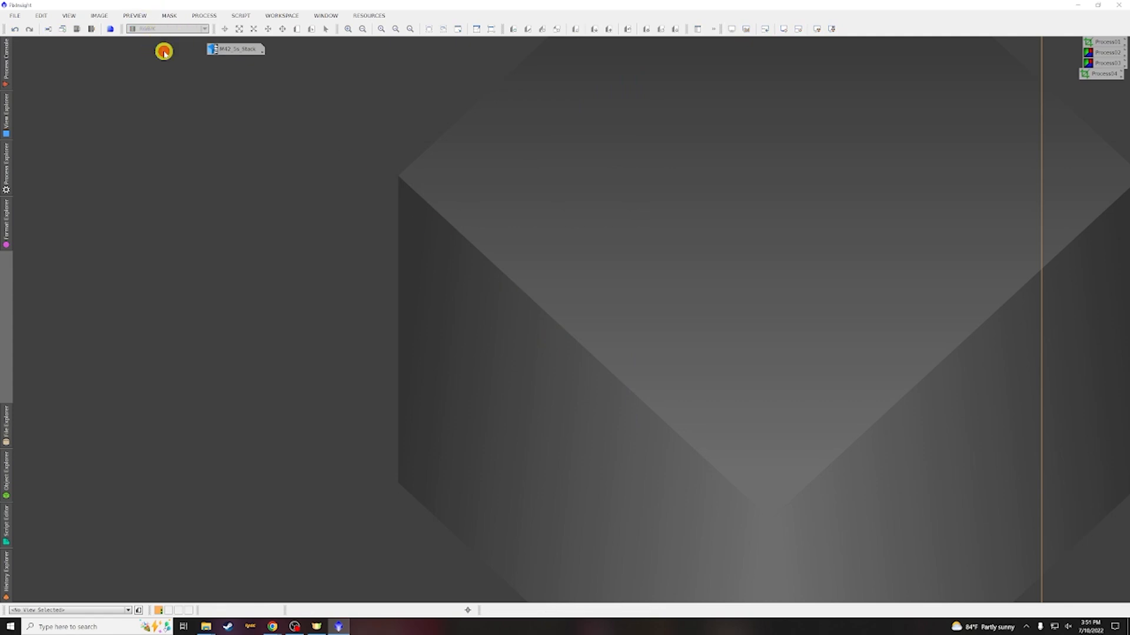
left_click_drag(557, 49, 610, 108)
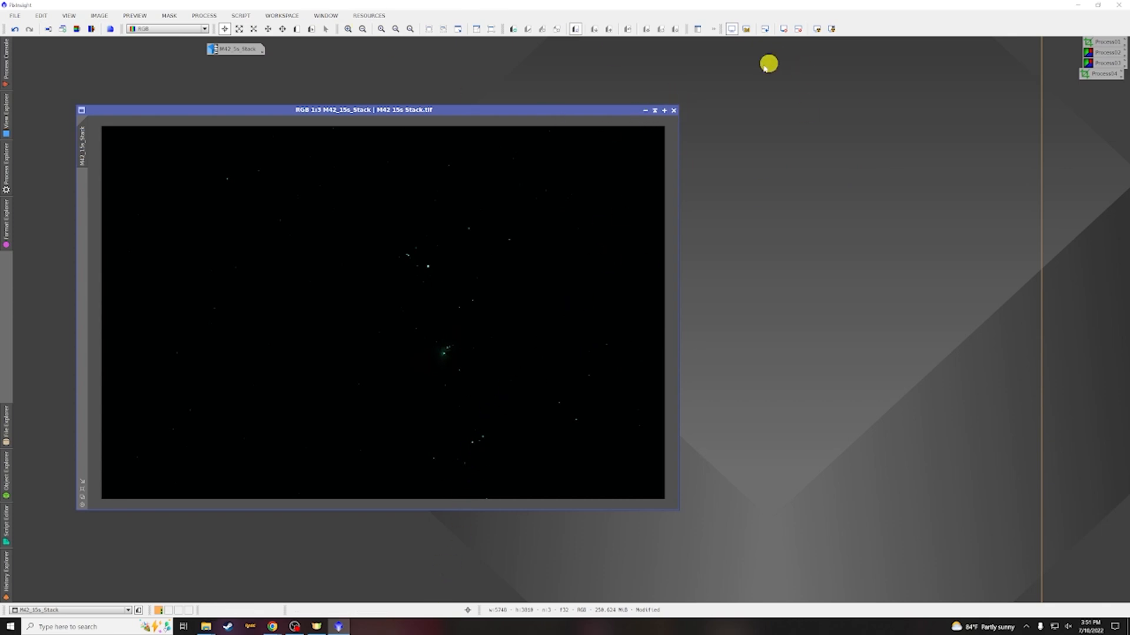
left_click(674, 110)
left_click(542, 335)
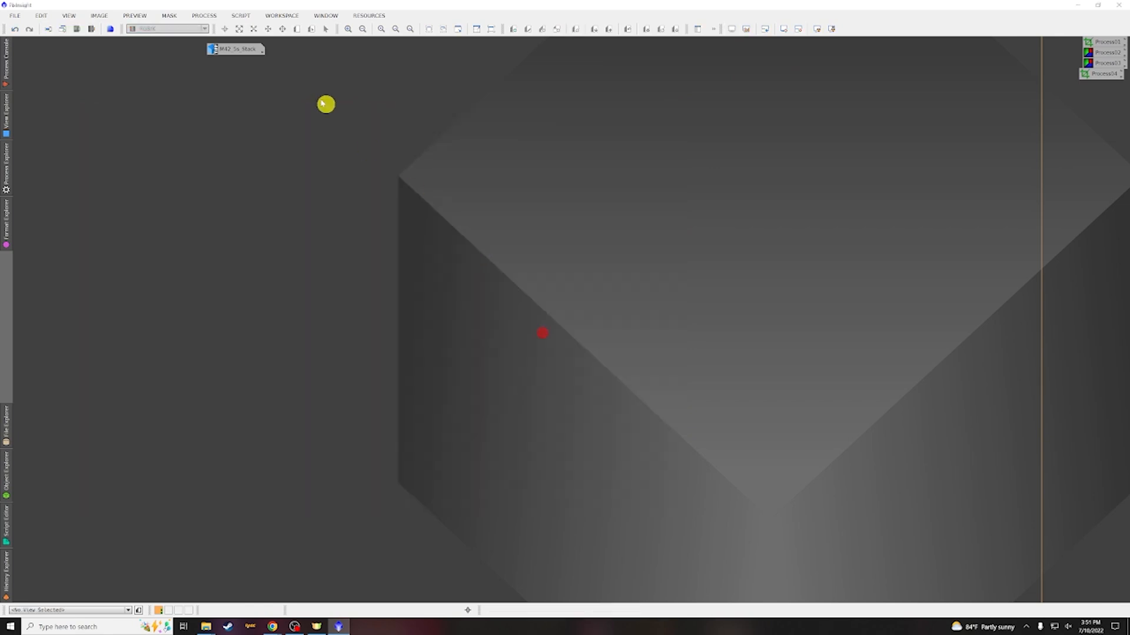
double_click(241, 49)
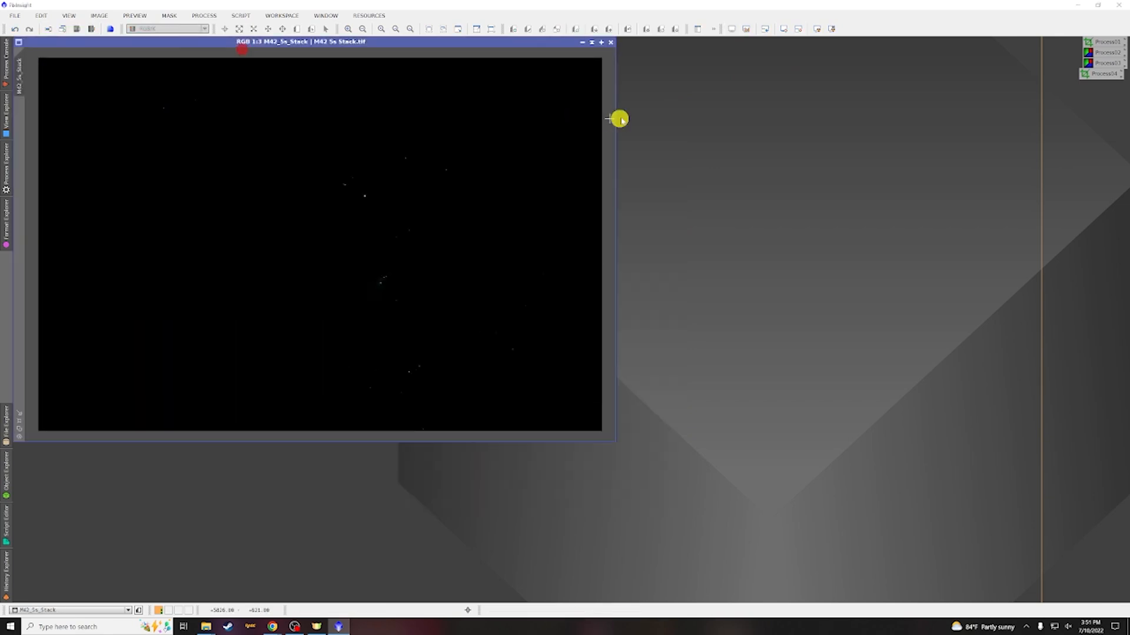
left_click(610, 43)
left_click(543, 336)
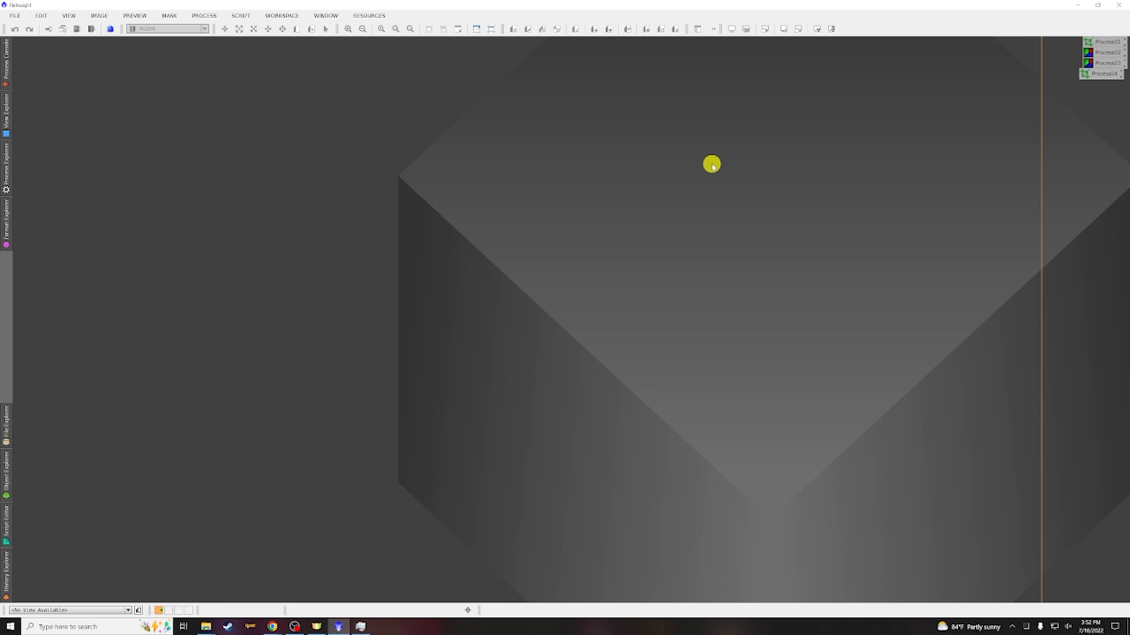
Open HDRComposition and add the M42_5s, M42_15s, M42_30s and M42_60s stack XISF files from the Orion HDR folder as inputs
left_click(203, 18)
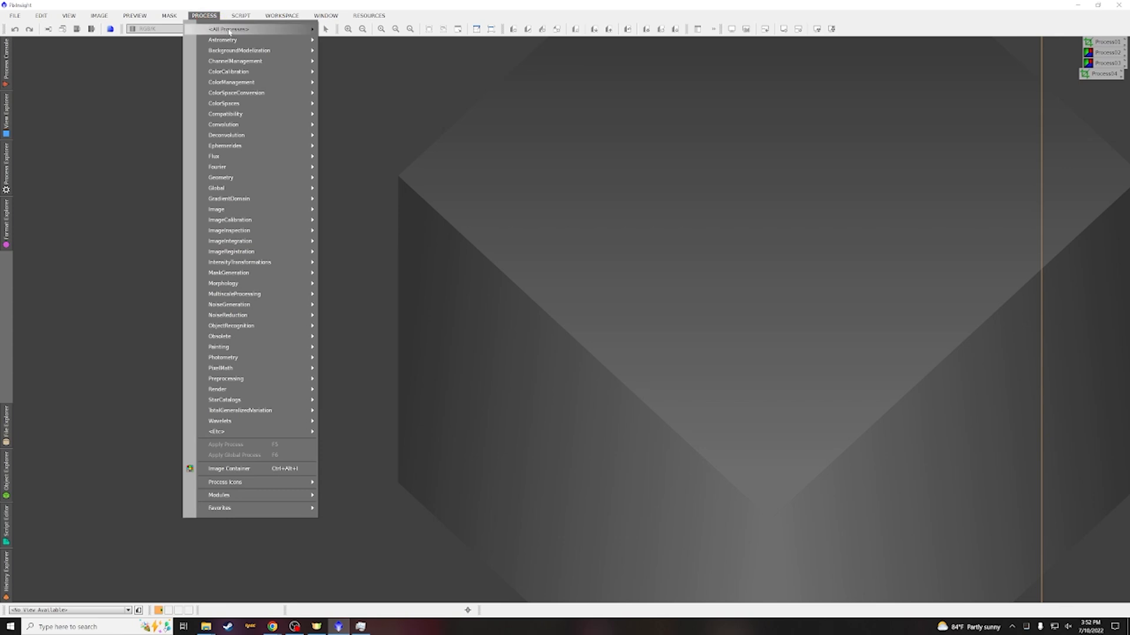
mouse_move(229, 32)
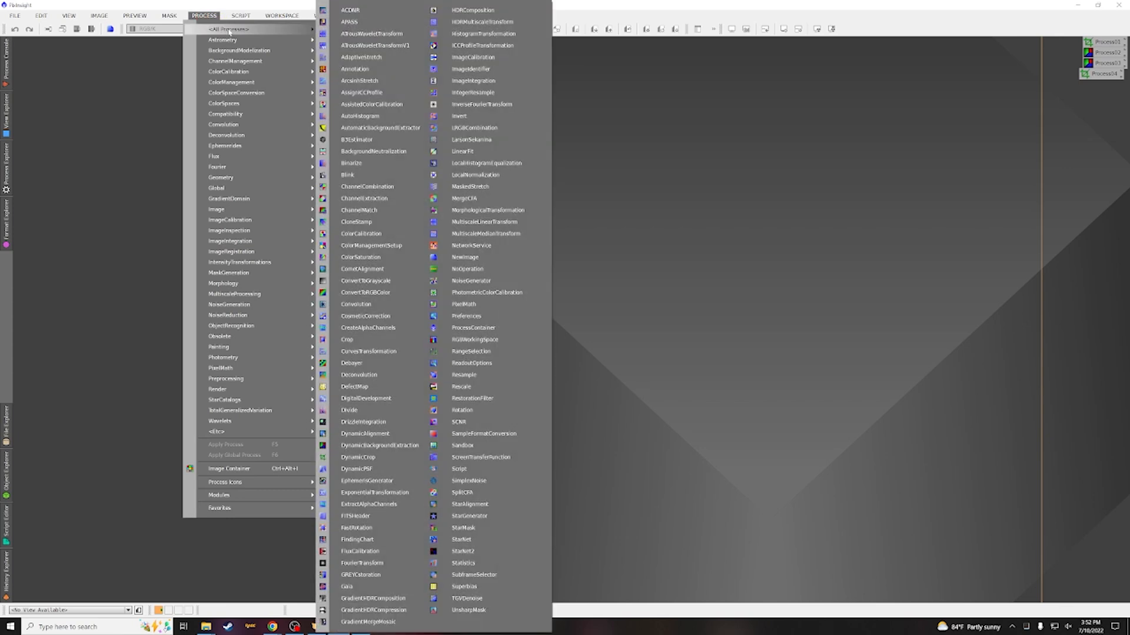
left_click(466, 12)
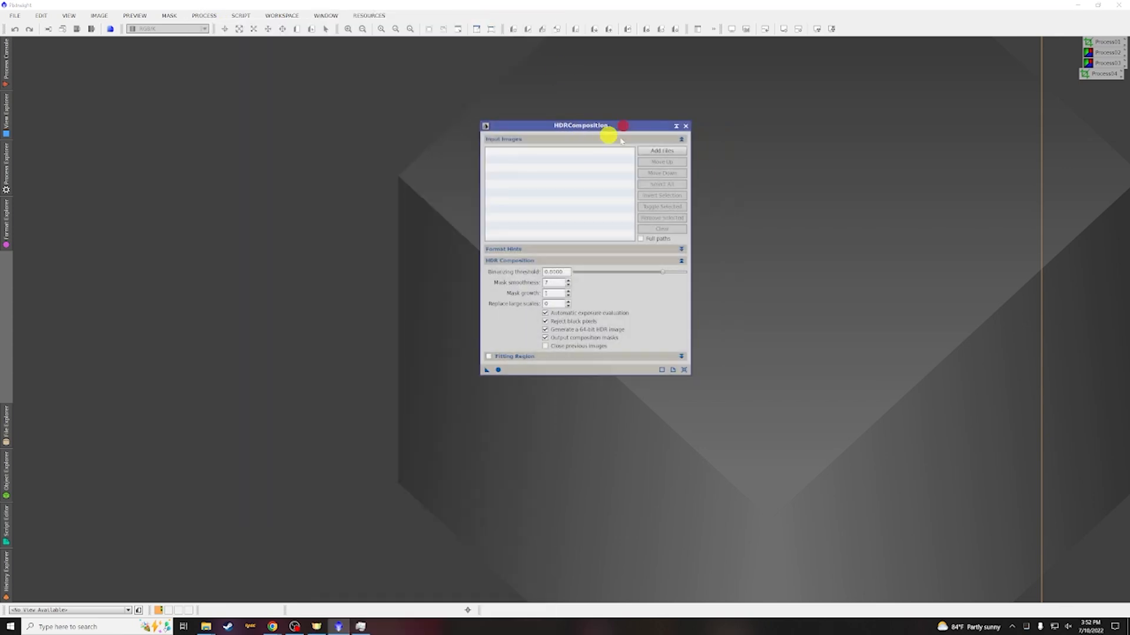
left_click(663, 153)
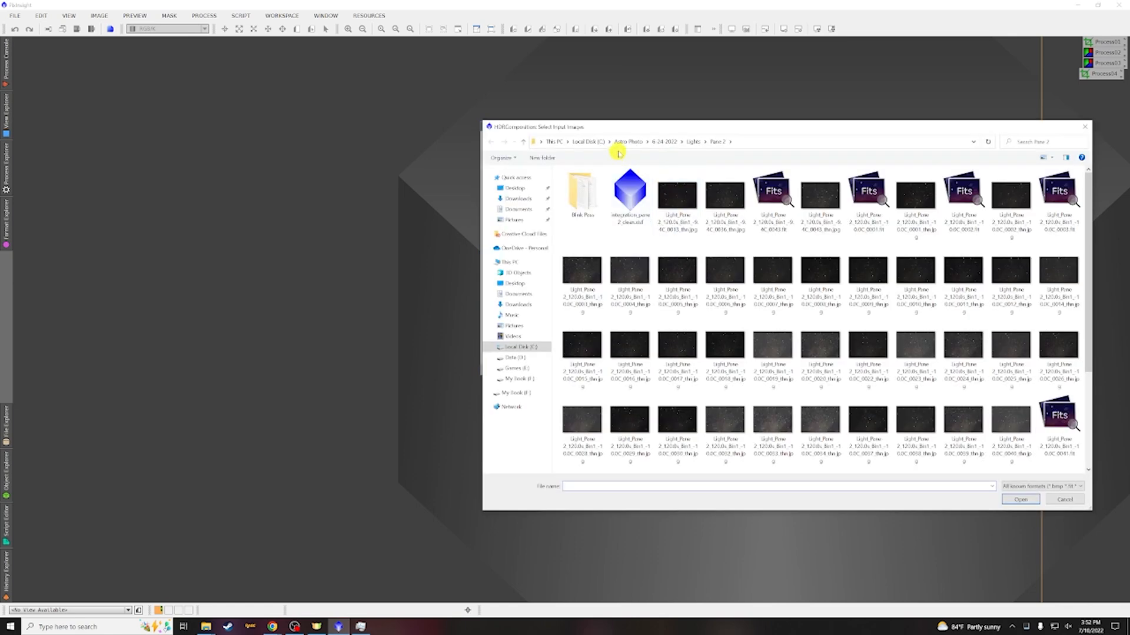
left_click(627, 143)
double_click(589, 279)
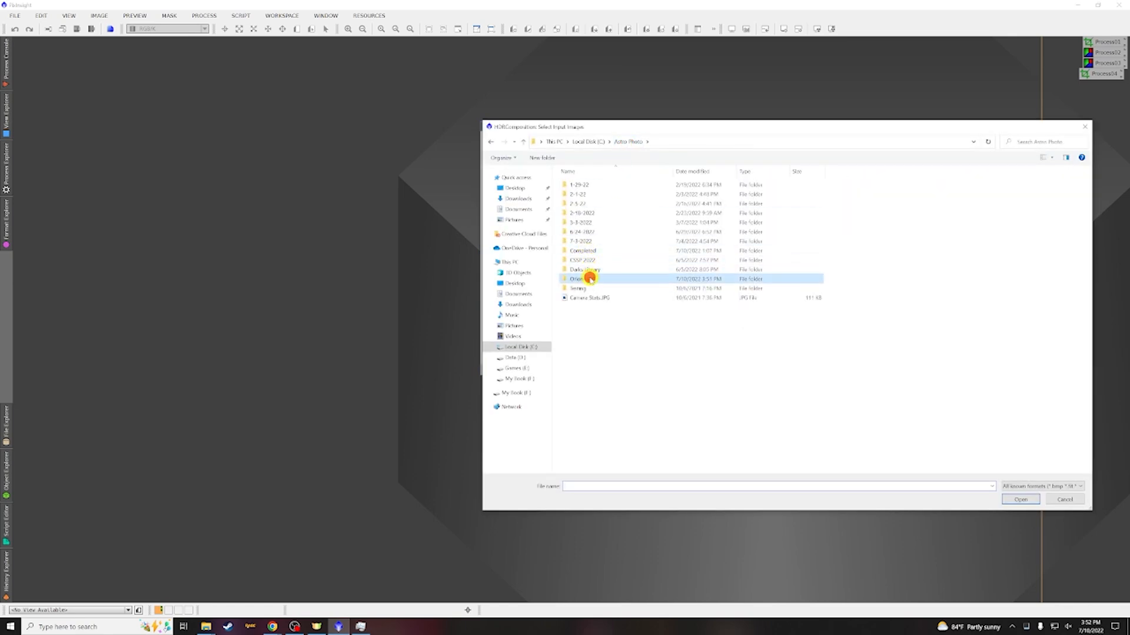
left_click_drag(949, 270, 782, 188)
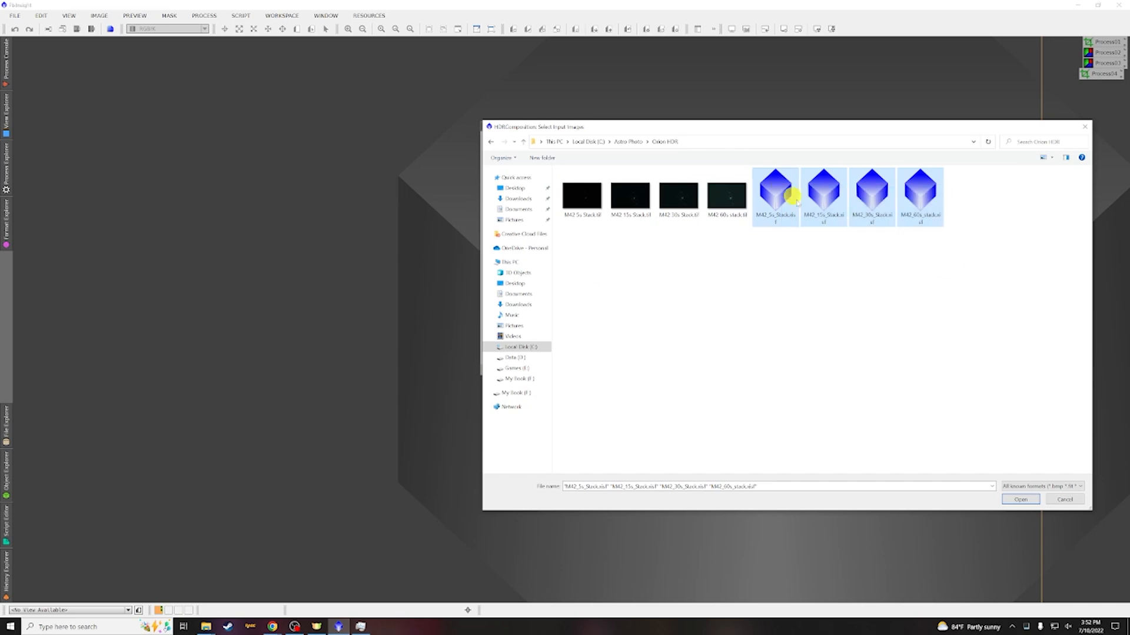
left_click(1020, 500)
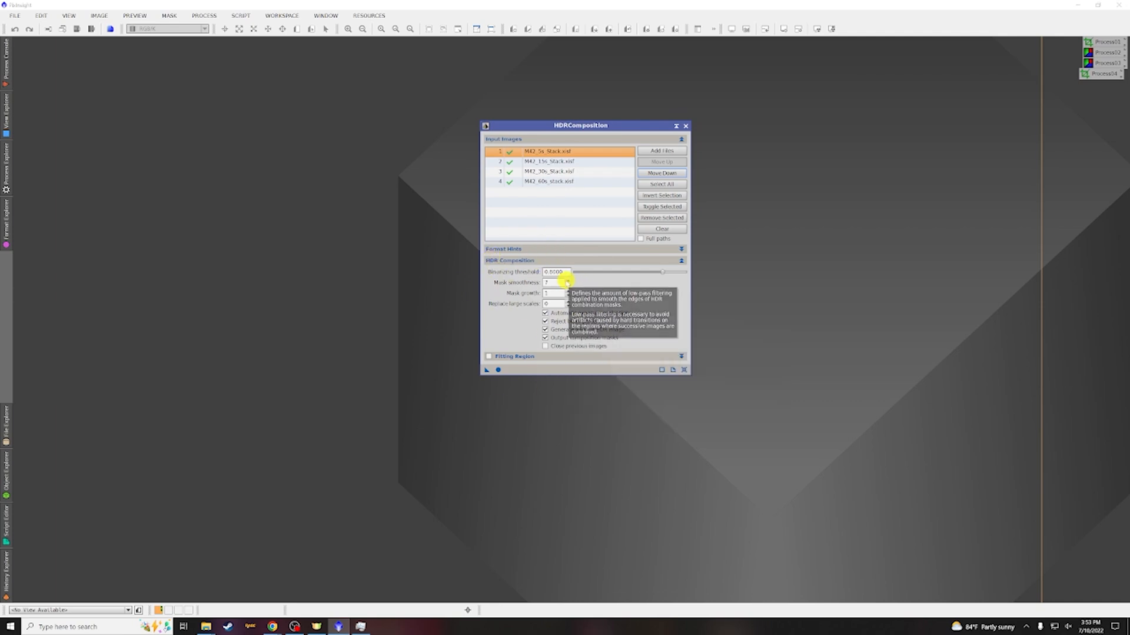
Adjust the mask smoothness and run HDRComposition on the four stacks
left_click_drag(556, 283, 510, 283)
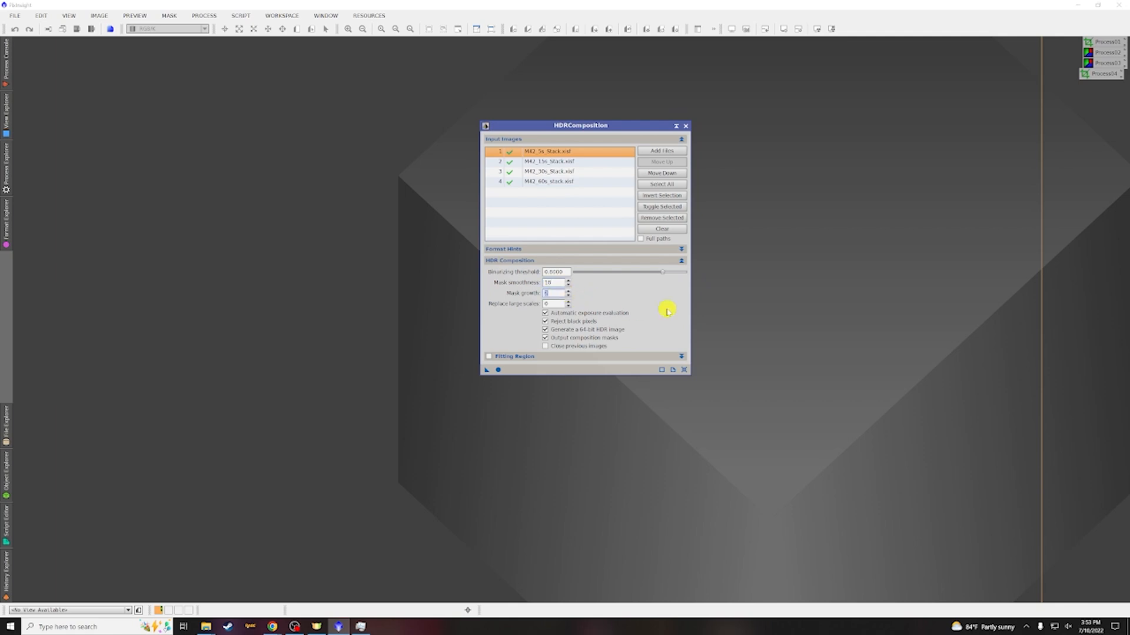
left_click(499, 370)
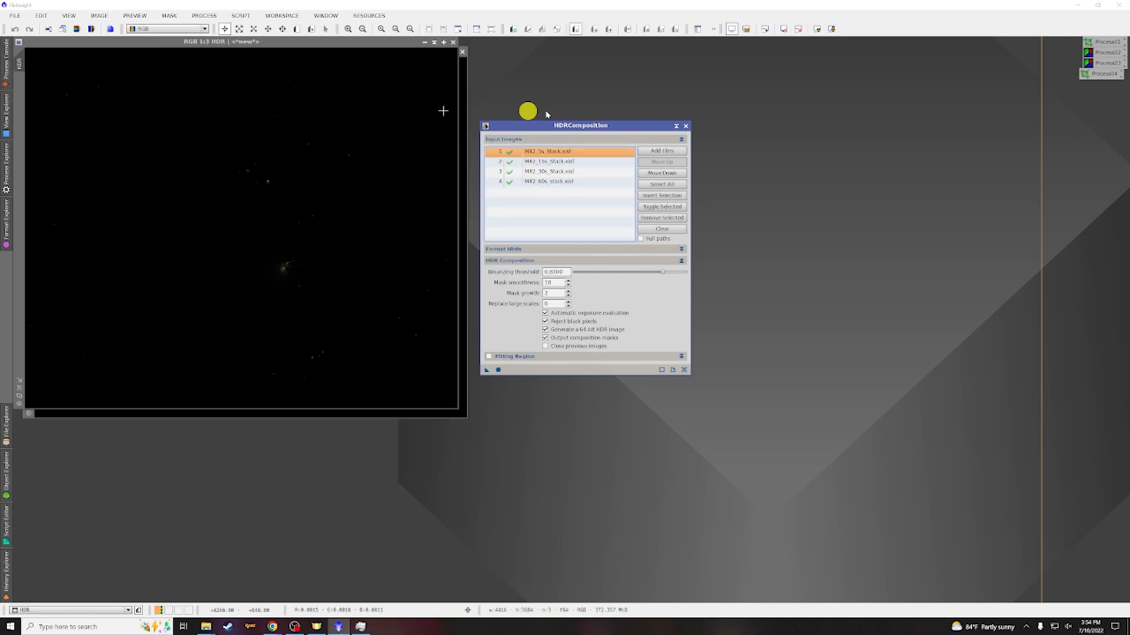
Dock the HDRComposition panel and arrange the resulting HDR and mask image windows
left_click(676, 128)
left_click_drag(677, 128, 1095, 95)
left_click_drag(336, 42, 490, 119)
left_click(334, 50)
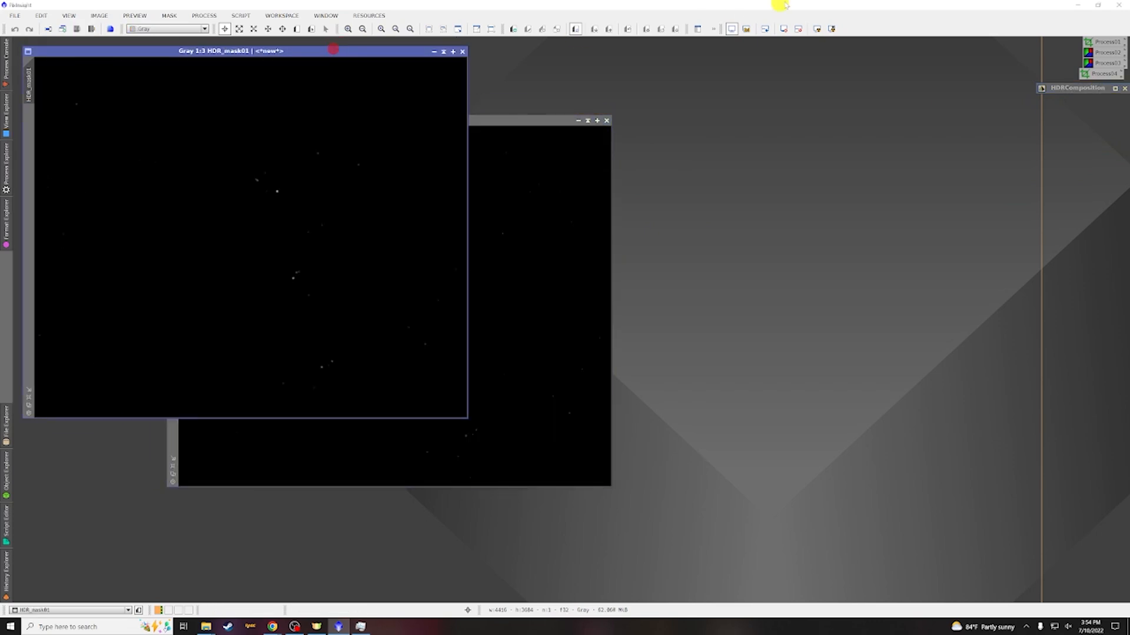
Apply an automatic screen stretch to the HDR image and close the HDR mask window
left_click(818, 30)
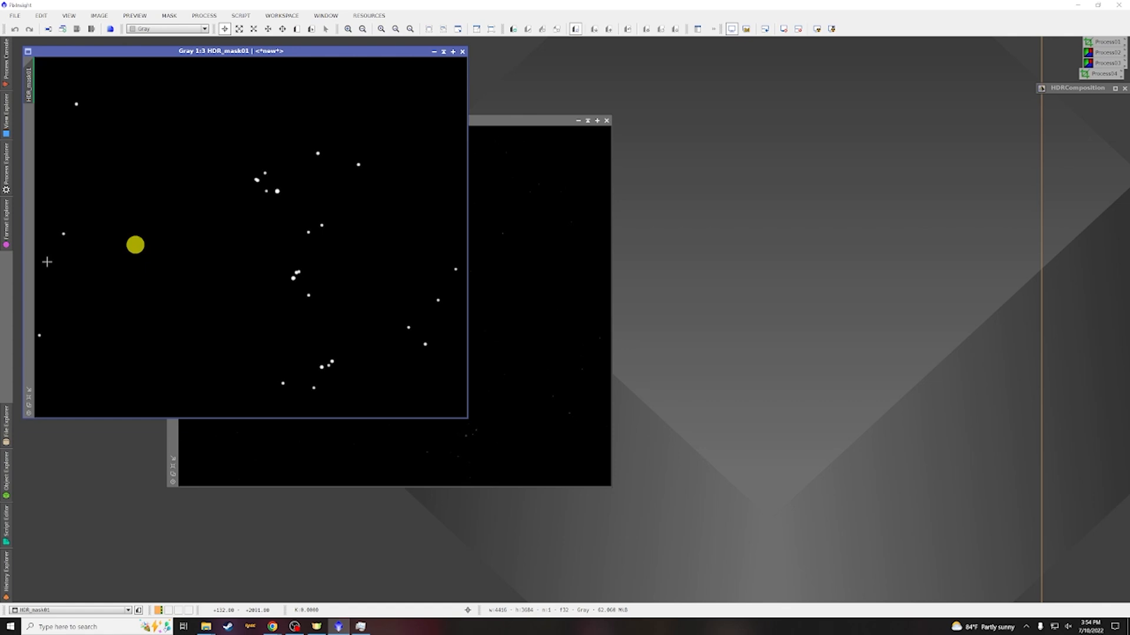
left_click(435, 52)
left_click(510, 119)
left_click(817, 29)
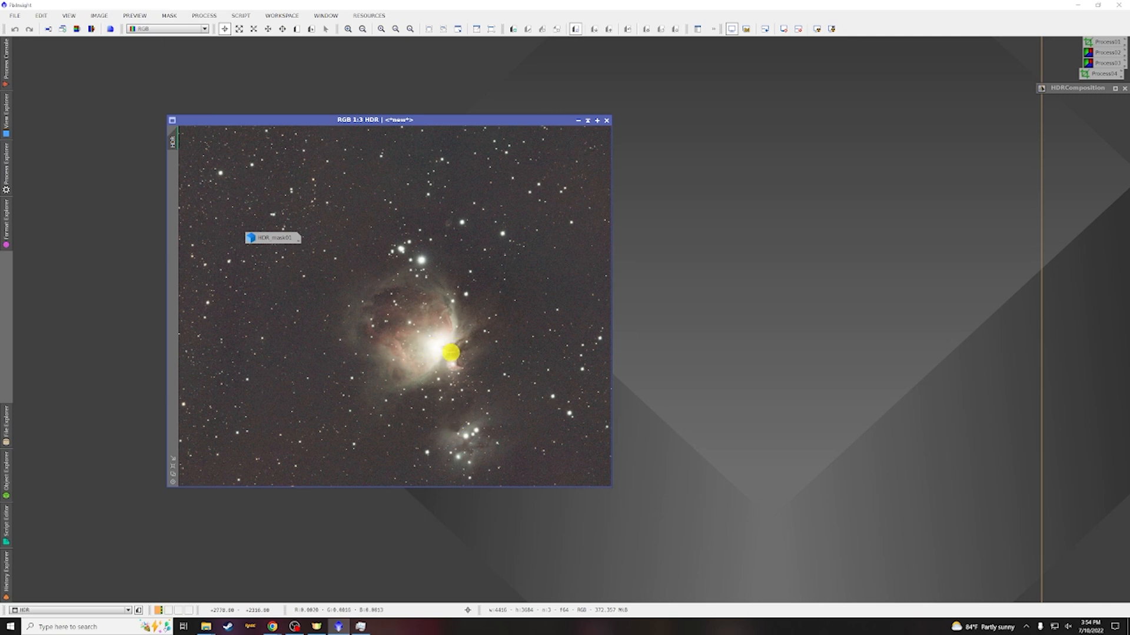
double_click(274, 240)
left_click(462, 52)
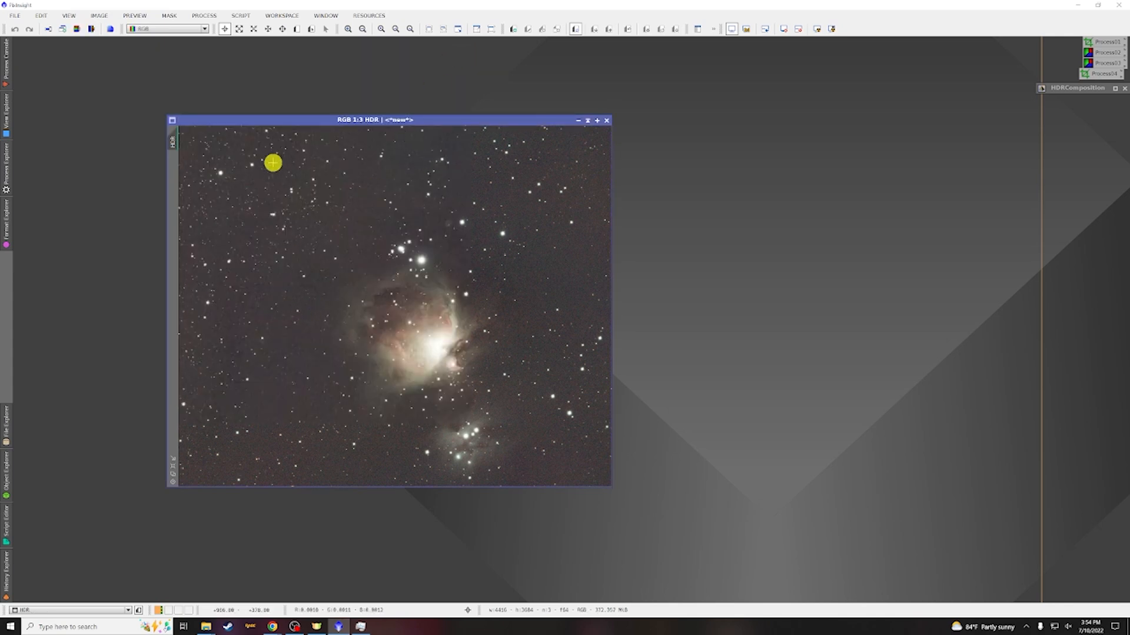
Extract the HDR image's CIE L* component as a separate image and minimize it to an icon
left_click(76, 30)
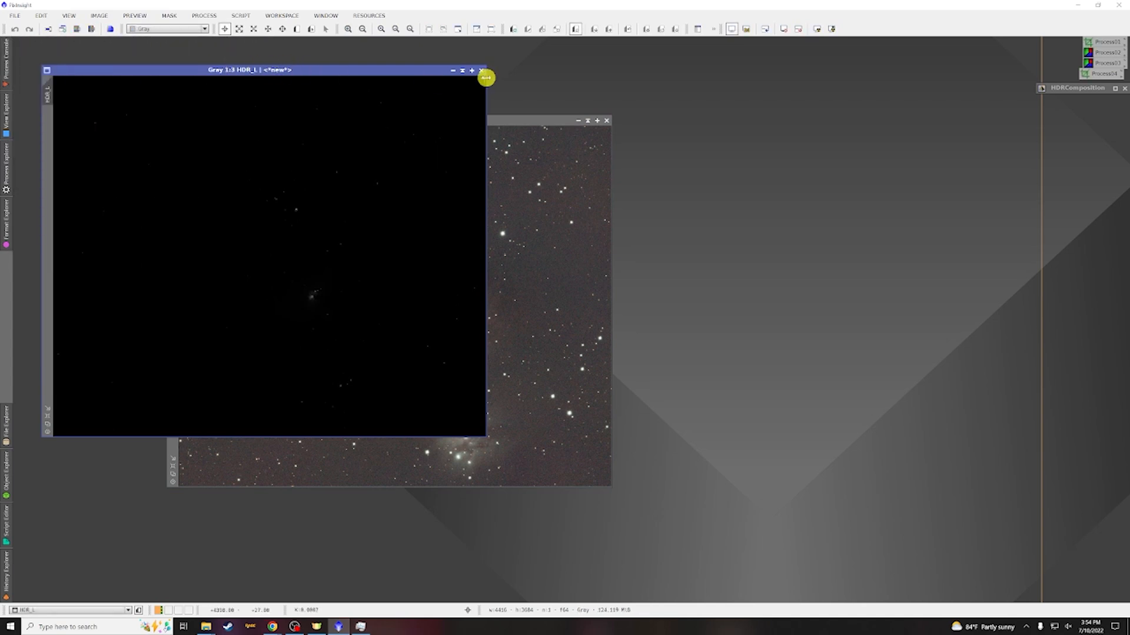
left_click(452, 70)
left_click_drag(278, 255, 1031, 50)
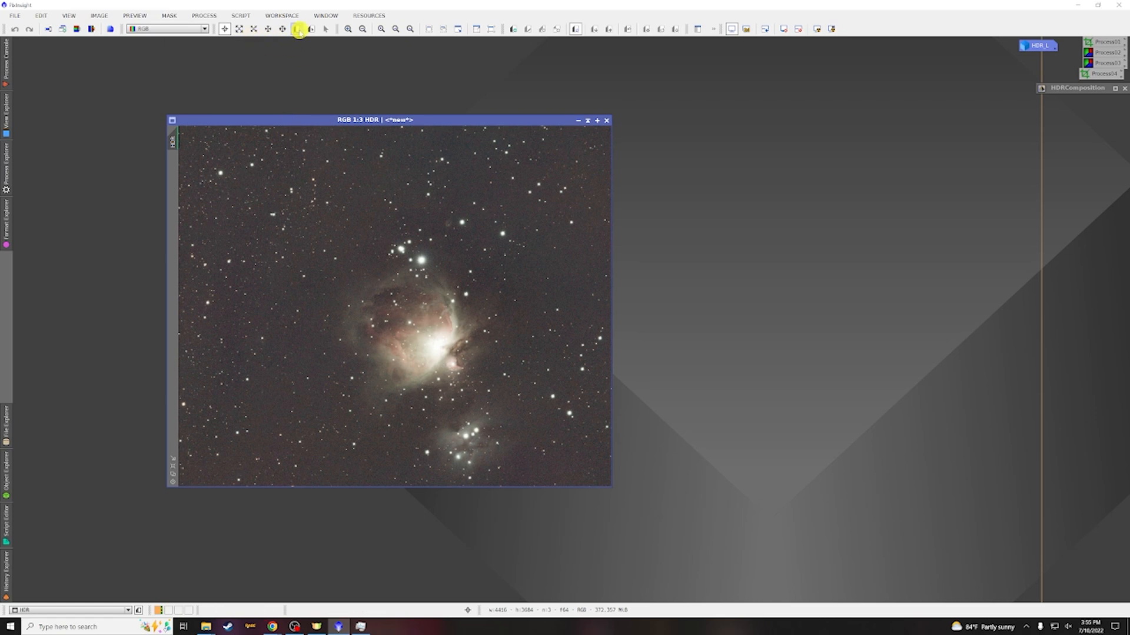
Define a small preview on an empty background area of the HDR image and open BackgroundNeutralization
left_click(298, 29)
left_click_drag(468, 187, 482, 189)
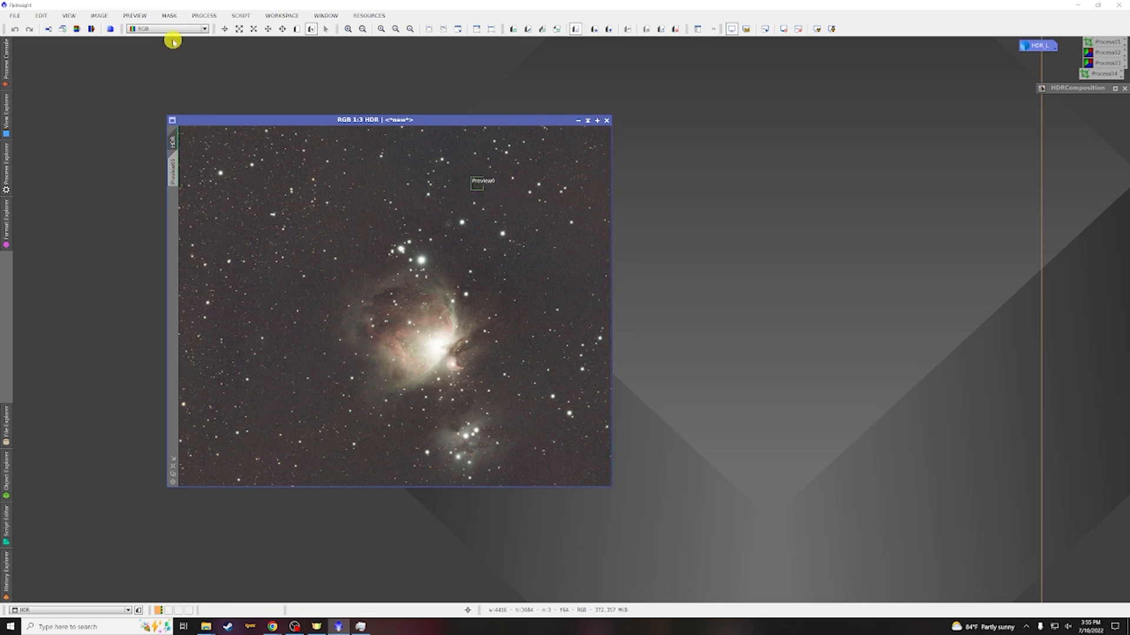
left_click(204, 16)
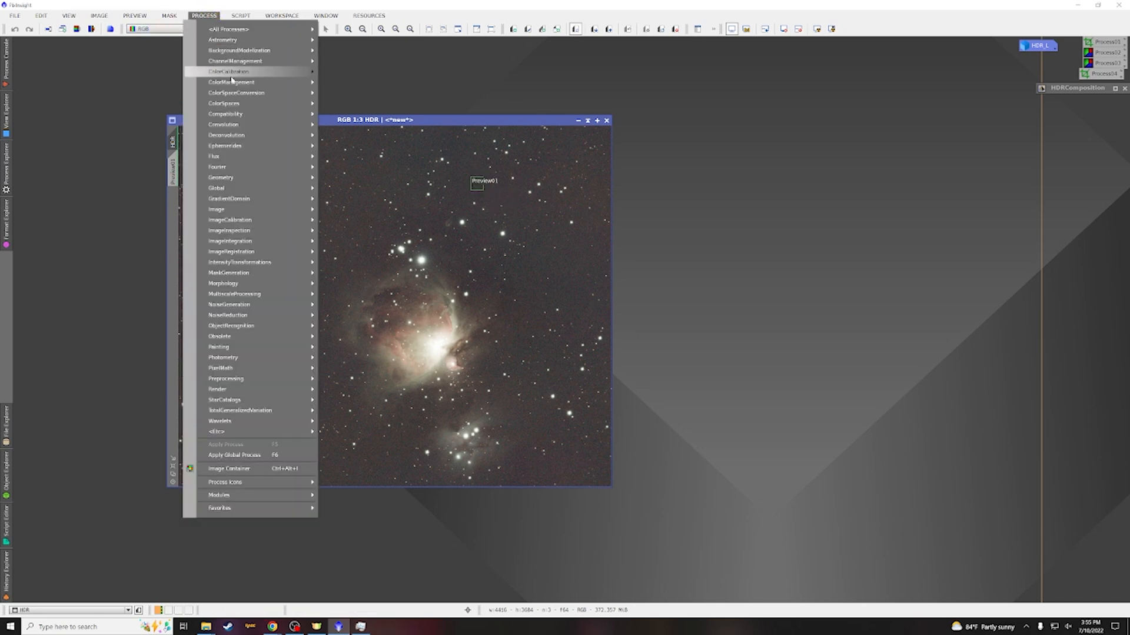
mouse_move(232, 73)
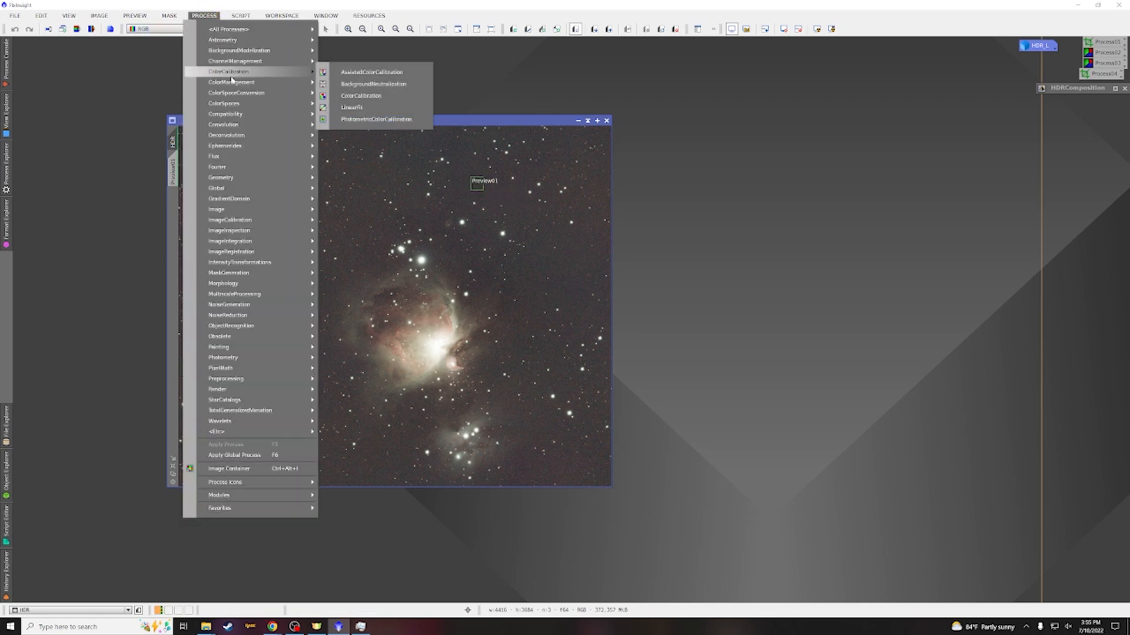
left_click(342, 84)
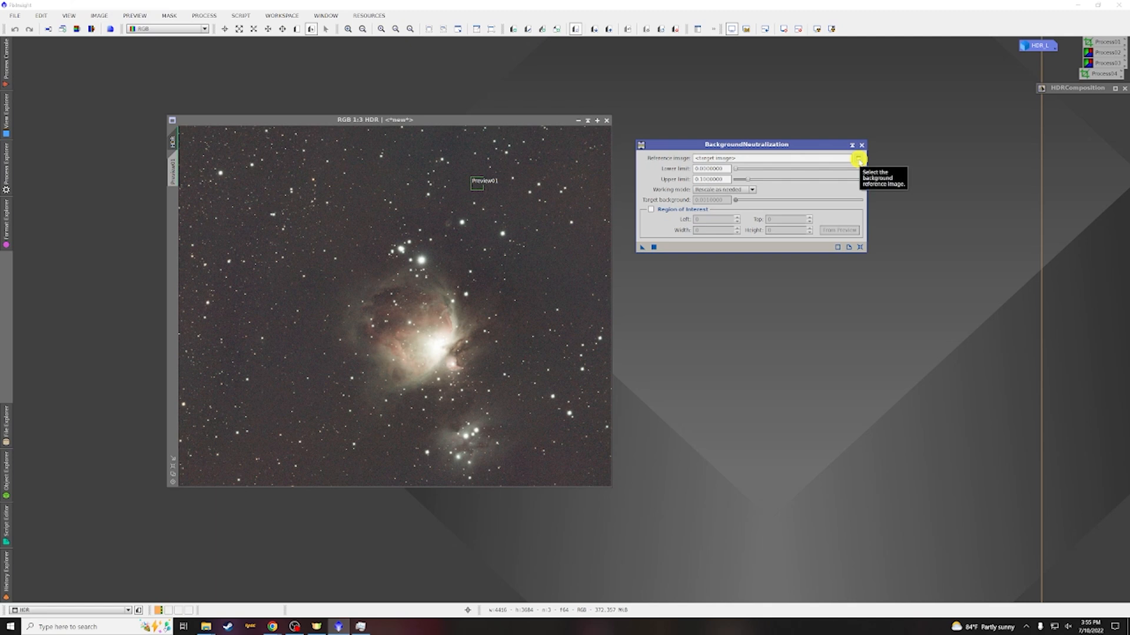
Apply BackgroundNeutralization to the HDR image with HDR->Preview01 as reference, then dock the panel
left_click(858, 159)
left_click(636, 299)
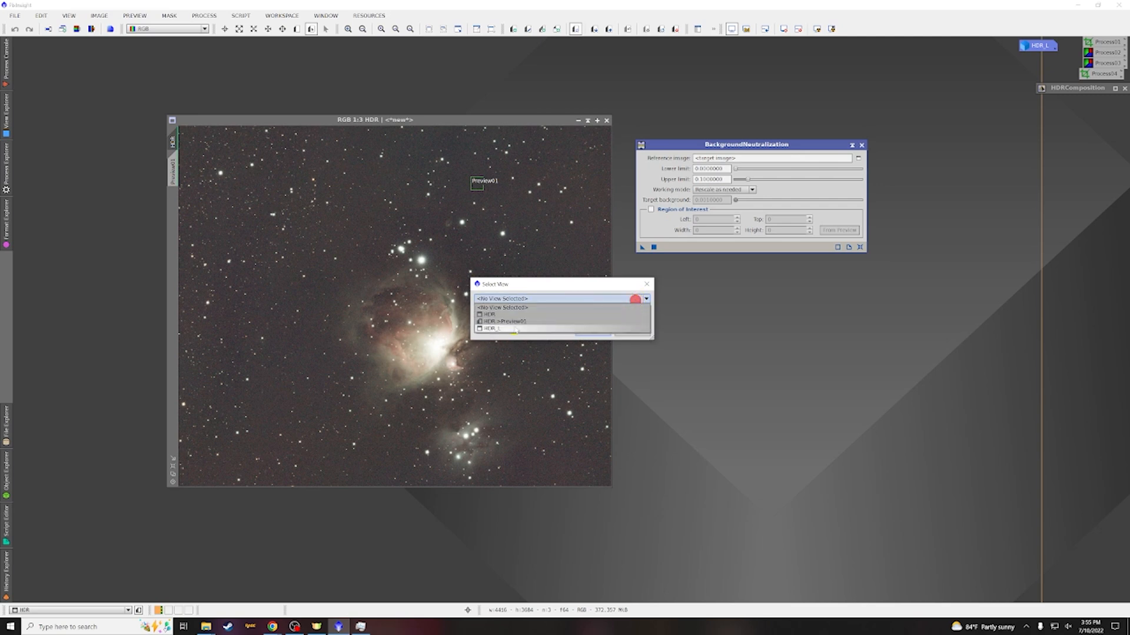
left_click(505, 321)
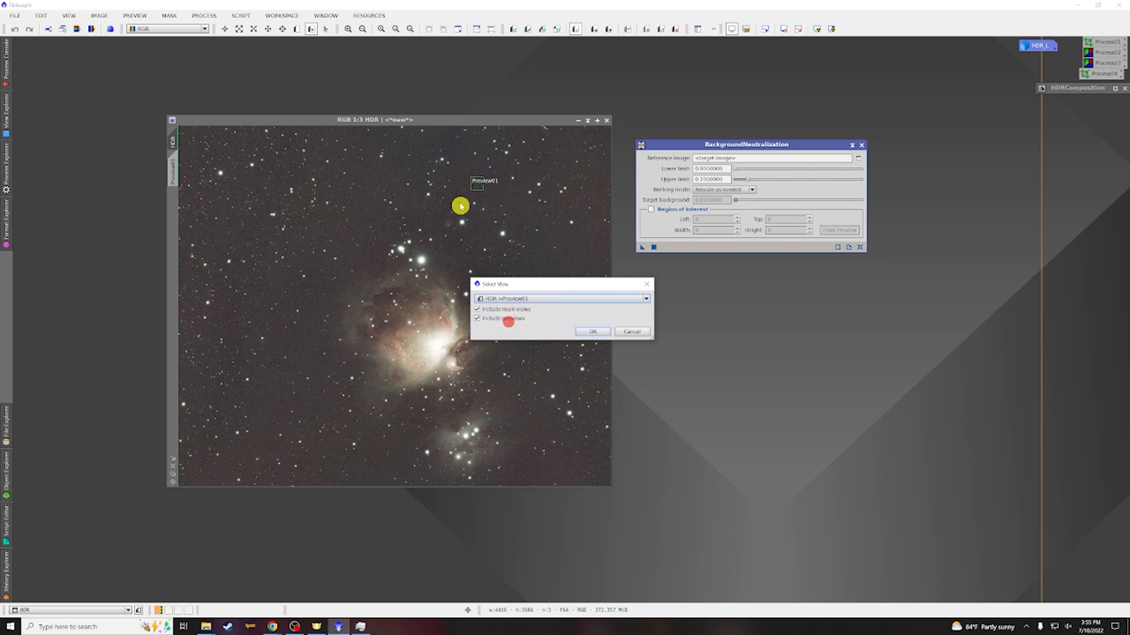
left_click(594, 331)
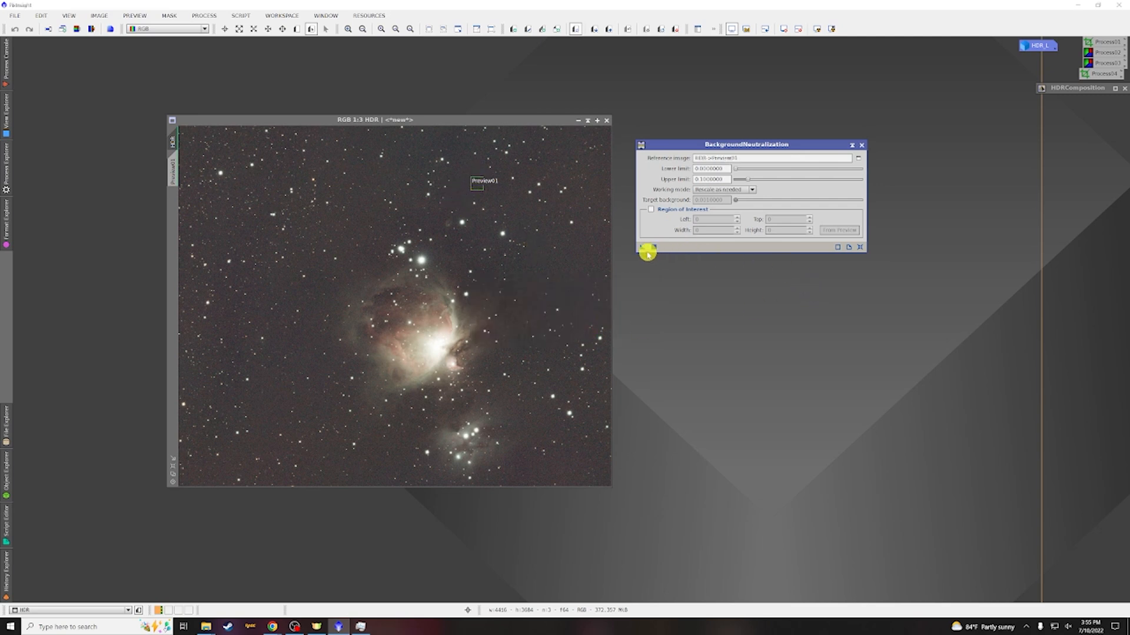
left_click_drag(642, 247, 541, 245)
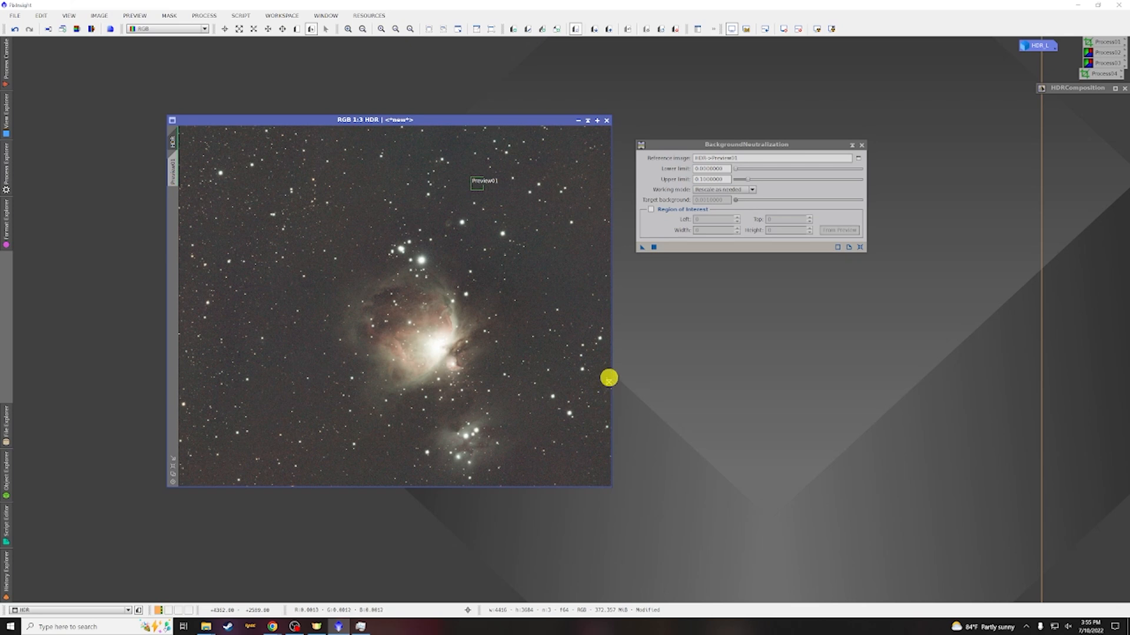
left_click(851, 146)
mouse_move(751, 196)
left_mouse_down()
mouse_move(946, 156)
mouse_move(1063, 96)
mouse_move(1046, 100)
left_mouse_up()
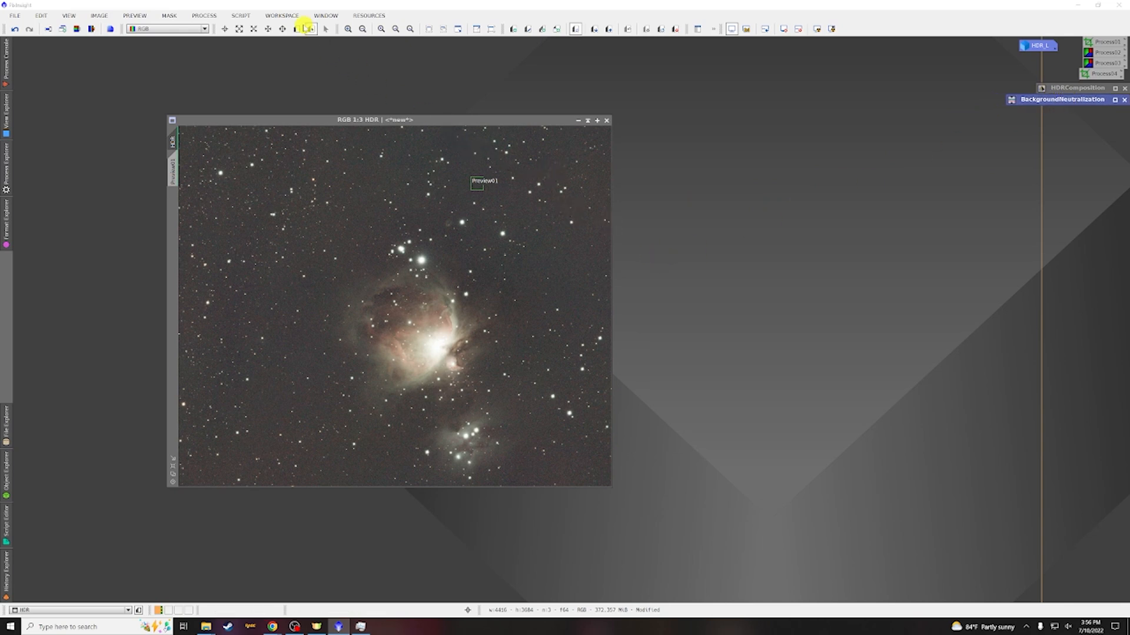
Define a second preview over the nebula's bright core and open ColorCalibration
left_click(299, 30)
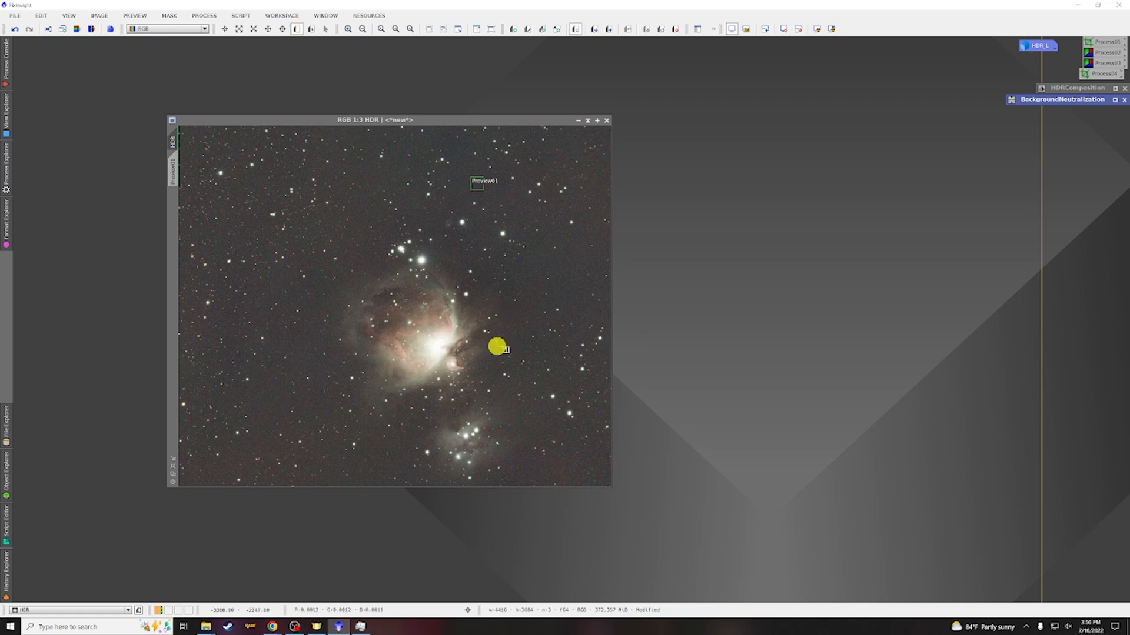
left_click_drag(419, 328, 459, 360)
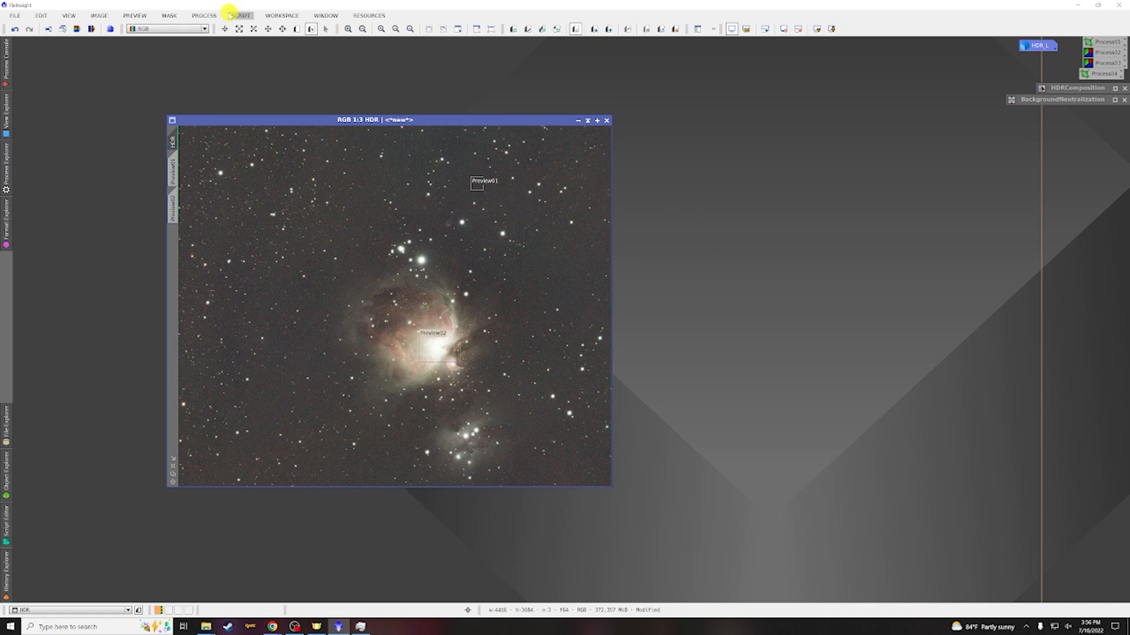
left_click(210, 15)
mouse_move(242, 73)
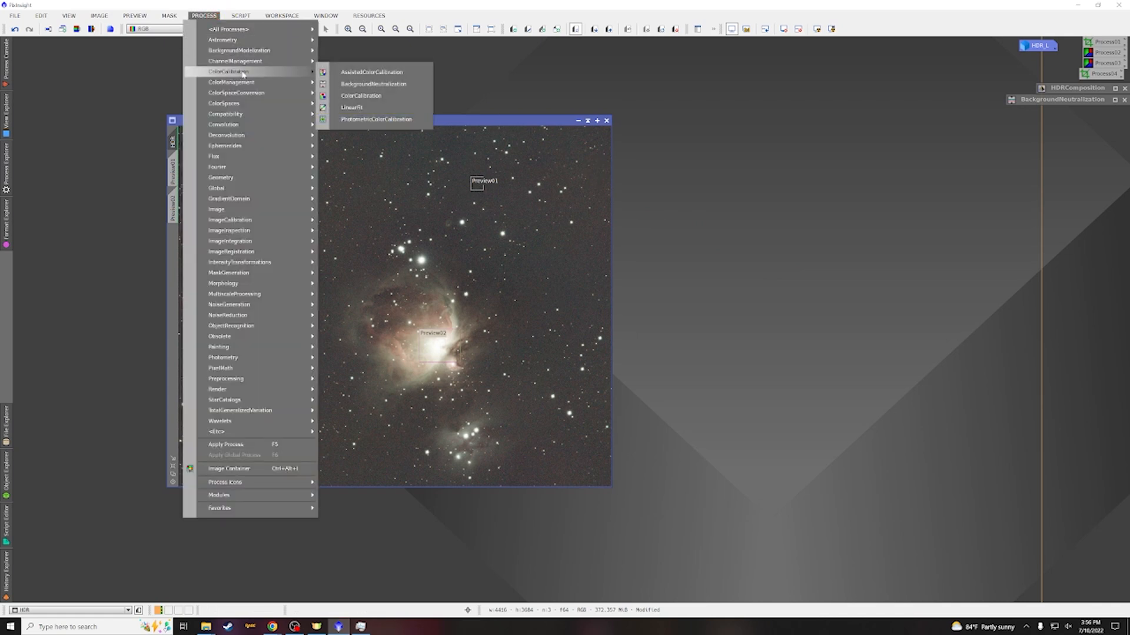
left_click(365, 95)
left_click_drag(404, 103, 818, 105)
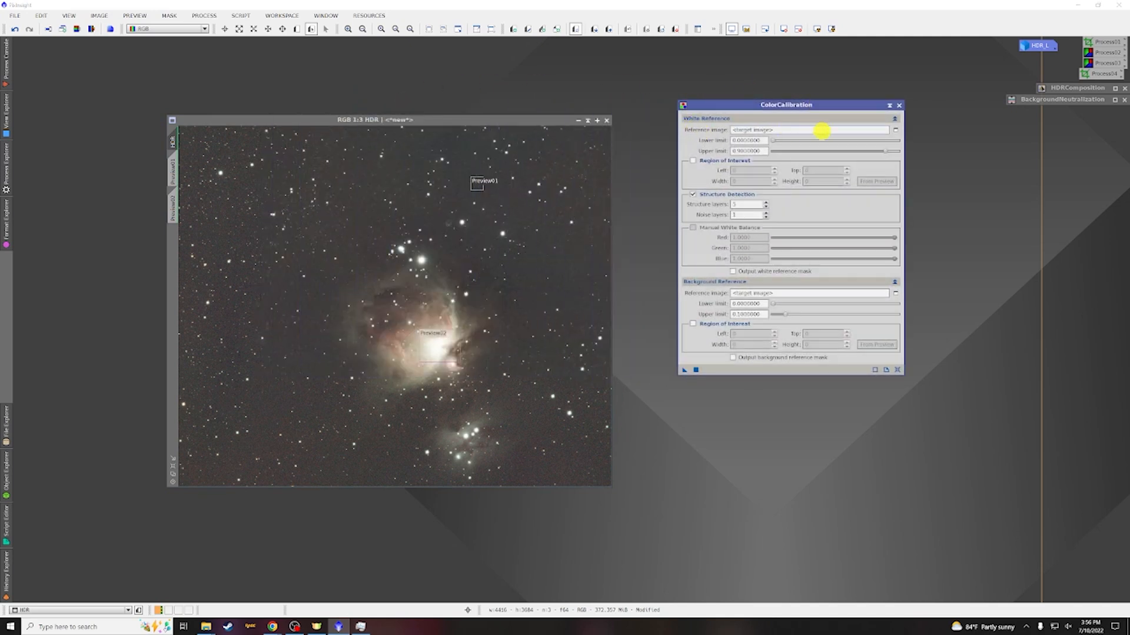
Set the ColorCalibration white reference to HDR->Preview02 and disable Structure Detection
left_click(894, 131)
left_click(516, 299)
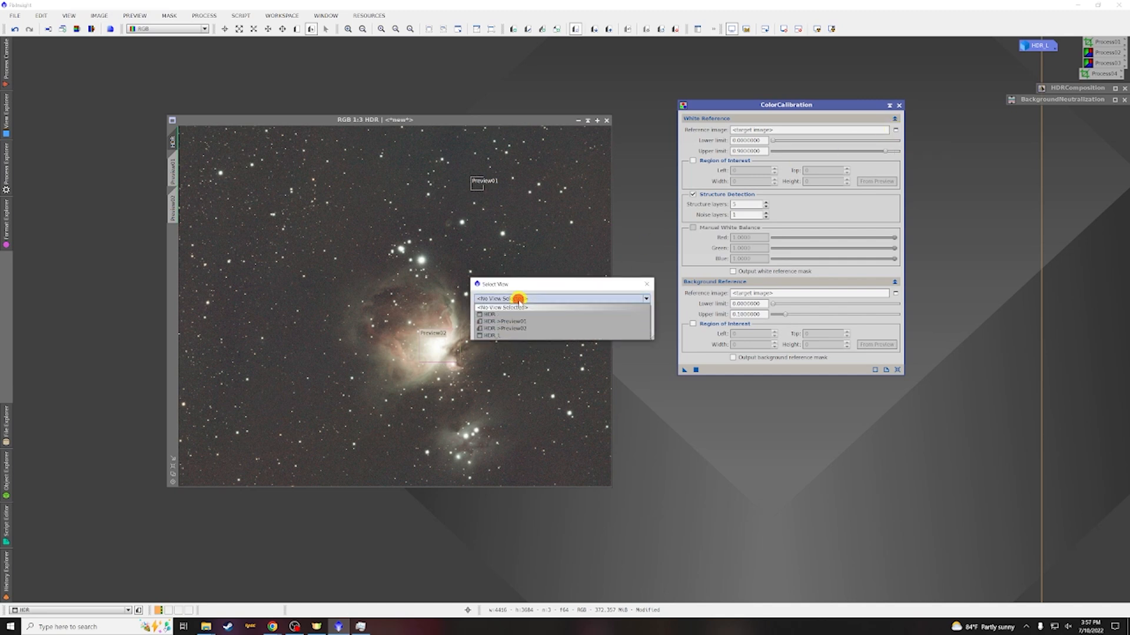
left_click(517, 328)
left_click(593, 332)
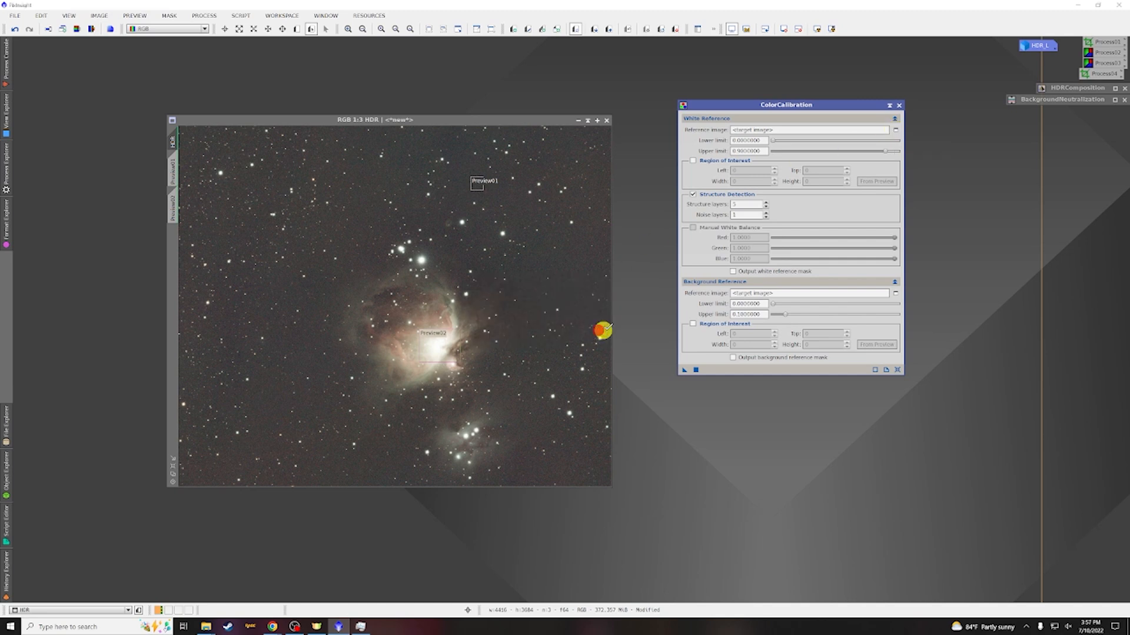
left_click(693, 195)
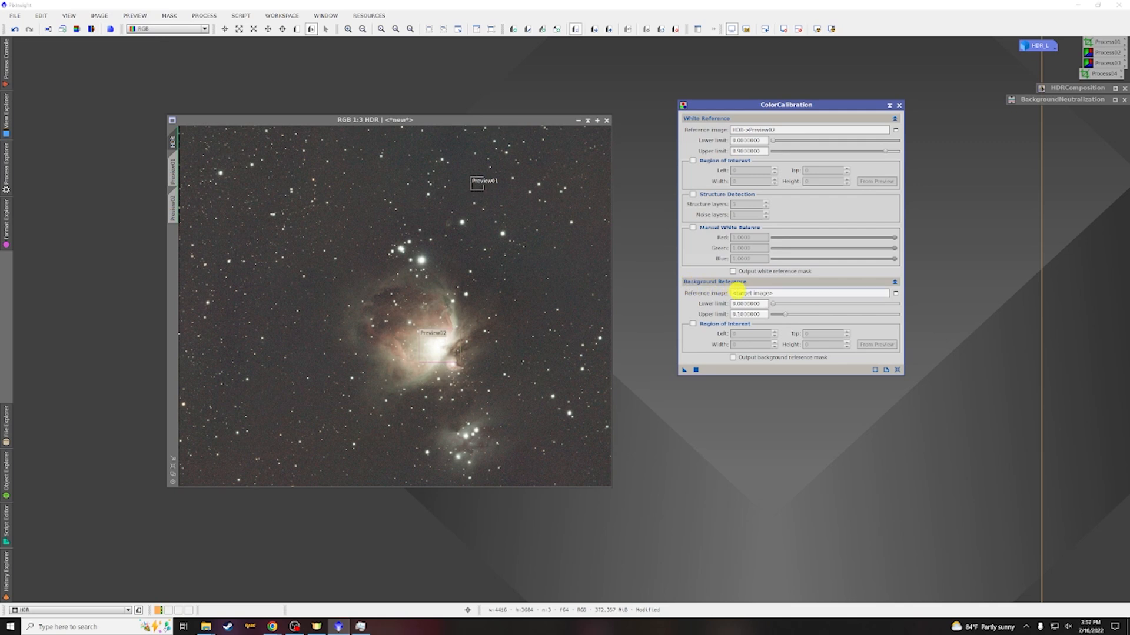
Set the background reference to HDR->Preview01, apply ColorCalibration to the HDR image and dock the panel
left_click(894, 292)
left_click(623, 299)
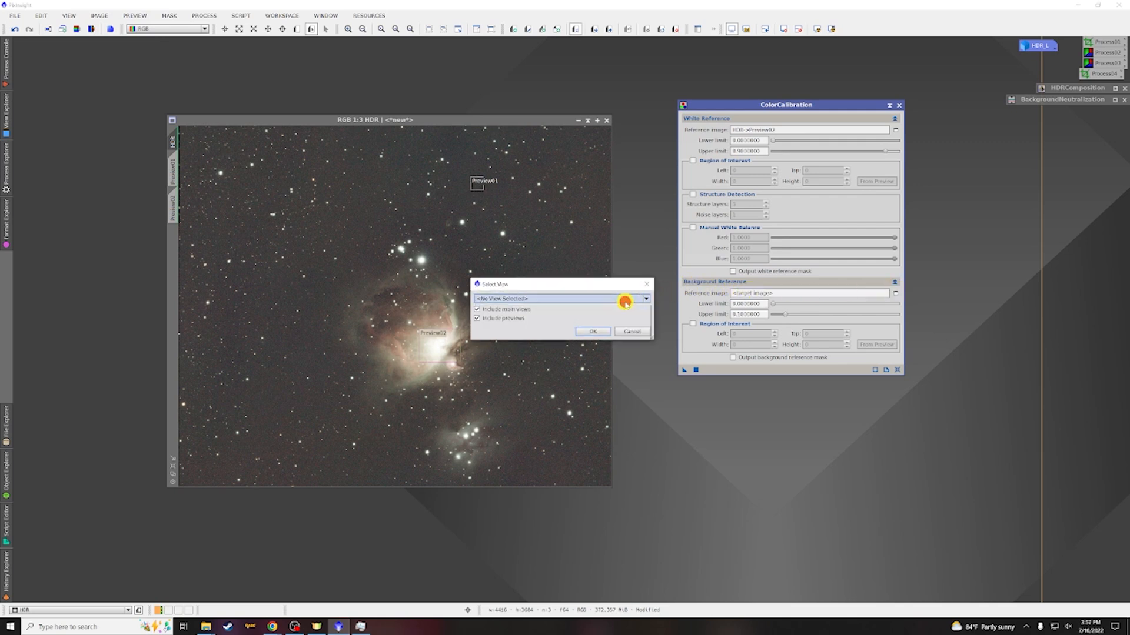
left_click(551, 323)
left_click(583, 329)
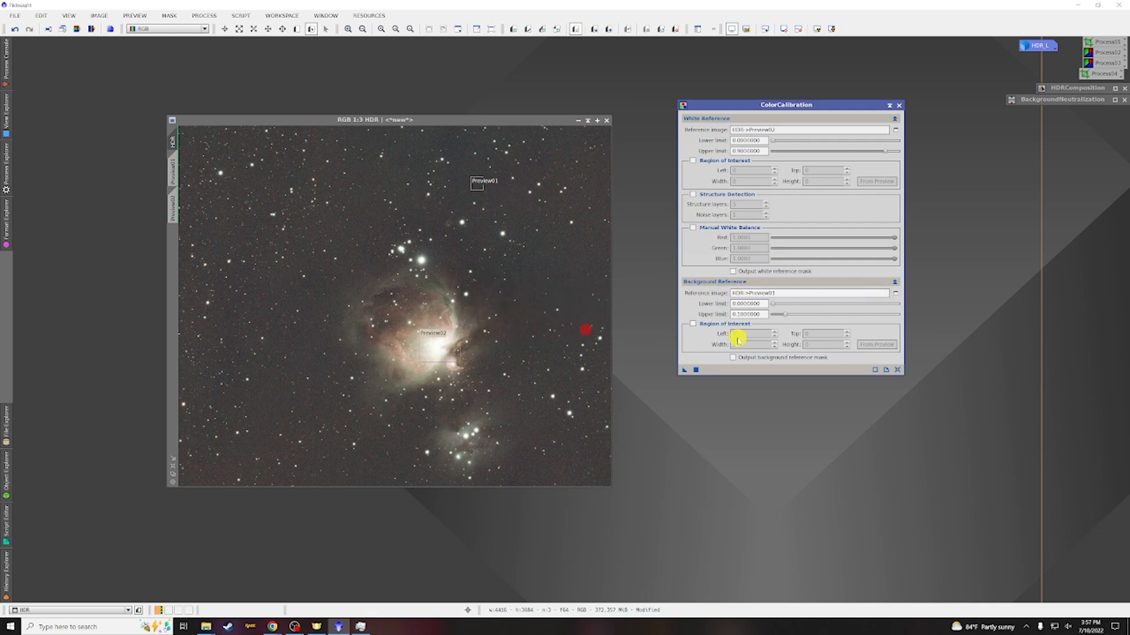
left_click_drag(684, 373, 352, 214)
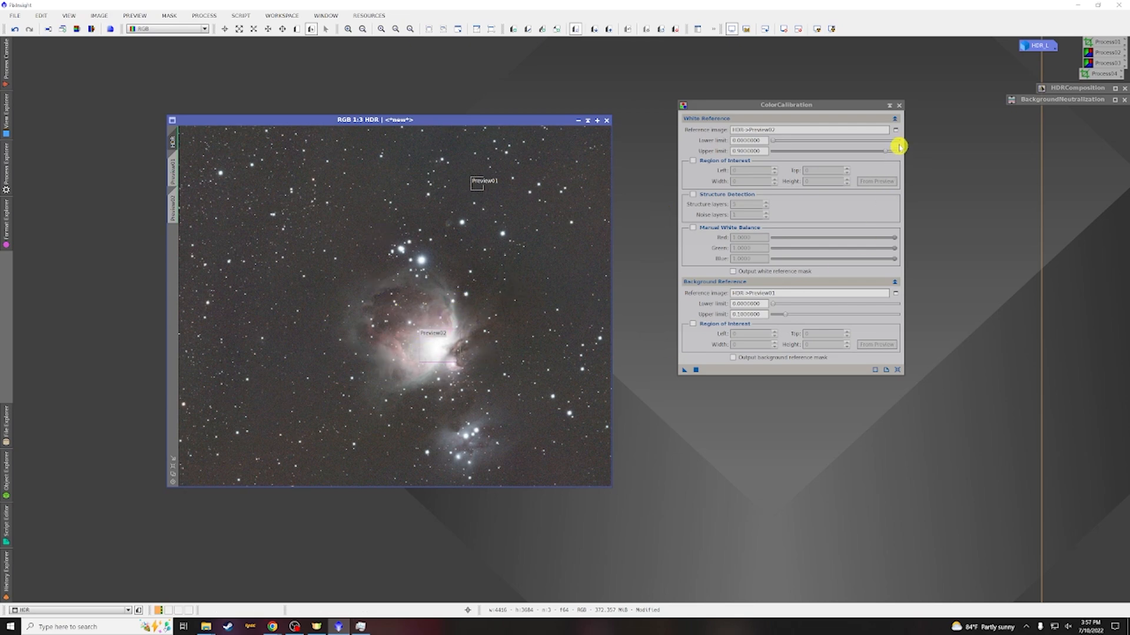
left_click(890, 108)
left_click_drag(797, 233, 1087, 110)
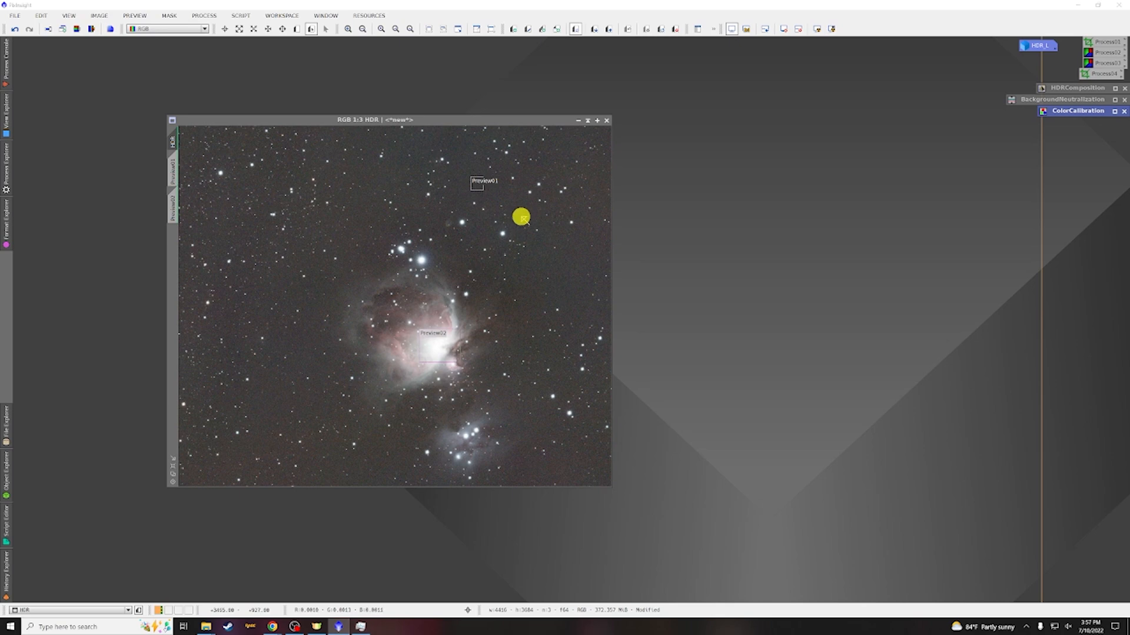
Open the SCNR process and close its panel
left_click(210, 15)
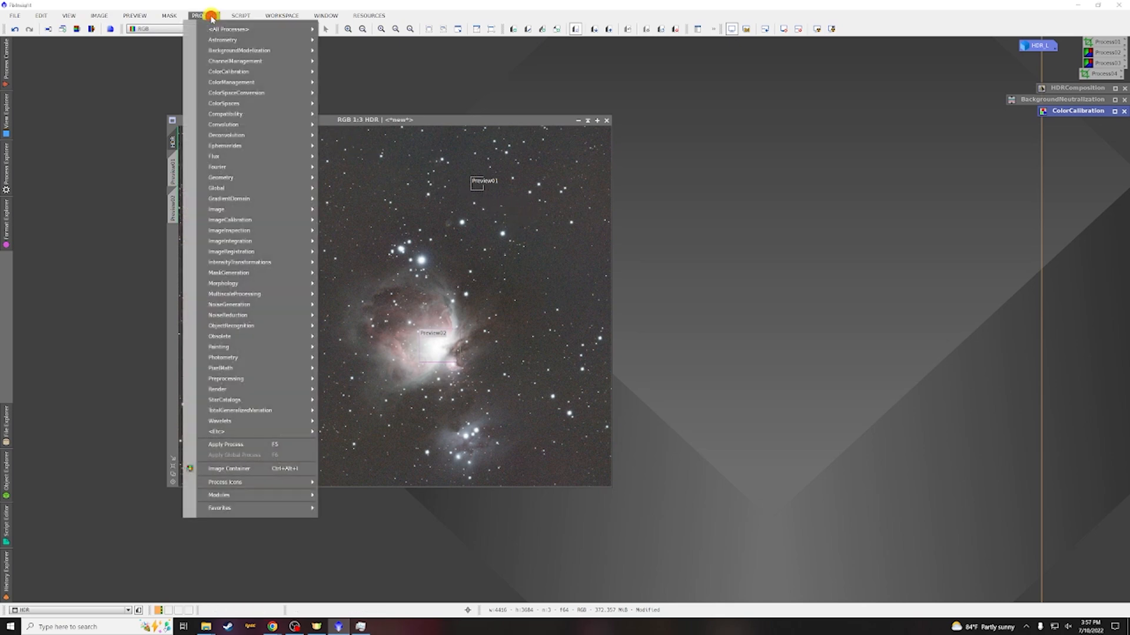
mouse_move(217, 29)
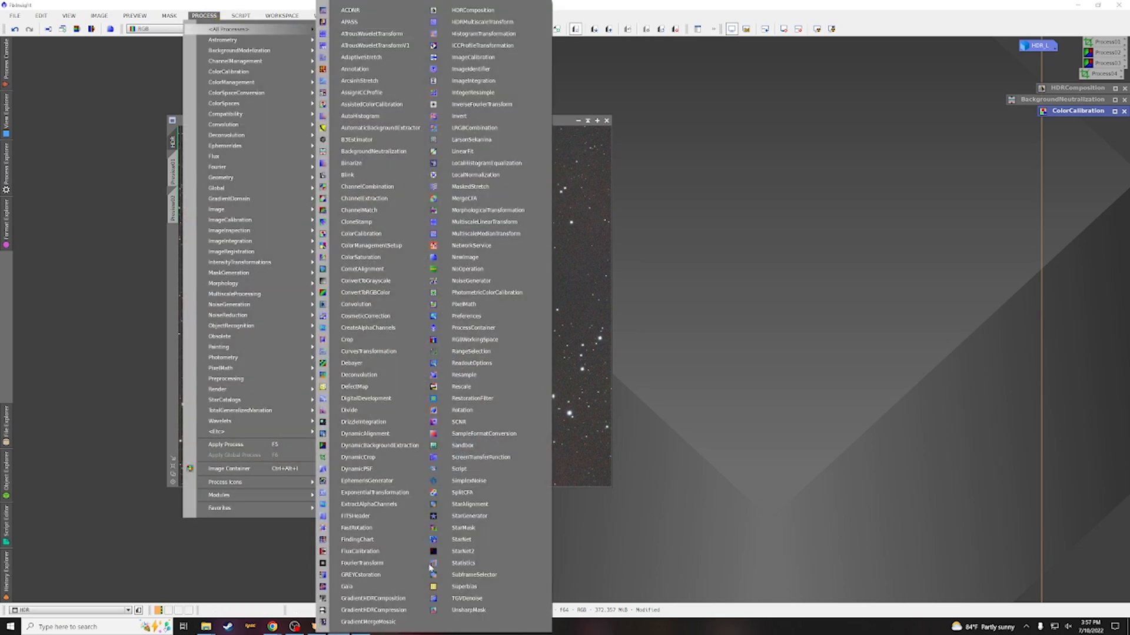
left_click(464, 422)
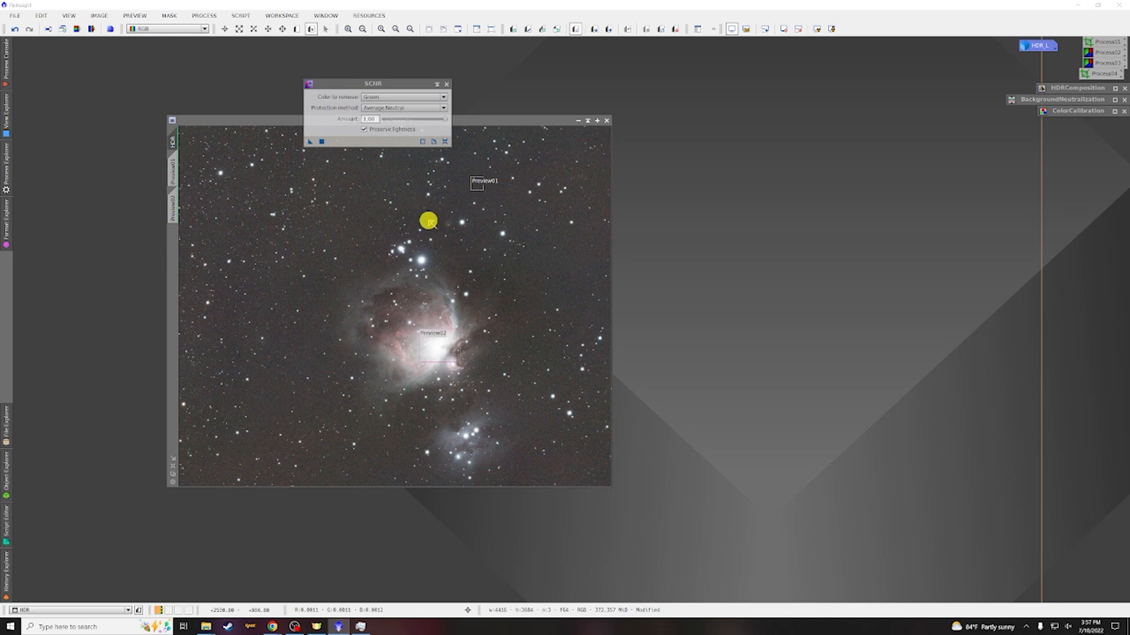
left_click(447, 83)
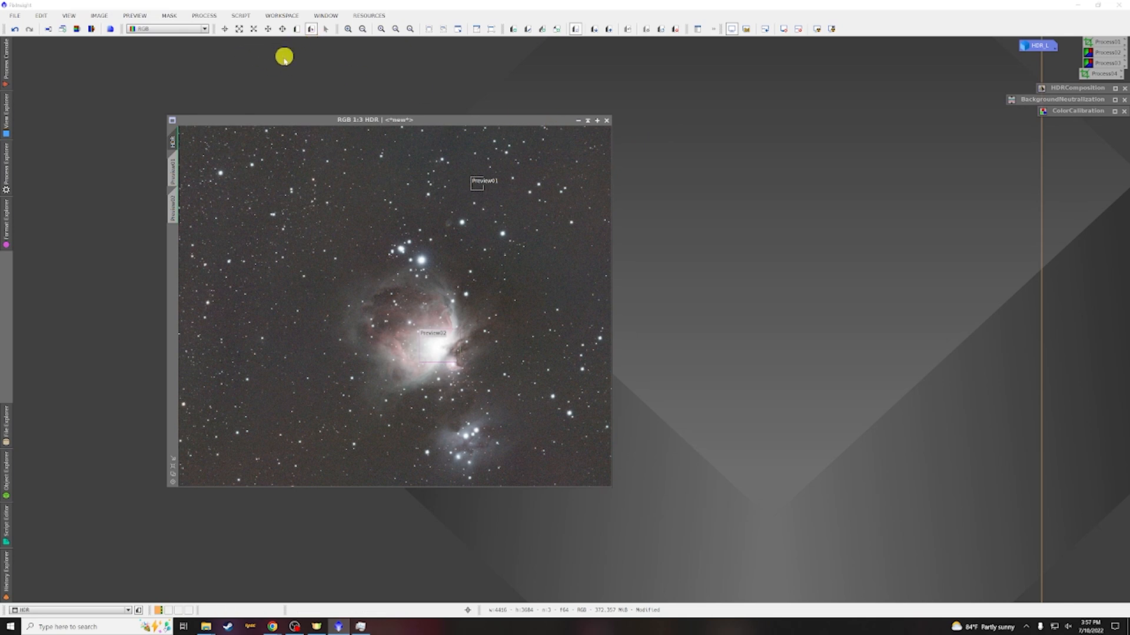
Delete all previews from the HDR image
left_click(135, 15)
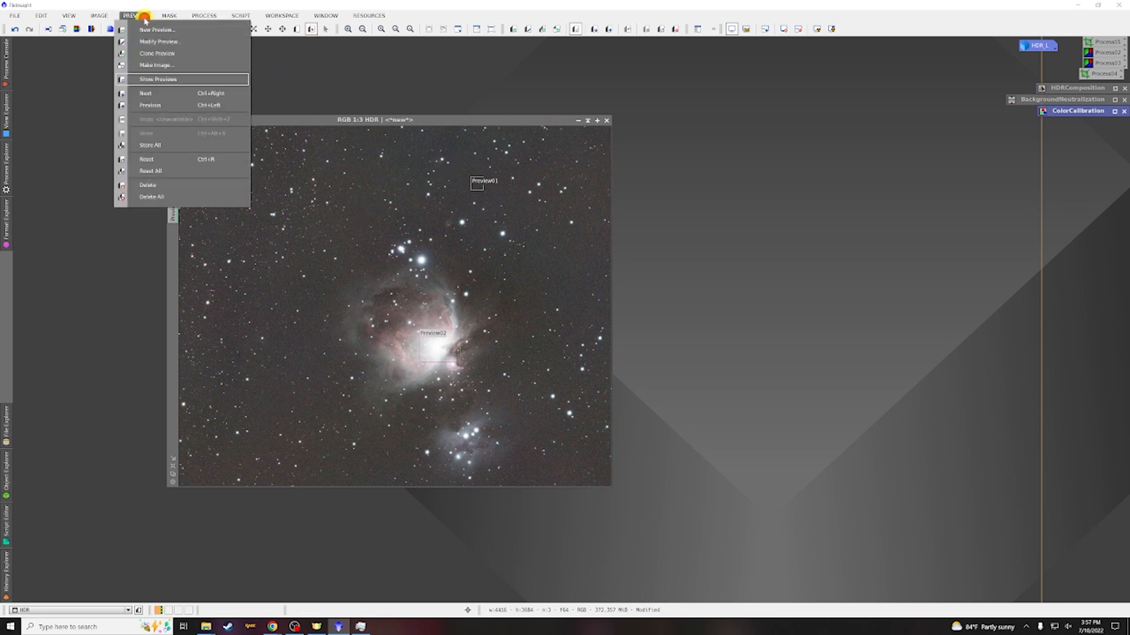
left_click(168, 197)
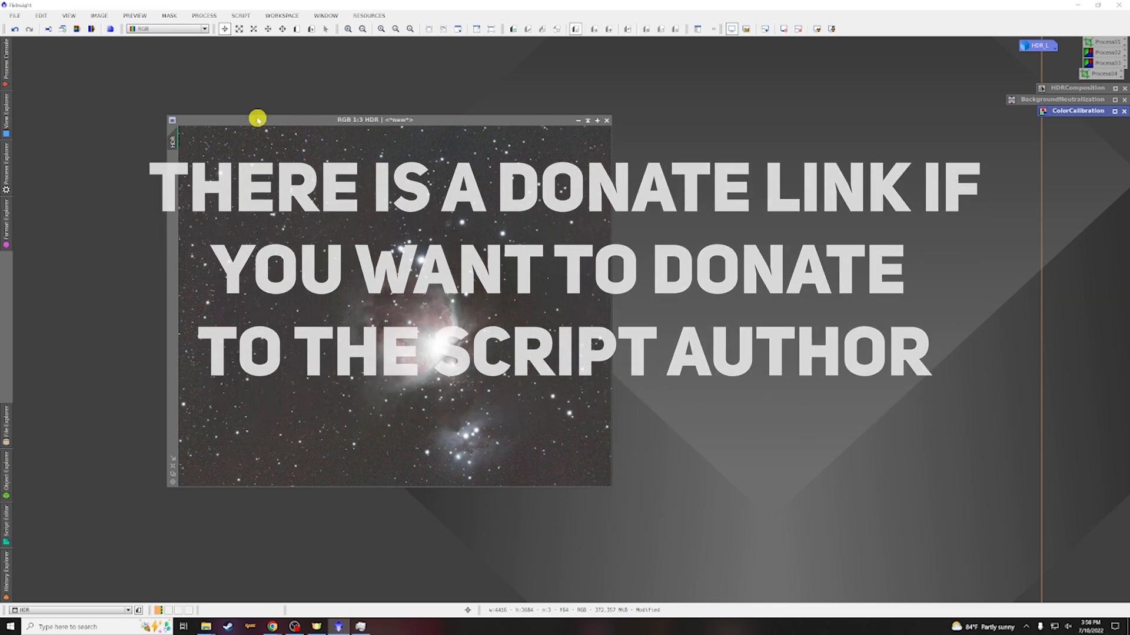
Run the EZ Denoise script from the EZ Processing Suite on the HDR image with its default settings
left_click(242, 18)
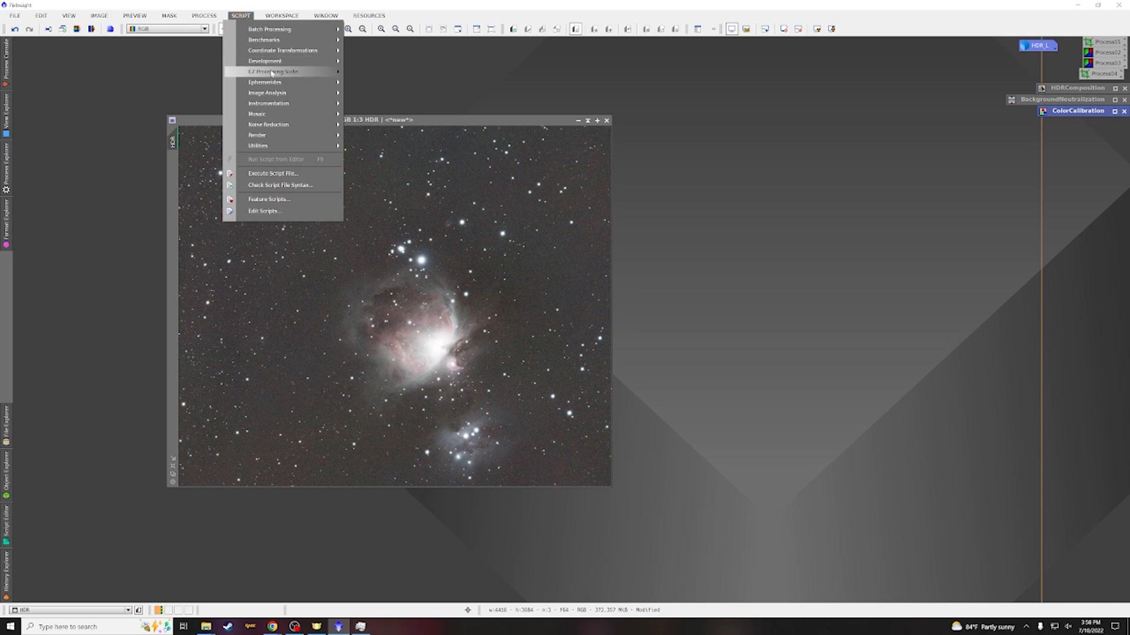
mouse_move(275, 73)
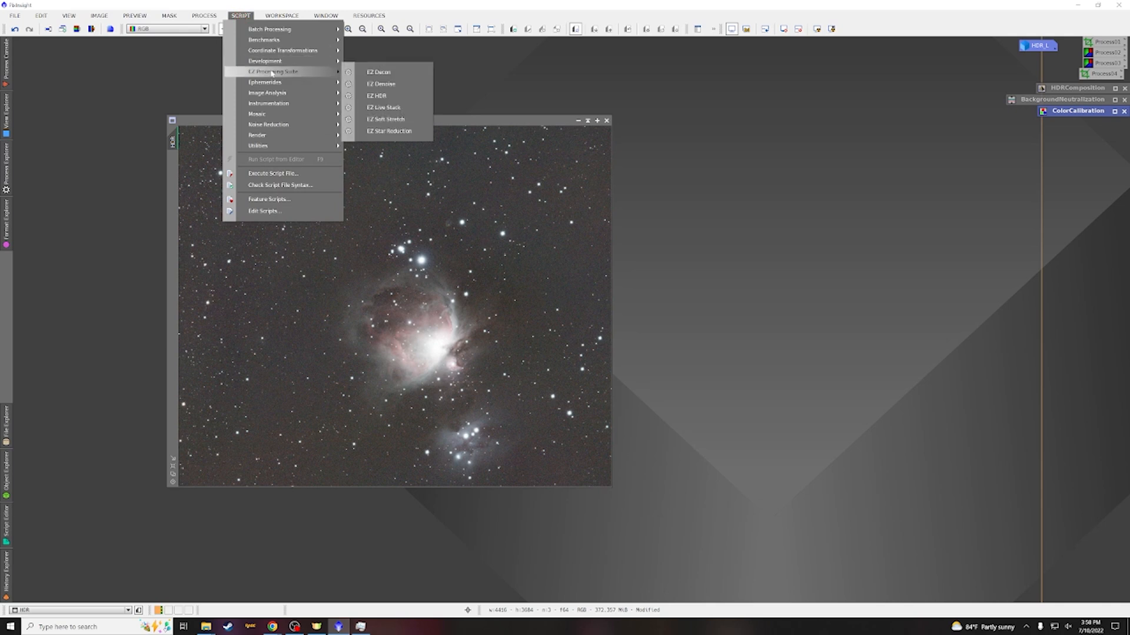
left_click(375, 84)
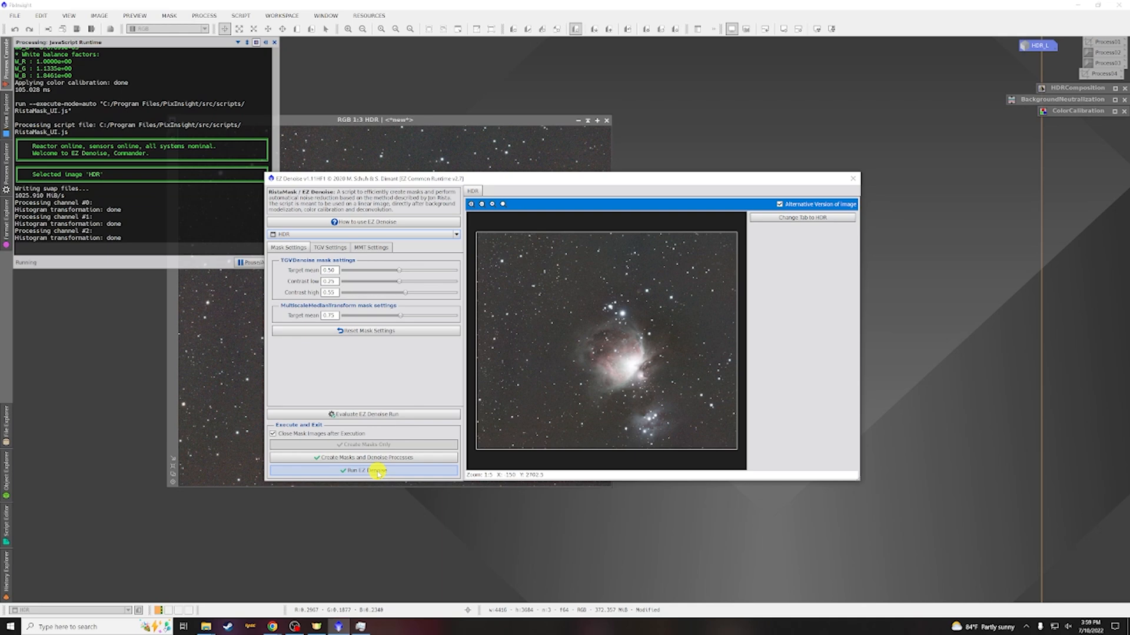
left_click(377, 470)
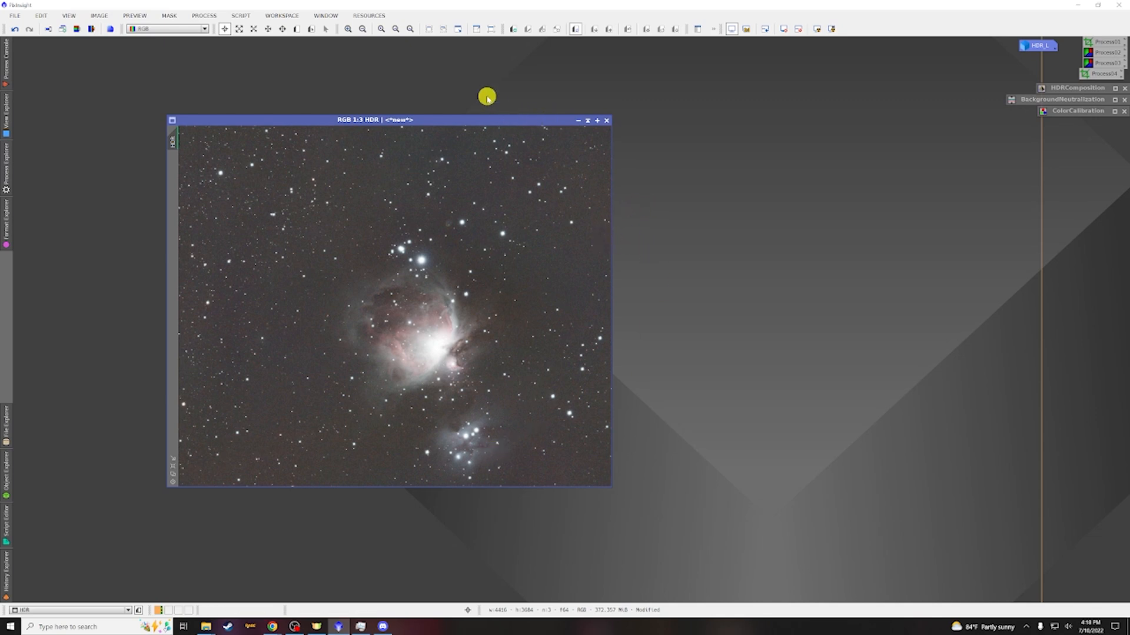
Open ScreenTransferFunction and position its panel below the HDR image
left_click(204, 16)
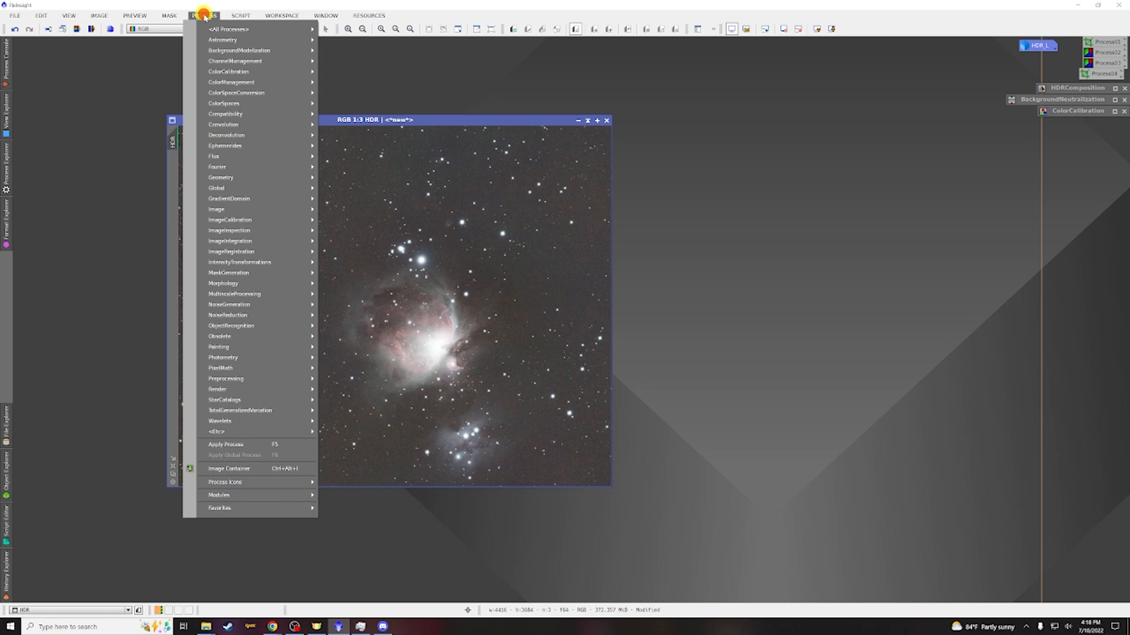
mouse_move(212, 29)
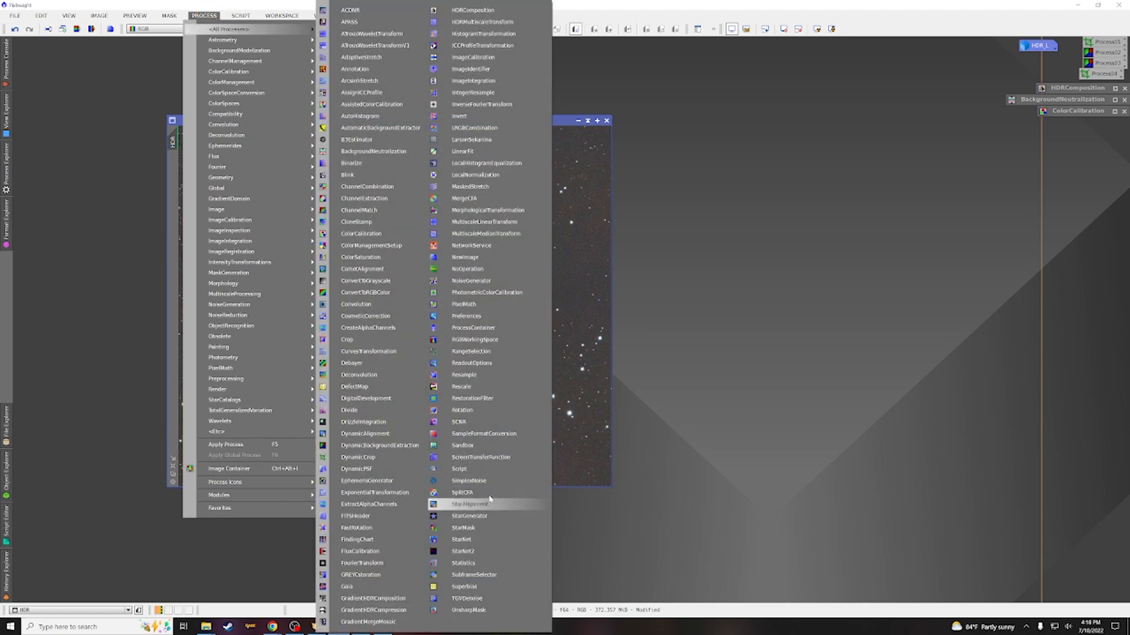
left_click(480, 457)
left_click_drag(306, 255, 569, 509)
Open HistogramTransformation and position its panel beside the HDR image
left_click(211, 16)
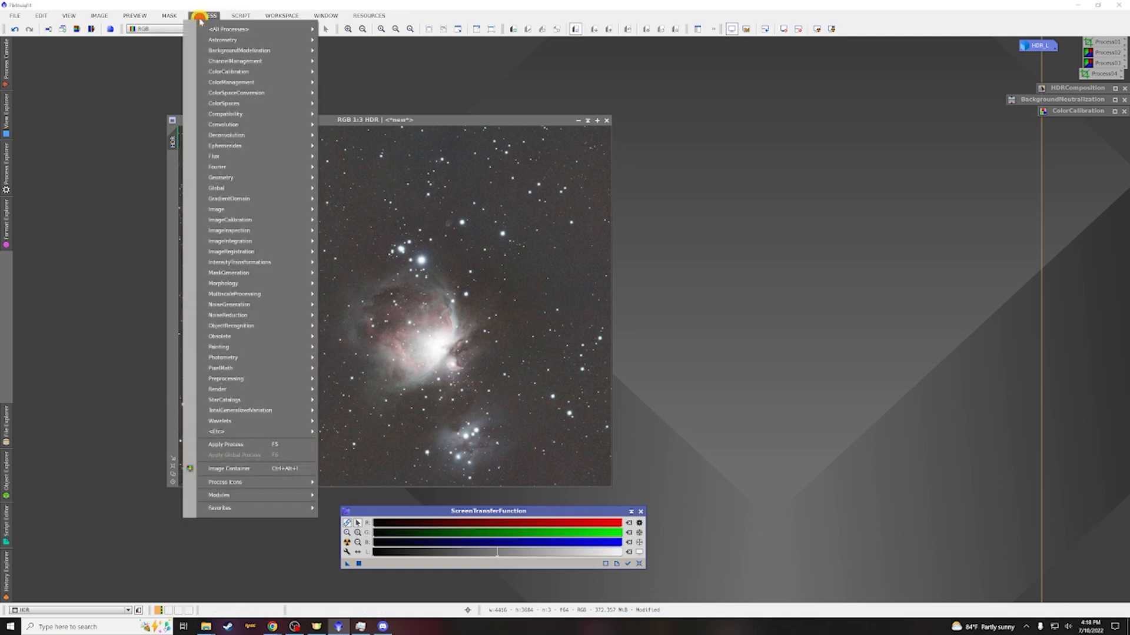
mouse_move(226, 29)
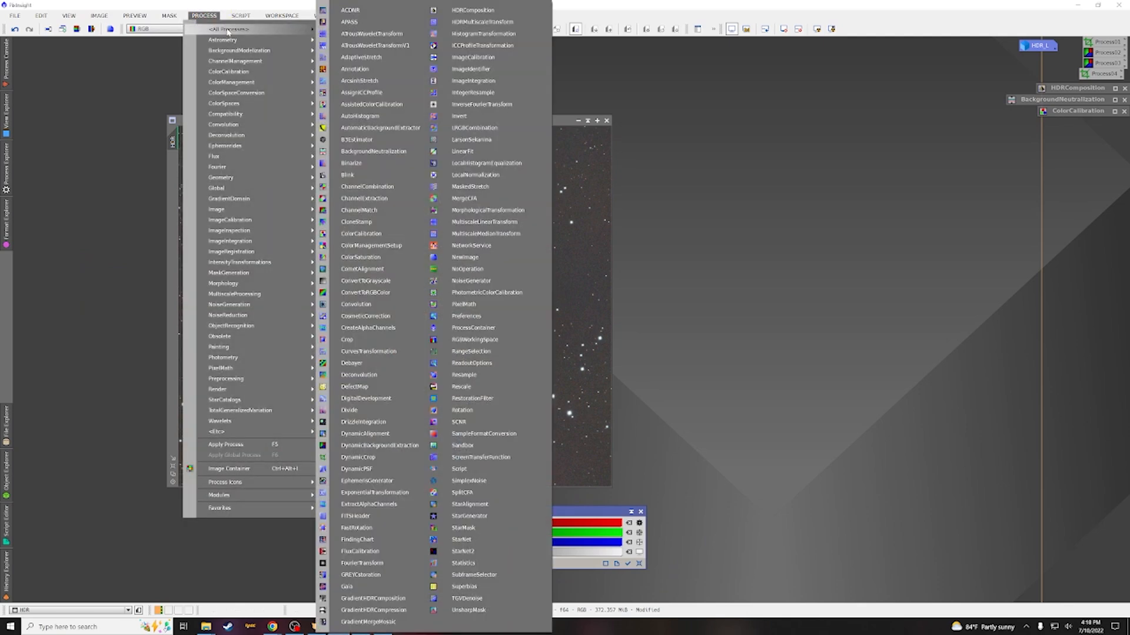
left_click(476, 33)
left_click_drag(478, 36, 823, 107)
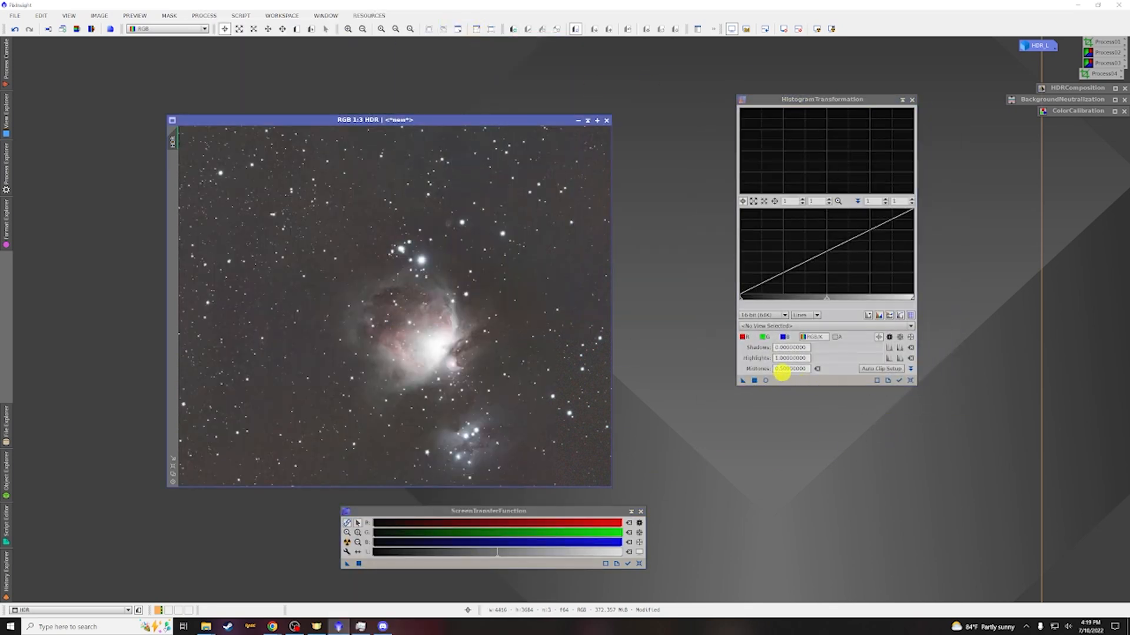
left_click(910, 381)
Reset the screen stretch and apply an STF auto stretch to the HDR image
left_click(639, 563)
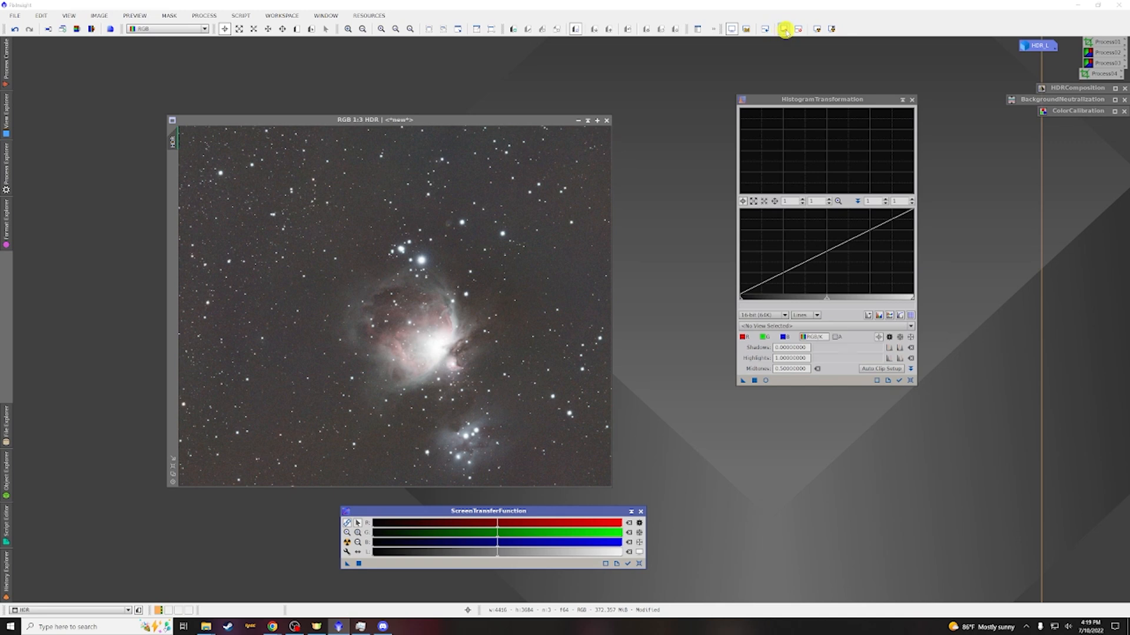
left_click(784, 29)
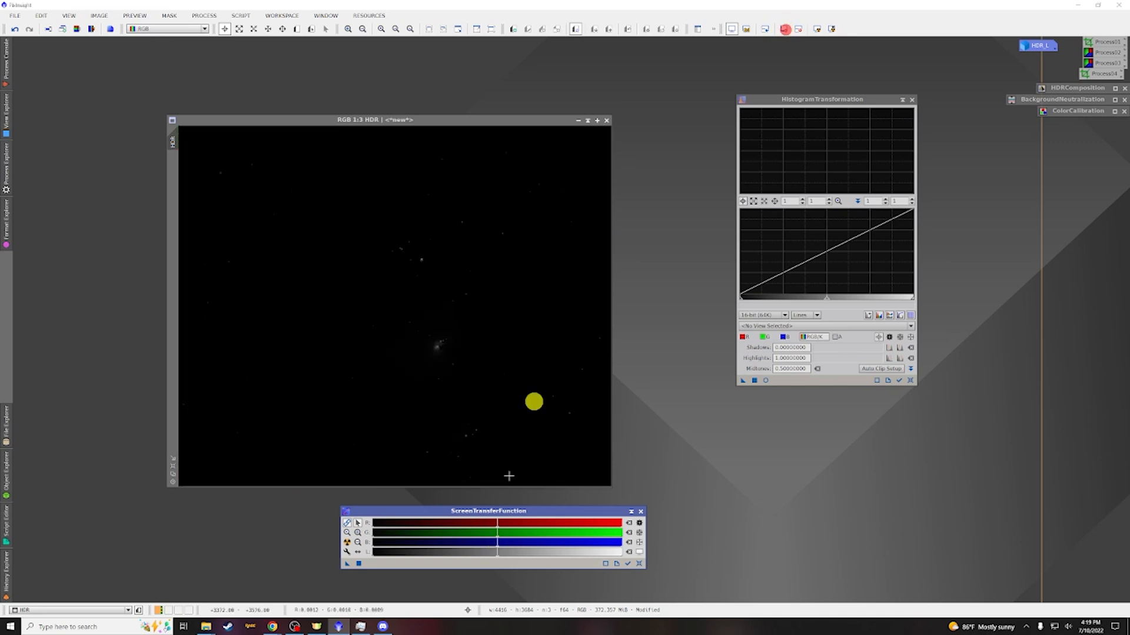
left_click(442, 118)
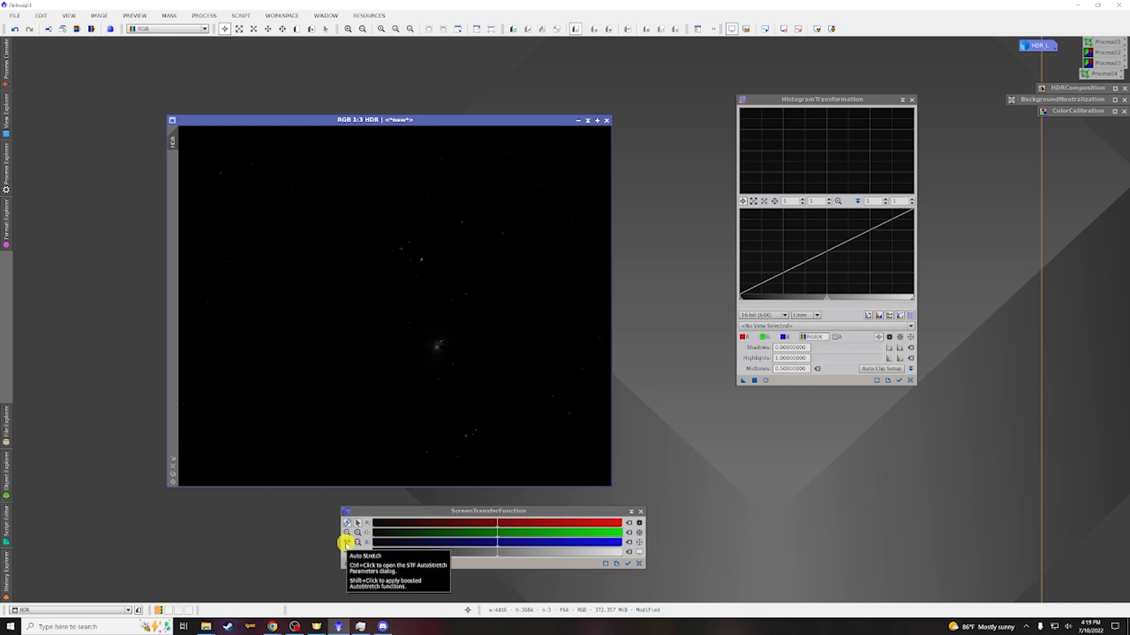
left_click(347, 542)
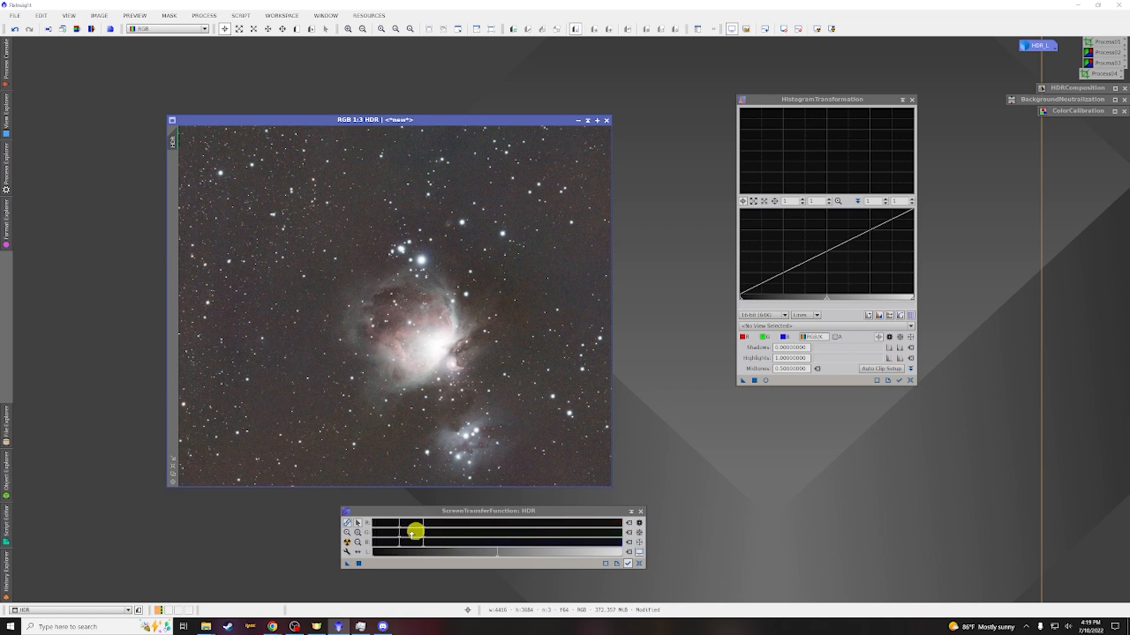
Fine-tune the STF midtones slider to adjust the display stretch of the HDR image
left_click(423, 524)
mouse_move(423, 525)
left_mouse_down()
mouse_move(433, 524)
mouse_move(396, 525)
mouse_move(440, 526)
left_mouse_up()
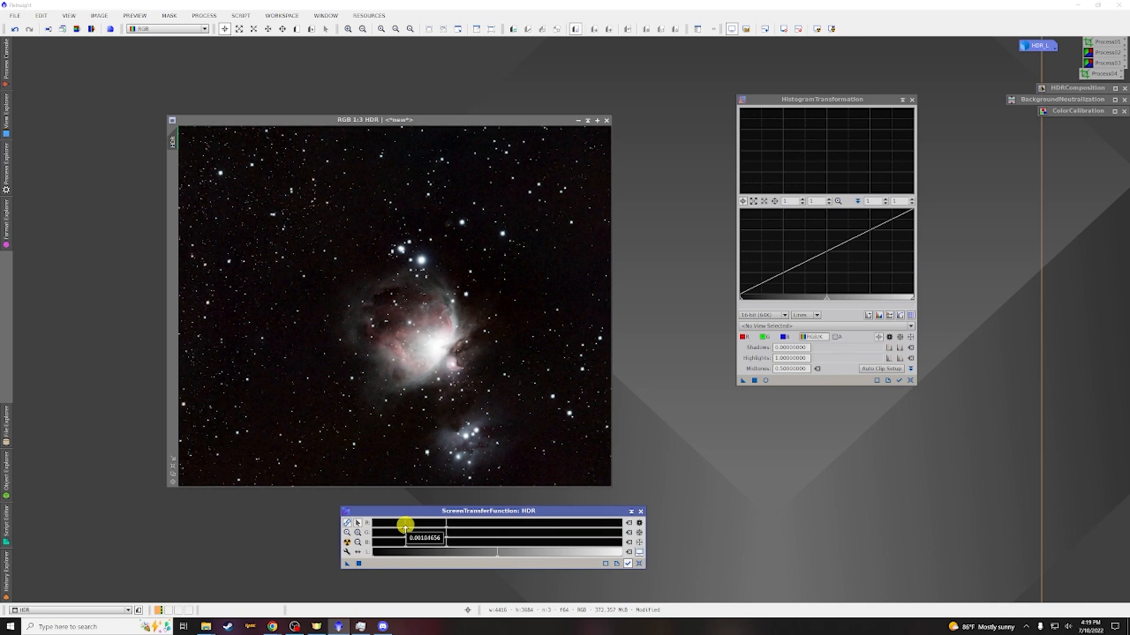
mouse_move(445, 528)
left_mouse_down()
mouse_move(467, 527)
mouse_move(402, 528)
left_mouse_up()
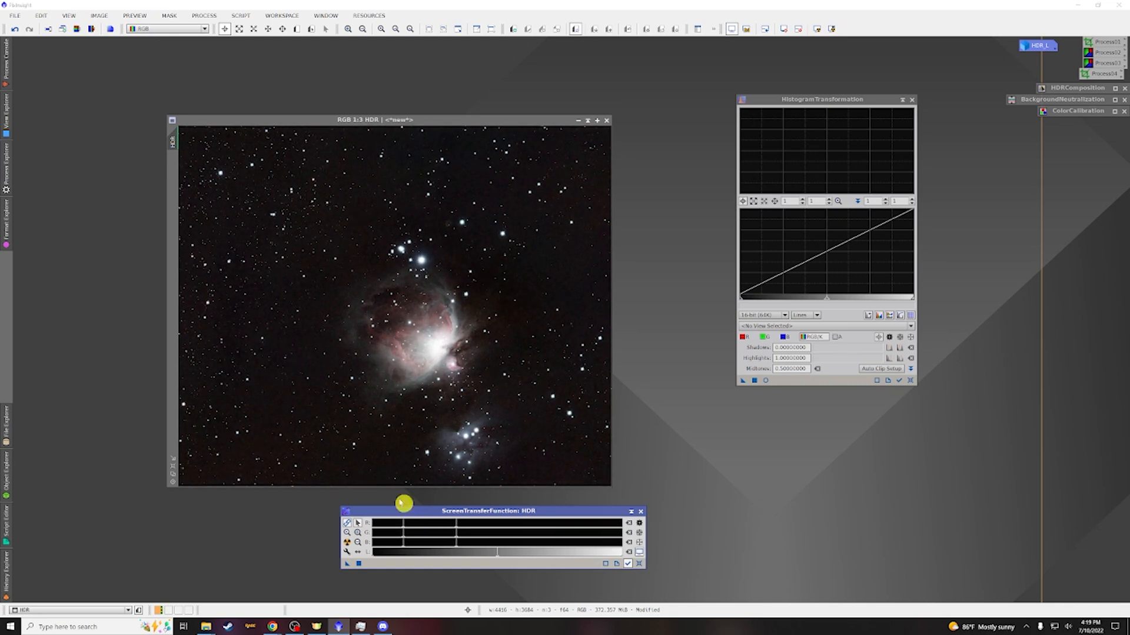
left_click_drag(402, 527, 403, 527)
Transfer the STF stretch to HistogramTransformation, apply it to the HDR image and reset the screen stretch
left_click_drag(348, 566, 800, 380)
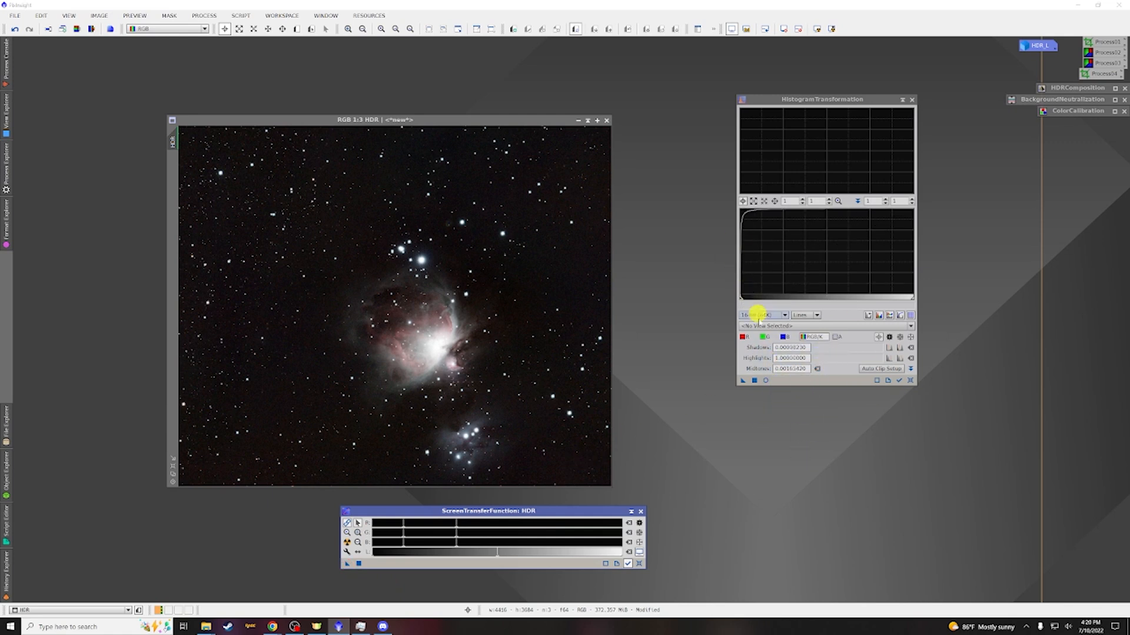
left_click(741, 383)
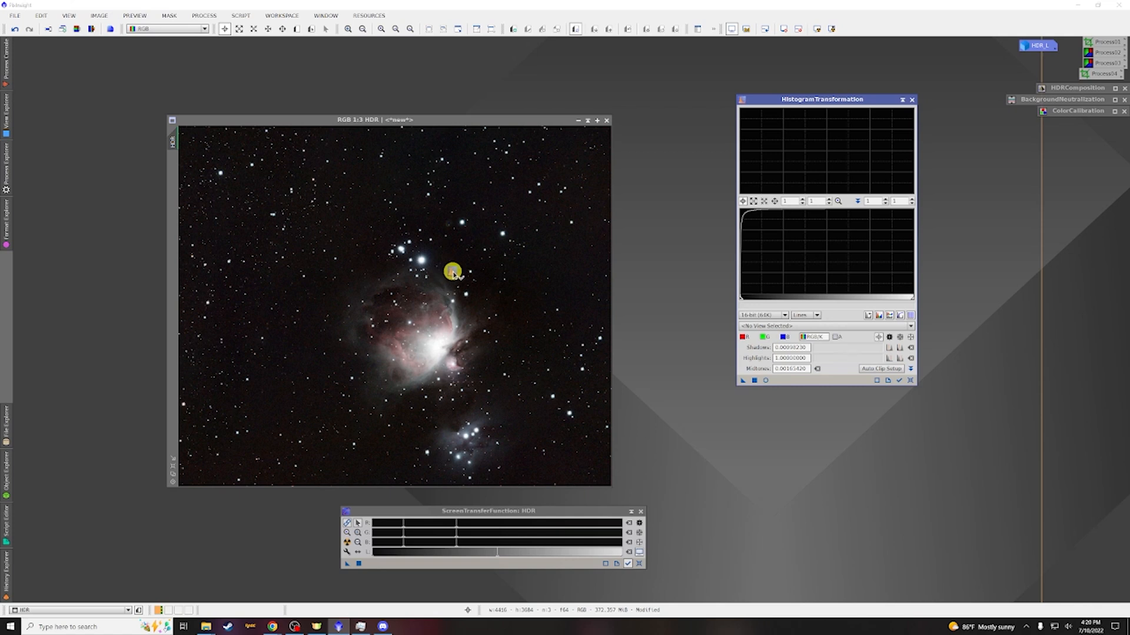
left_click_drag(455, 270, 454, 266)
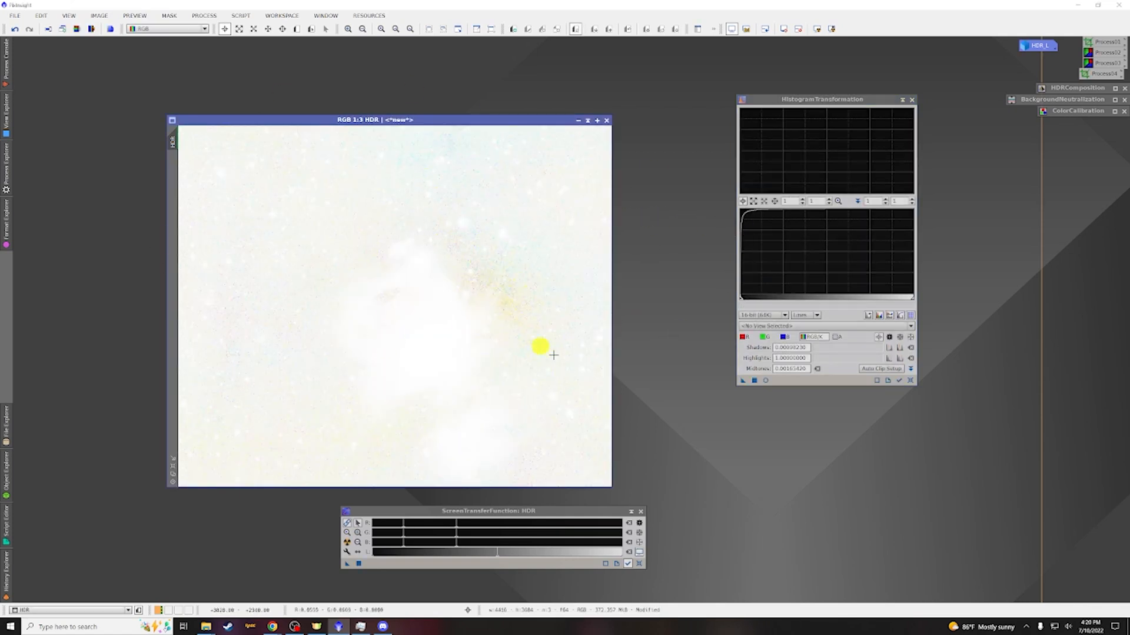
left_click(783, 29)
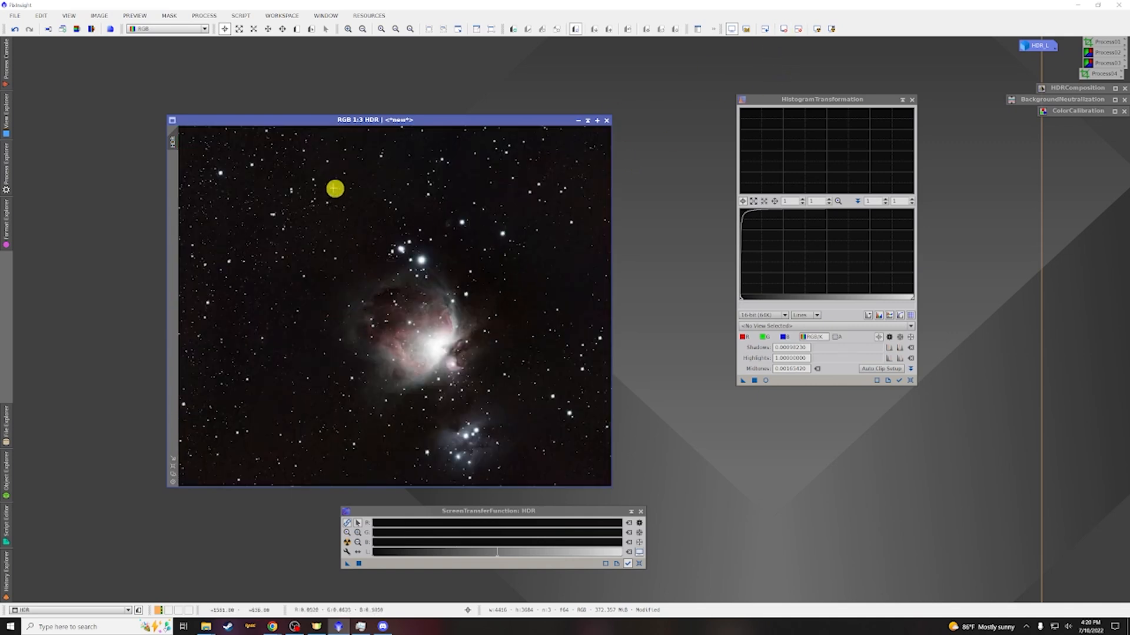
Collapse the HistogramTransformation and ScreenTransferFunction panels and dock them at the workspace edge
left_click(904, 105)
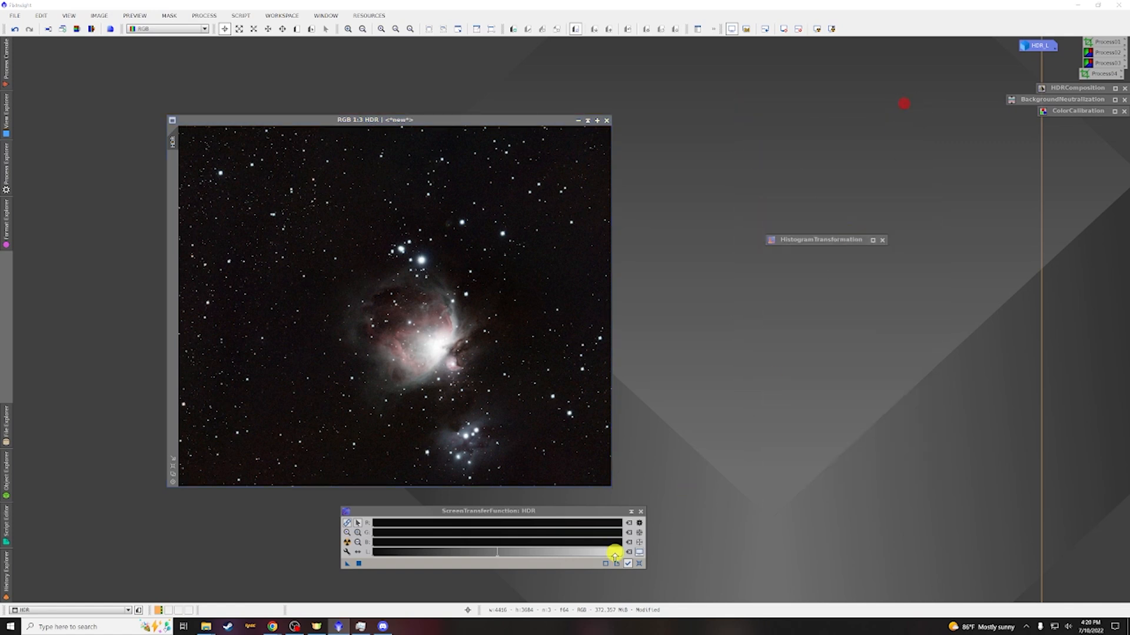
left_click(631, 513)
mouse_move(526, 537)
left_mouse_down()
mouse_move(1023, 563)
mouse_move(1058, 582)
left_mouse_up()
left_click_drag(826, 239, 1051, 570)
left_click(935, 432)
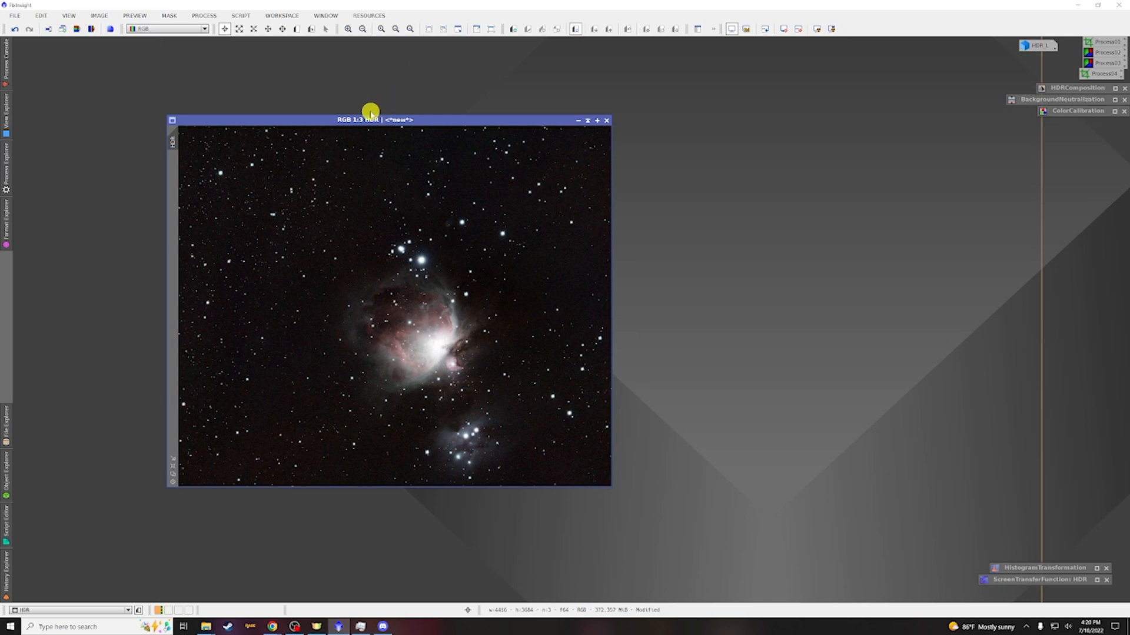
Apply HDRMultiscaleTransform to the HDR image with In lightness enabled to recover the nebula core
left_click(211, 16)
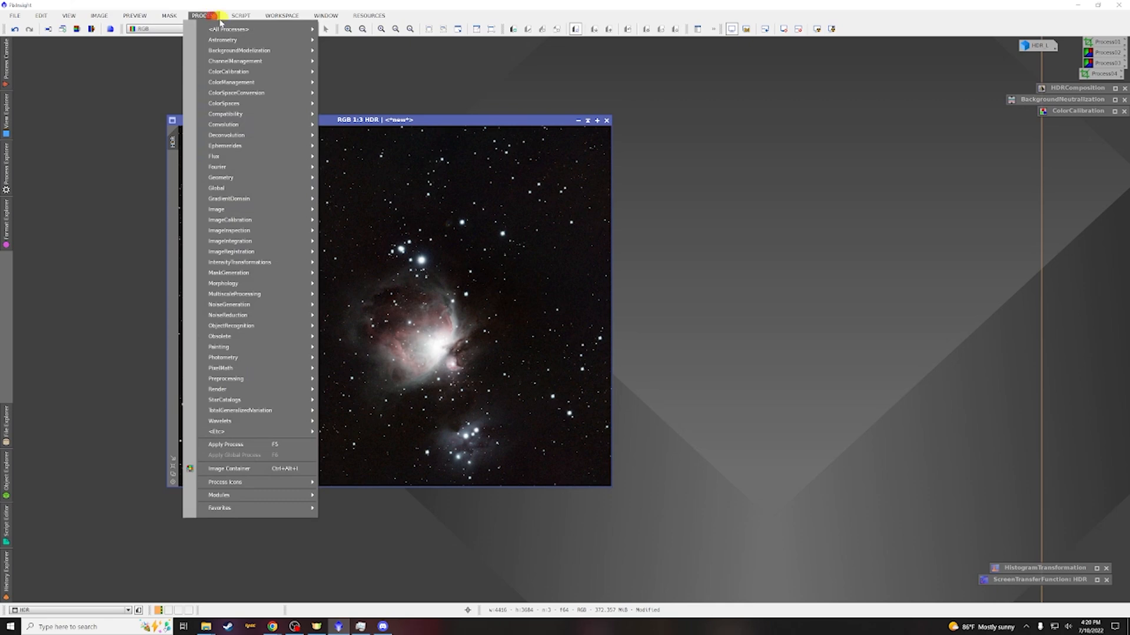
mouse_move(235, 29)
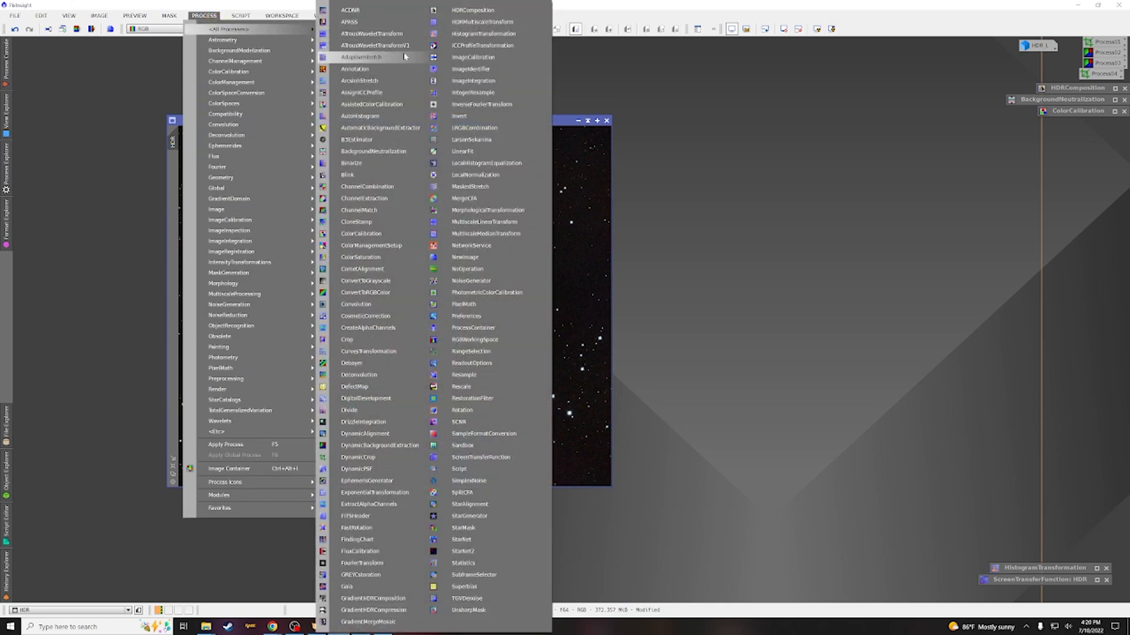
left_click(466, 23)
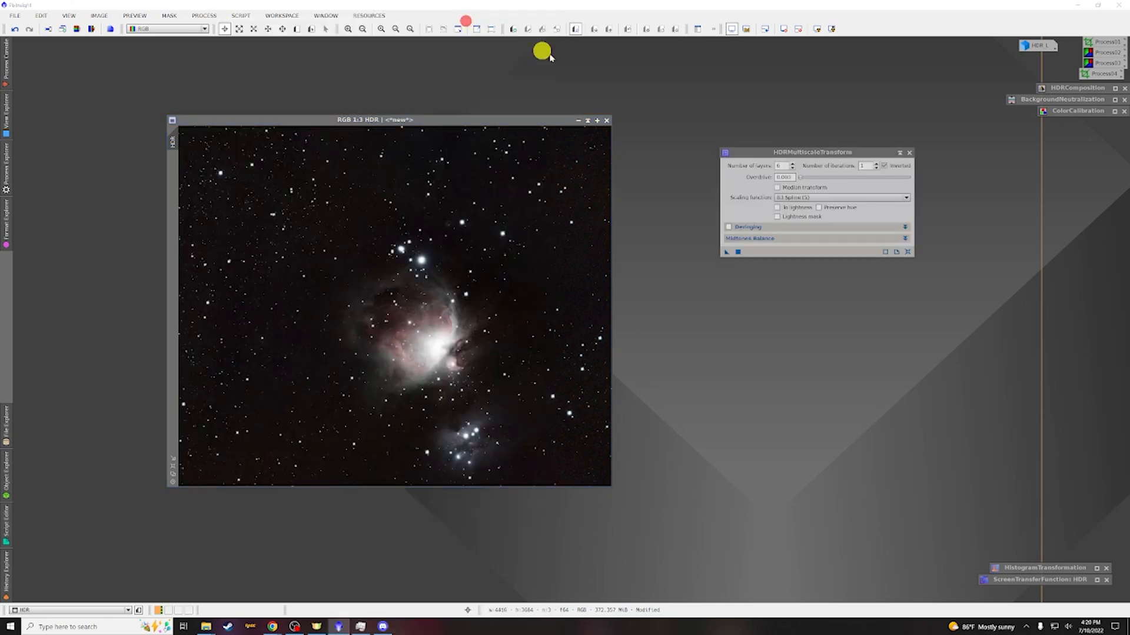
left_click_drag(783, 153, 772, 142)
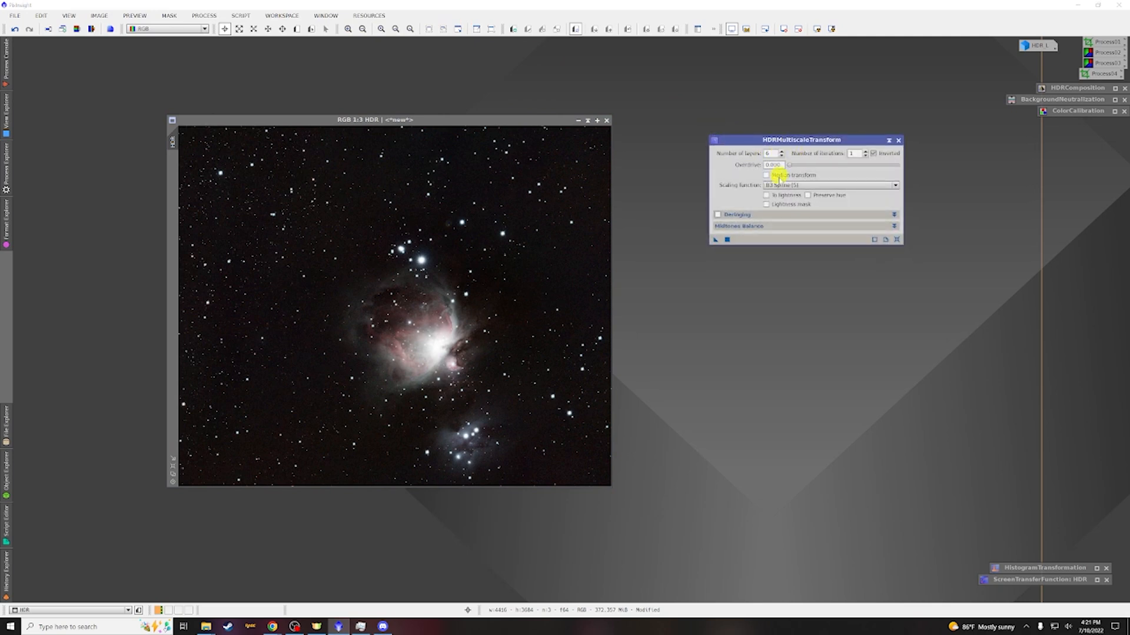
left_click(766, 195)
left_click(782, 154)
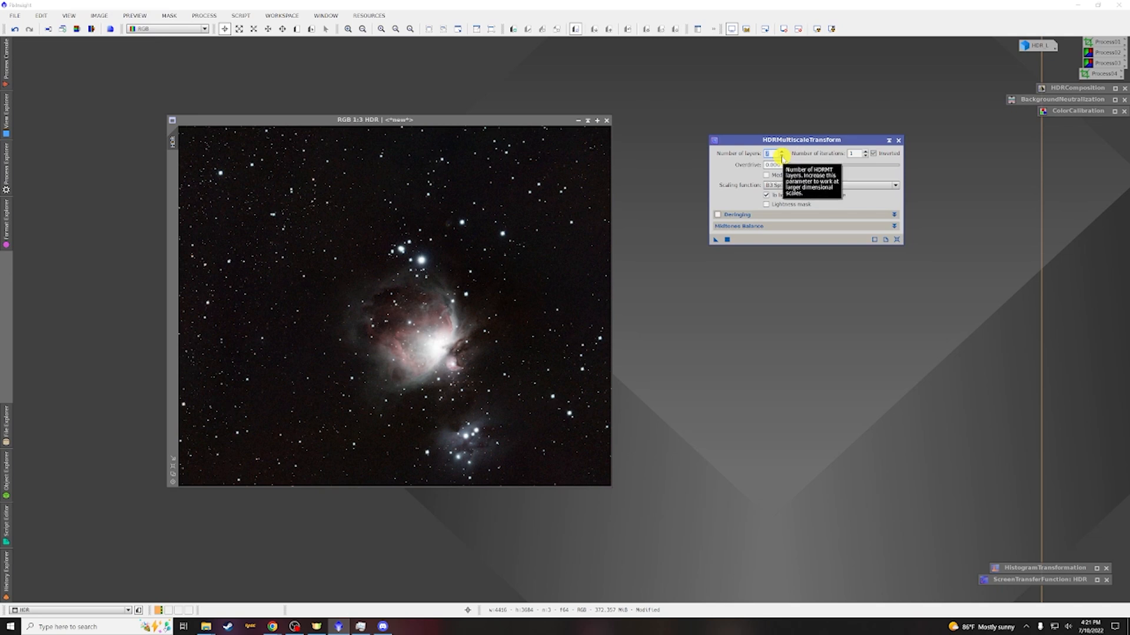
left_click_drag(716, 240, 418, 227)
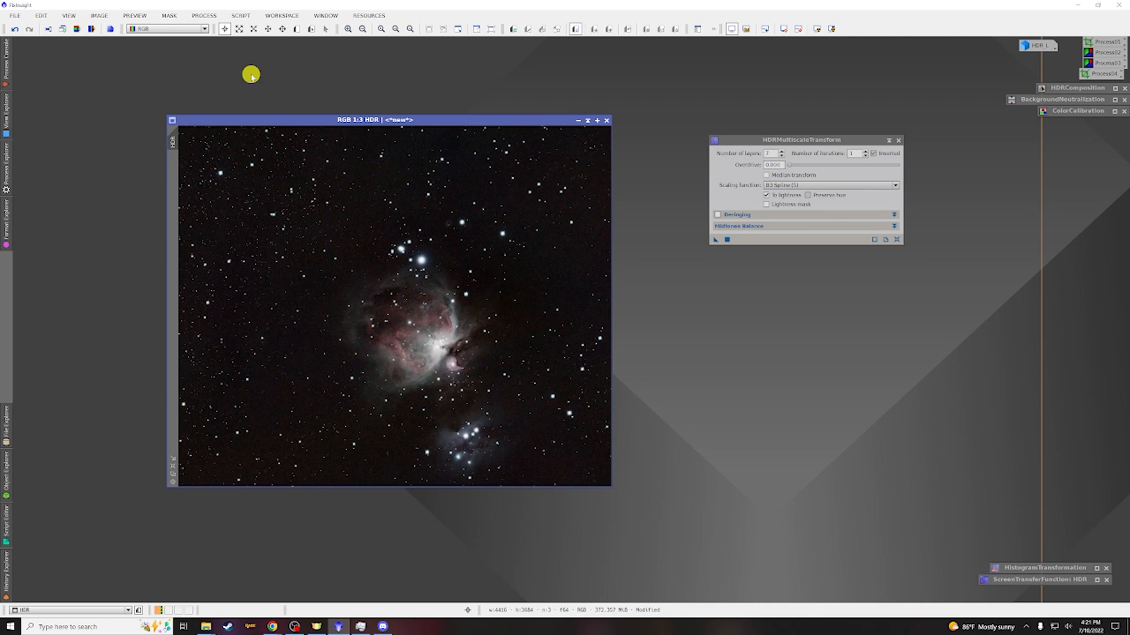
Open ArcsinhStretch for the HDR image and turn on its real-time preview
left_click(204, 16)
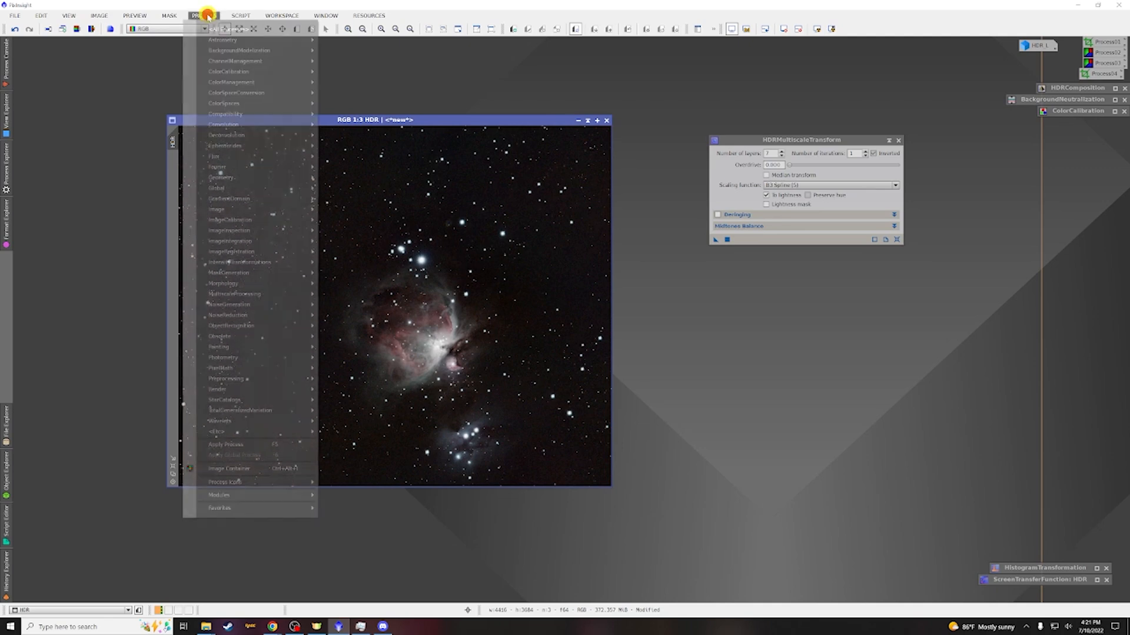
mouse_move(217, 31)
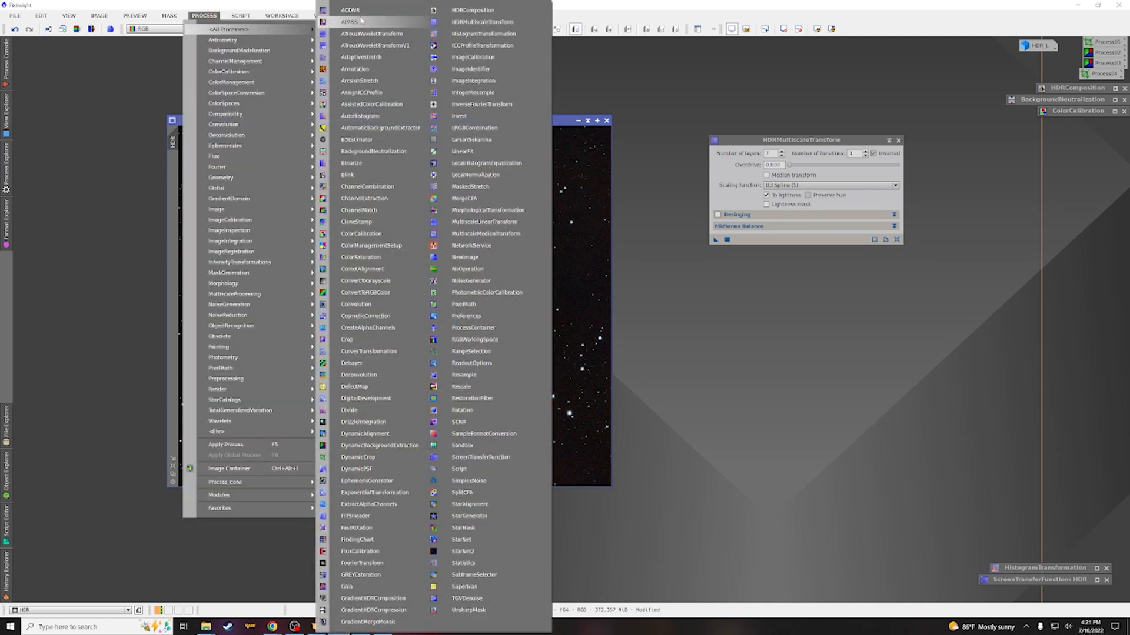
left_click(371, 81)
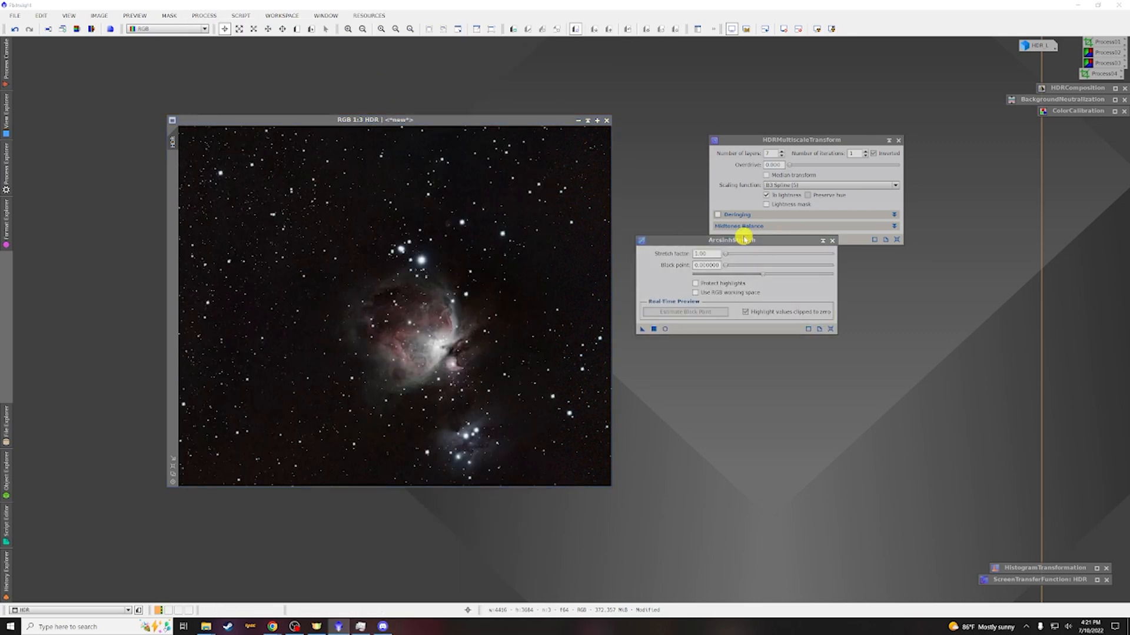
left_click_drag(745, 239, 758, 279)
left_click(679, 368)
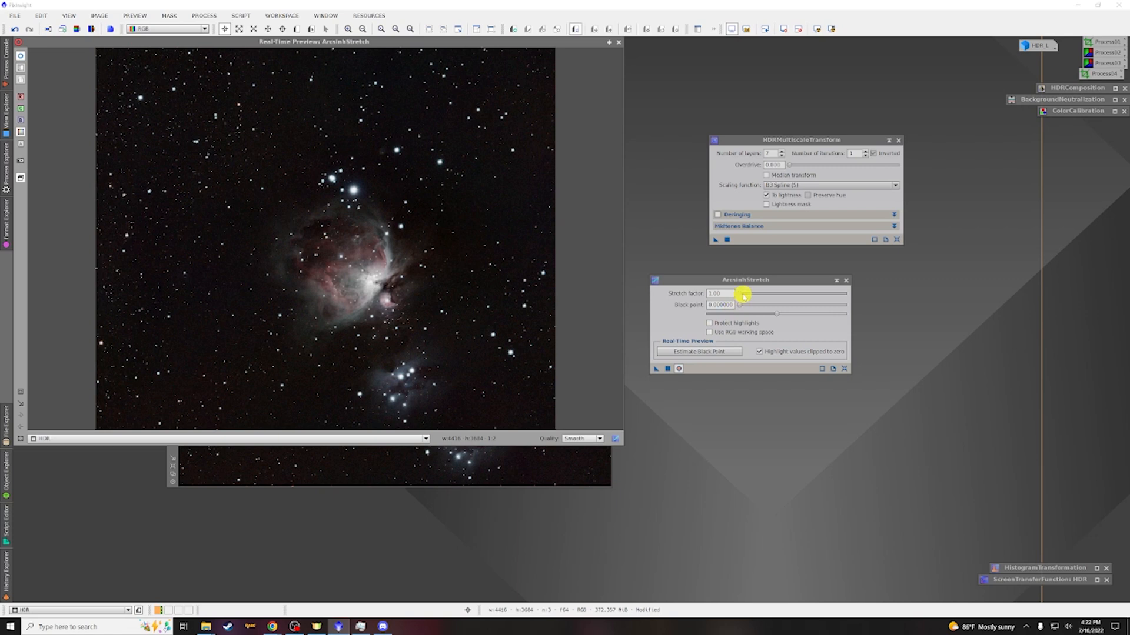
Adjust the ArcsinhStretch stretch factor to about 1.27 with the black point at zero while previewing
left_click_drag(742, 295, 739, 294)
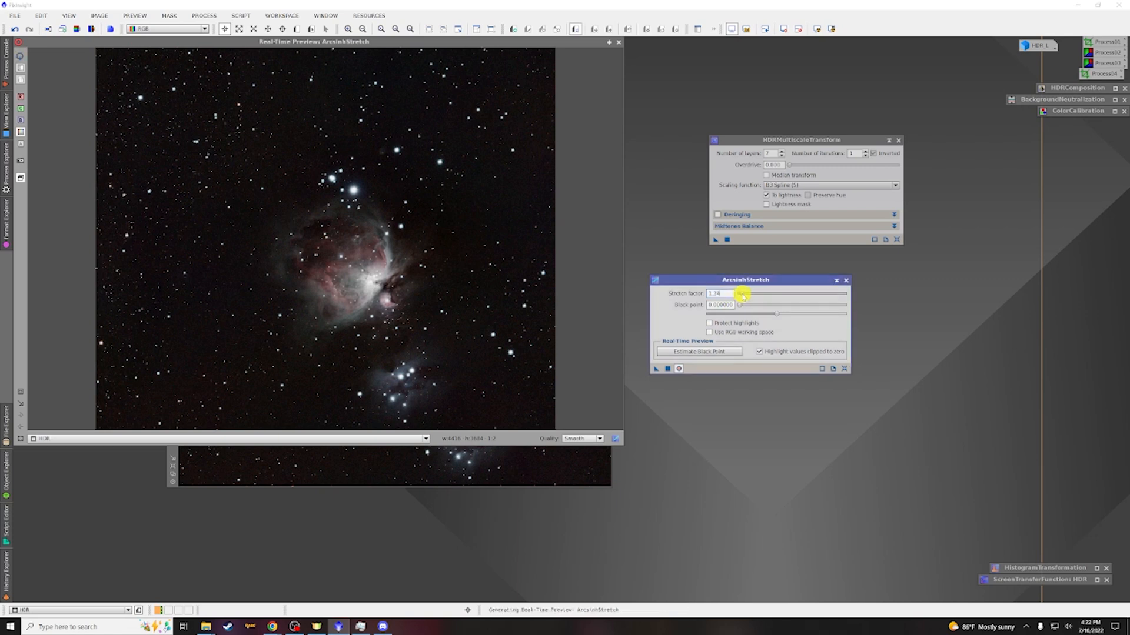
left_click_drag(768, 295, 743, 296)
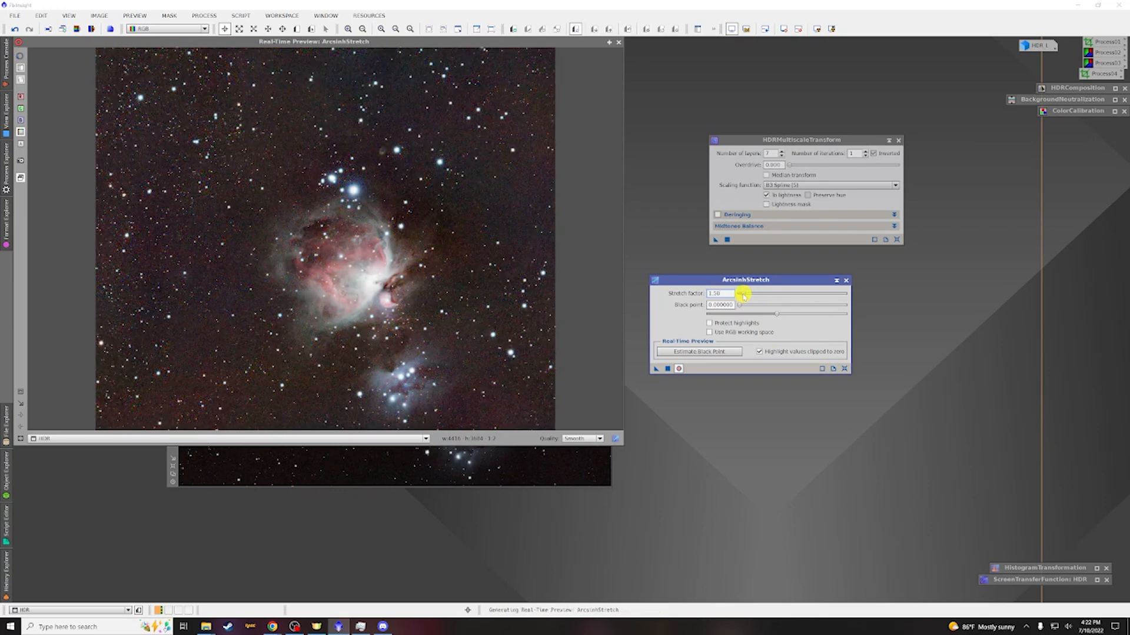
left_click(744, 296)
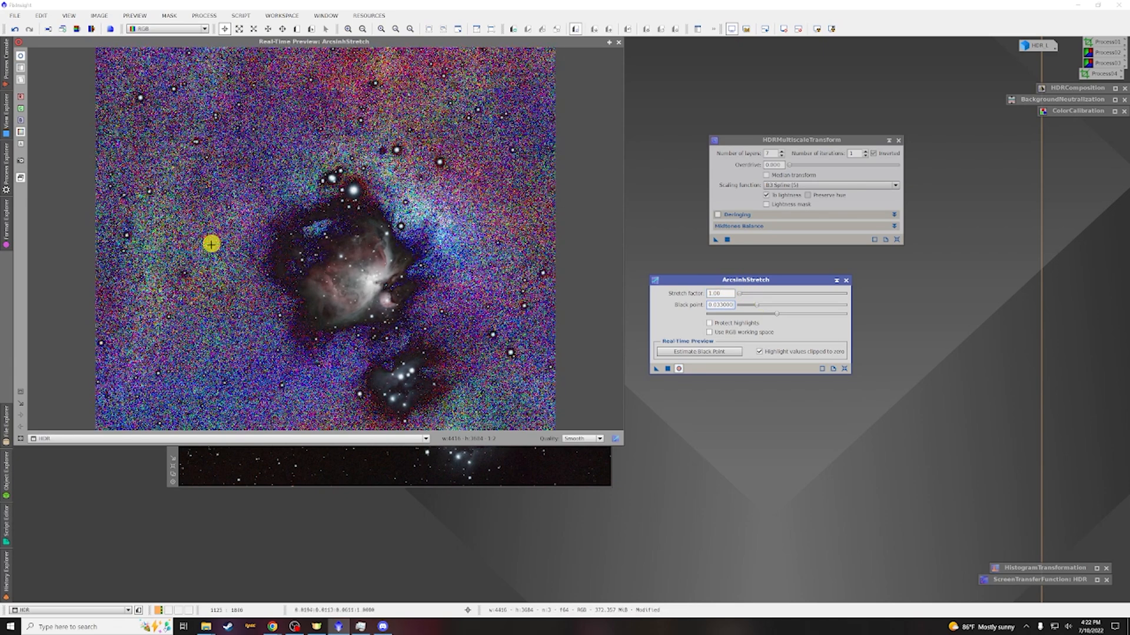
mouse_move(744, 306)
left_mouse_down()
mouse_move(732, 303)
mouse_move(741, 296)
left_mouse_up()
left_click(739, 294)
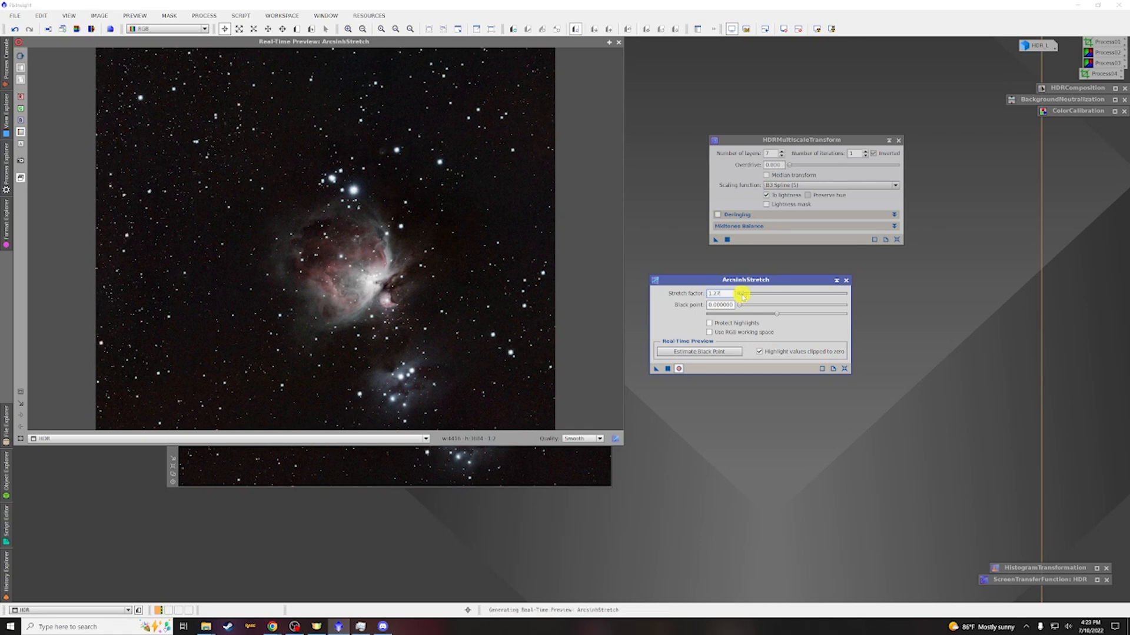
Fine-tune the black point slightly, close the preview and apply ArcsinhStretch to the HDR image
left_click_drag(777, 316, 779, 316)
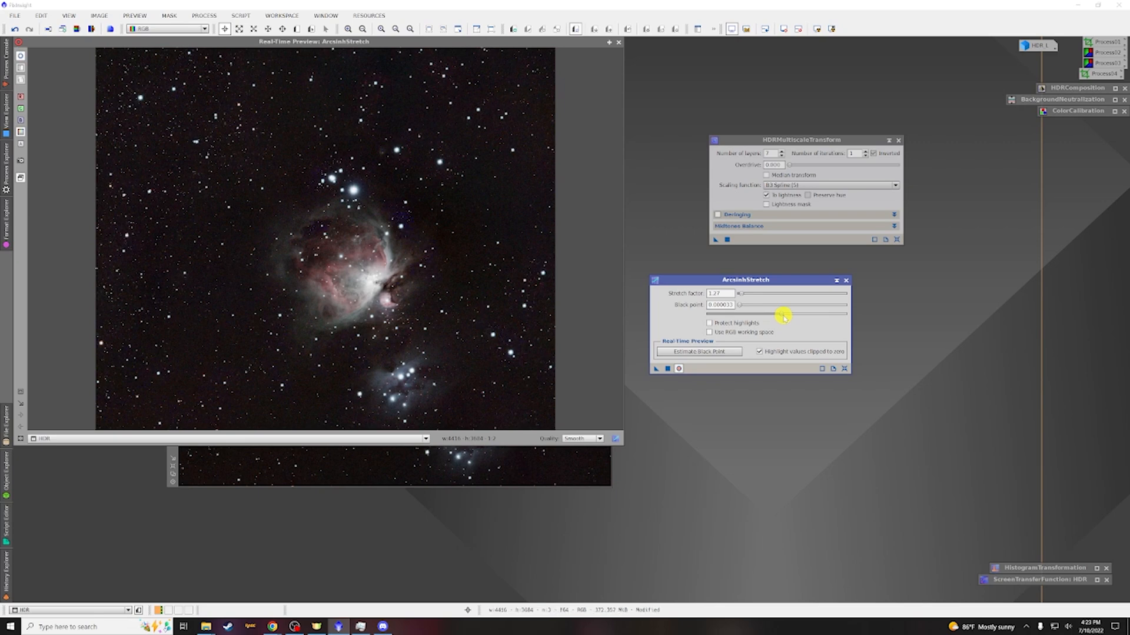
left_click_drag(783, 317, 781, 317)
left_click_drag(779, 315, 777, 316)
left_click(776, 313)
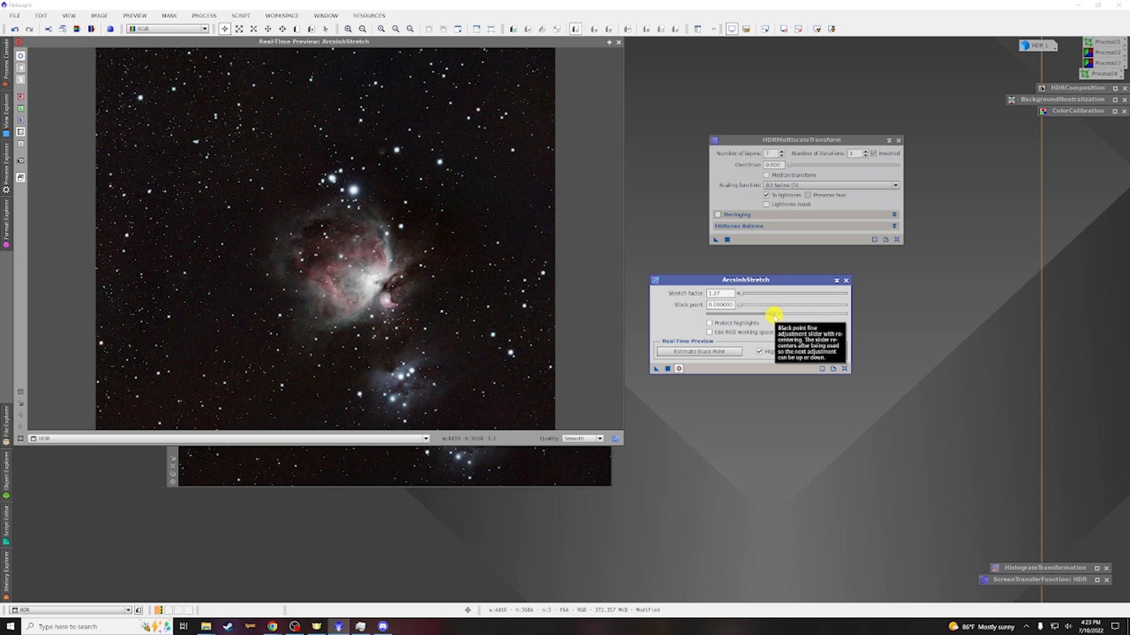
left_click(773, 315)
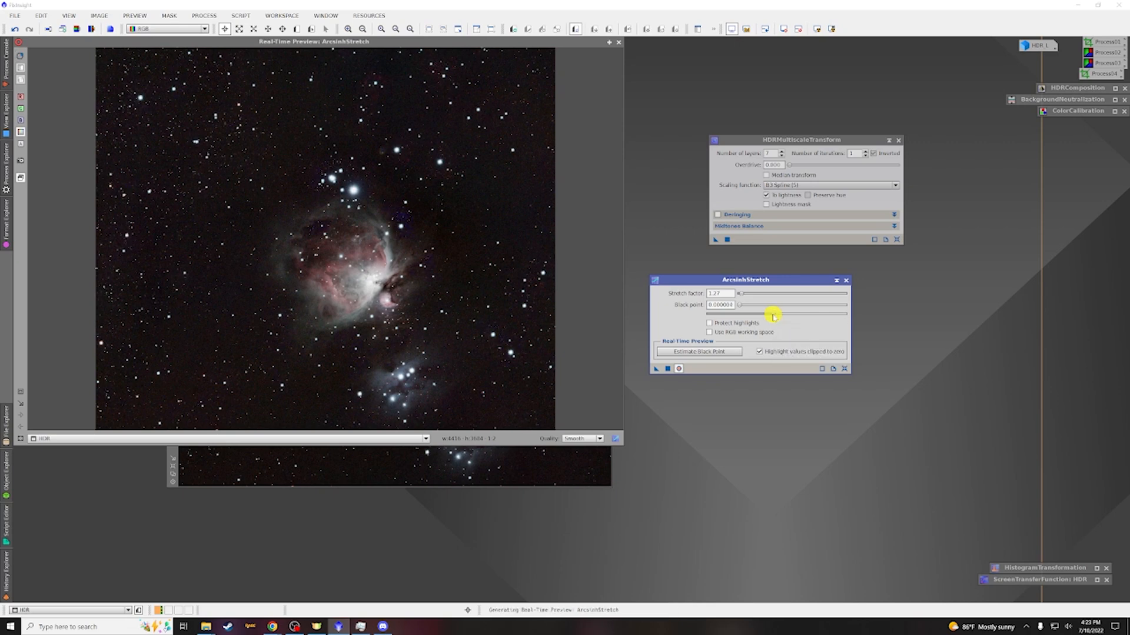
left_click_drag(773, 315, 773, 316)
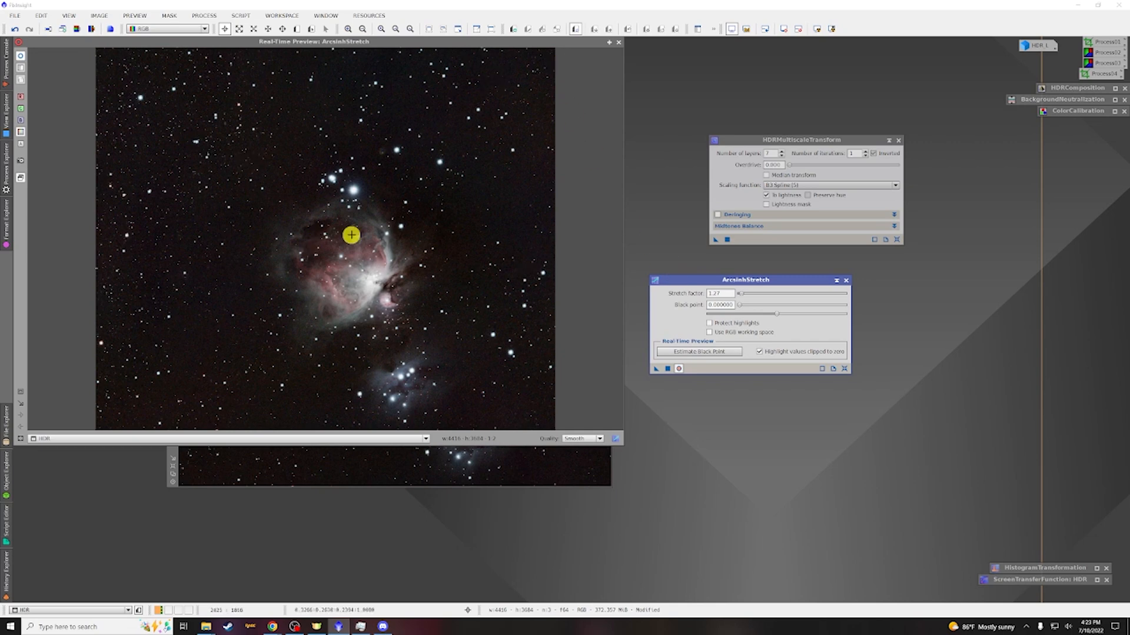
left_click(618, 44)
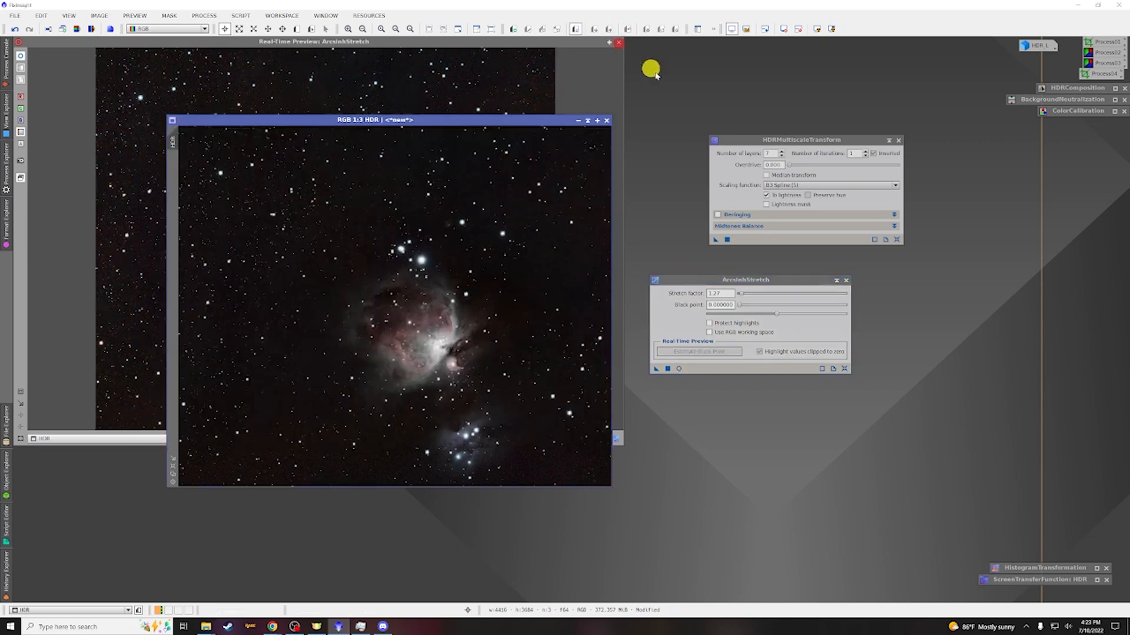
left_click(654, 369)
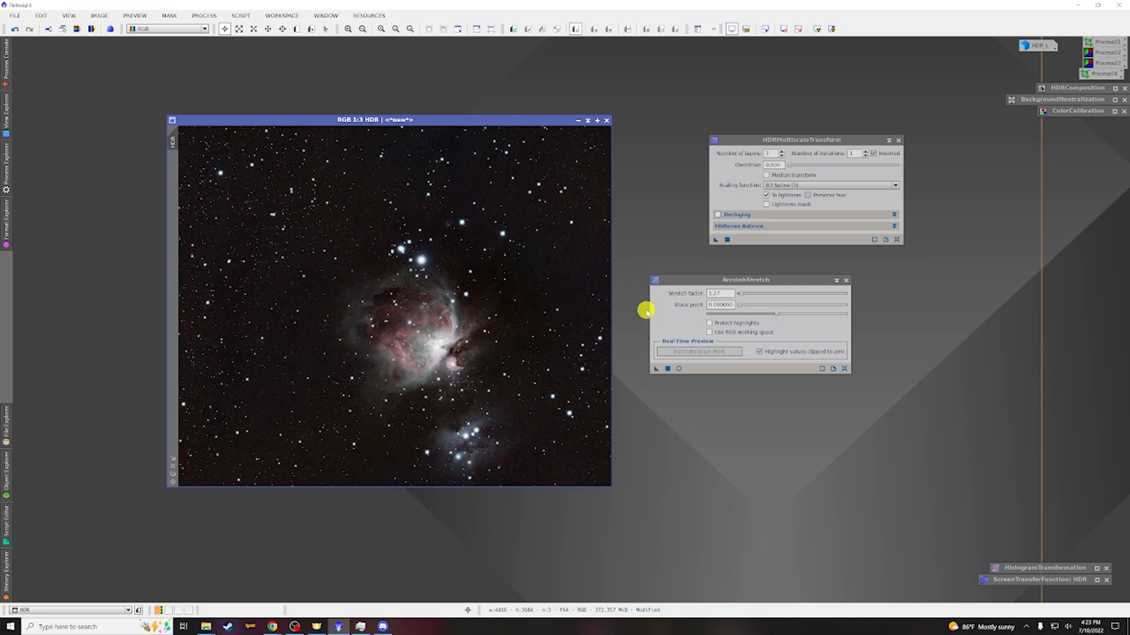
Apply HDRMultiscaleTransform again to the stretched HDR image
left_click_drag(794, 140, 757, 126)
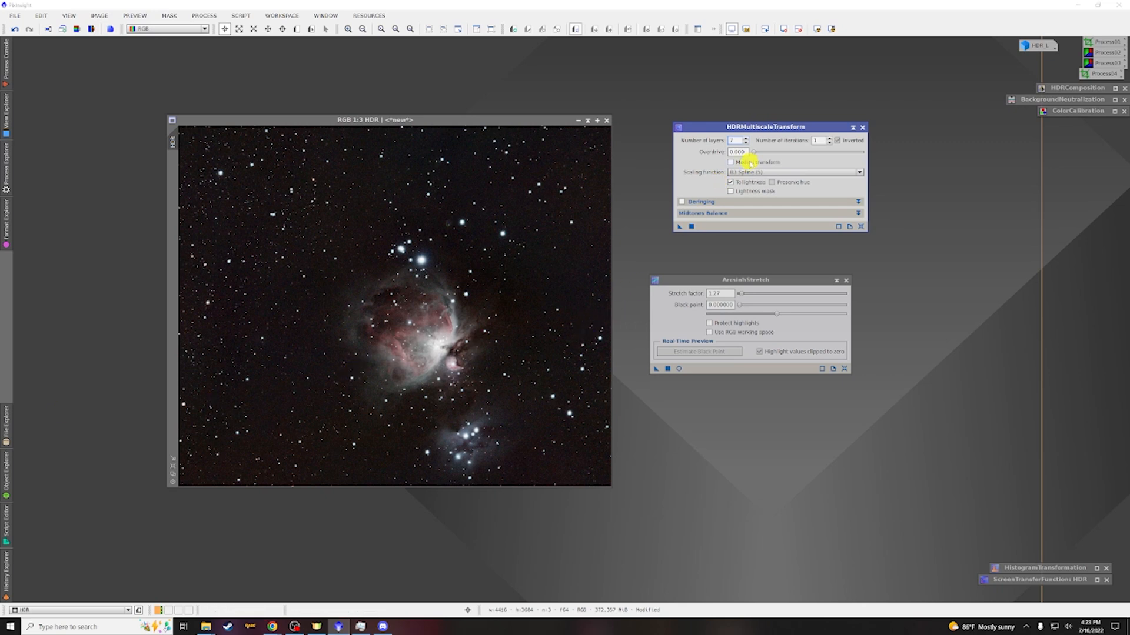
left_click_drag(679, 226, 468, 192)
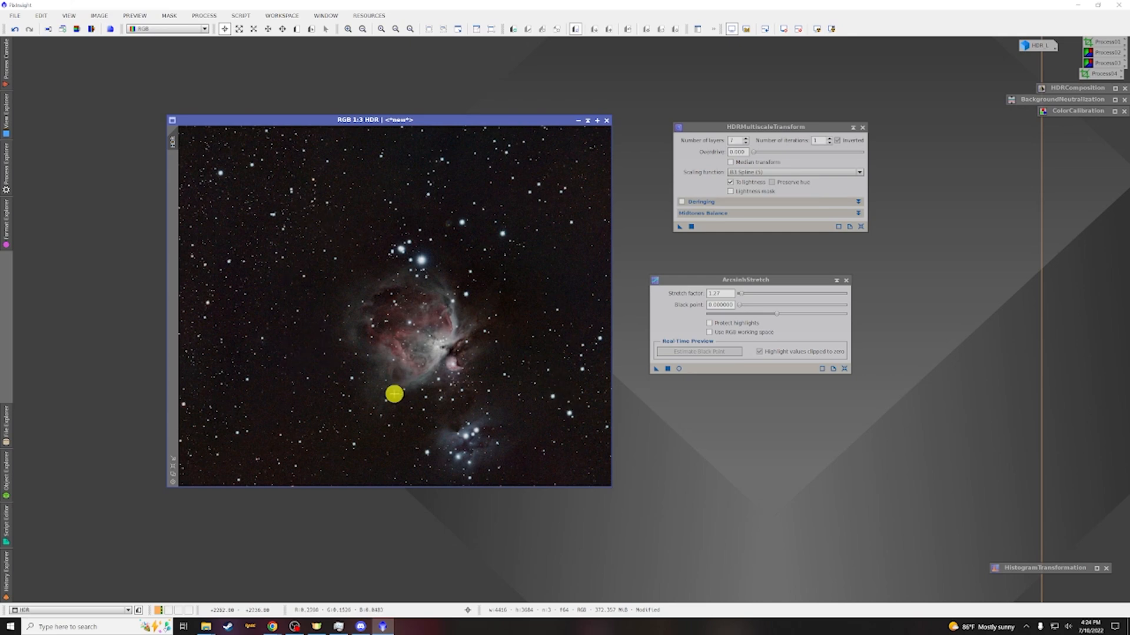
scroll(314, 383, "up", 1)
scroll(314, 383, "up", 1)
scroll(318, 371, "down", 3)
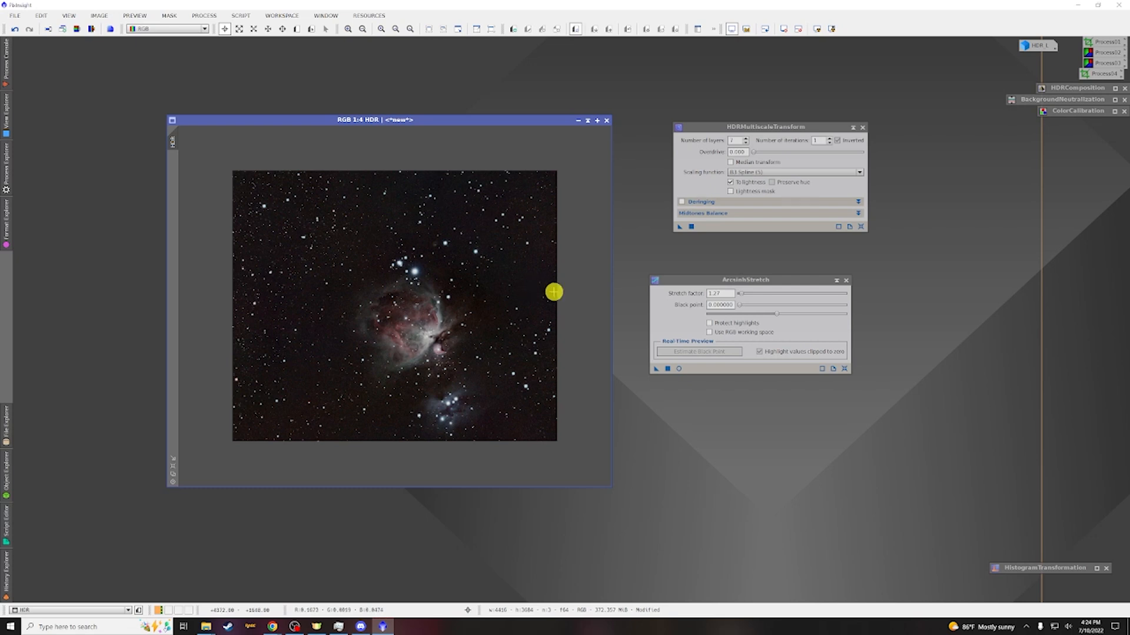
Collapse the HDRMultiscaleTransform and ArcsinhStretch dialogs and dock them at the workspace edge
left_click(853, 125)
left_click(836, 280)
left_click_drag(764, 177, 1071, 122)
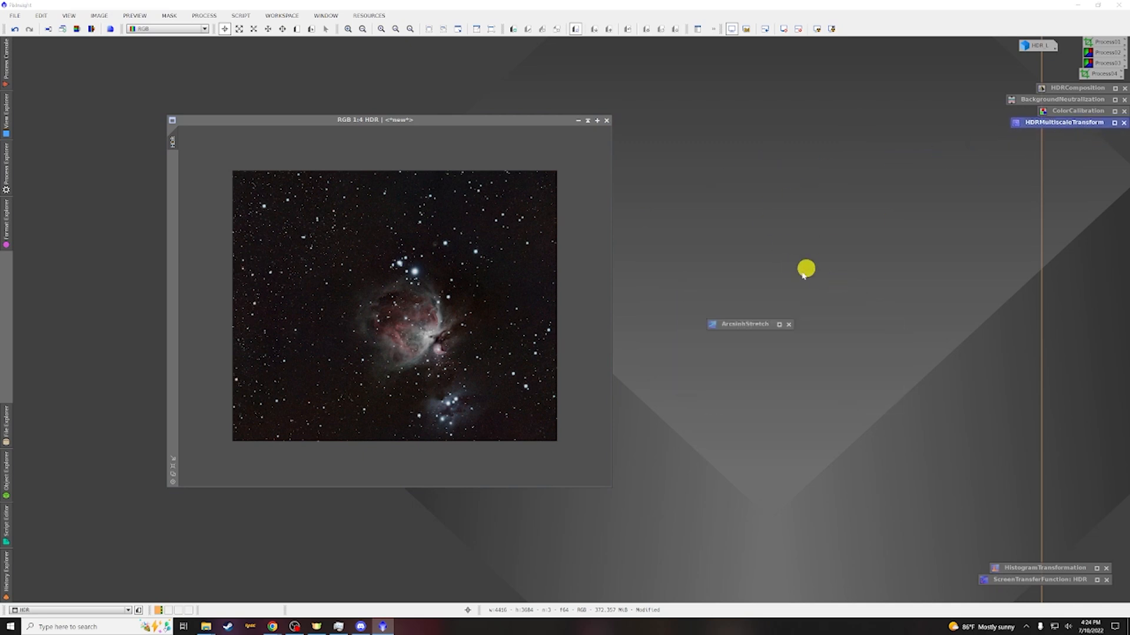
left_click_drag(756, 323, 1068, 134)
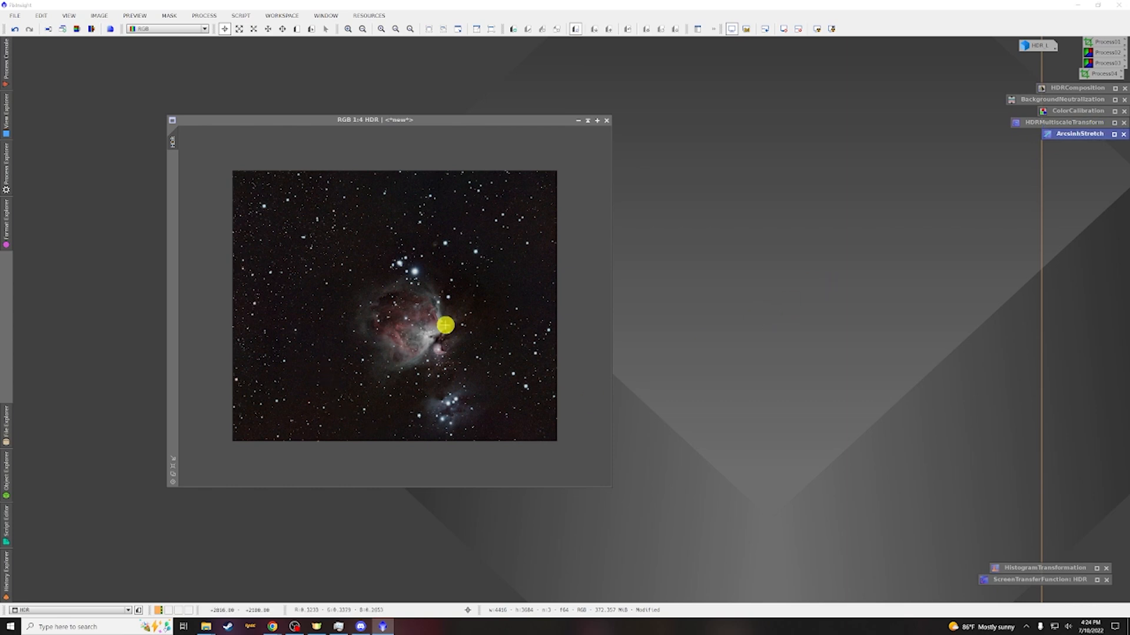
scroll(443, 323, "up", 1)
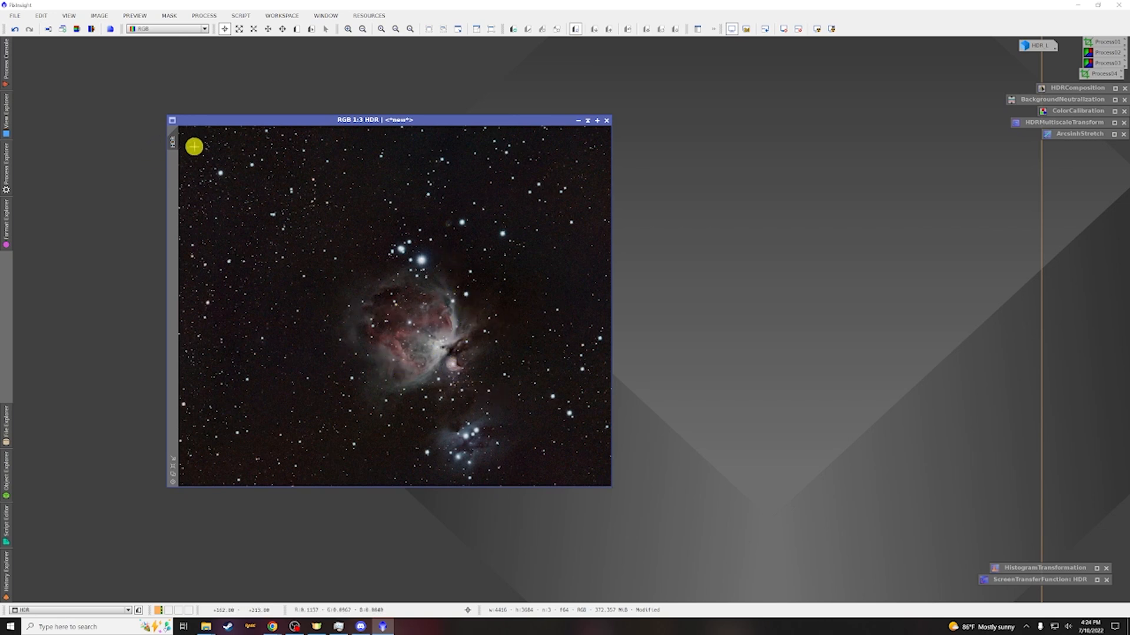
Open RangeSelection and turn on its real-time preview
left_click(201, 16)
mouse_move(223, 30)
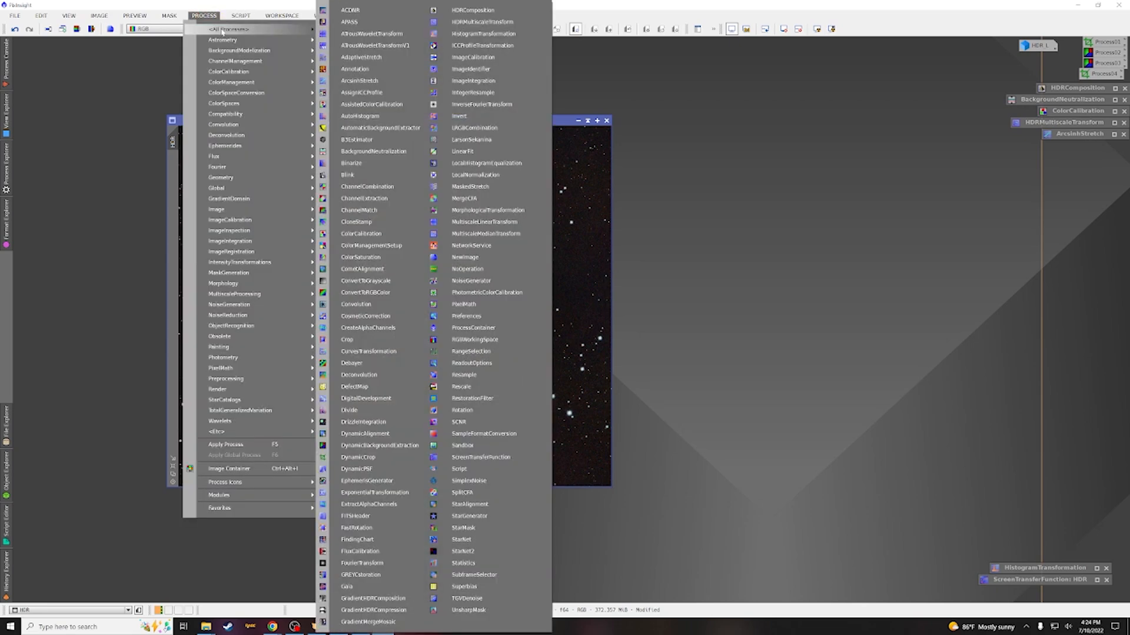
left_click(500, 353)
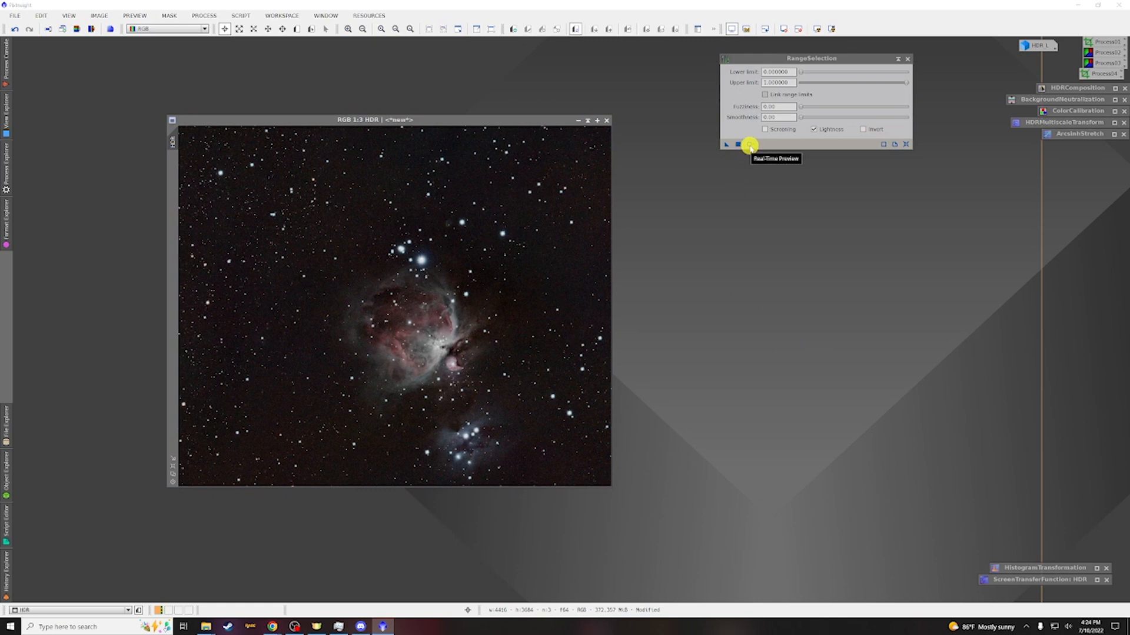
left_click(750, 144)
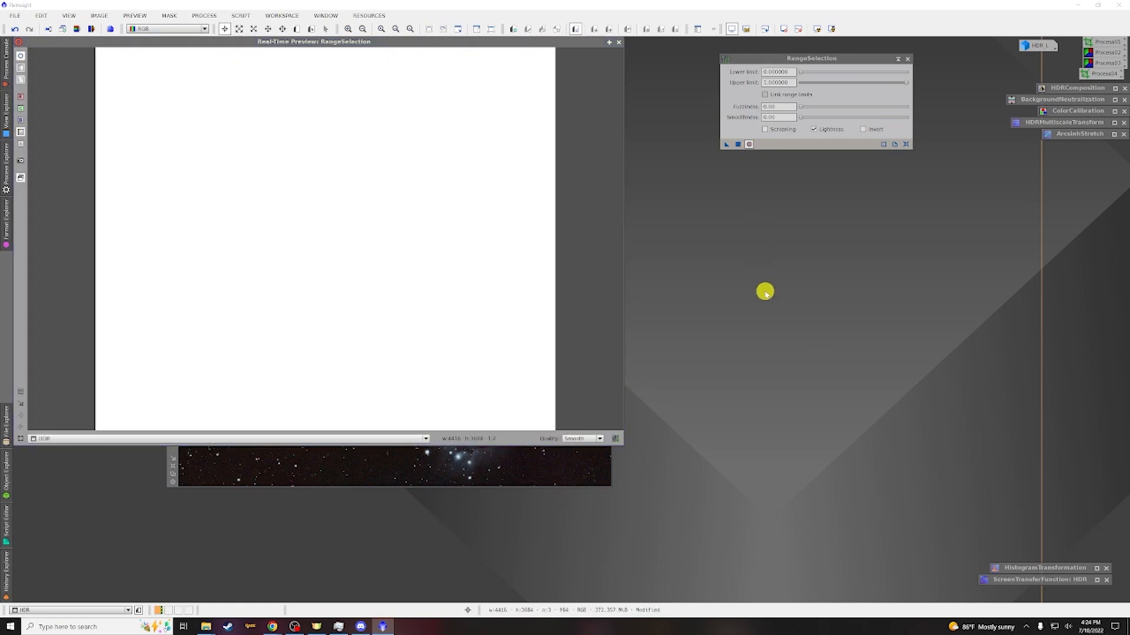
Set the RangeSelection lower limit to 0.12 while previewing the mask
mouse_move(800, 72)
left_mouse_down()
mouse_move(833, 73)
mouse_move(822, 76)
left_mouse_up()
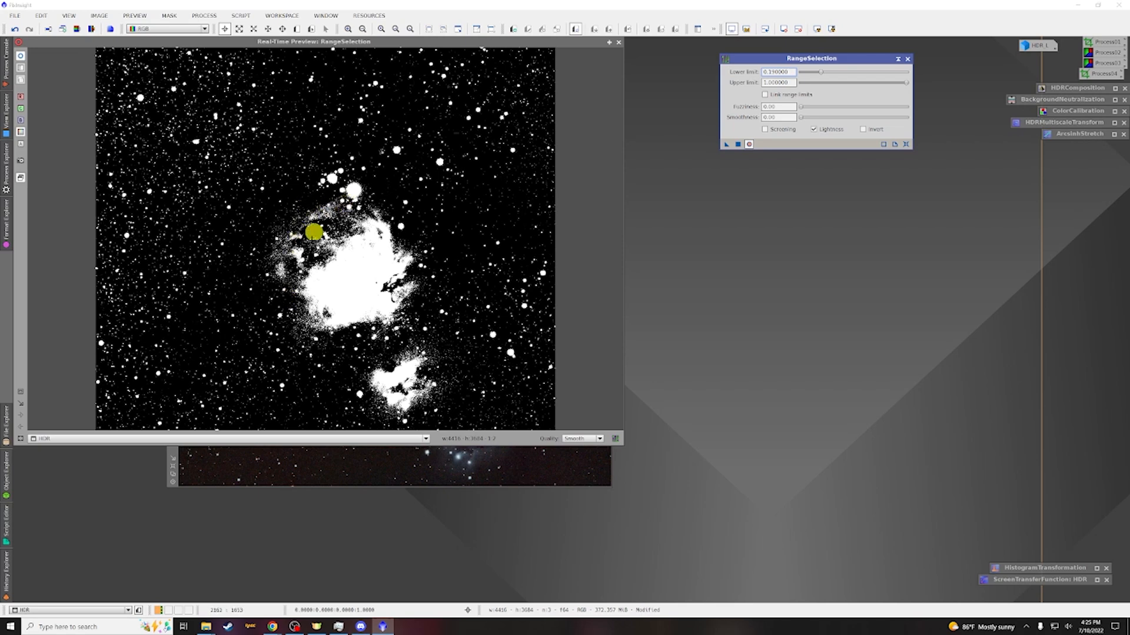
left_click(304, 454)
left_click_drag(401, 45, 634, 368)
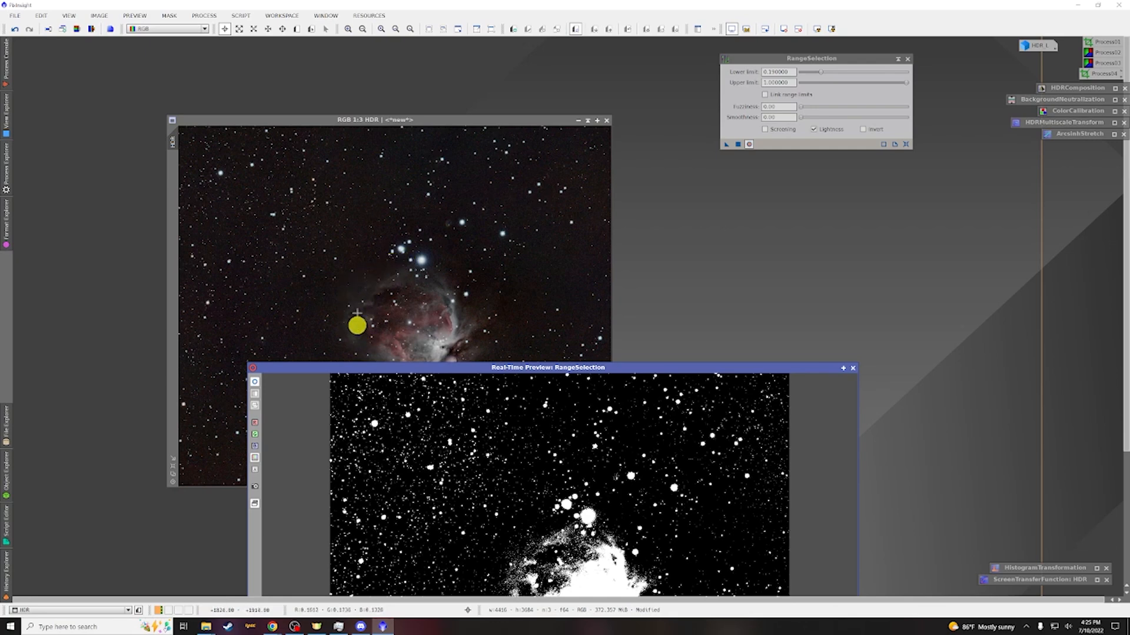
left_click_drag(497, 367, 322, 94)
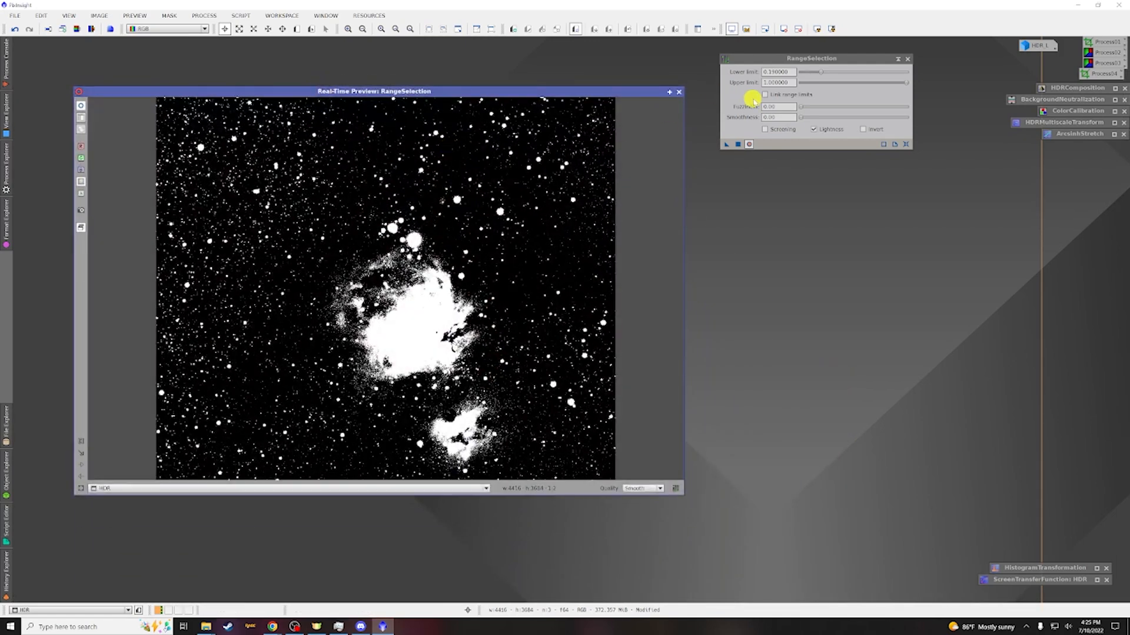
left_click(822, 74)
mouse_move(821, 74)
left_mouse_down()
mouse_move(802, 106)
mouse_move(893, 112)
mouse_move(873, 120)
mouse_move(846, 107)
mouse_move(879, 117)
mouse_move(815, 71)
left_mouse_up()
Set fuzziness to 0.40 and smoothness to 89.5, then close the preview
left_click_drag(847, 107, 852, 106)
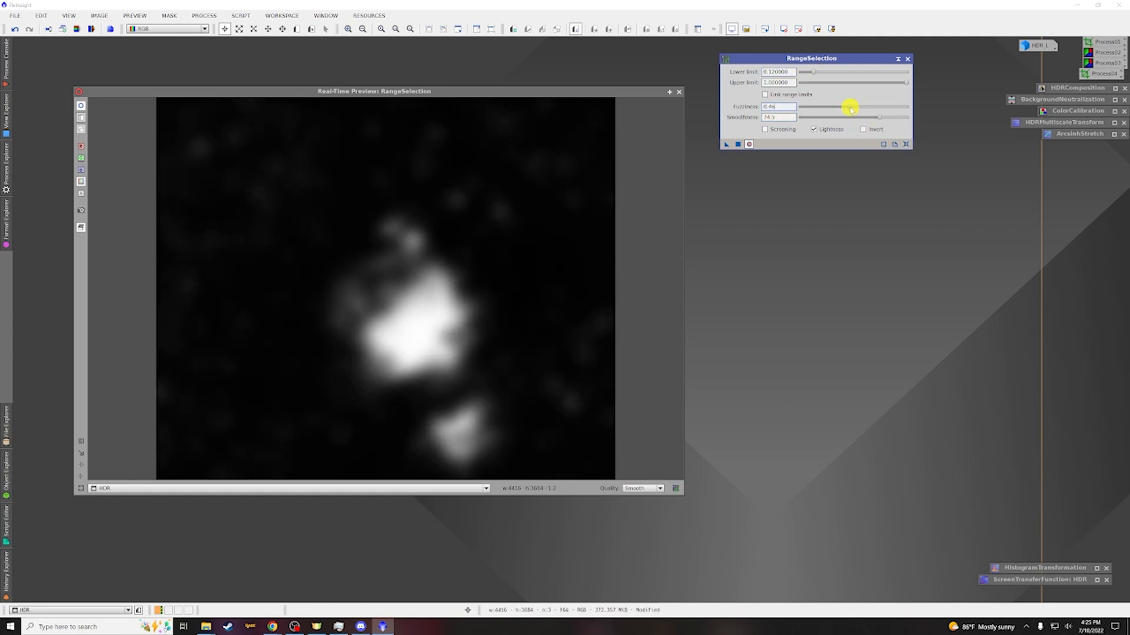
left_click_drag(849, 106, 852, 107)
left_click_drag(879, 117, 895, 117)
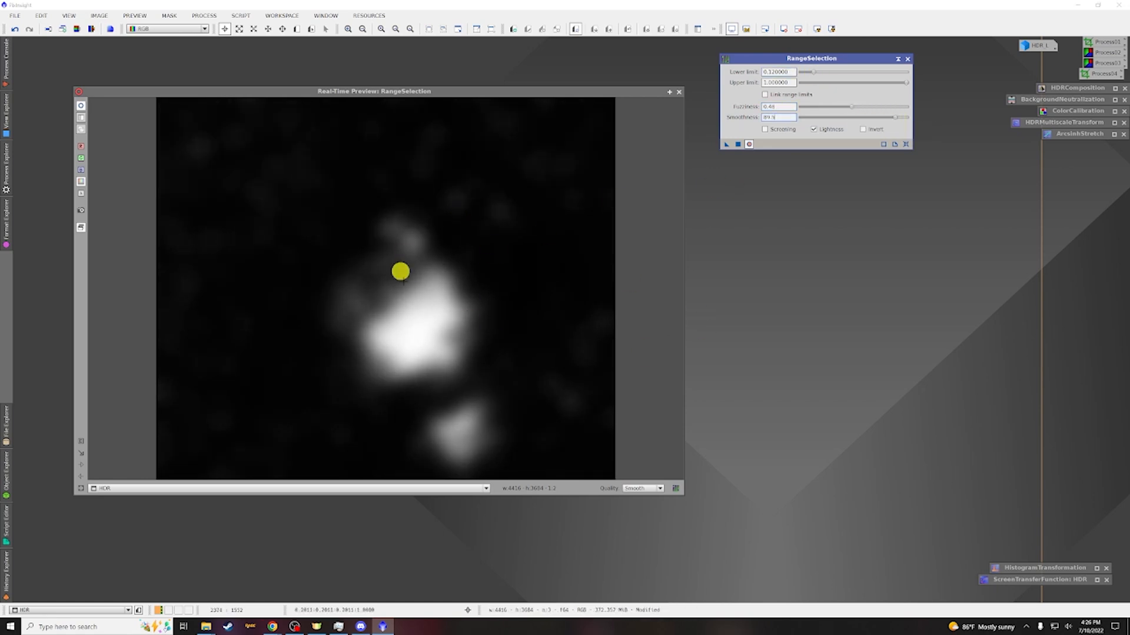
left_click(680, 93)
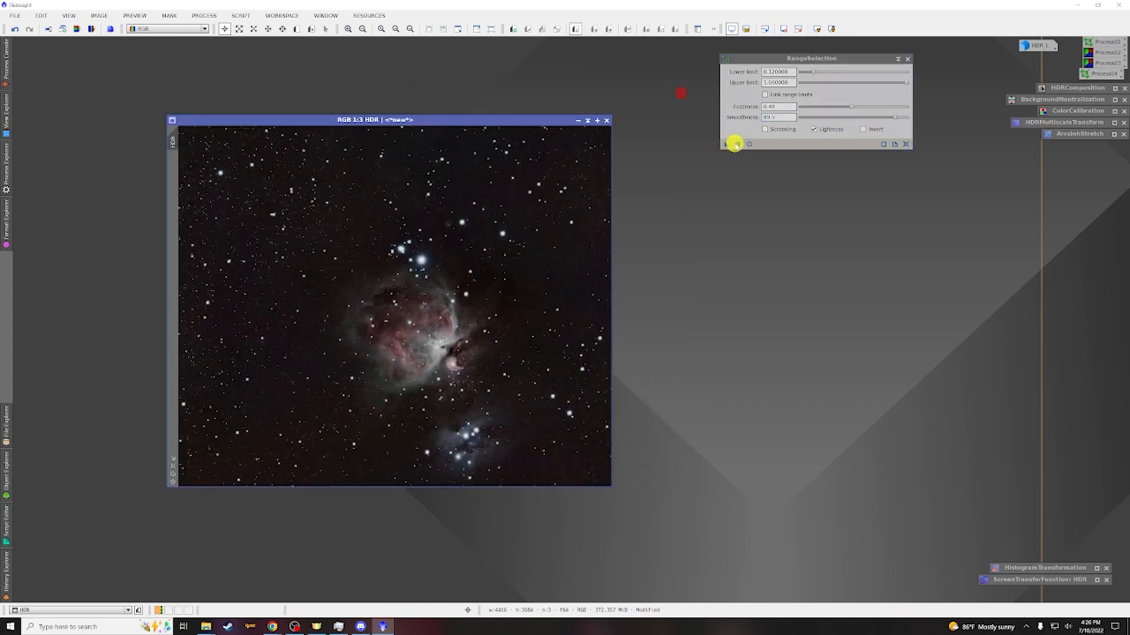
Generate the range mask from the HDR image and minimize the mask window
left_click(738, 145)
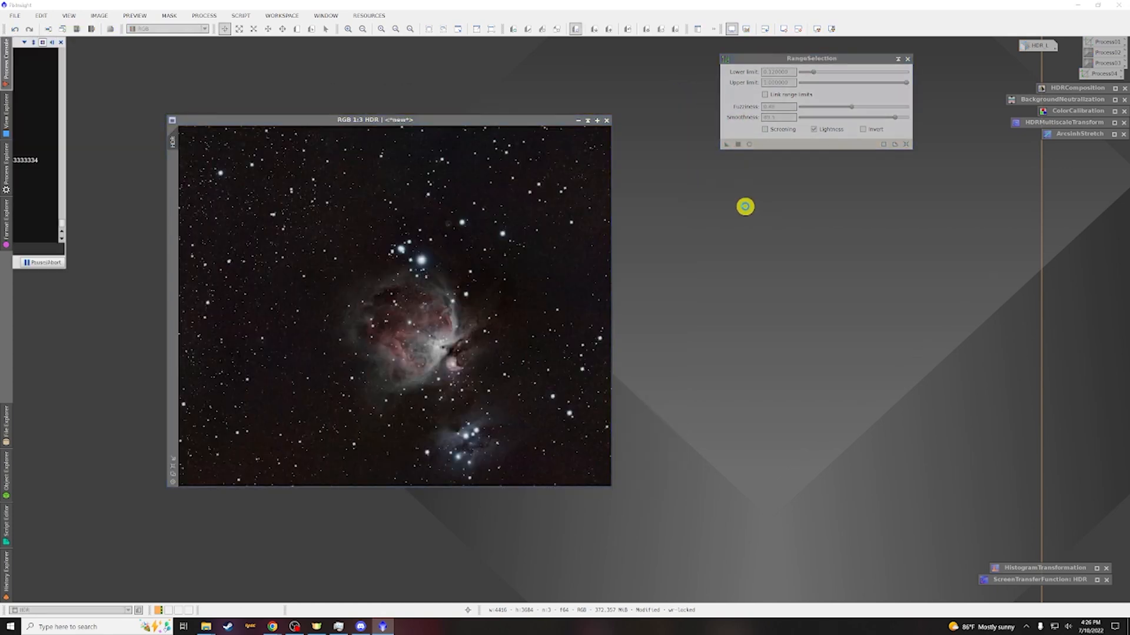
left_click_drag(254, 135, 320, 142)
left_click_drag(215, 145, 172, 171)
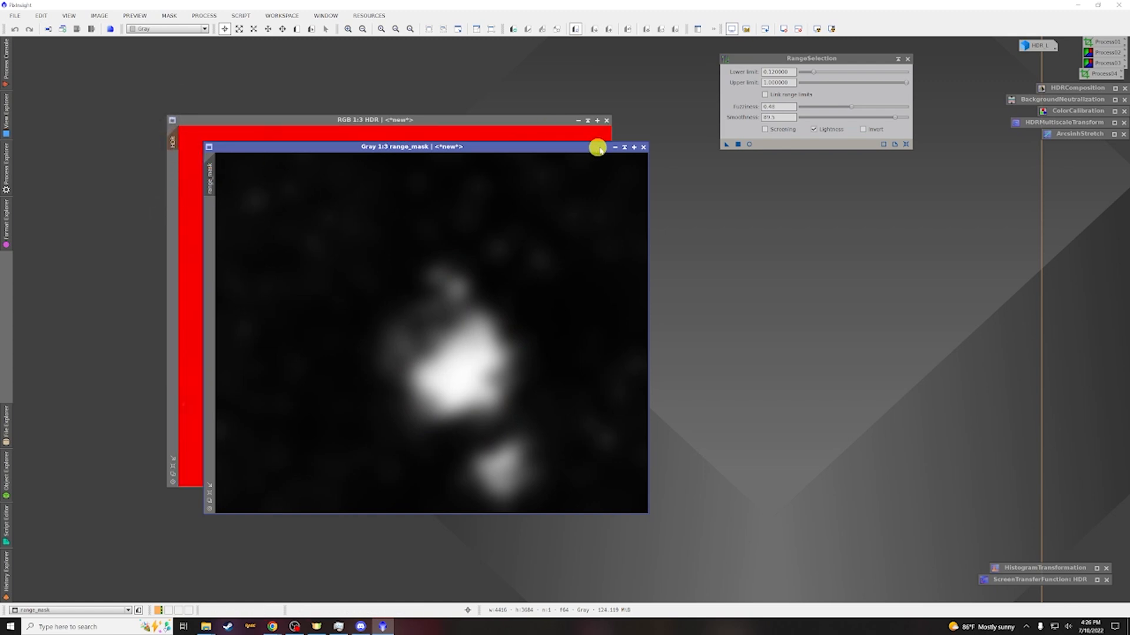
left_click(616, 145)
Apply the range mask to the HDR image and hide the mask overlay
left_click_drag(445, 334, 43, 45)
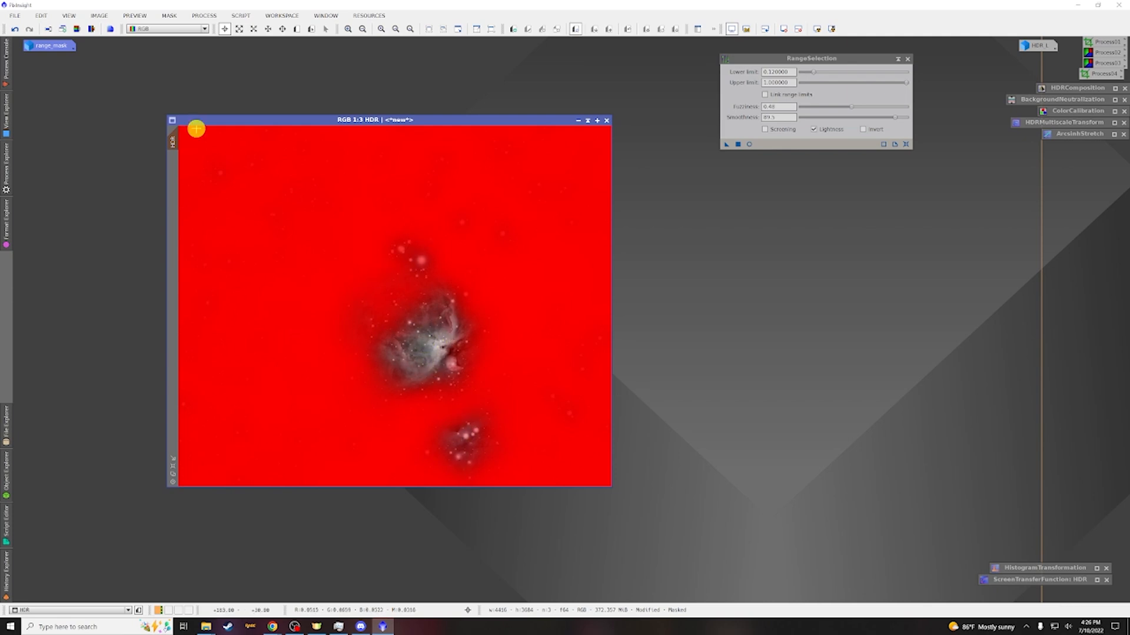
key("ctrl+k")
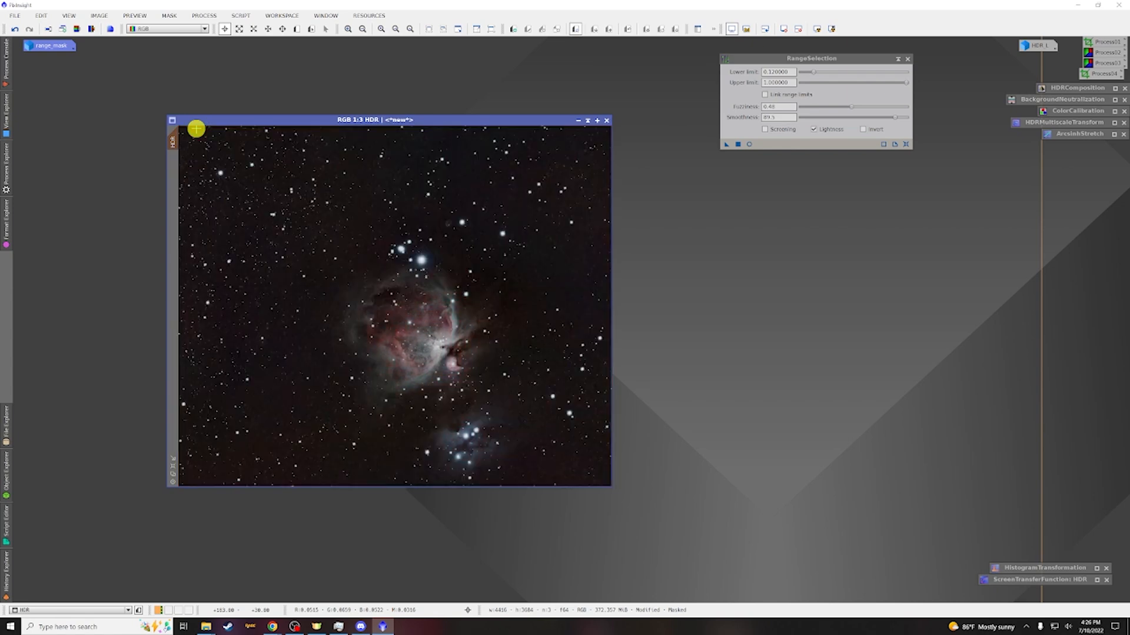
Open LocalHistogramEqualization and turn on its real-time preview
left_click(207, 17)
mouse_move(235, 29)
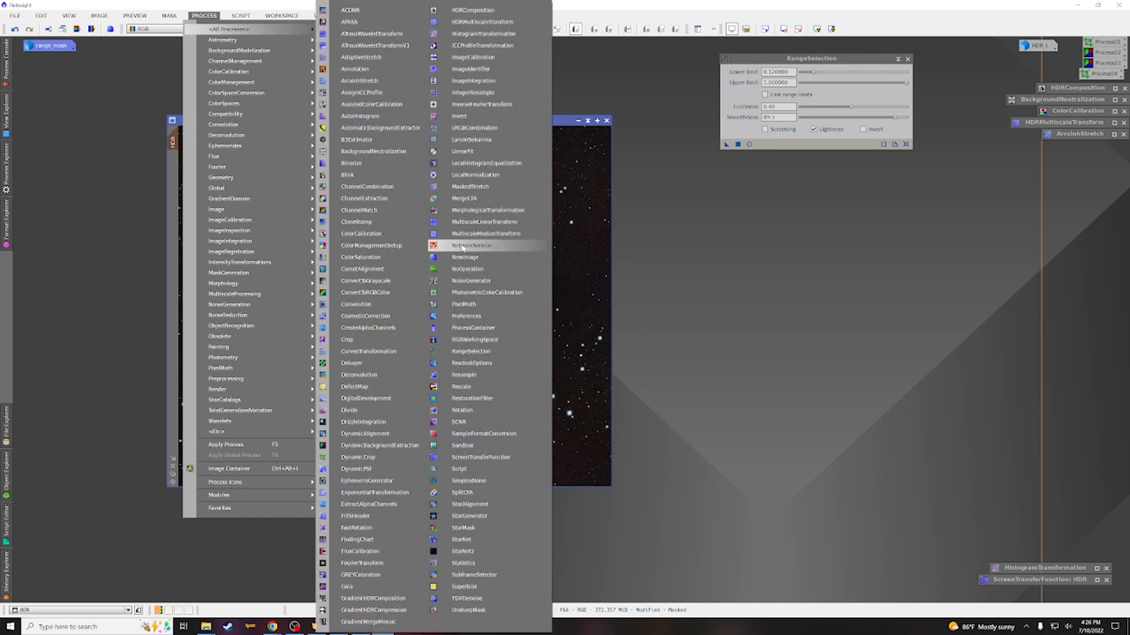
left_click(476, 163)
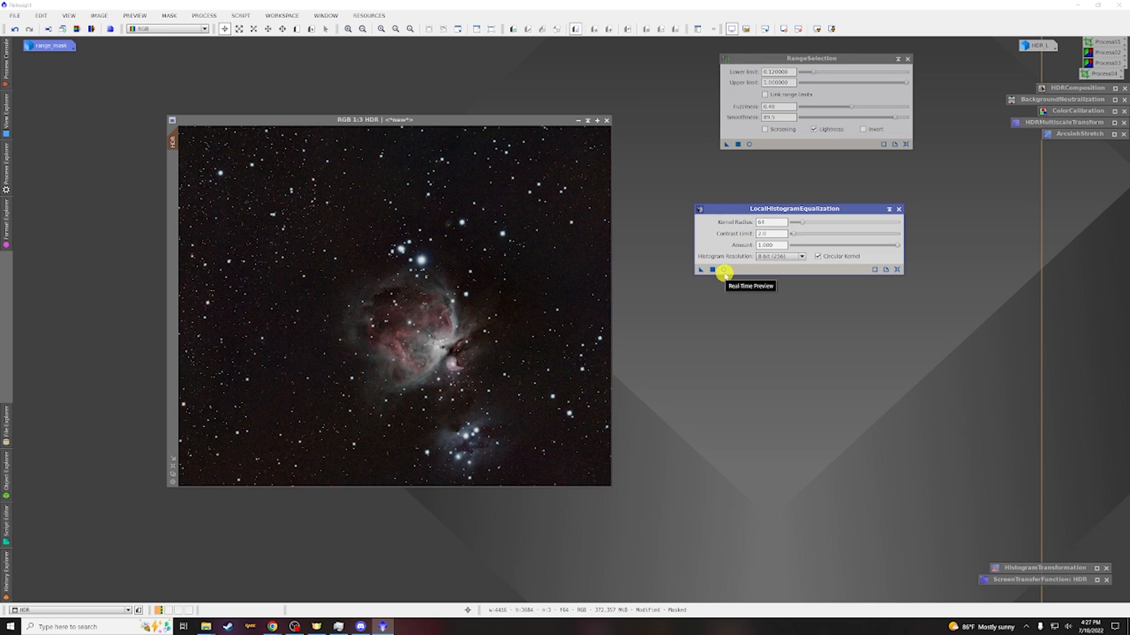
left_click(723, 270)
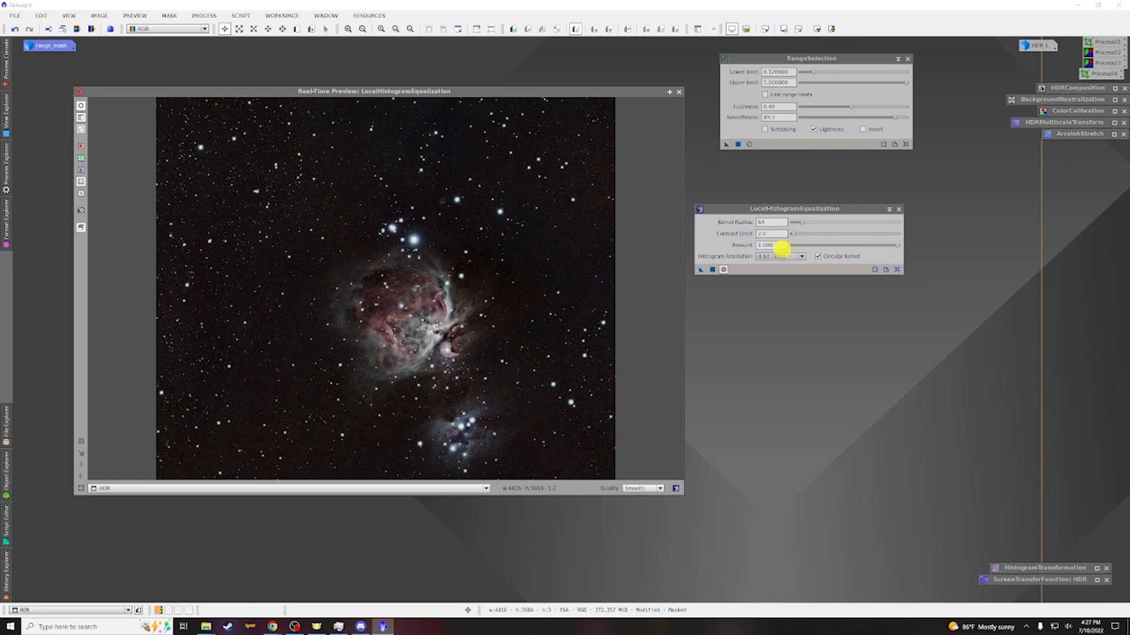
Set the LocalHistogramEqualization amount to 0.120 while previewing the result
left_click_drag(896, 248, 898, 246)
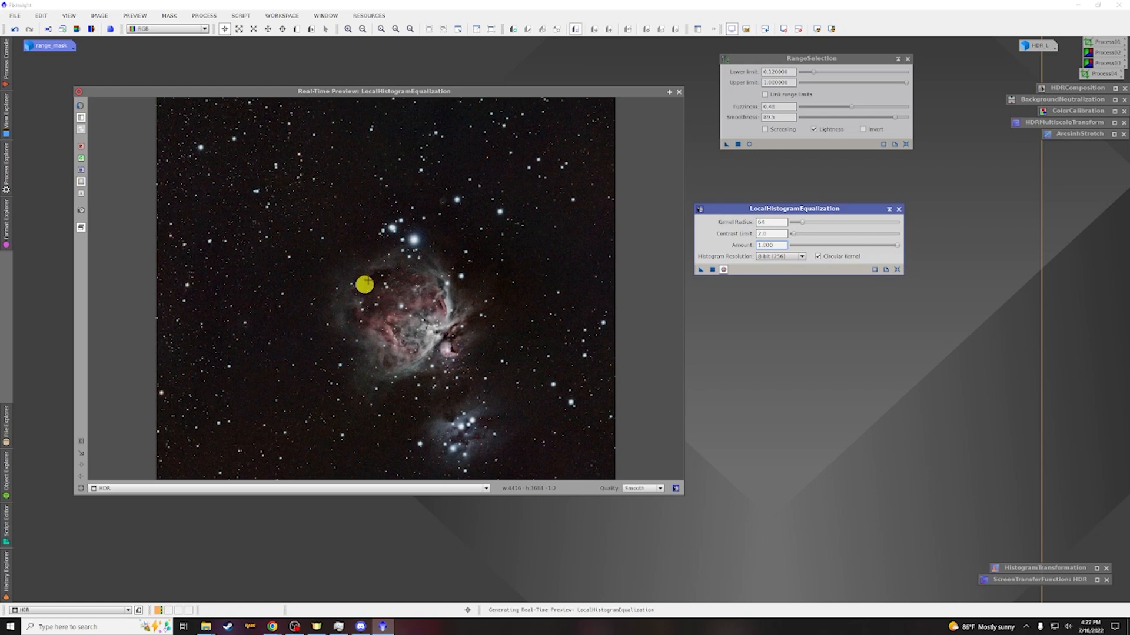
left_click_drag(896, 246, 798, 251)
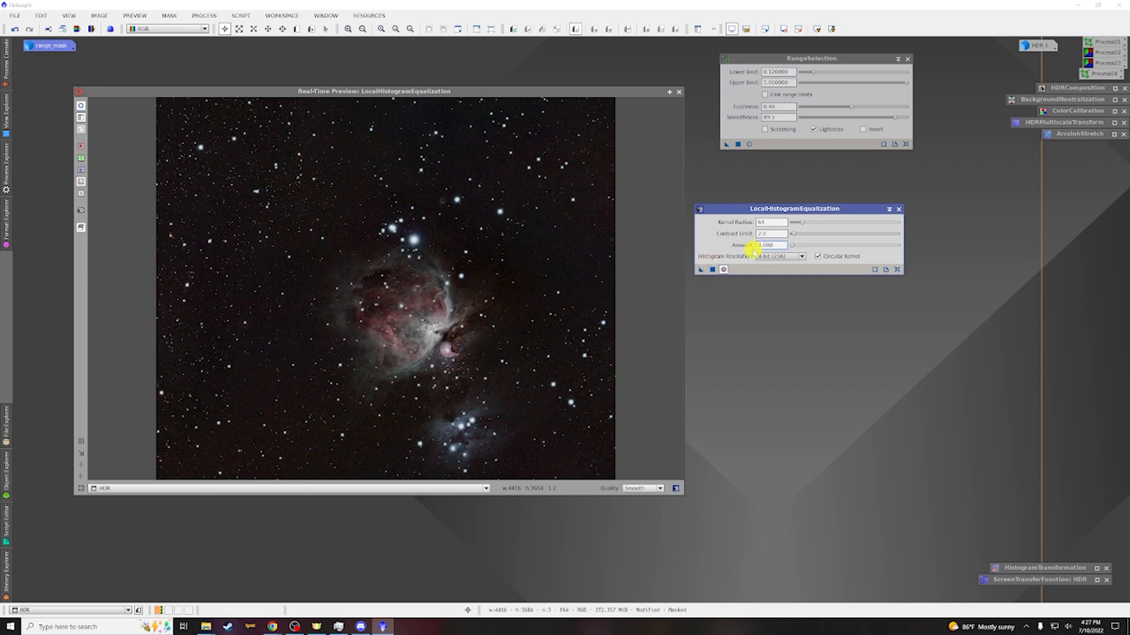
left_click(793, 246)
left_click_drag(793, 245, 795, 247)
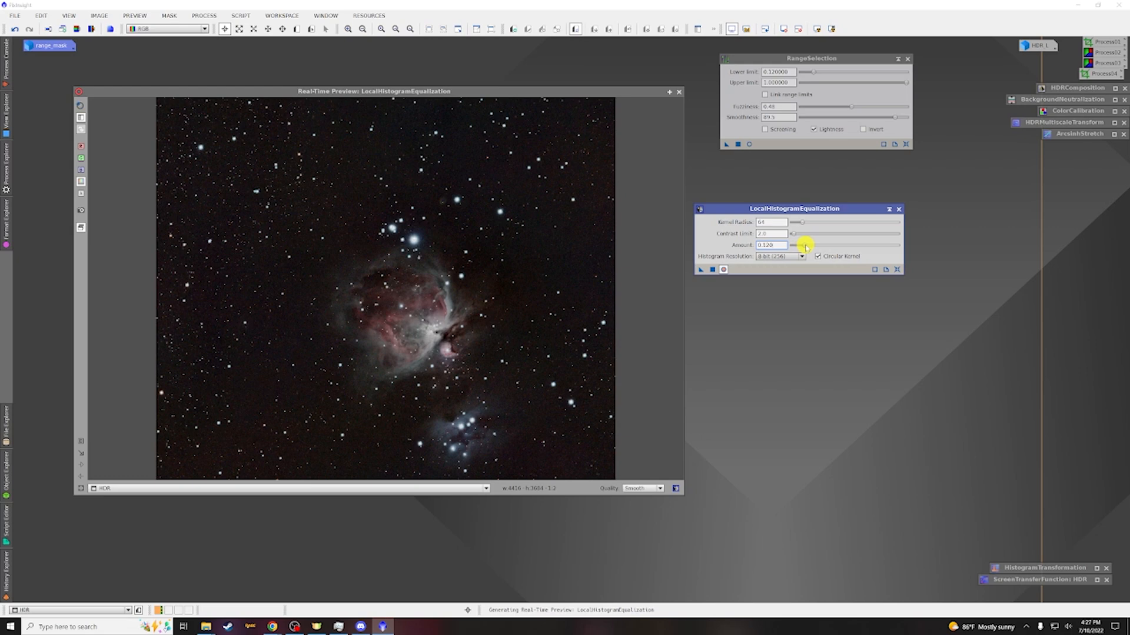
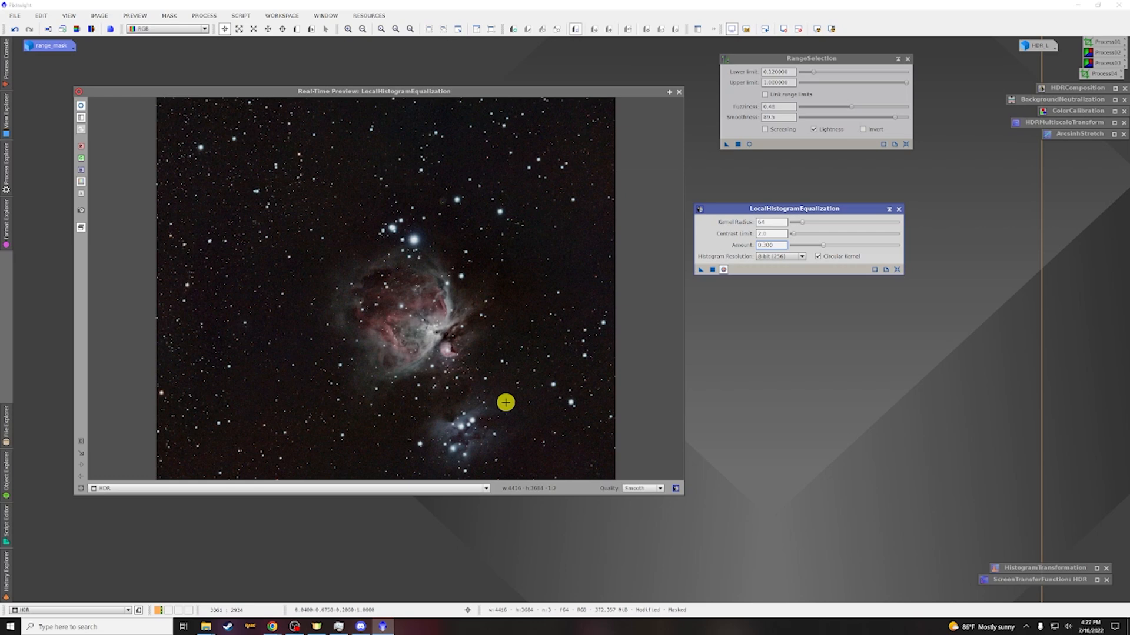
Set the LocalHistogramEqualization amount to 0.200 and apply it to the HDR image
left_click(821, 246)
left_click(679, 93)
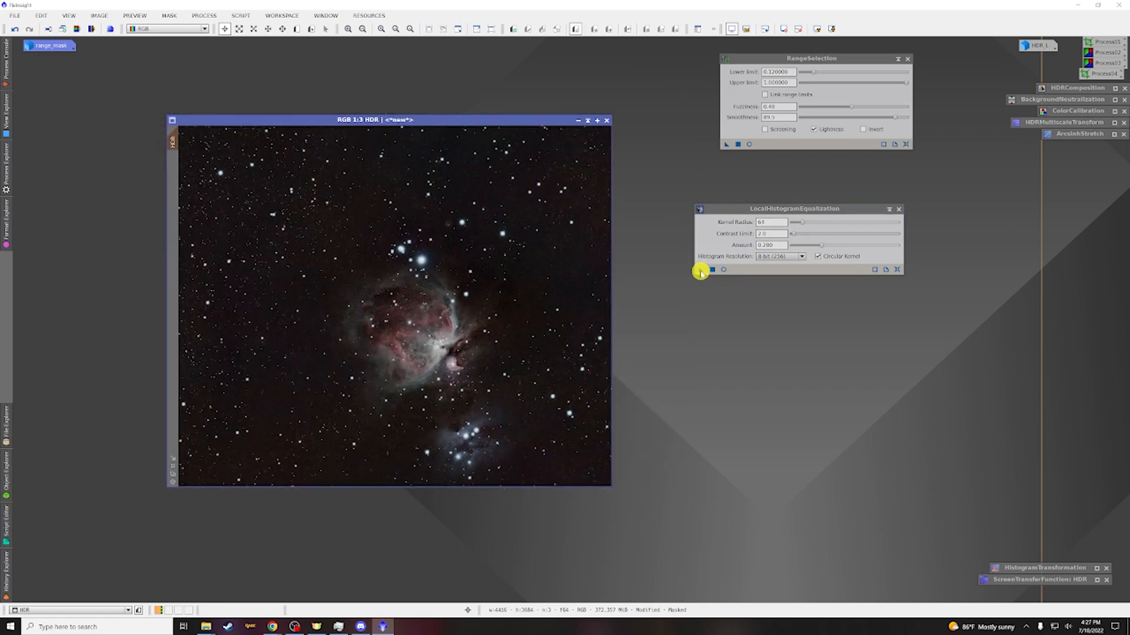
left_click_drag(700, 270, 466, 301)
scroll(454, 360, "up", 2)
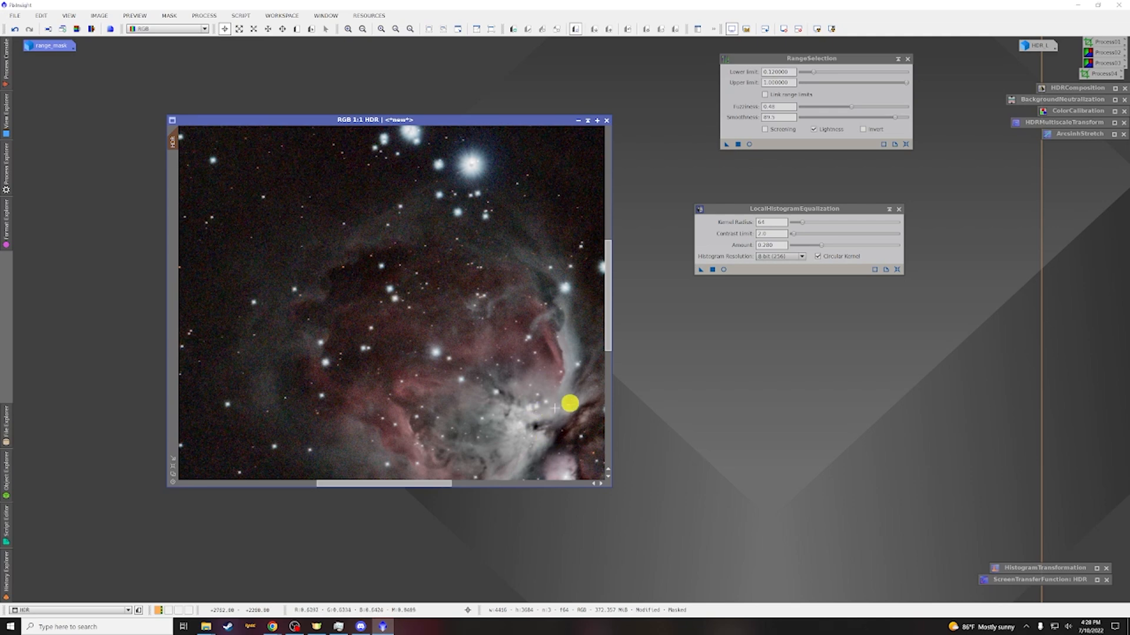
scroll(559, 392, "down", 2)
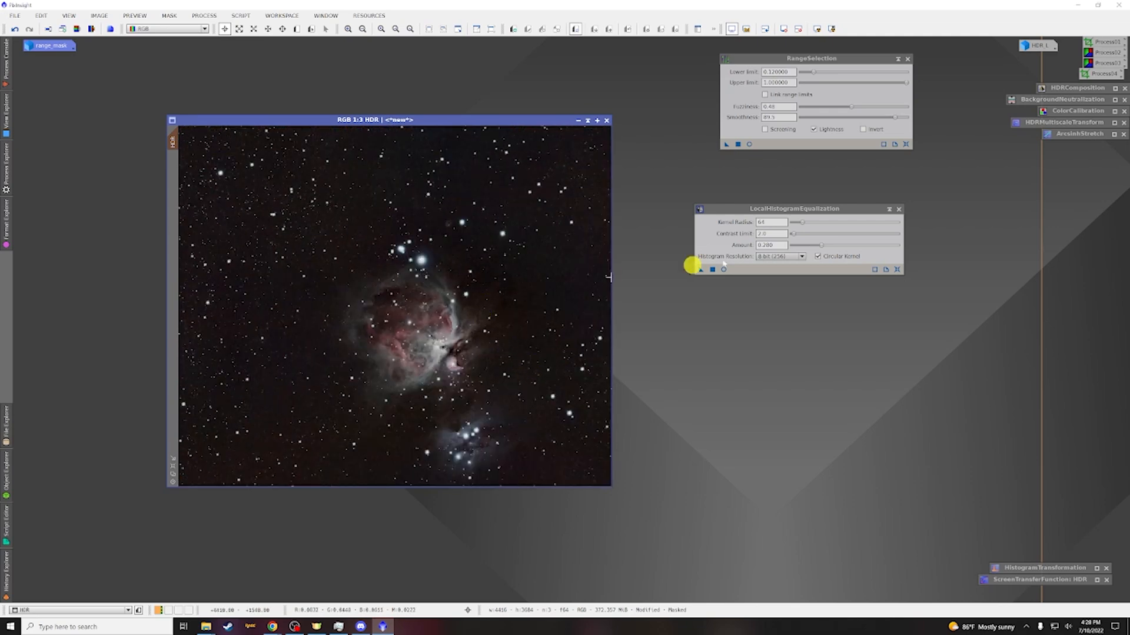
Iconize the LocalHistogramEqualization window and remove the range mask from the HDR image
left_click(889, 209)
left_click_drag(801, 248, 1069, 147)
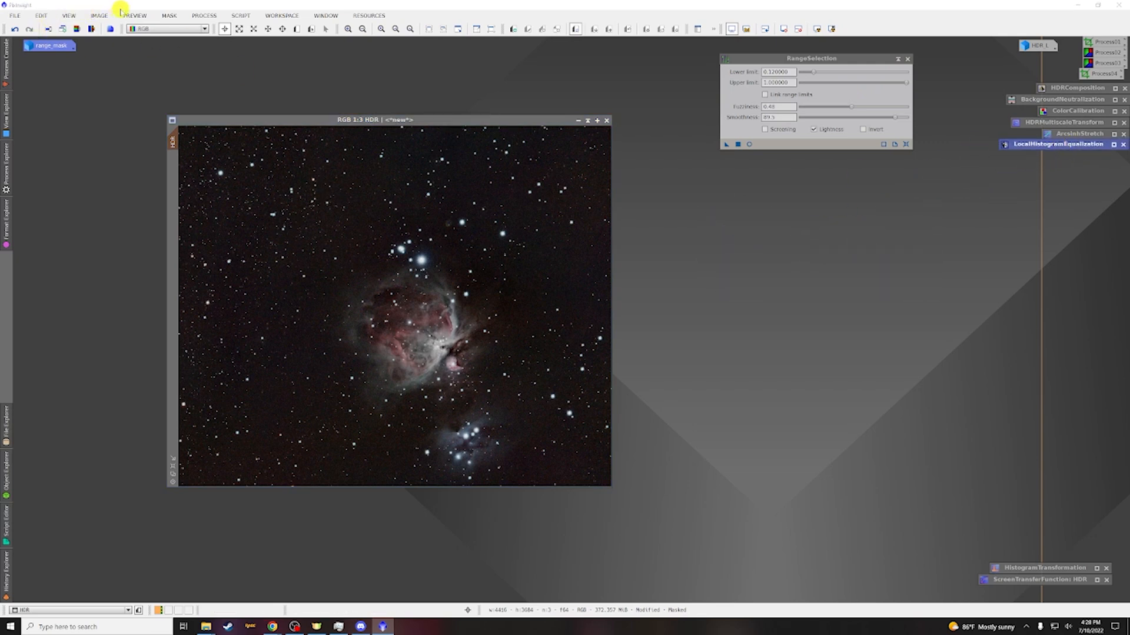
left_click(169, 15)
left_click(187, 43)
left_click(248, 119)
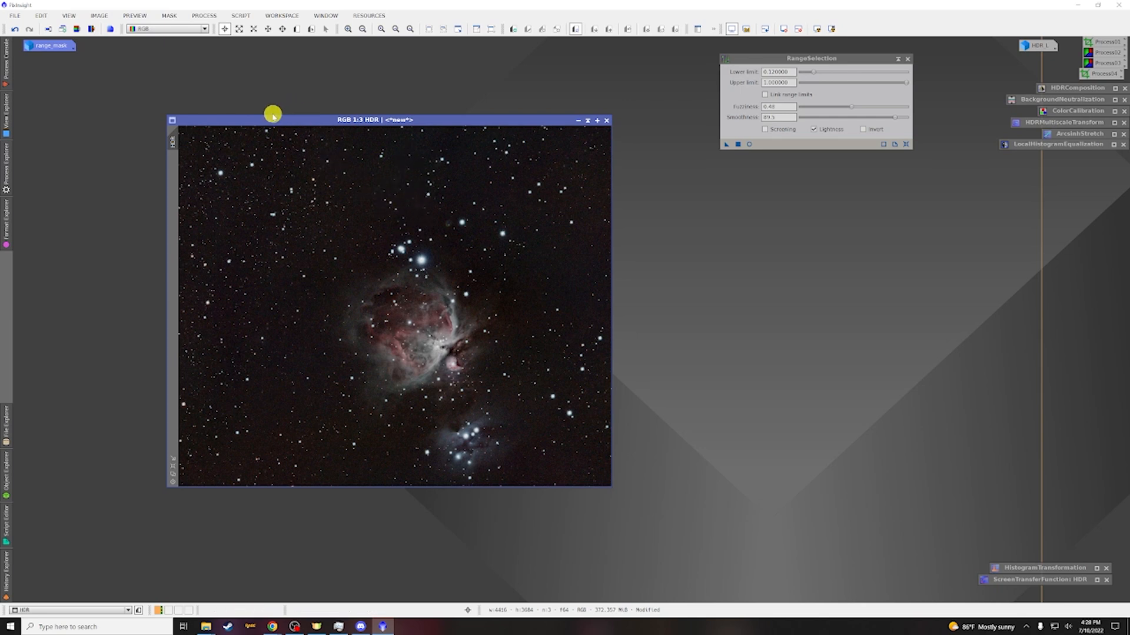
Extract the HDR image's lightness into a new grayscale image and minimize it
left_click(77, 28)
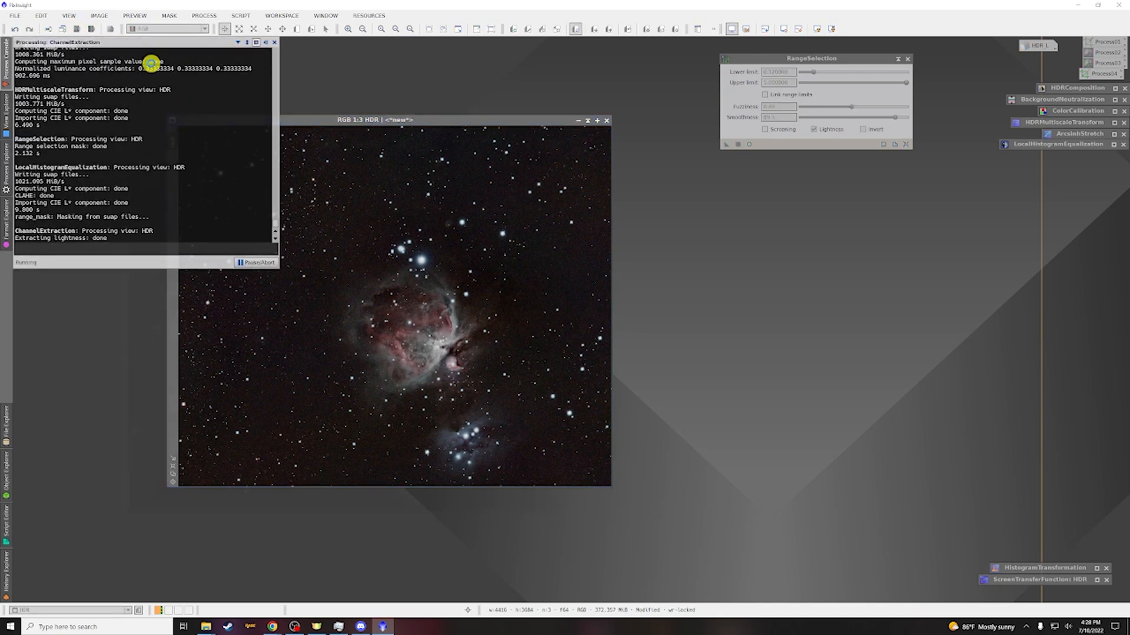
left_click_drag(283, 145, 444, 154)
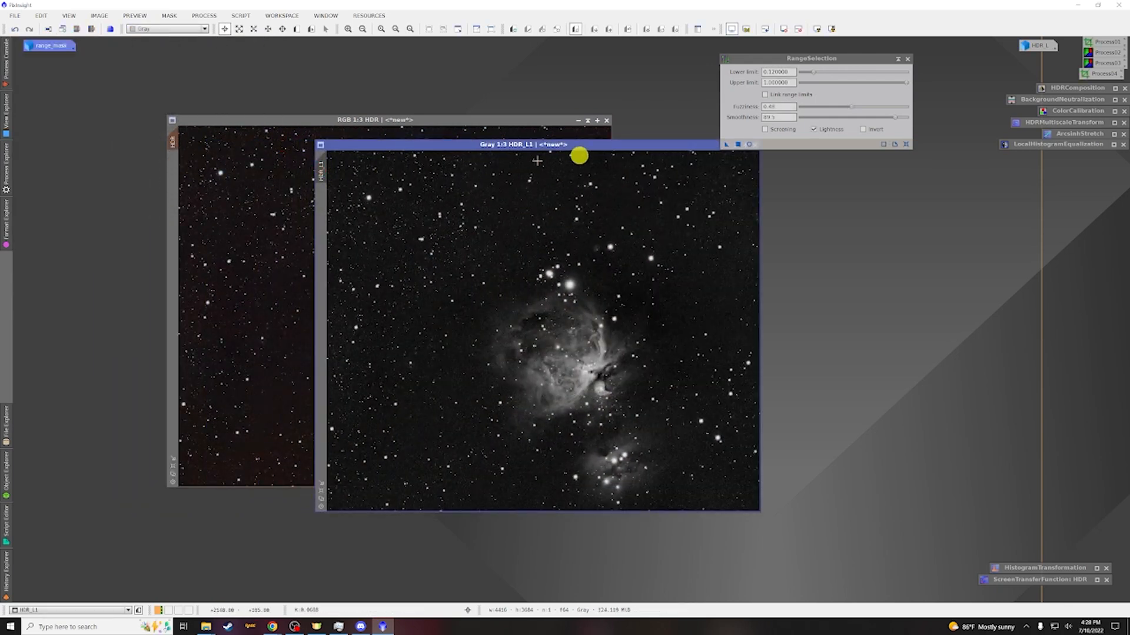
double_click(671, 147)
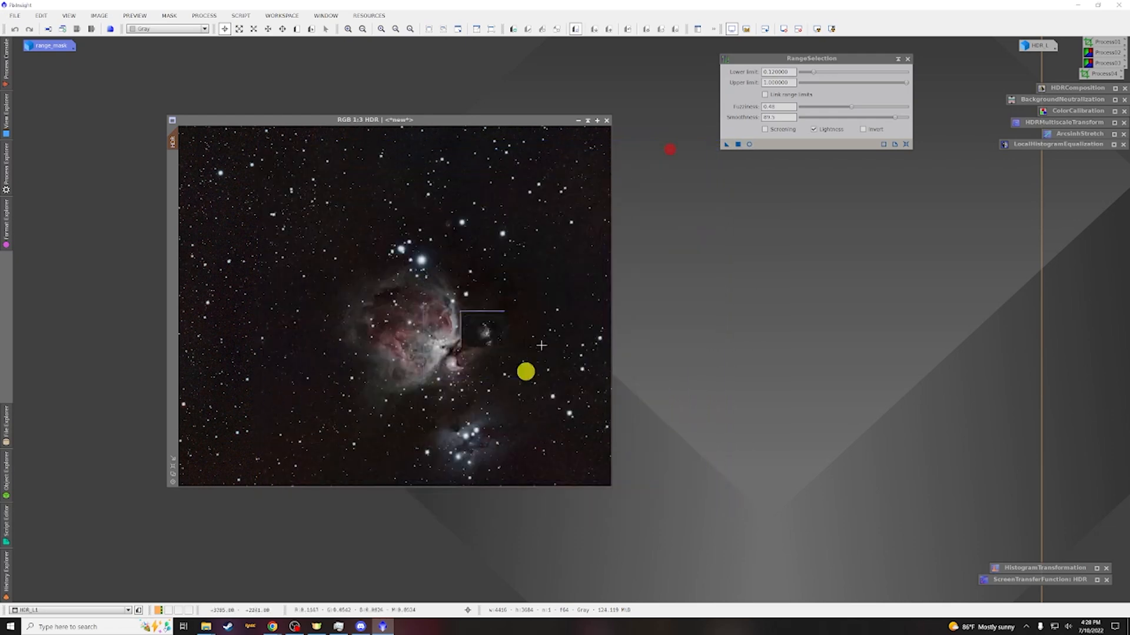
Apply the HDR_L1 lightness image as a mask on the HDR image and hide the mask overlay
left_click_drag(498, 334, 105, 53)
left_click_drag(105, 53, 103, 45)
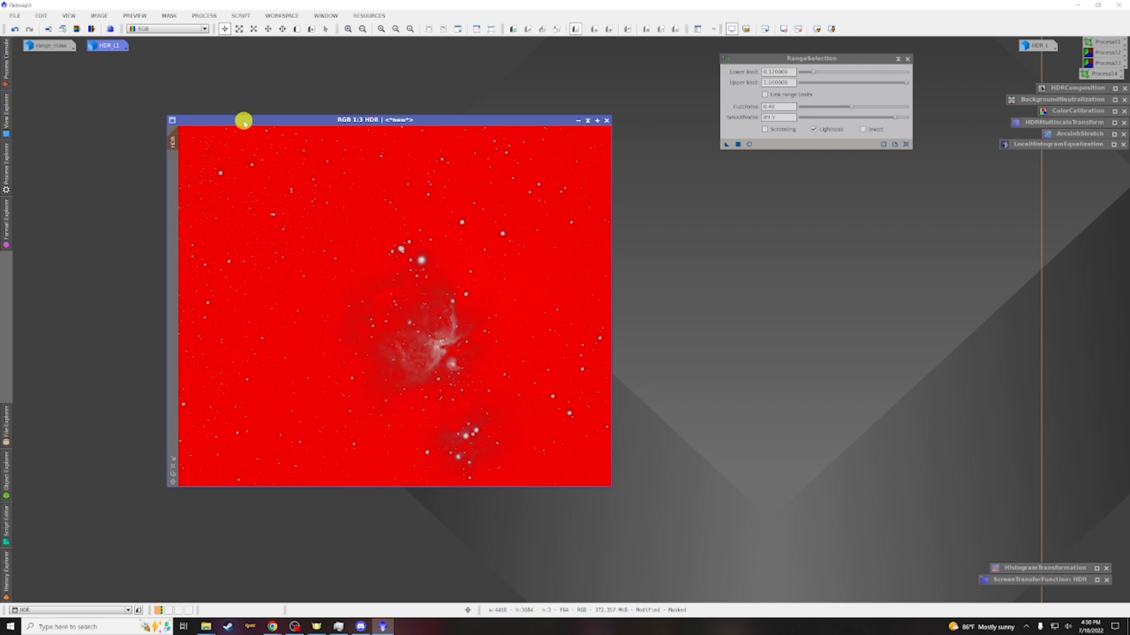
key("ctrl+k")
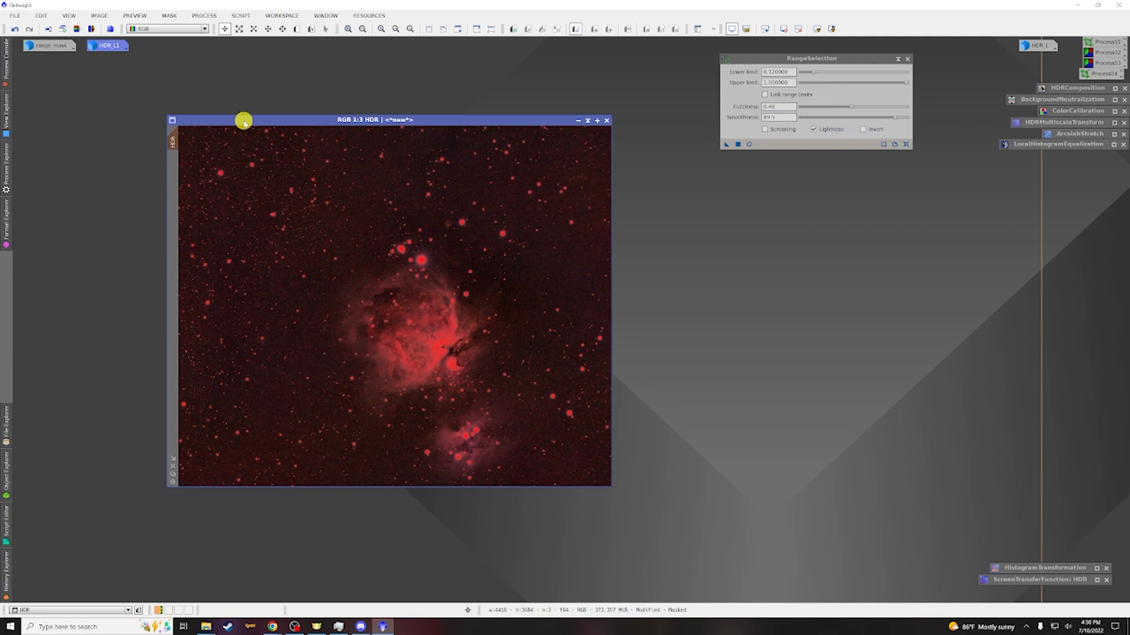
key("ctrl+k")
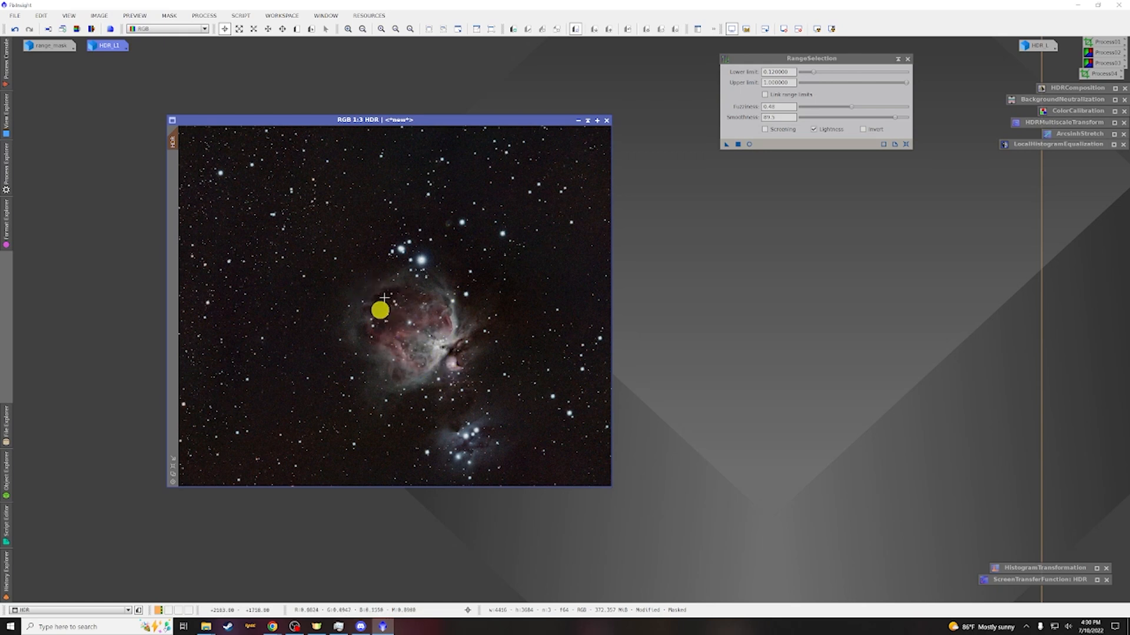
Open CurvesTransformation and turn on its real-time preview
left_click(204, 16)
mouse_move(217, 30)
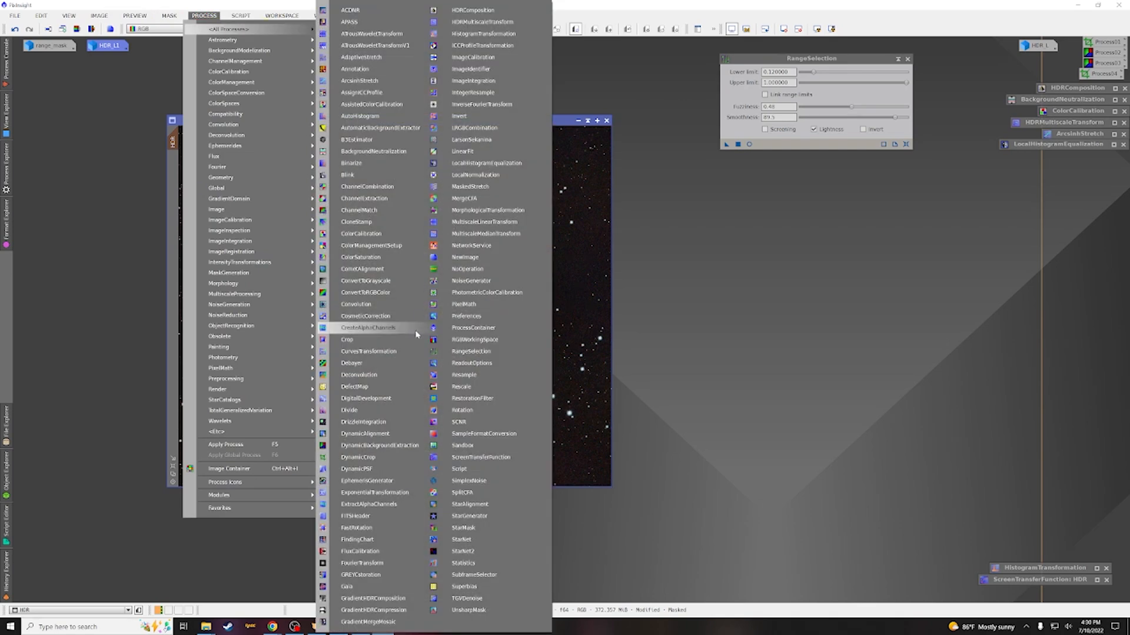
left_click(369, 351)
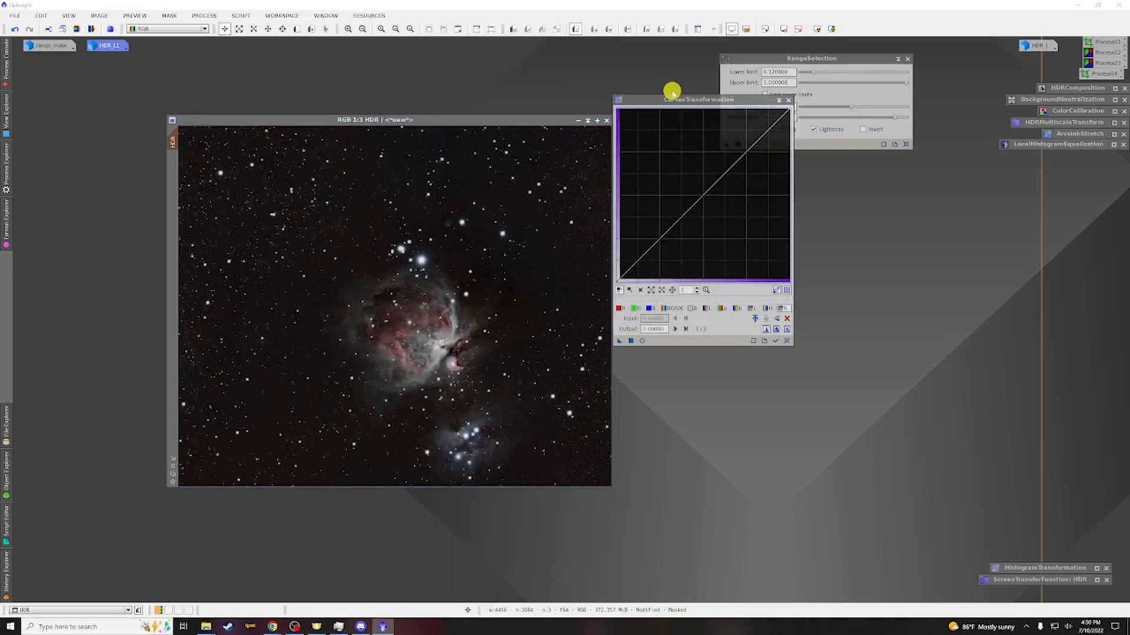
left_click_drag(673, 100, 671, 157)
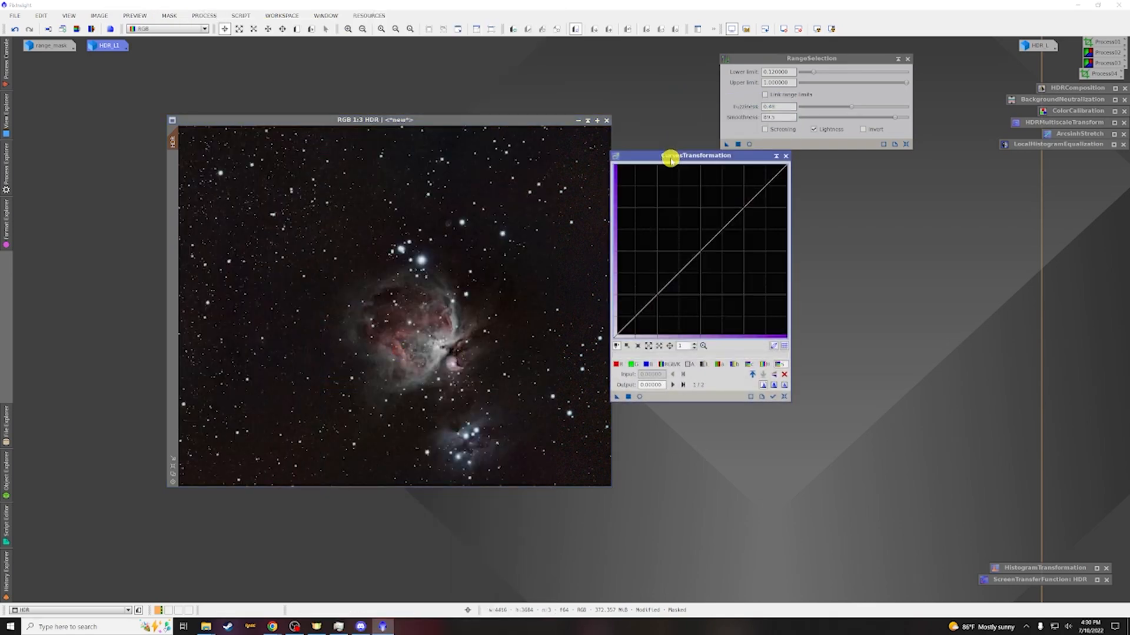
left_click(639, 396)
left_click_drag(676, 156, 724, 159)
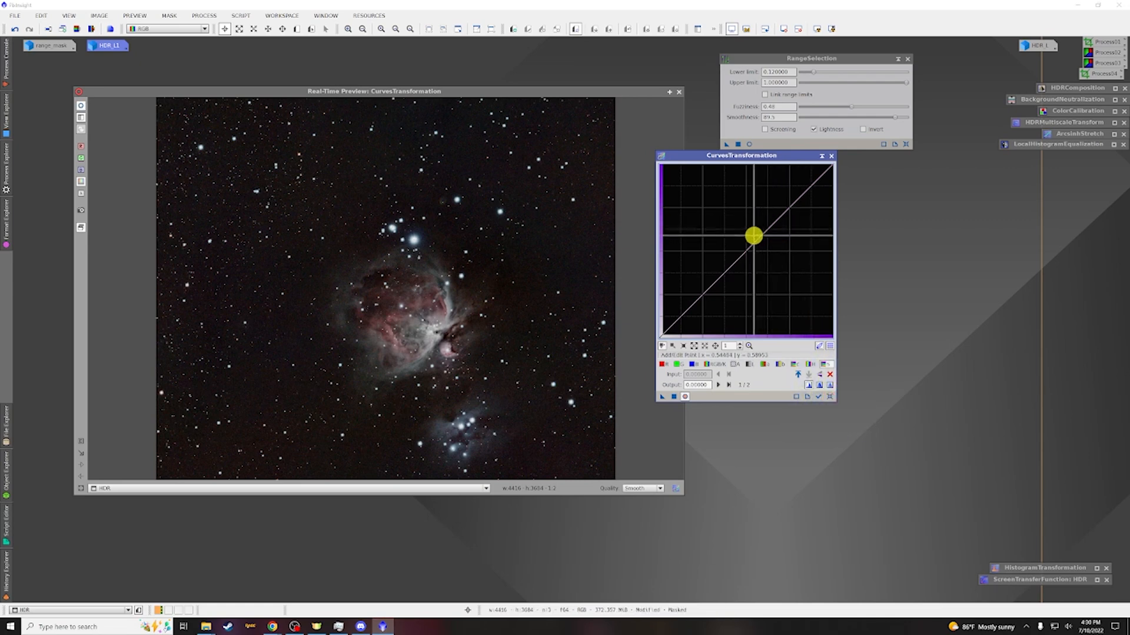
Lift the luminance curve to about 0.585 and the saturation curve to about 0.559 at midtones, and apply to HDR
left_click(744, 251)
left_click_drag(744, 251, 737, 236)
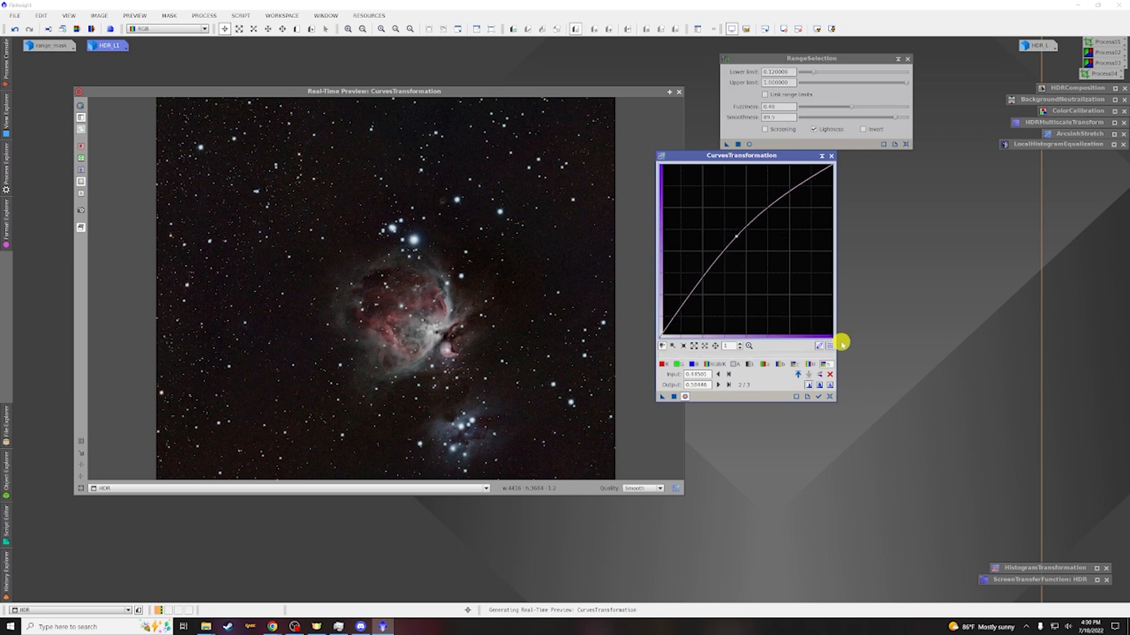
left_click(794, 363)
left_click_drag(745, 251, 742, 235)
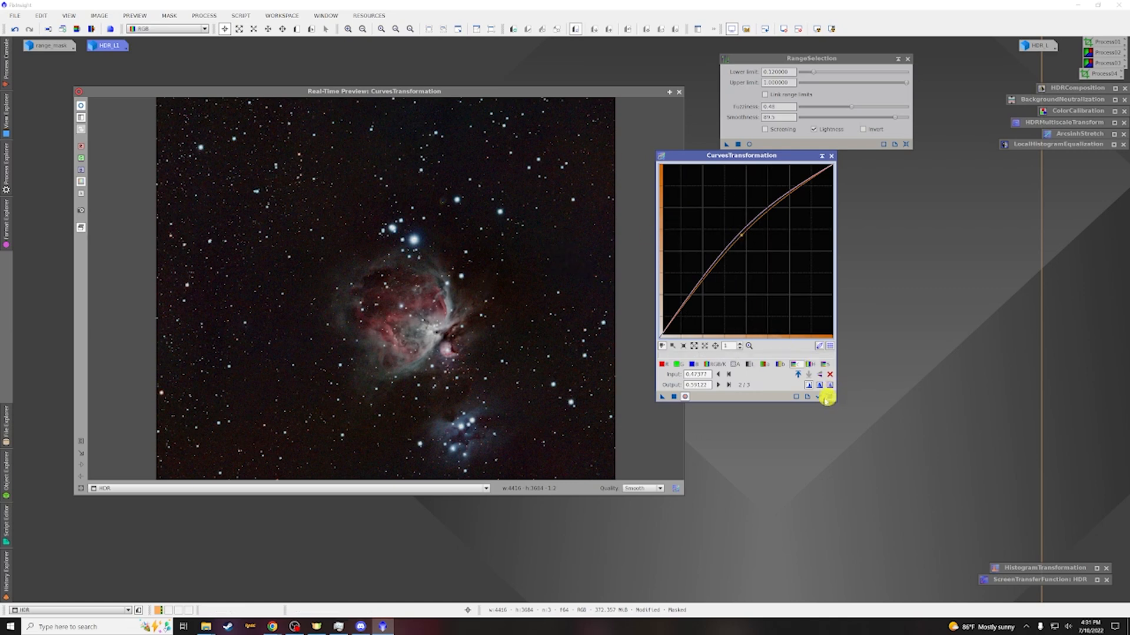
left_click(673, 397)
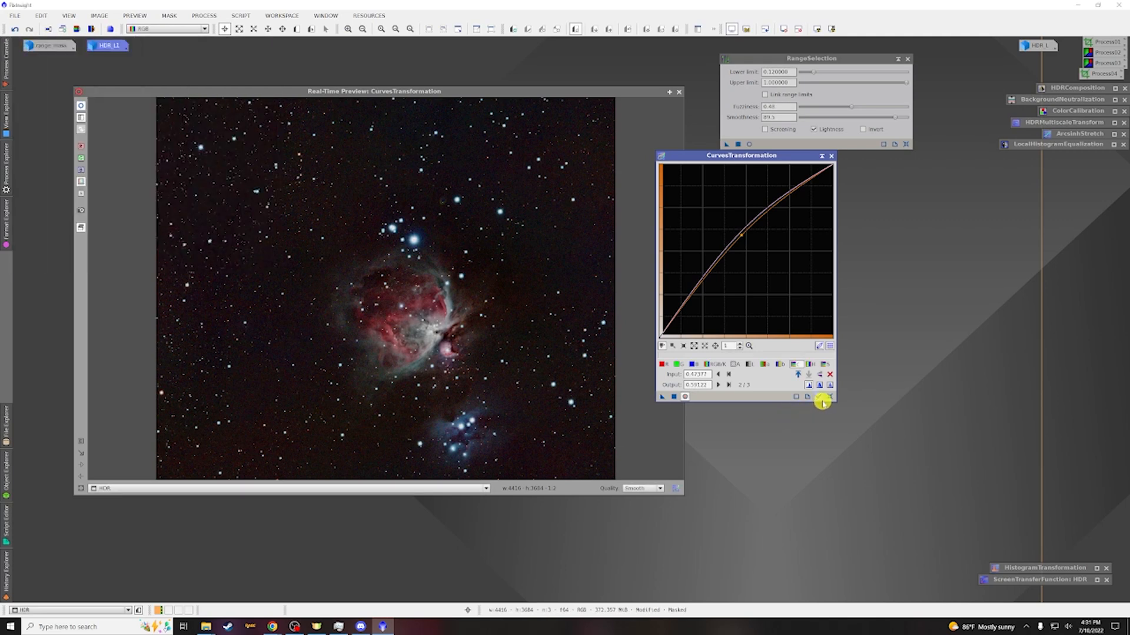
Reset the curves, lift luminance to about 0.547 and saturation to about 0.529 at midtones, and apply again
left_click(830, 398)
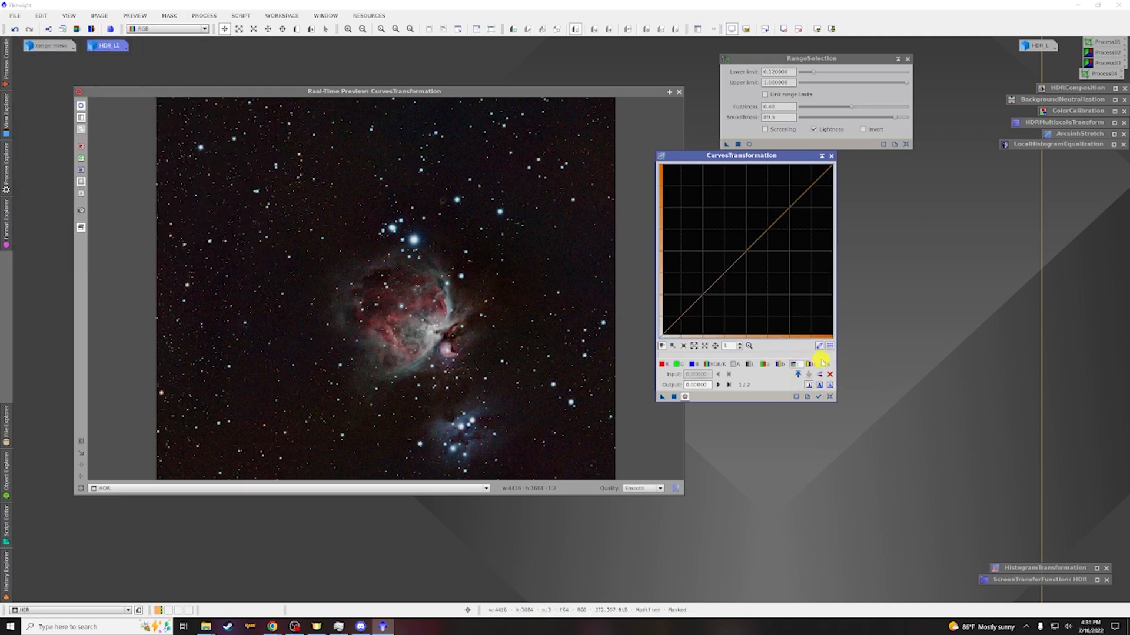
left_click(824, 366)
left_click(744, 252)
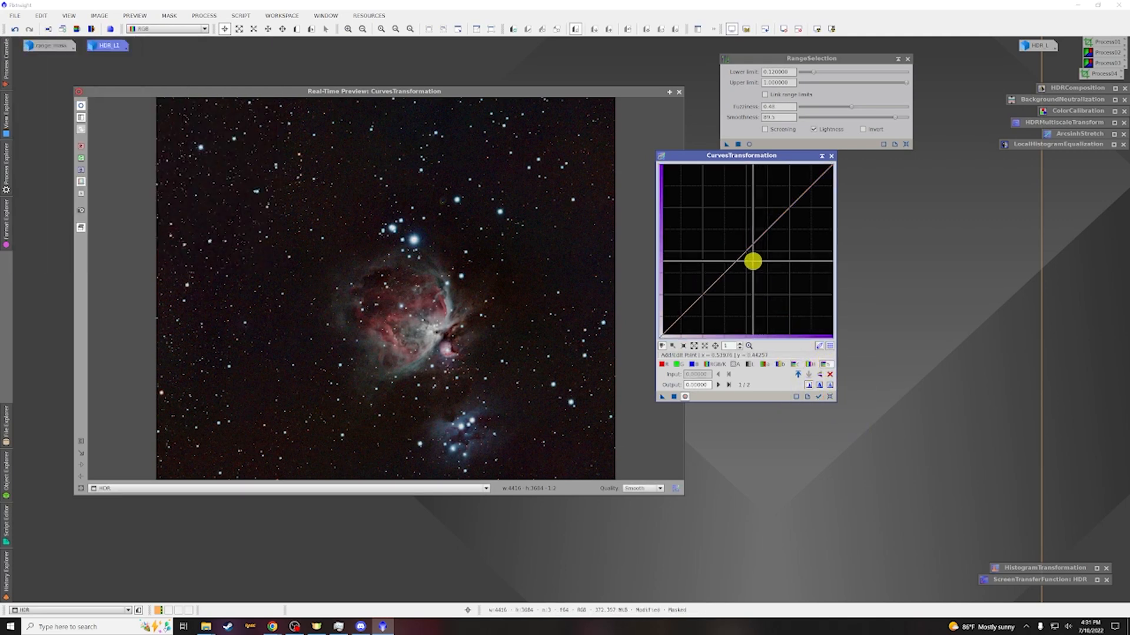
left_click_drag(744, 251, 739, 244)
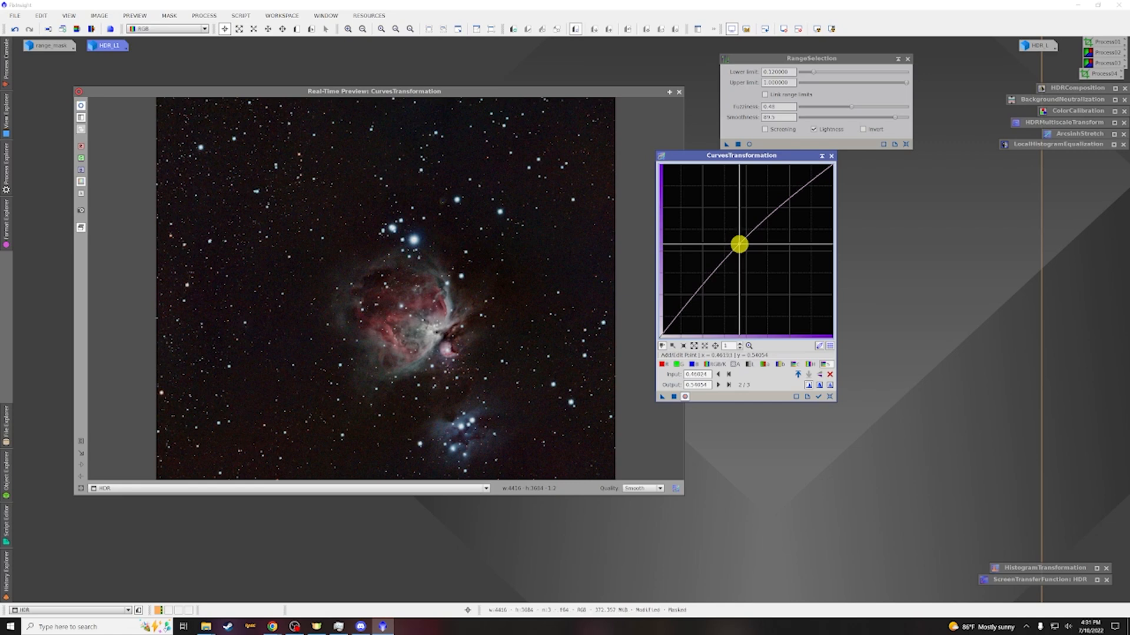
left_click(793, 364)
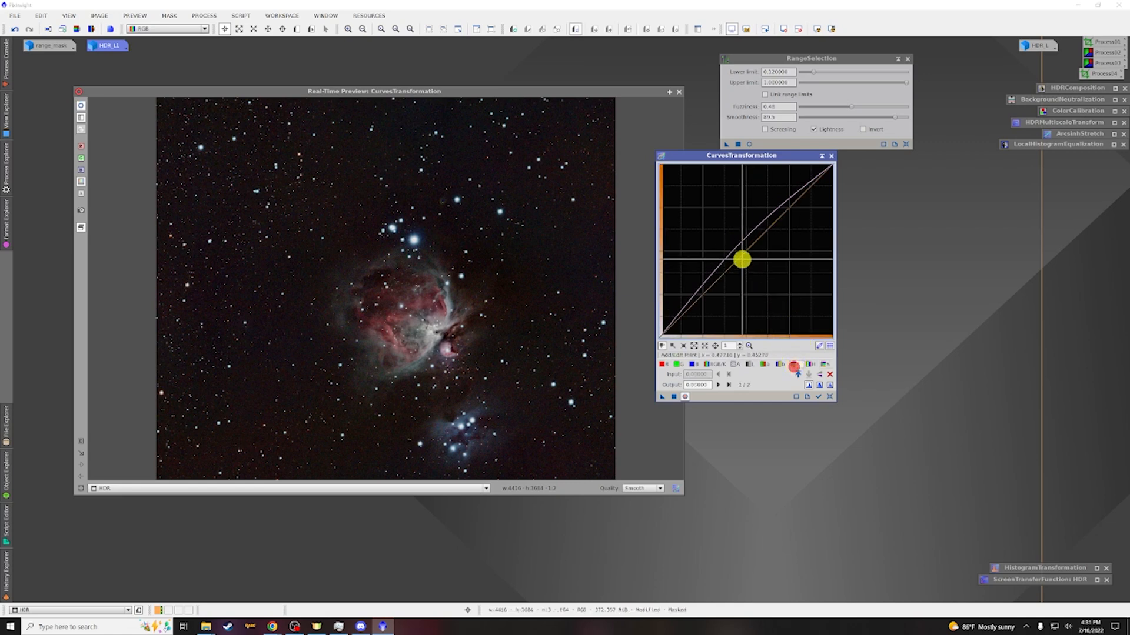
left_click_drag(746, 249, 742, 246)
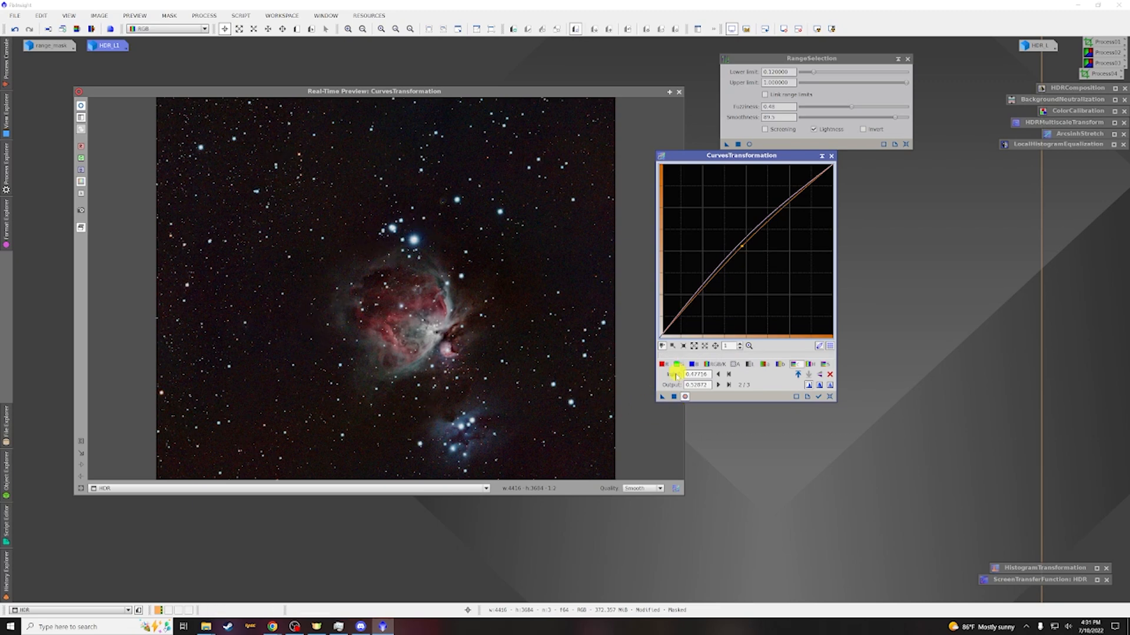
left_click(675, 397)
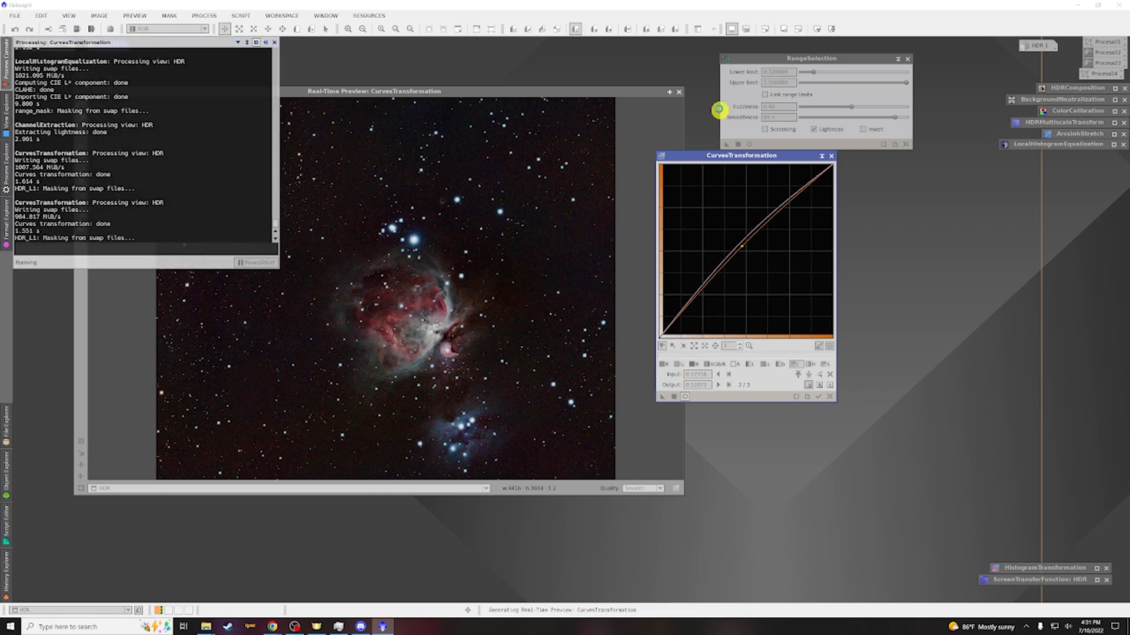
Close the curves preview, iconize CurvesTransformation, and remove the mask from the HDR image
left_click(679, 92)
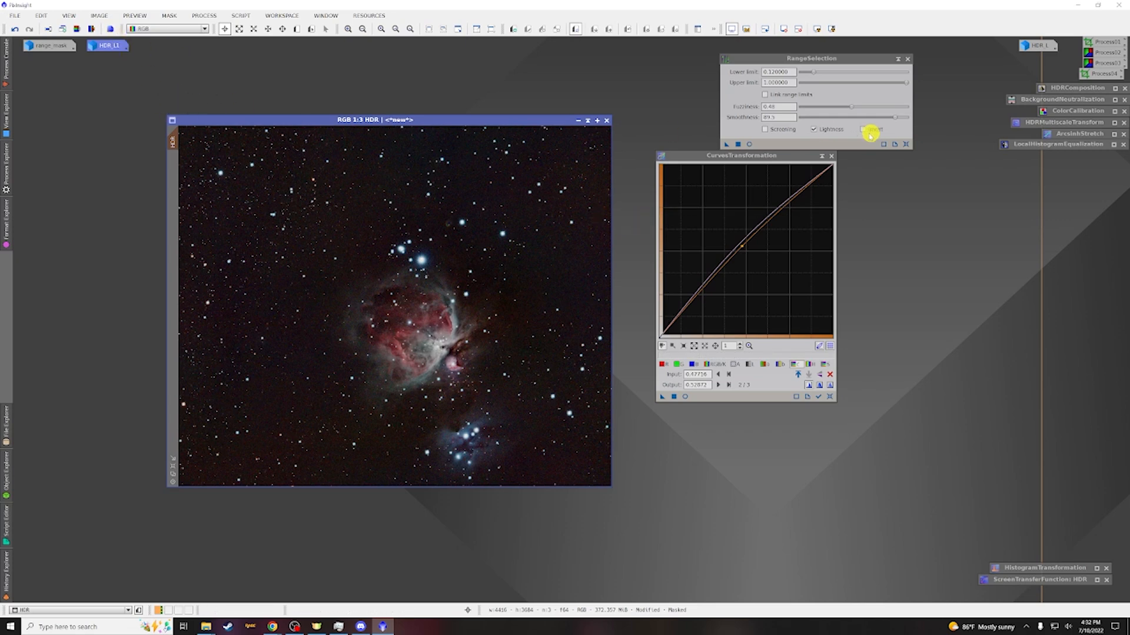
left_click(824, 157)
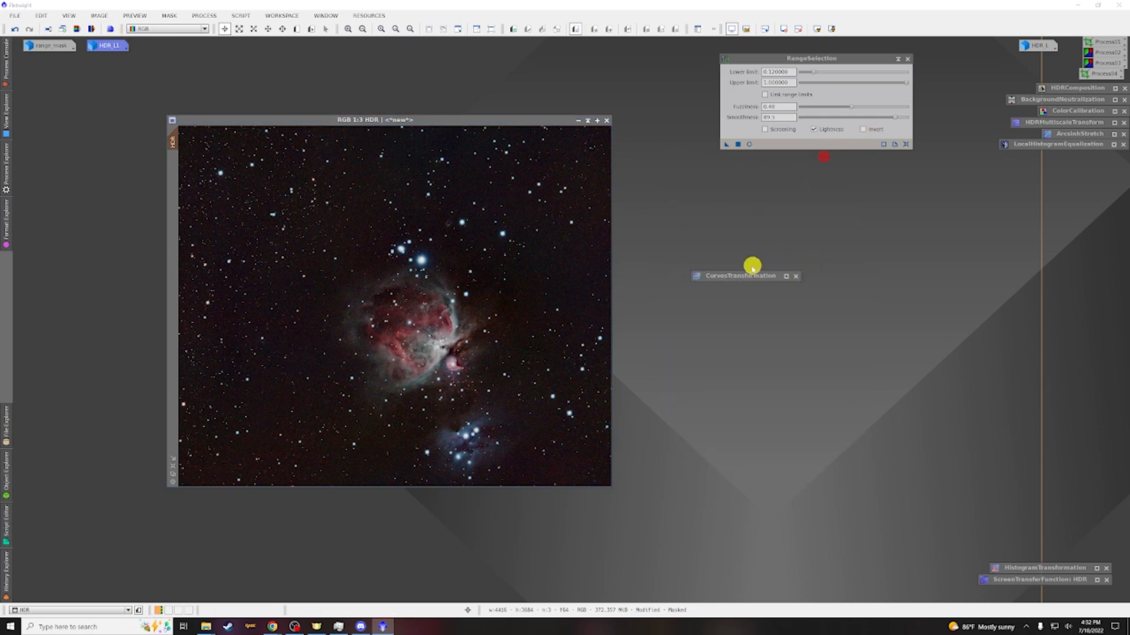
left_click_drag(738, 274, 1068, 157)
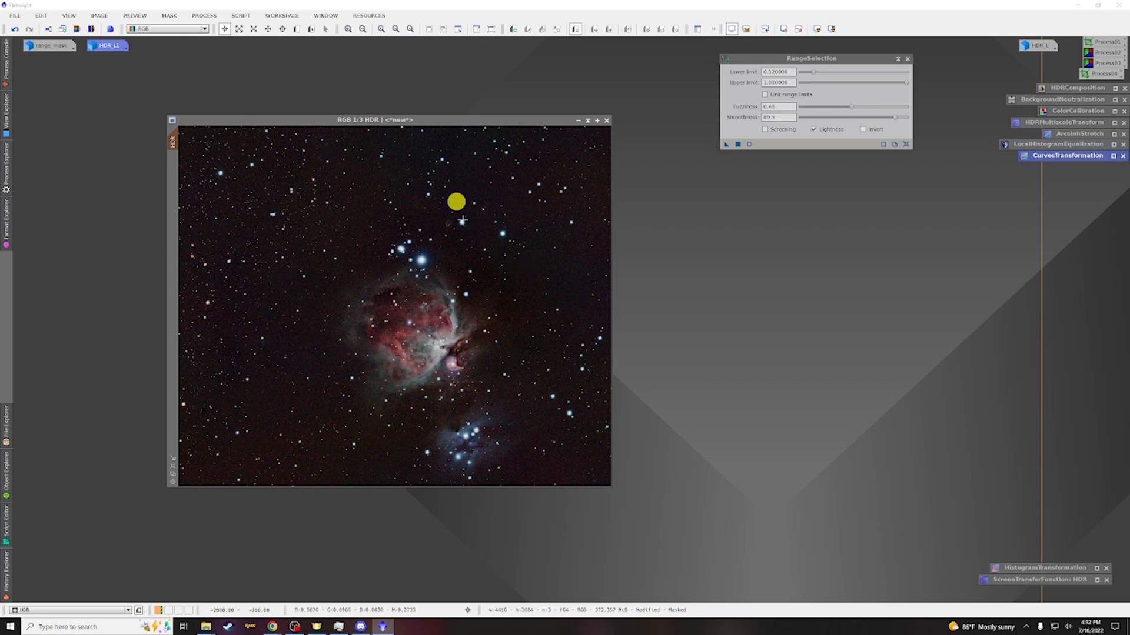
left_click(168, 16)
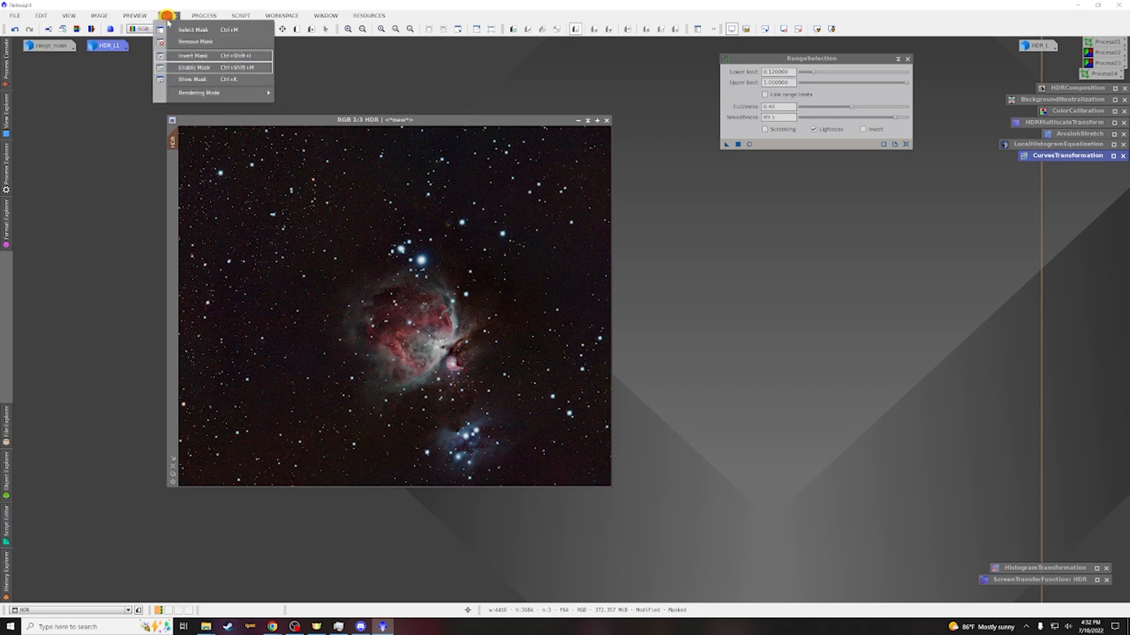
left_click(182, 43)
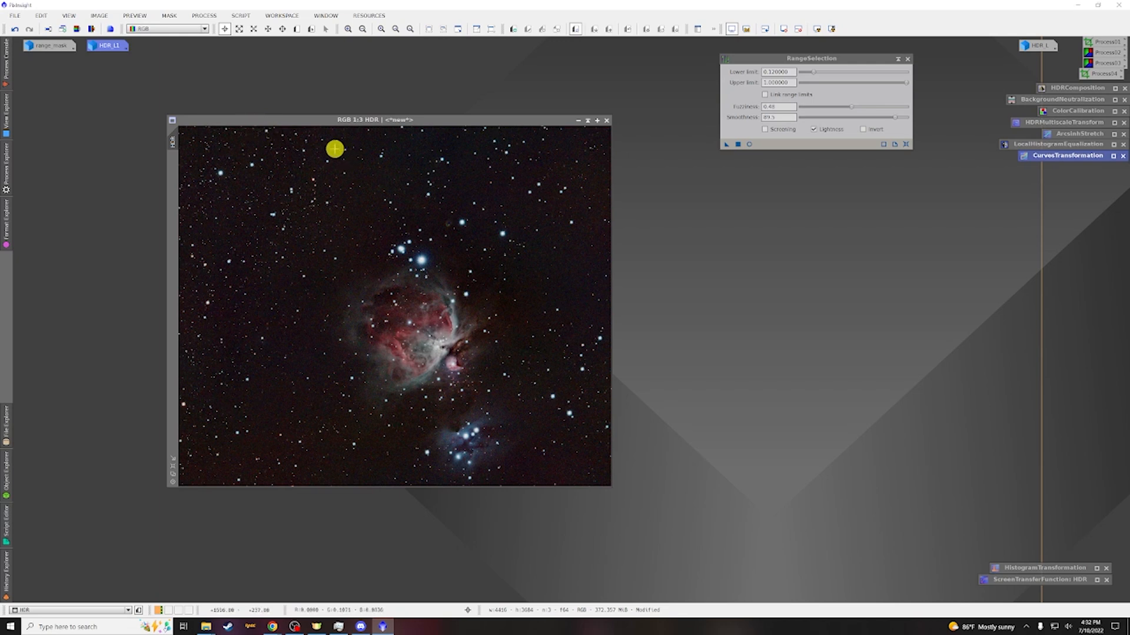
Open the Convolution process and turn on its real-time preview
left_click(203, 16)
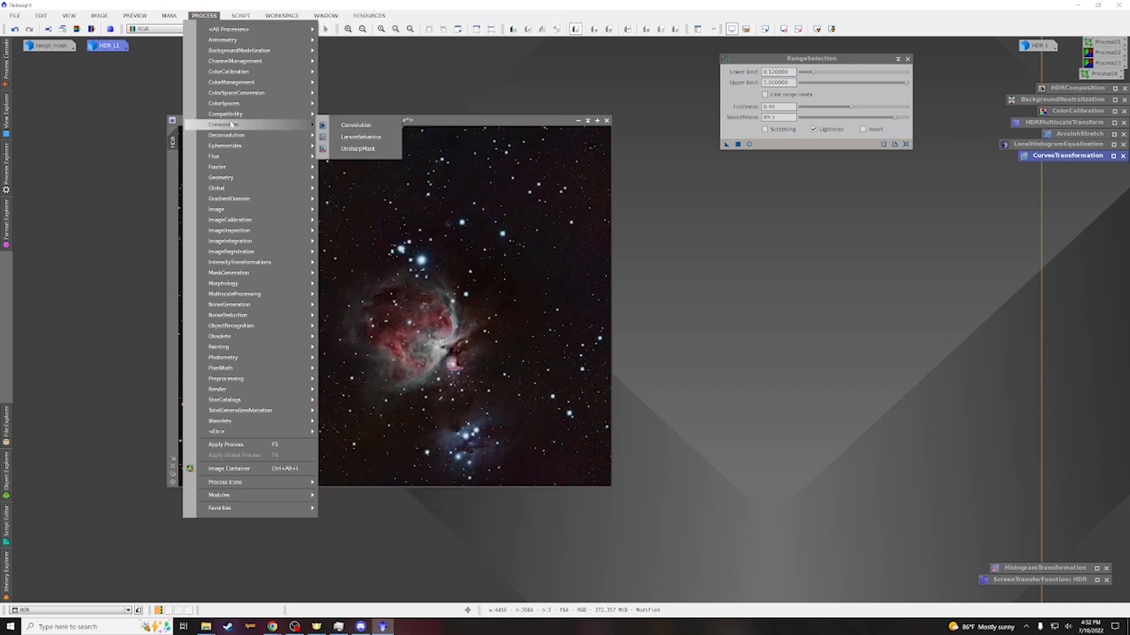
left_click(335, 120)
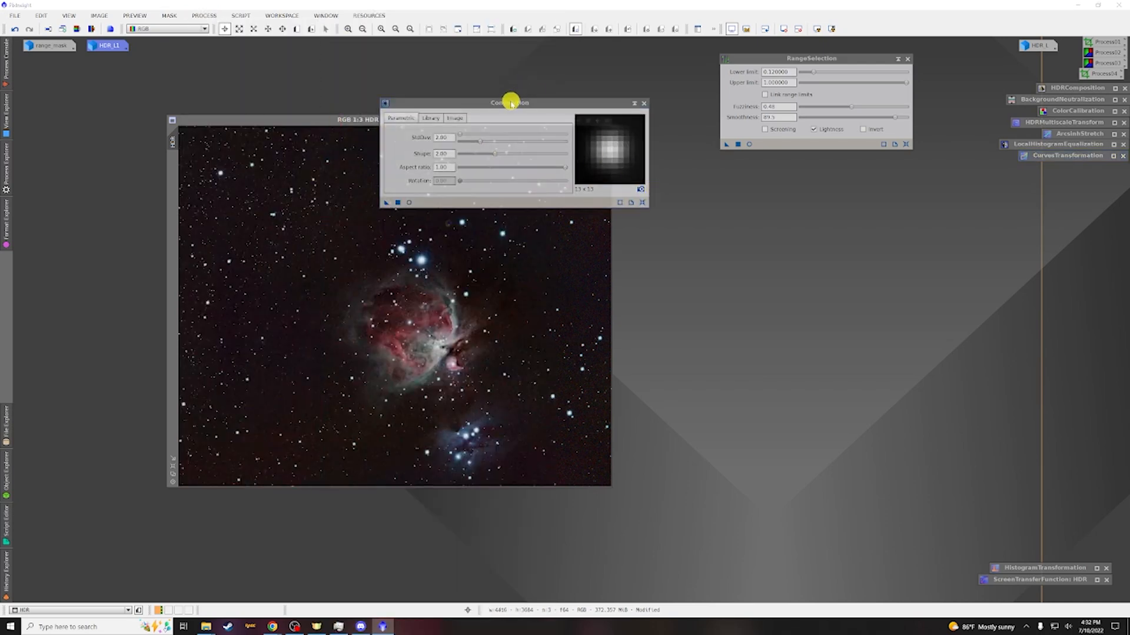
left_click_drag(508, 105, 643, 167)
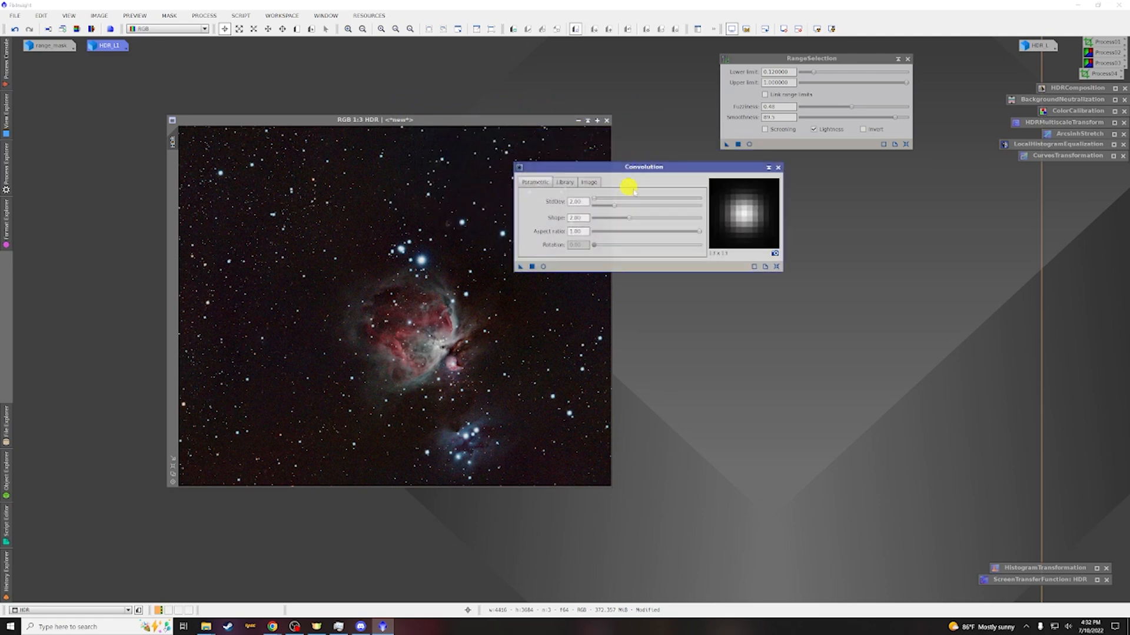
left_click(543, 266)
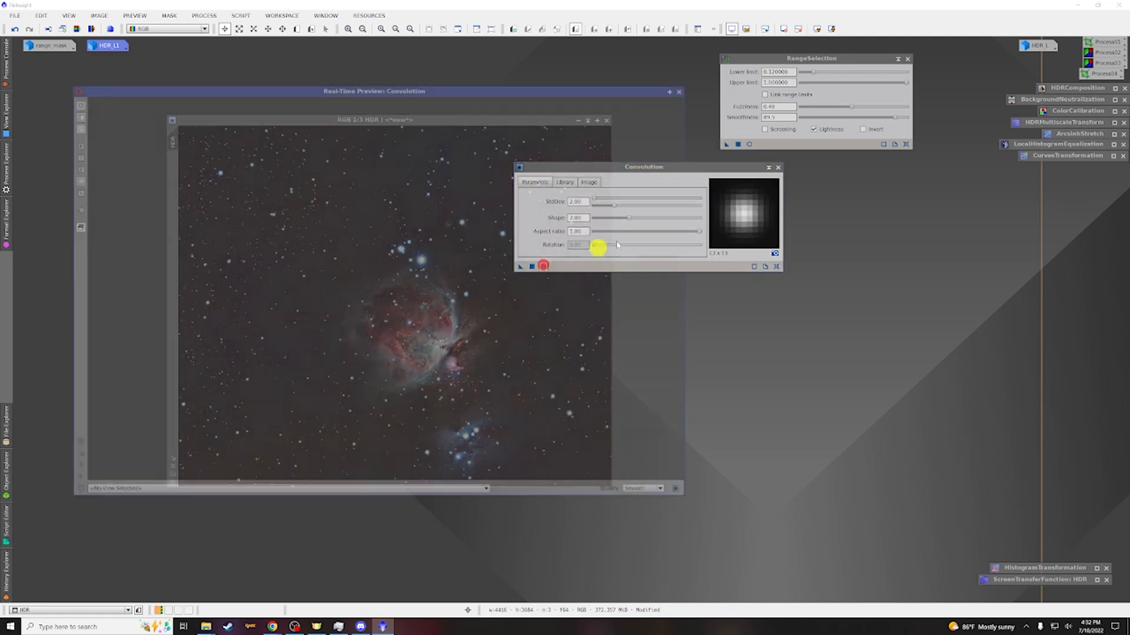
Set the convolution StdDev to about 213 while previewing the blur
left_click_drag(633, 167, 763, 207)
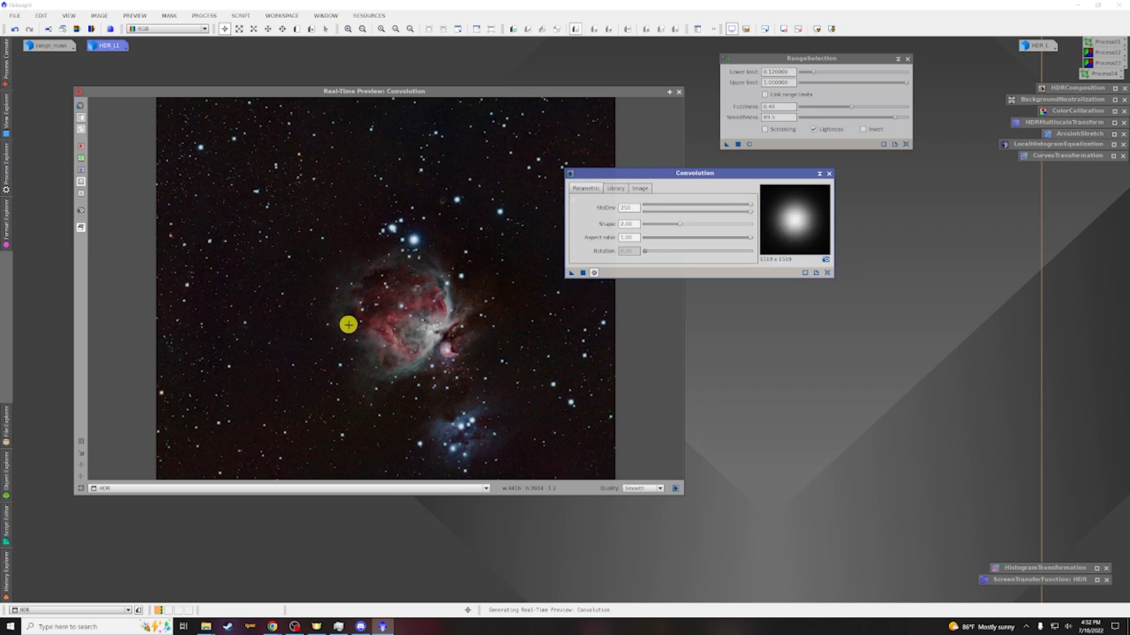
left_click_drag(741, 204, 727, 208)
left_click(690, 206)
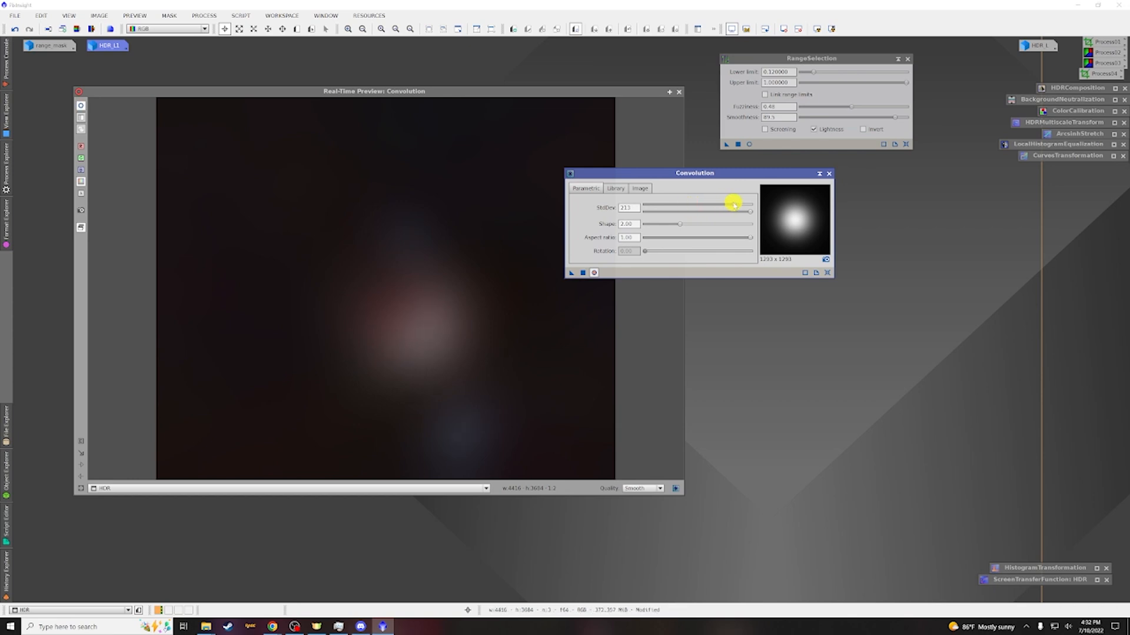
Reduce the convolution StdDev to about 13 and apply the convolution to the HDR image
left_click_drag(733, 204, 701, 207)
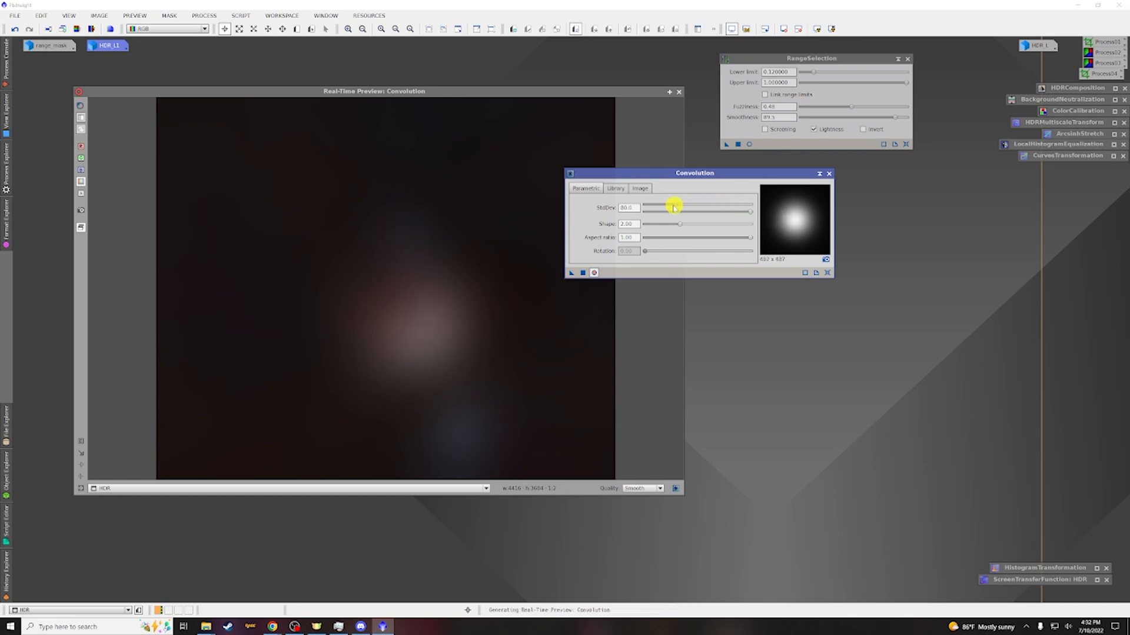
left_click_drag(663, 207, 658, 207)
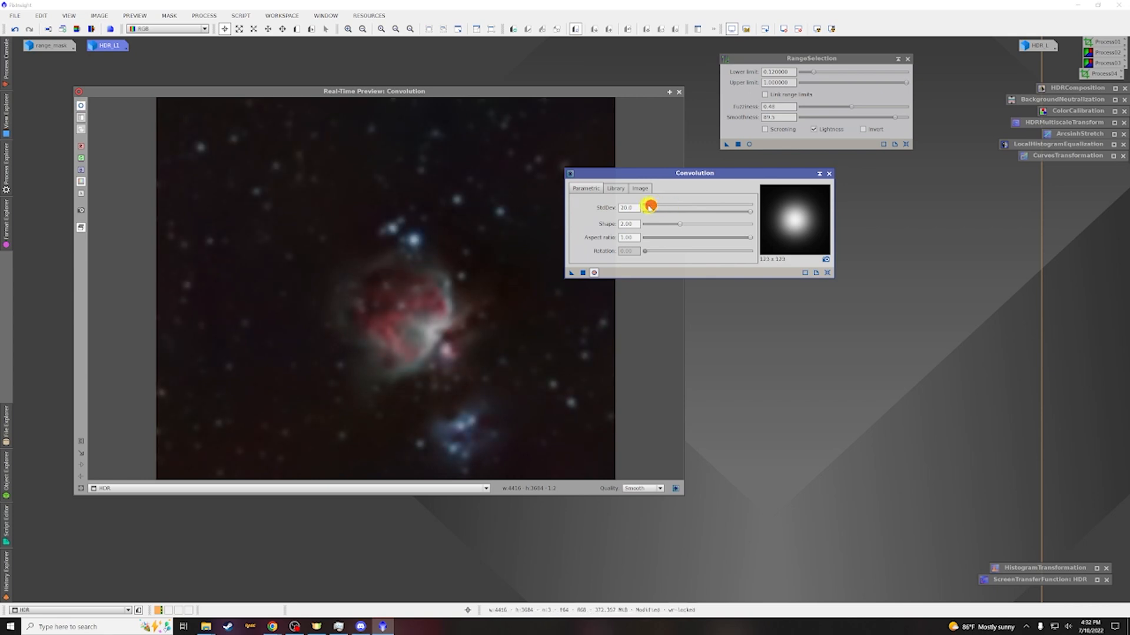
left_click_drag(650, 206, 648, 206)
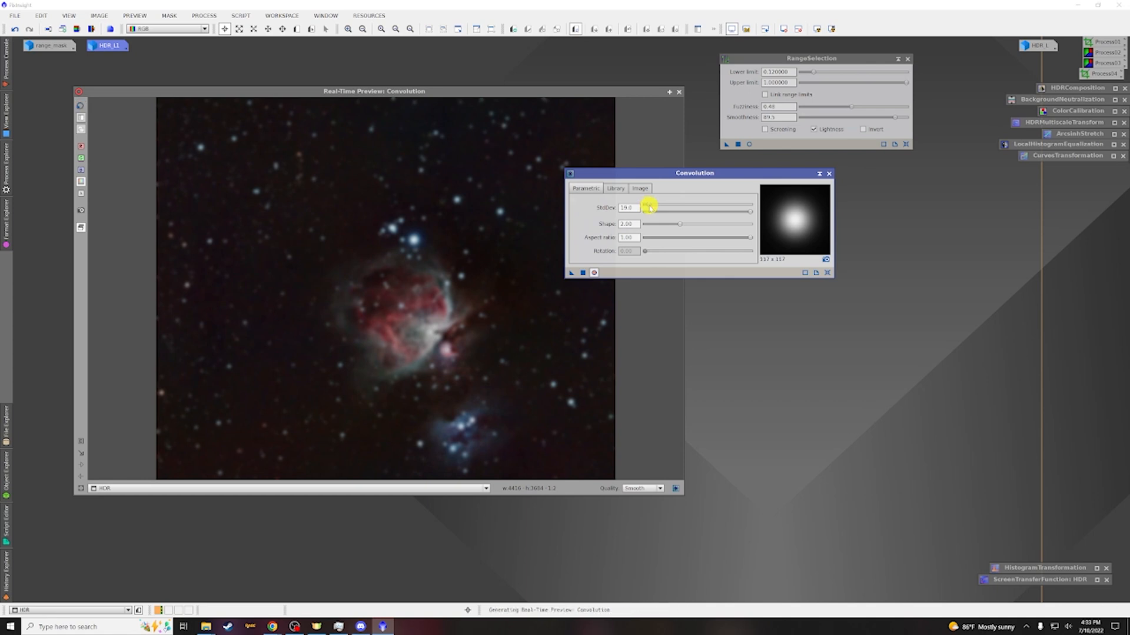
left_click_drag(650, 204, 644, 206)
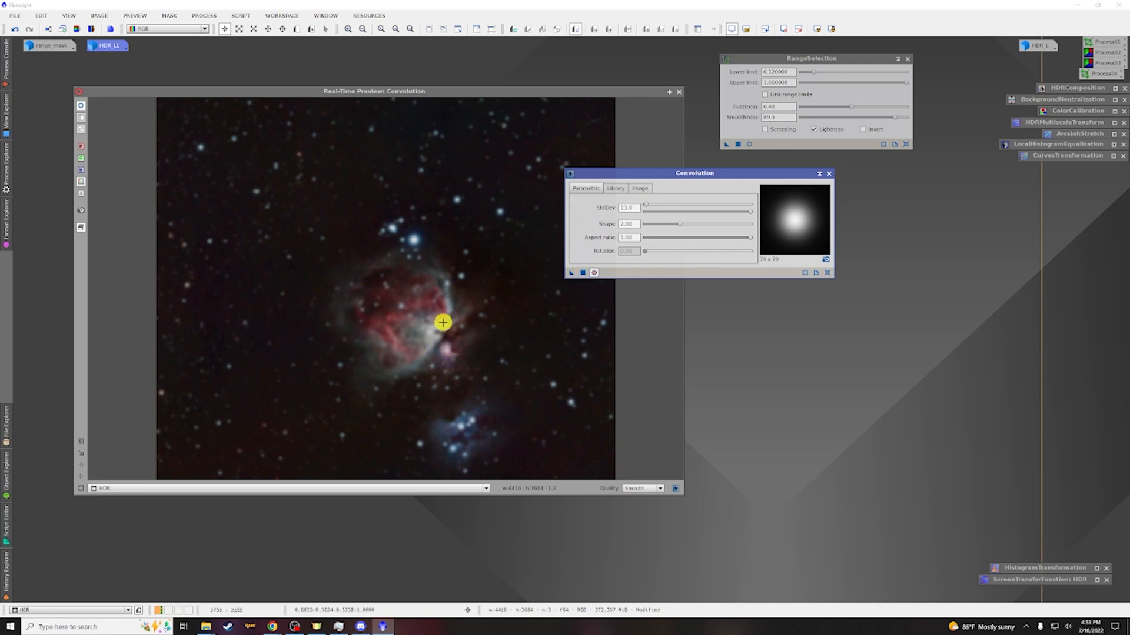
left_click(583, 274)
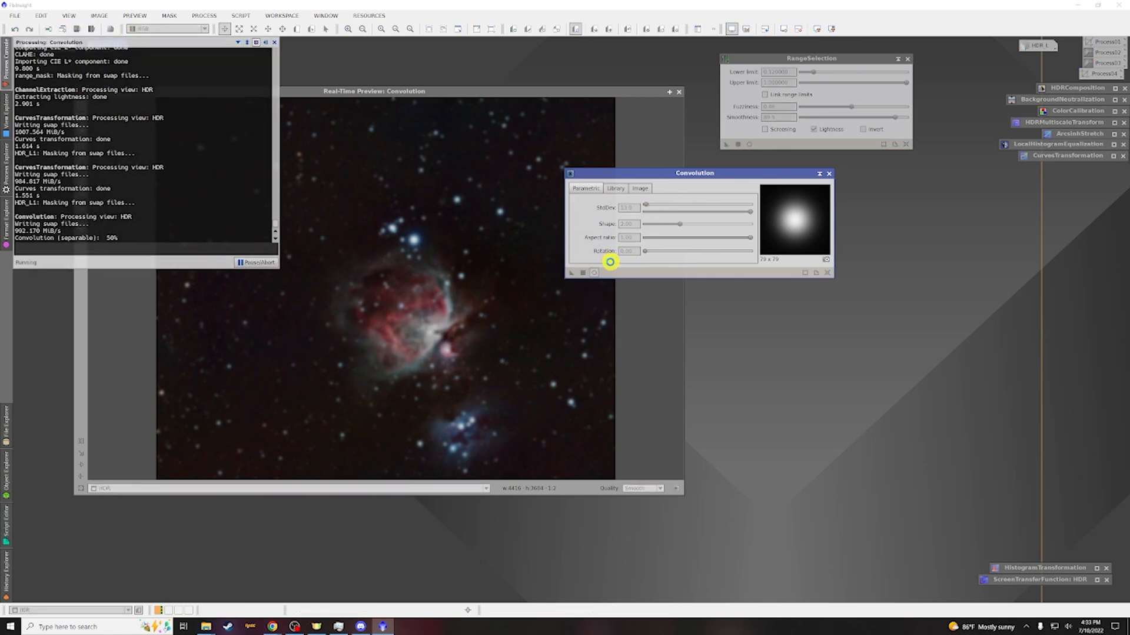
Close the convolution preview, iconize the Convolution process, and minimize the HDR image window
left_click(678, 93)
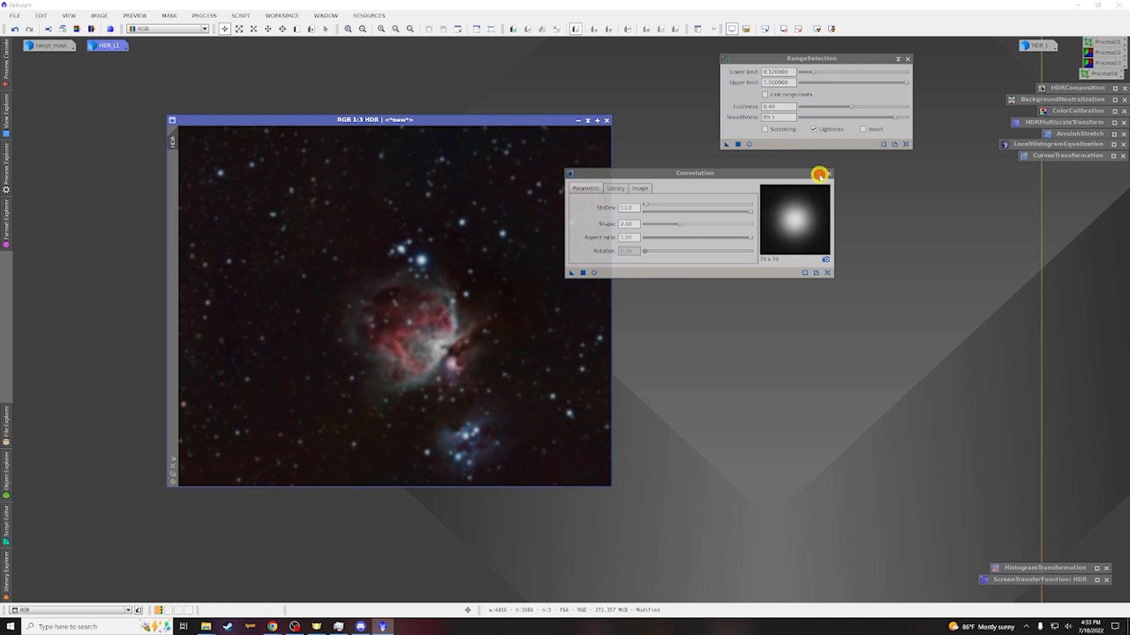
left_click(820, 174)
left_click_drag(709, 224, 1100, 168)
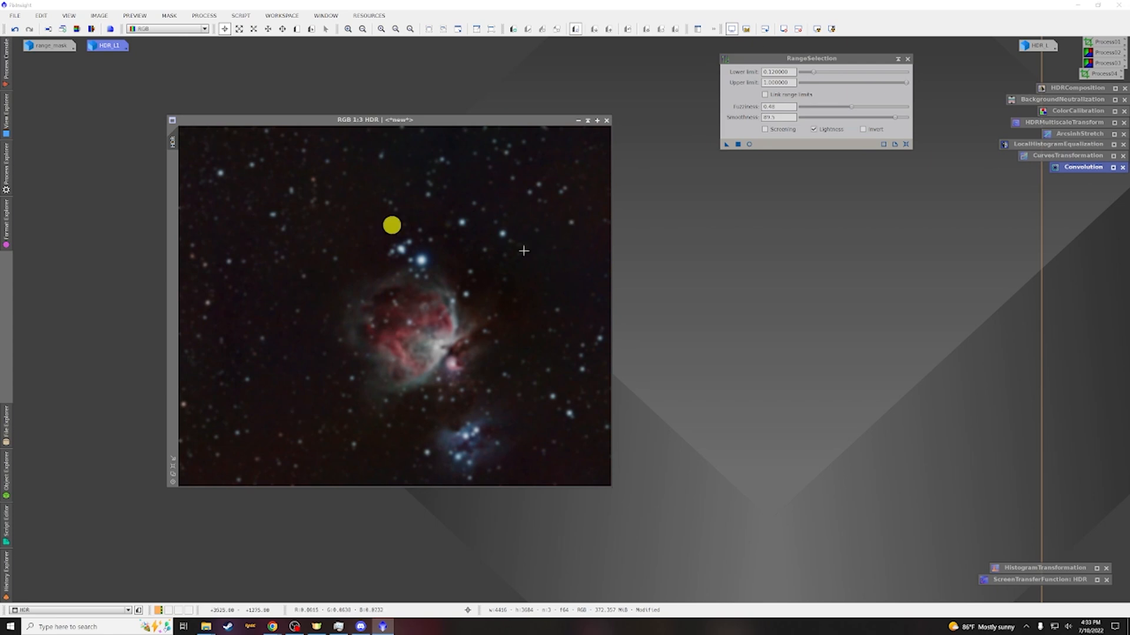
left_click(577, 124)
left_click_drag(405, 307, 35, 596)
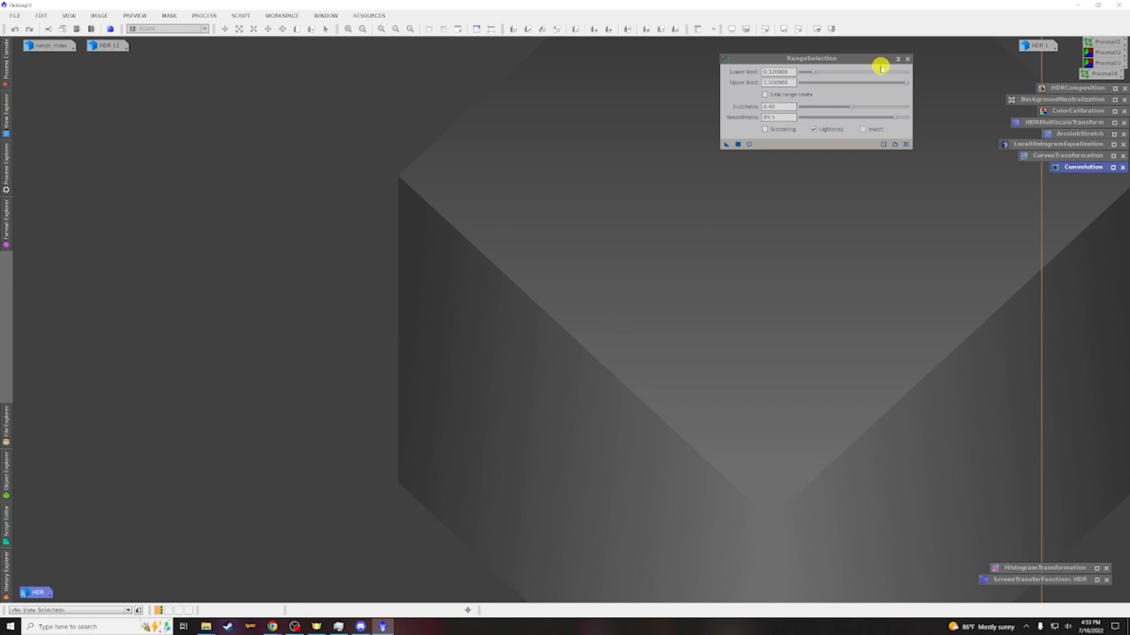
Open the HDR_L luminance image and run the EZ Denoise script on it with default settings
double_click(1037, 50)
left_click_drag(320, 71, 393, 113)
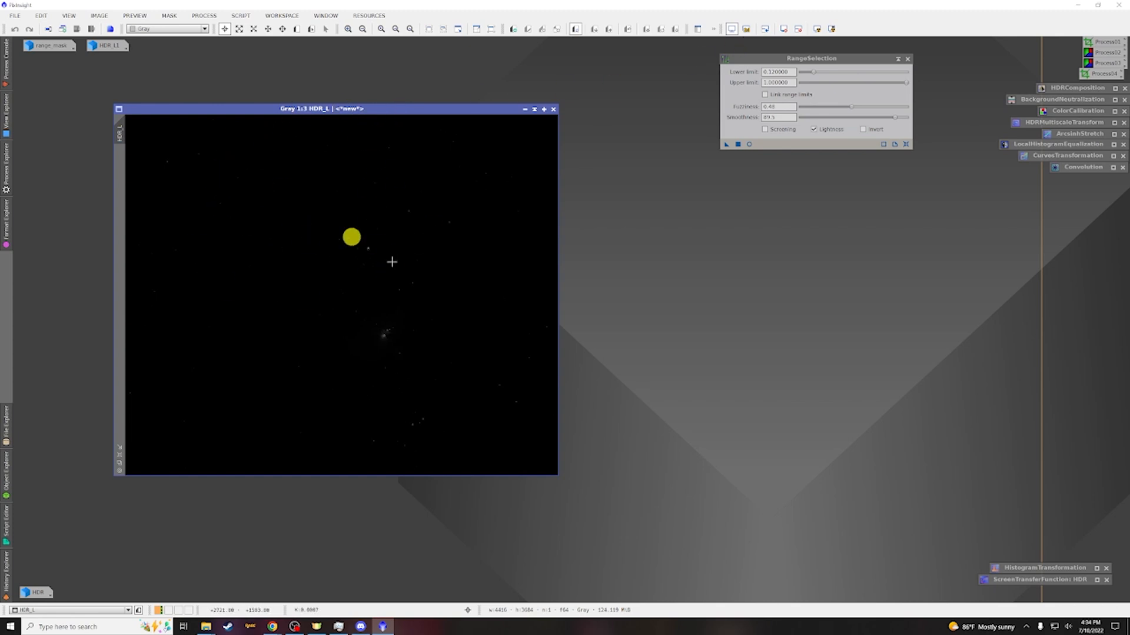
left_click(243, 18)
mouse_move(264, 71)
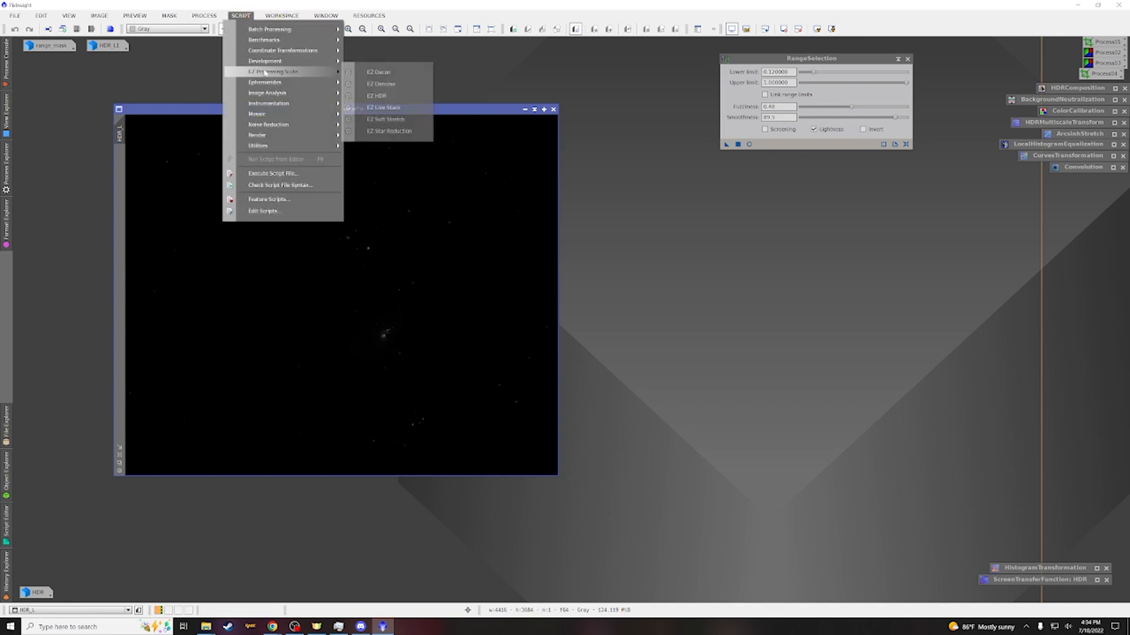
left_click(376, 84)
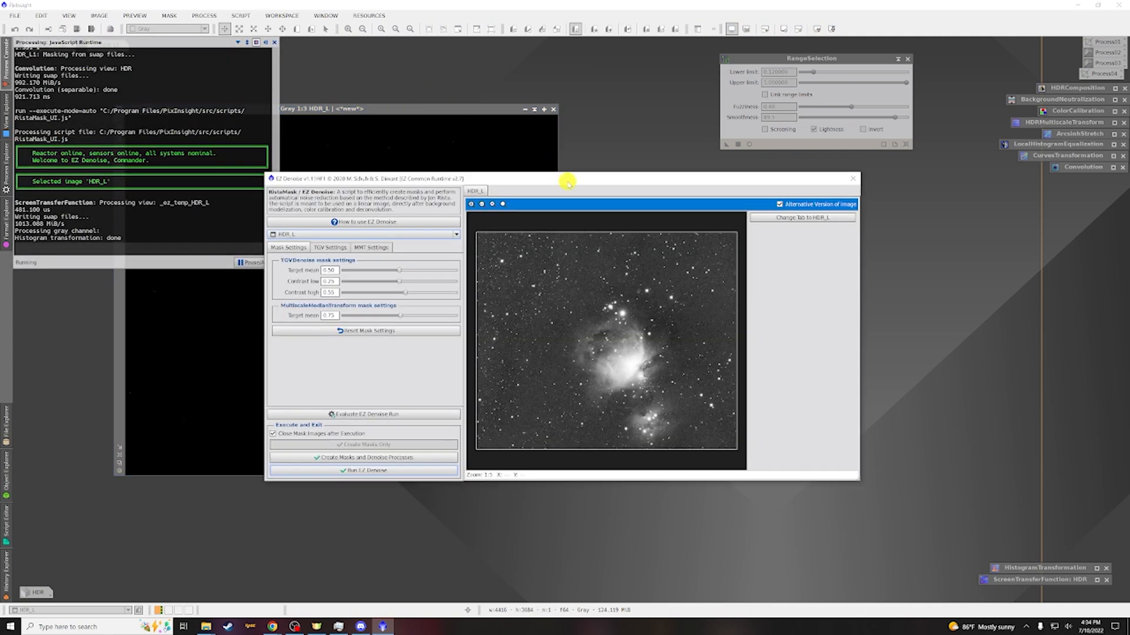
left_click_drag(563, 180, 622, 180)
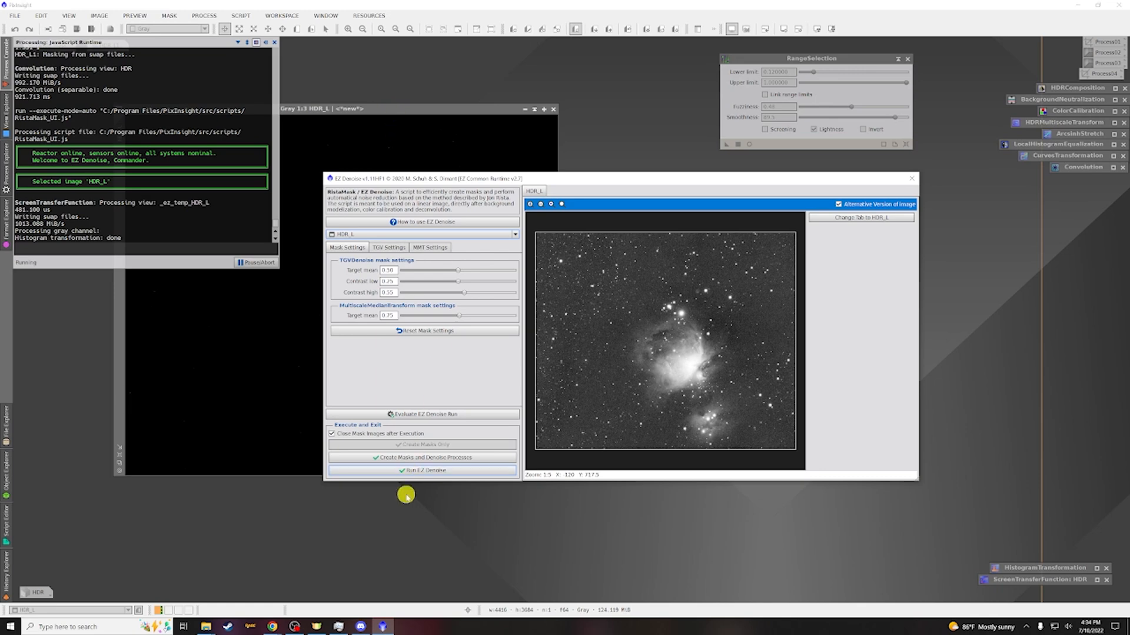
left_click(410, 470)
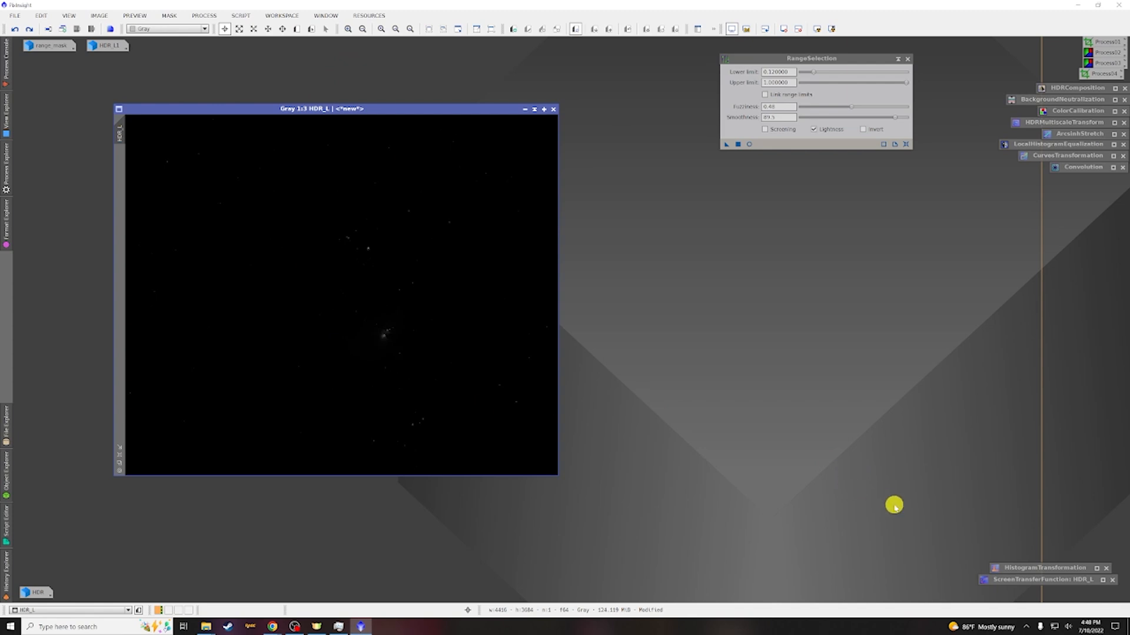
Stretch HDR_L with HistogramTransformation, midtones about 0.0067, previewing and applying it, then reset the histogram
double_click(1026, 569)
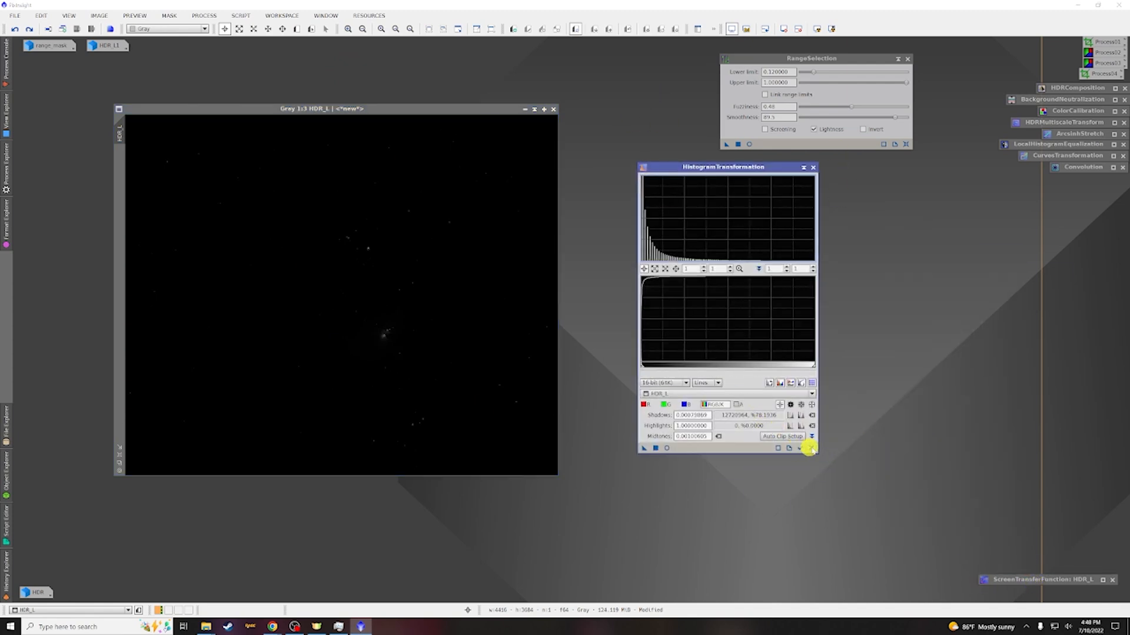
left_click(810, 450)
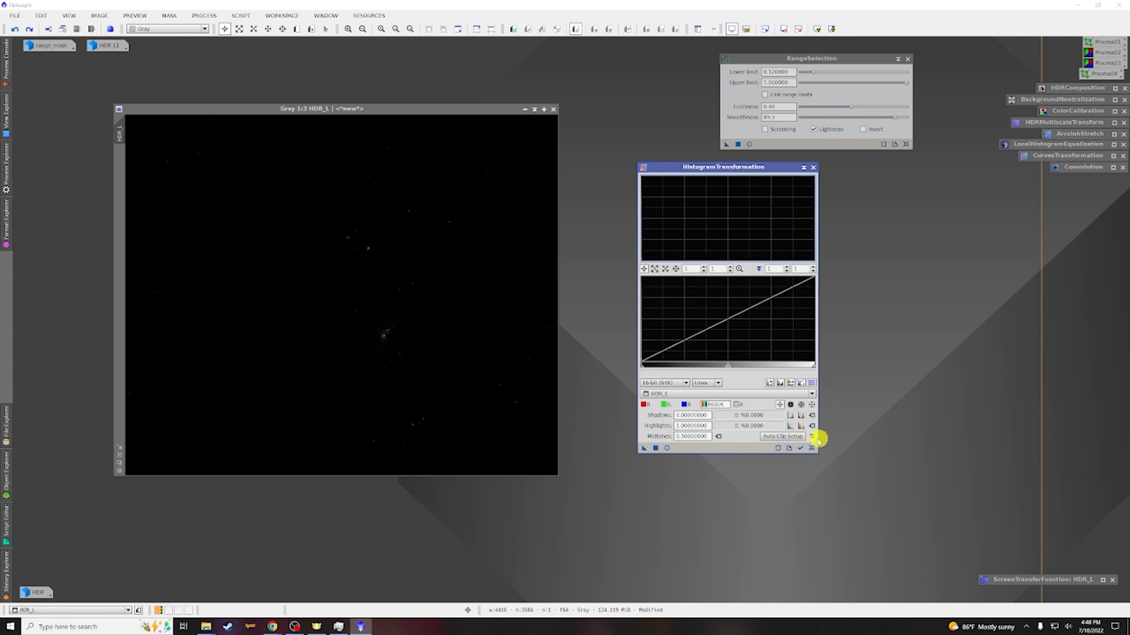
left_click(726, 394)
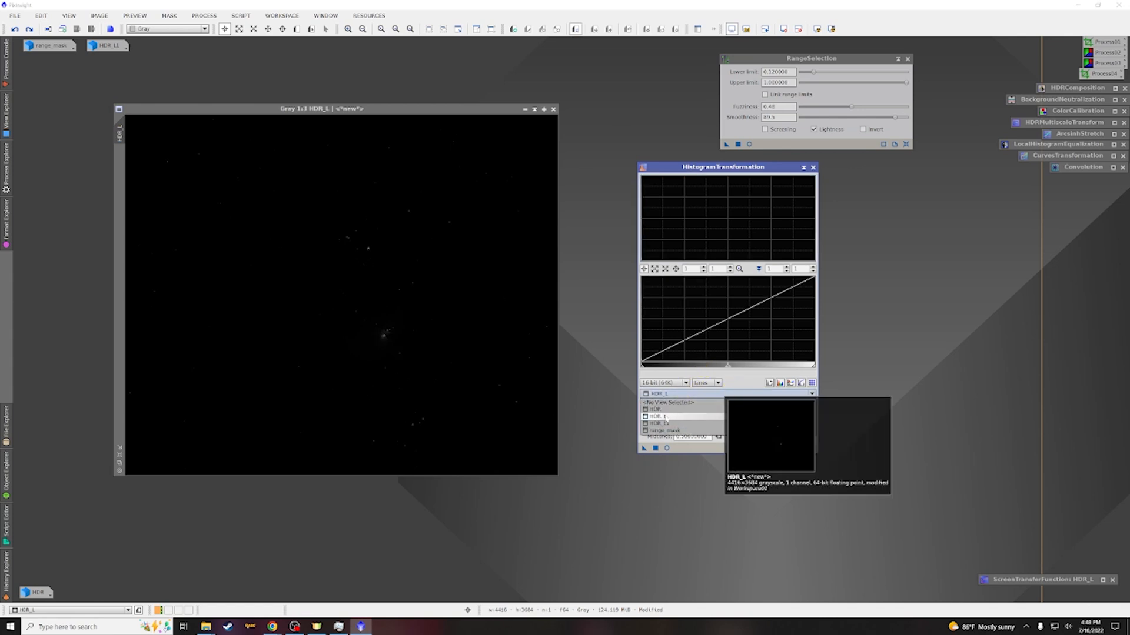
left_click(666, 418)
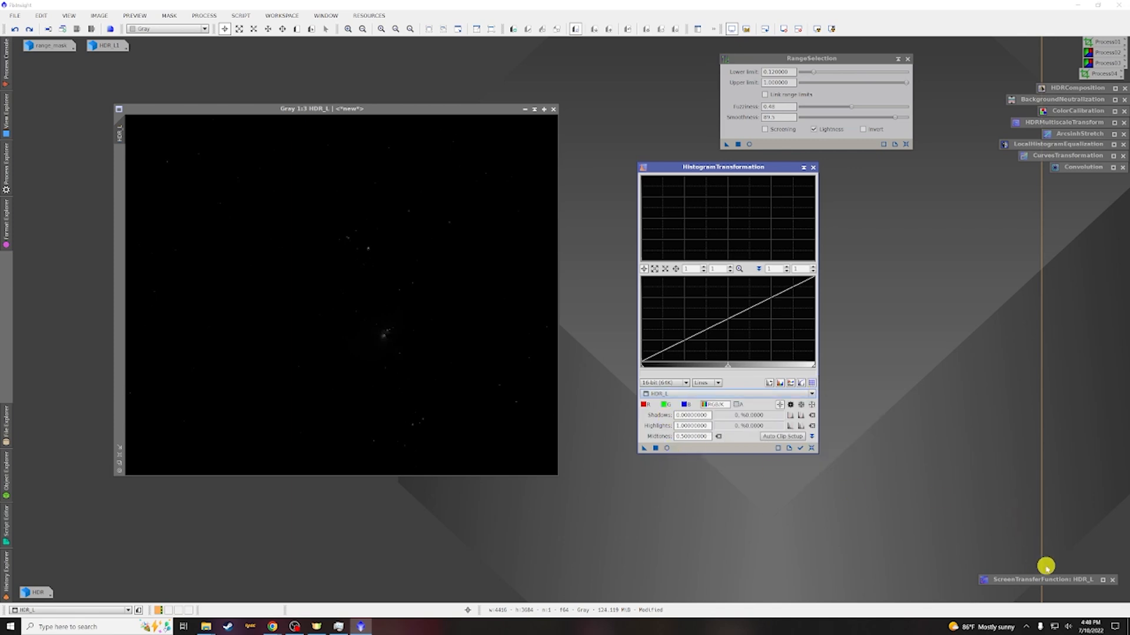
left_click(667, 449)
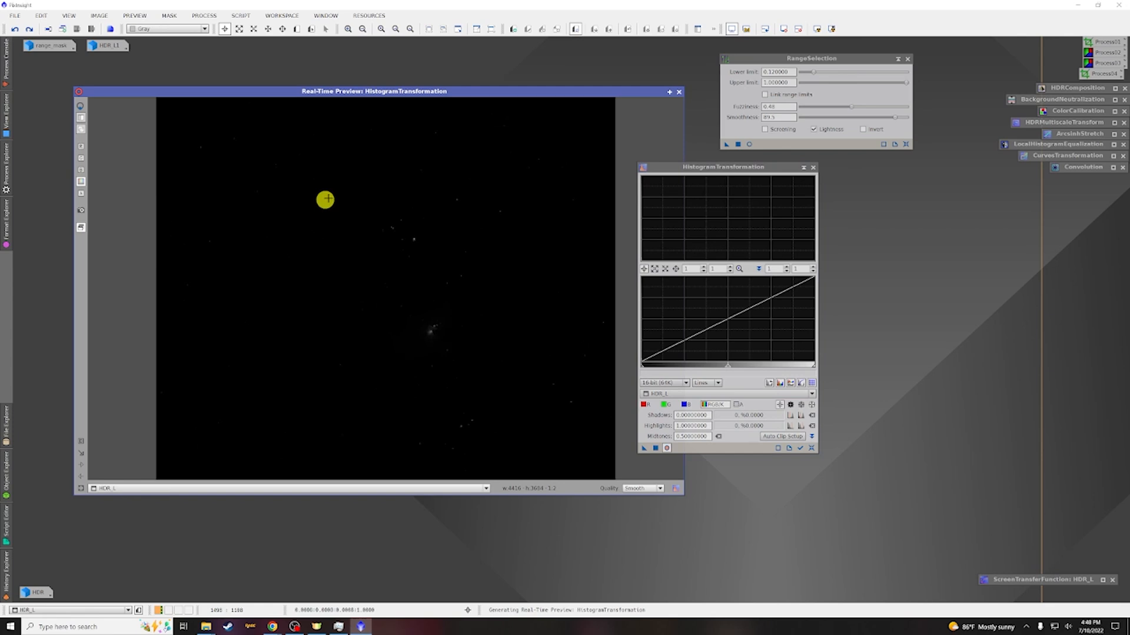
left_click_drag(726, 369, 642, 367)
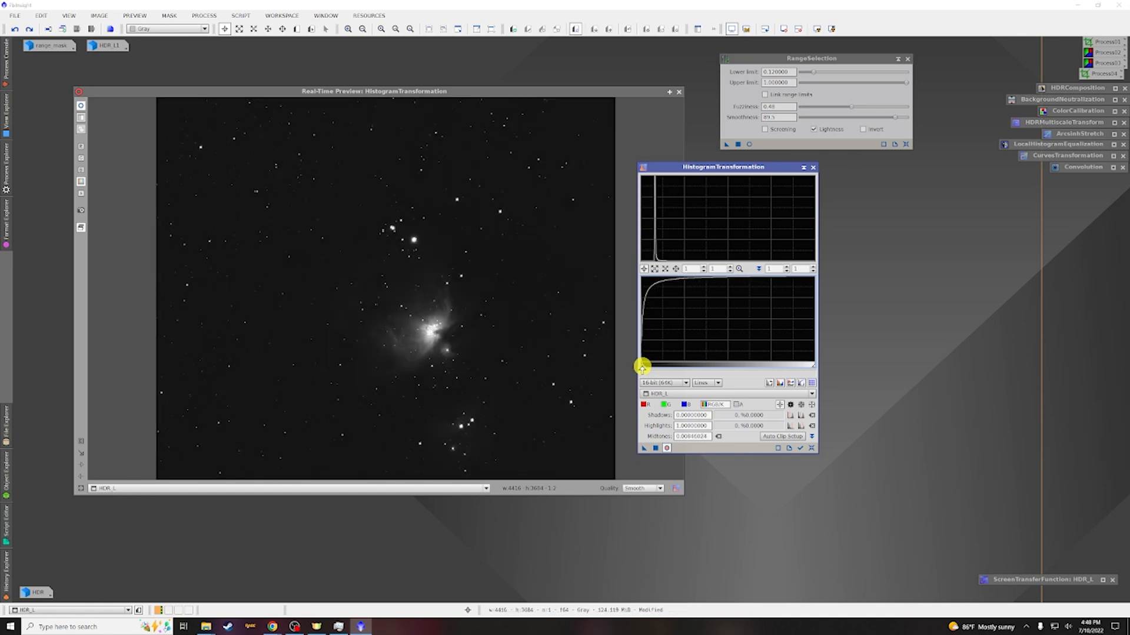
left_click_drag(642, 367, 641, 367)
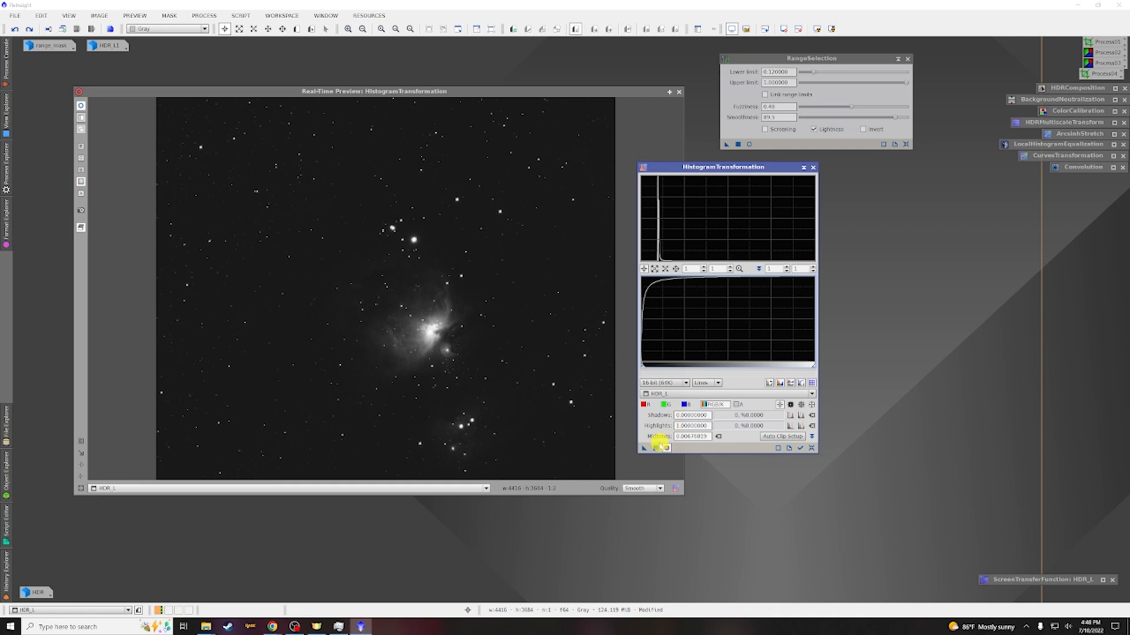
left_click(656, 448)
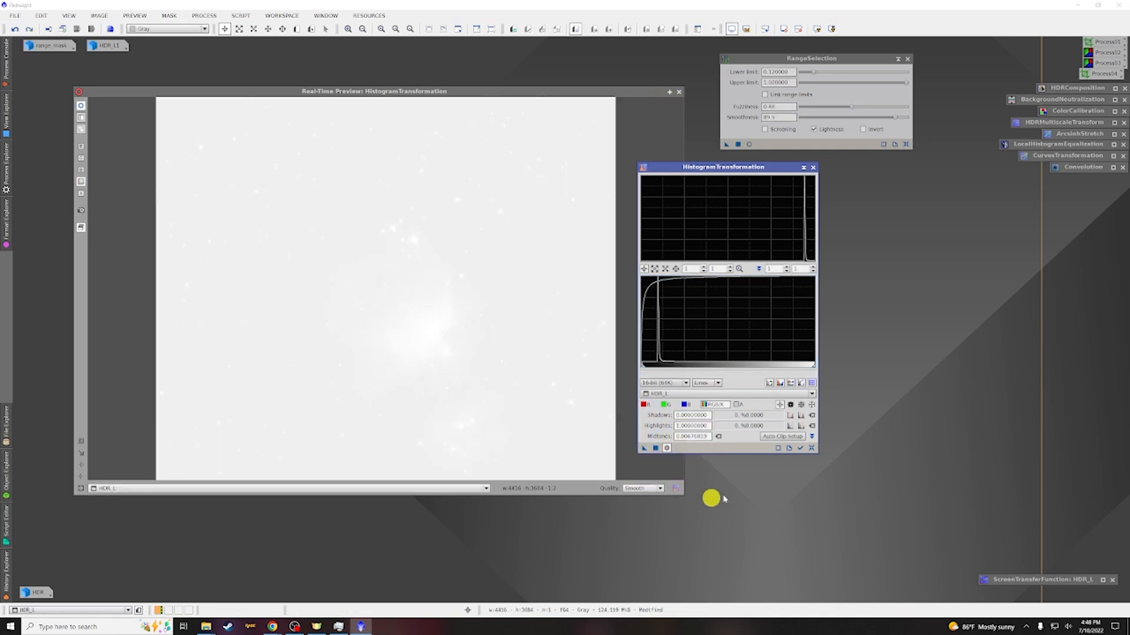
left_click(814, 449)
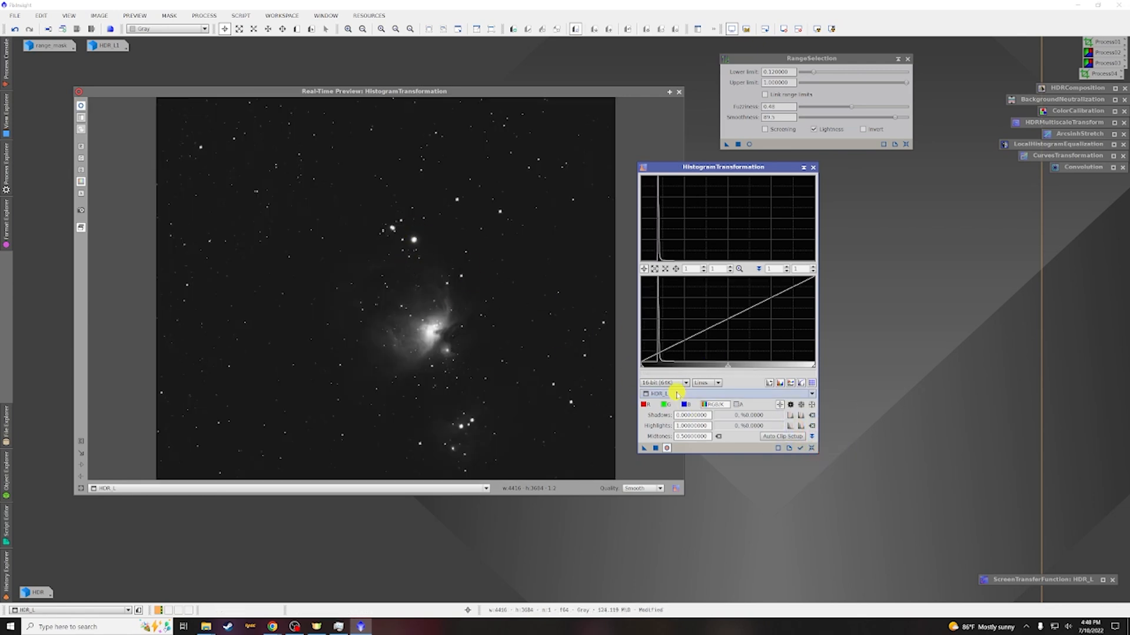
Apply a second histogram stretch to HDR_L with shadows about 0.032 and midtones about 0.330
left_click_drag(727, 366, 713, 366)
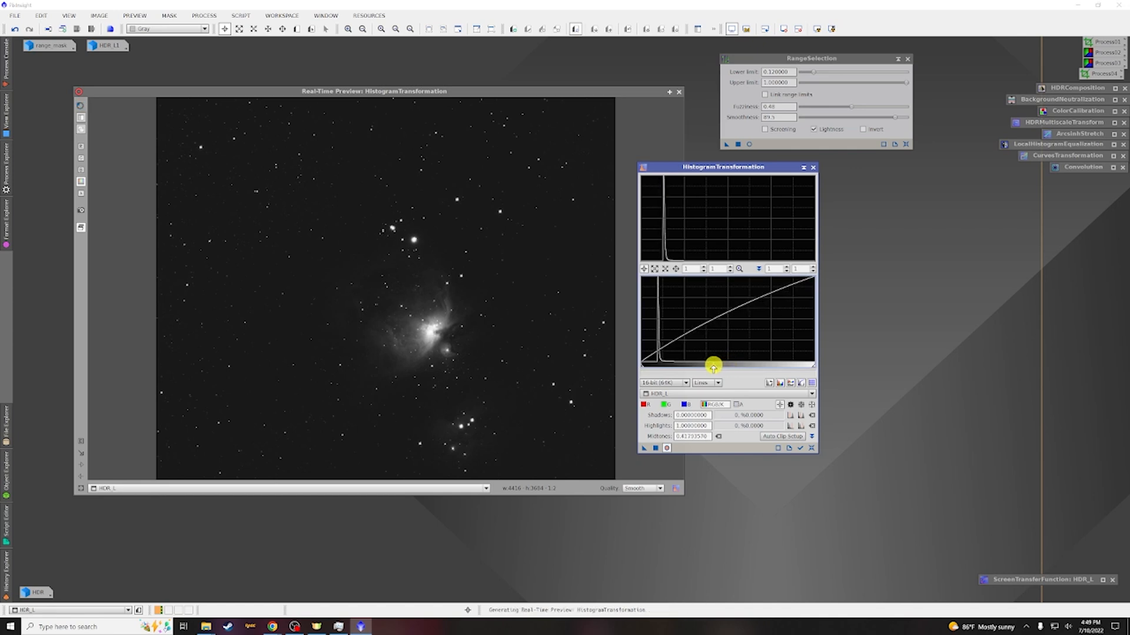
left_click_drag(713, 365, 702, 366)
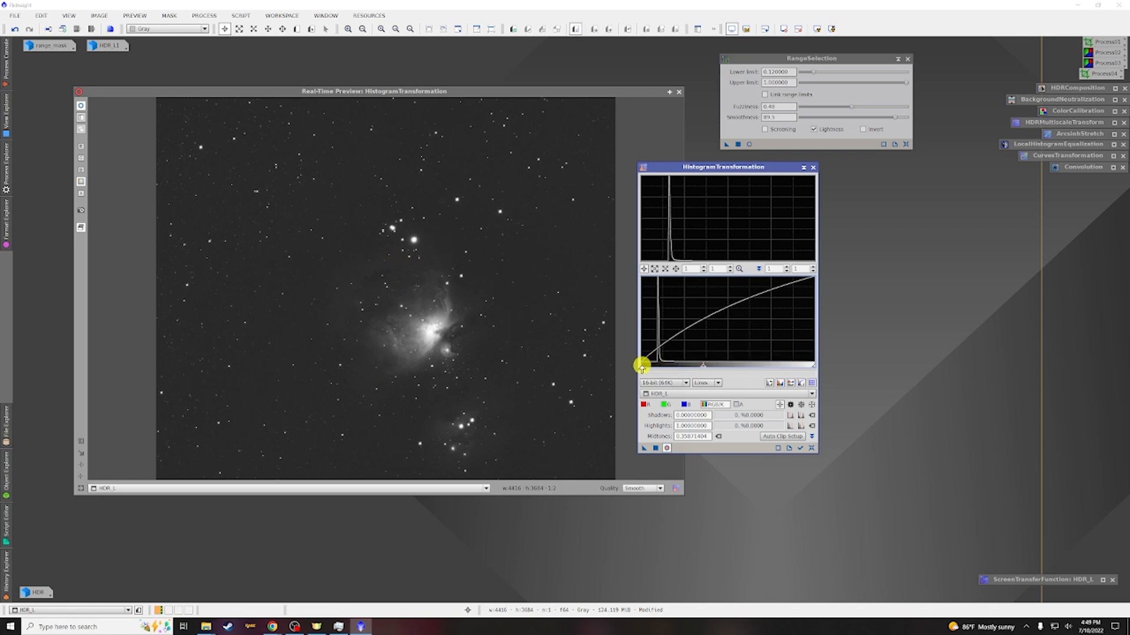
left_click_drag(642, 367, 646, 366)
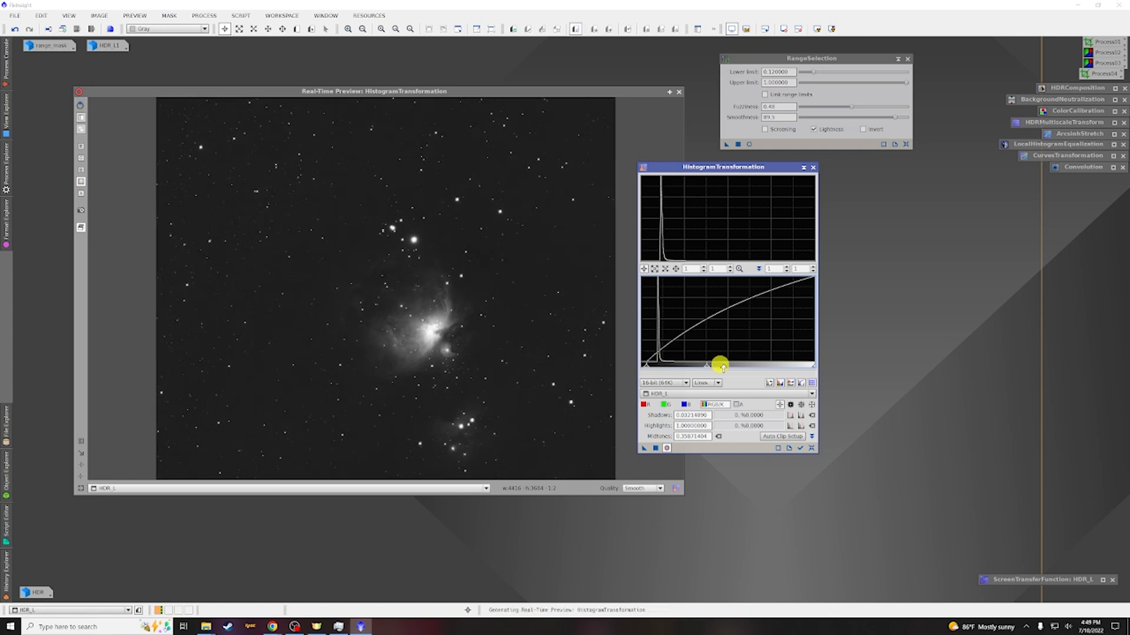
left_click_drag(707, 366, 702, 366)
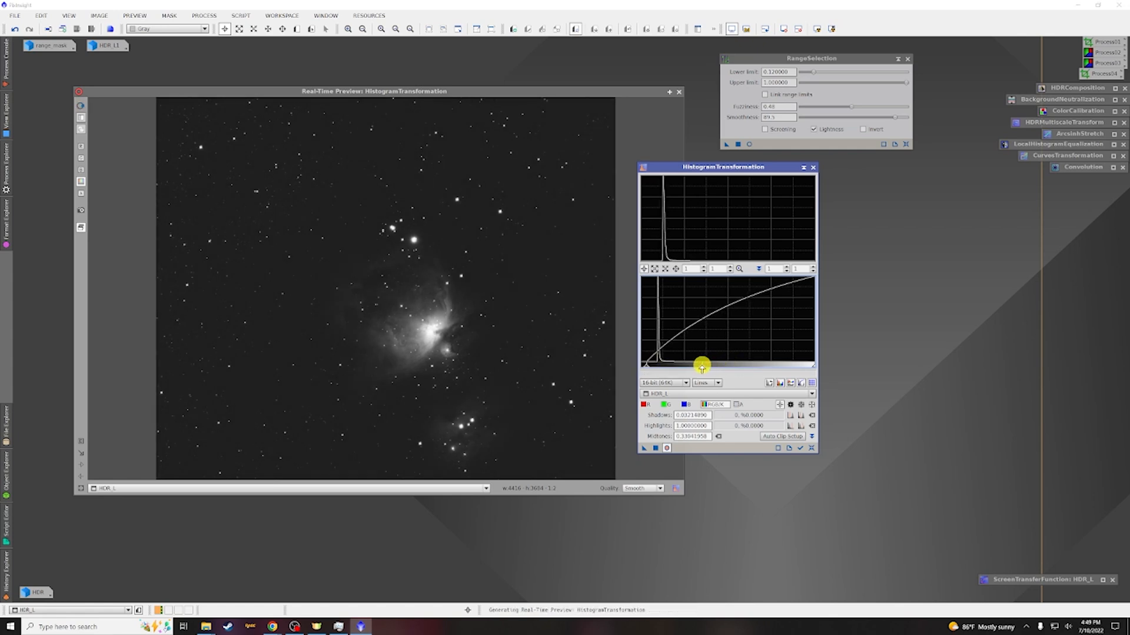
left_click(656, 448)
Reset and apply a third stretch with shadows about 0.033 and midtones about 0.399, then close the preview and HistogramTransformation
left_click(812, 448)
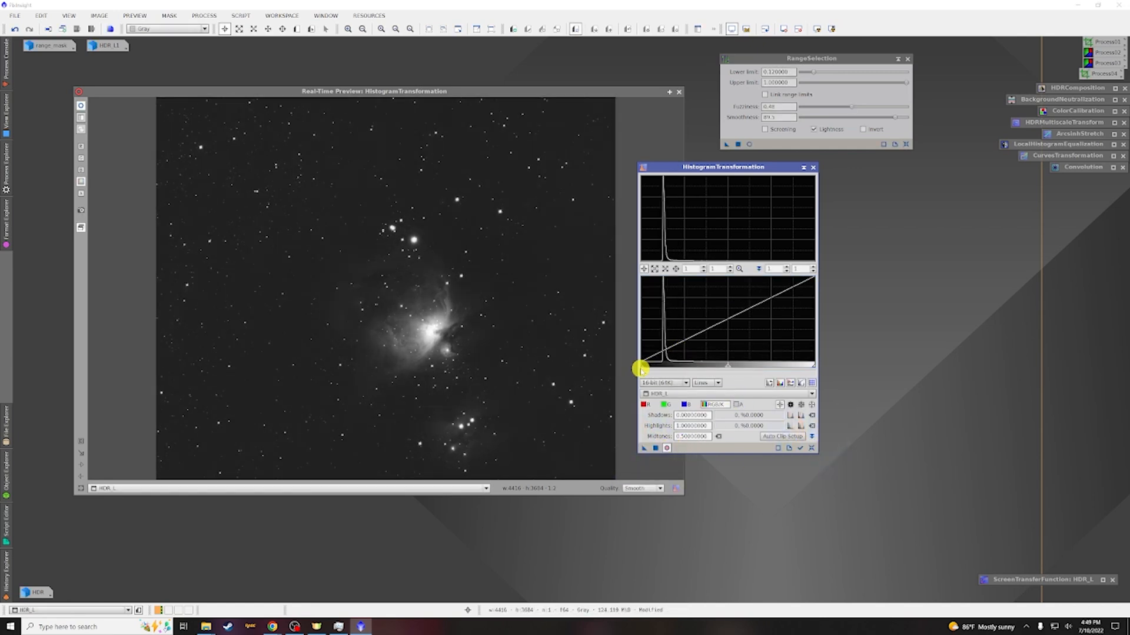
left_click_drag(640, 368, 646, 366)
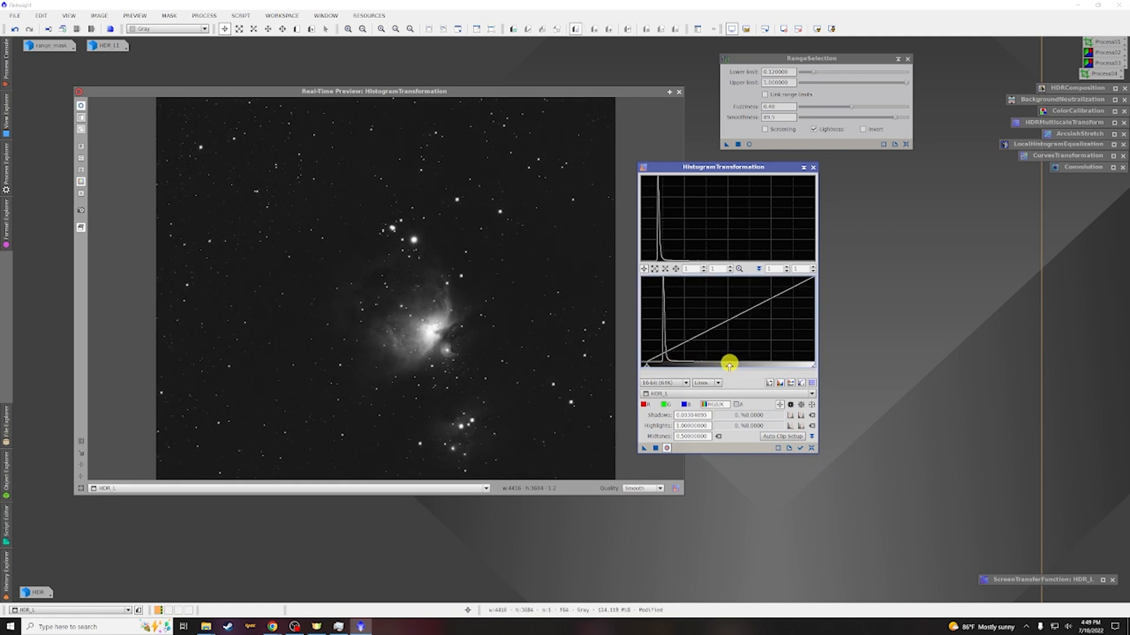
left_click_drag(729, 365, 711, 366)
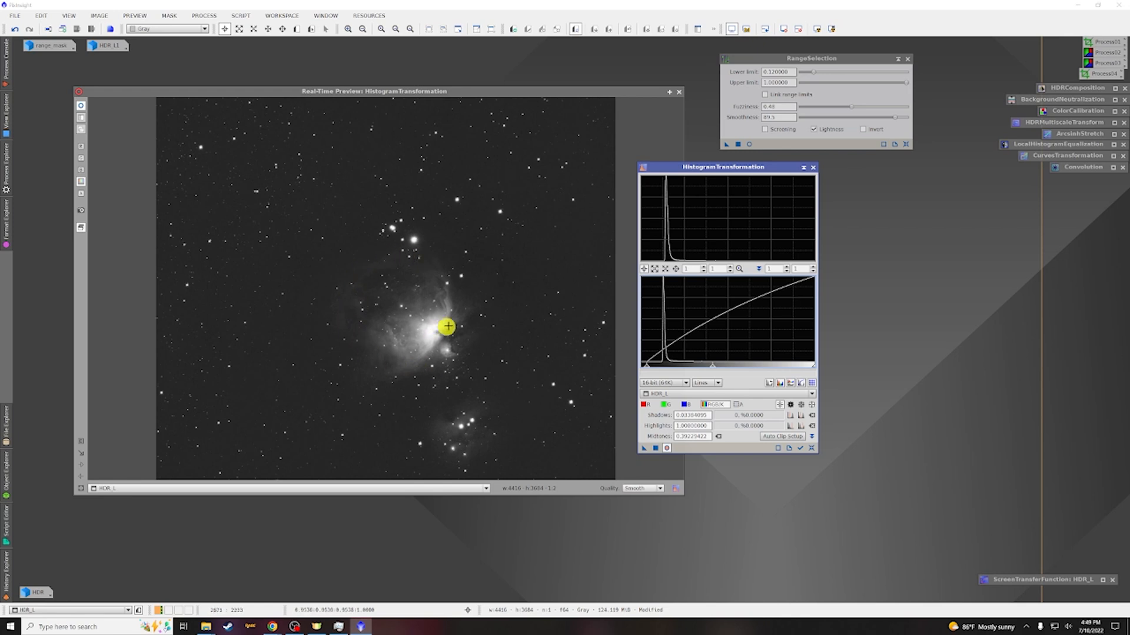
left_click_drag(712, 366, 714, 368)
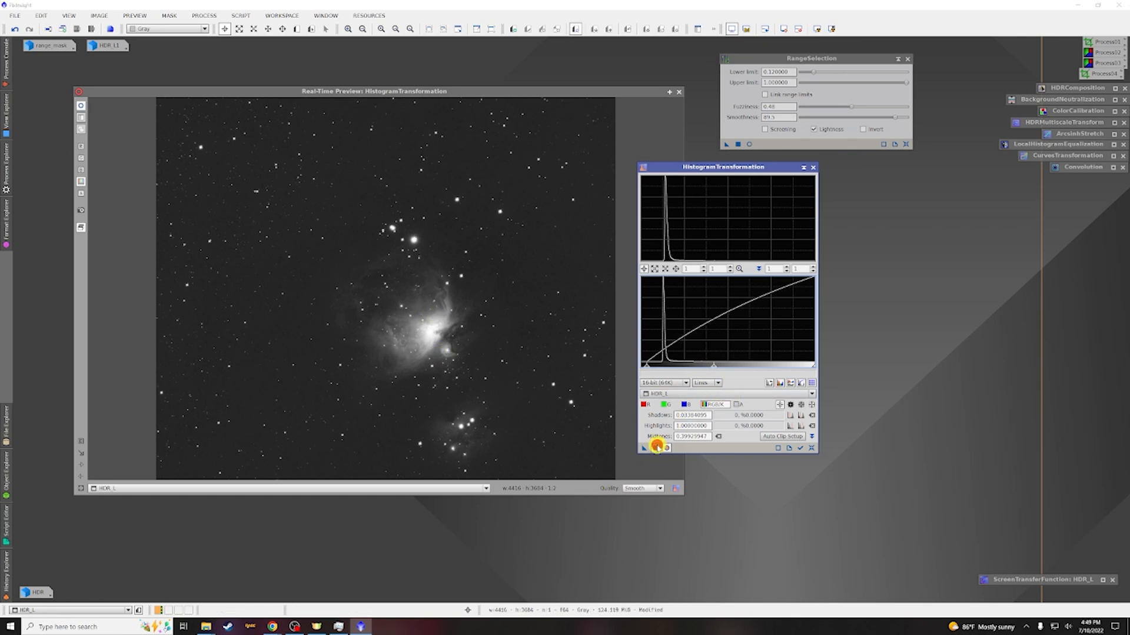
left_click(678, 91)
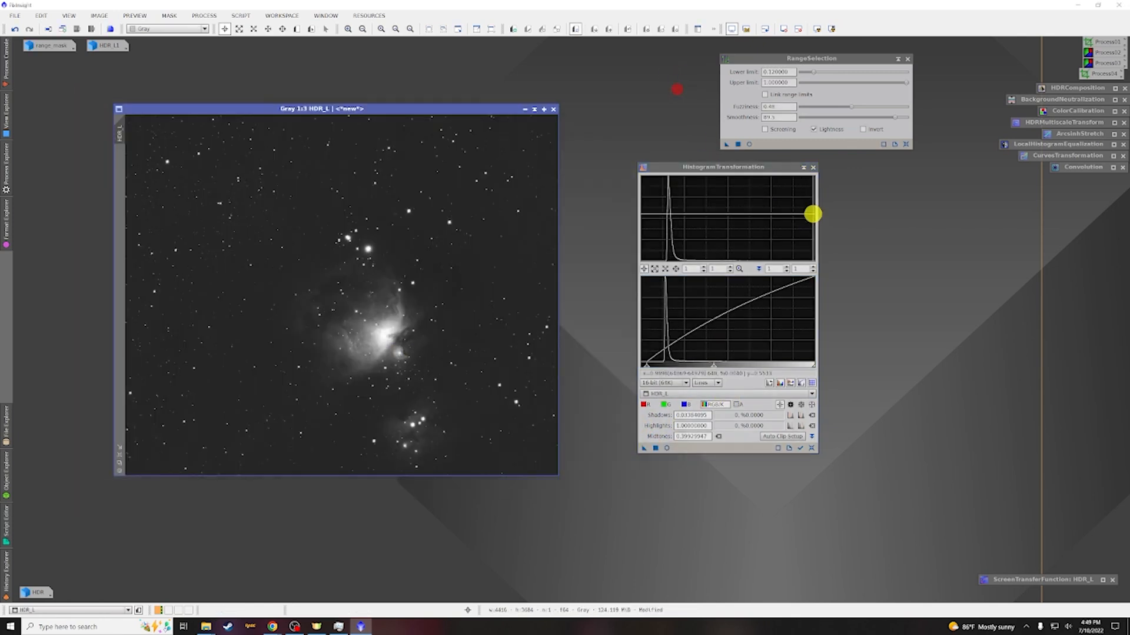
left_click(804, 169)
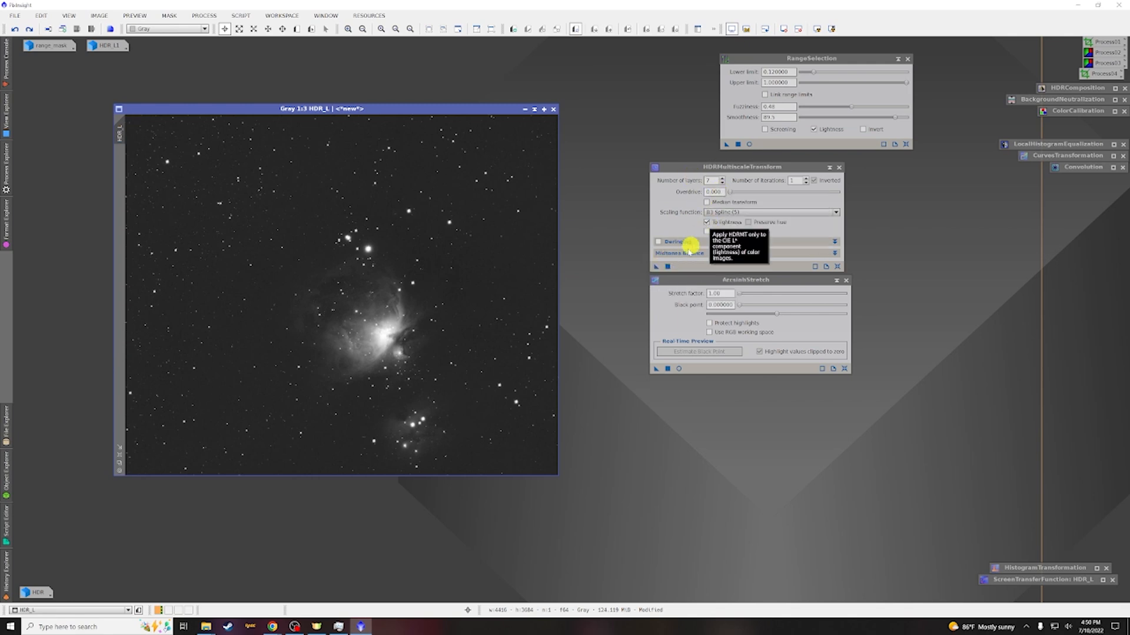
Apply HDRMultiscaleTransform with 7 layers, 1 iteration, inverted, B3 spline and To lightness to the HDR_L image
left_click_drag(655, 266, 386, 244)
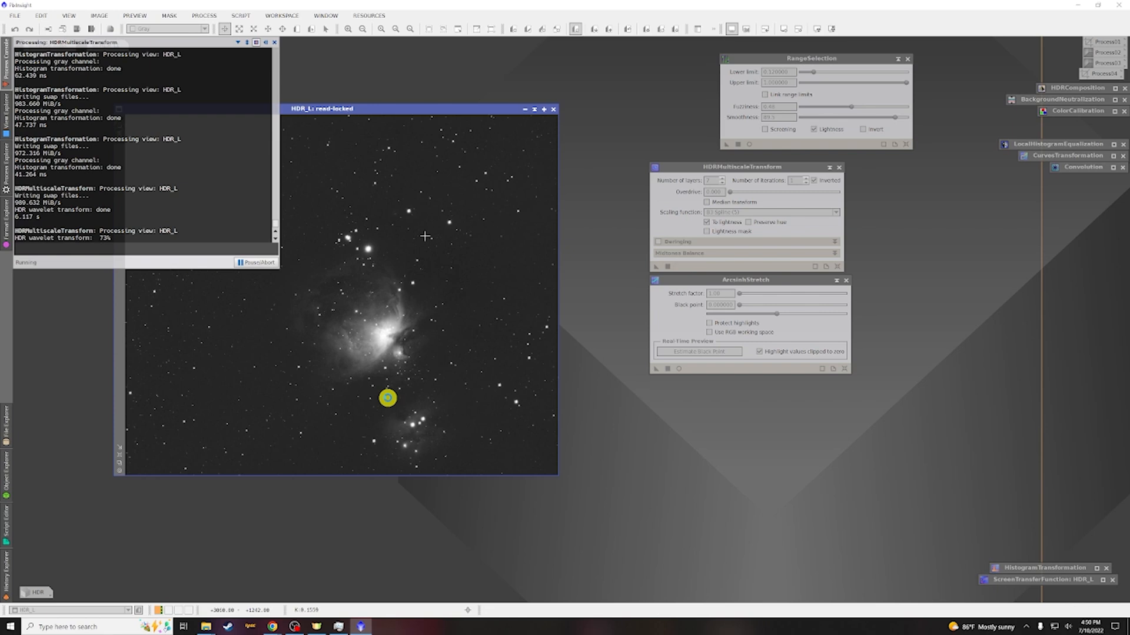
left_click(728, 280)
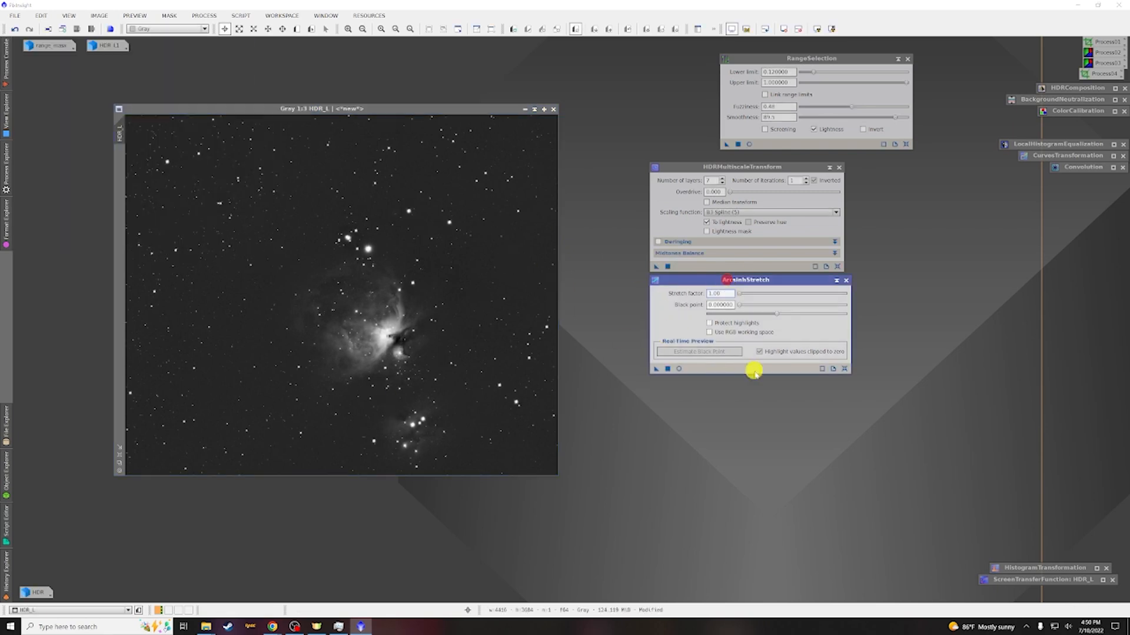
Open the ArcsinhStretch real-time preview on HDR_L, trying stretch factors around 1.58 and settling the black point at 0.006
left_click(679, 369)
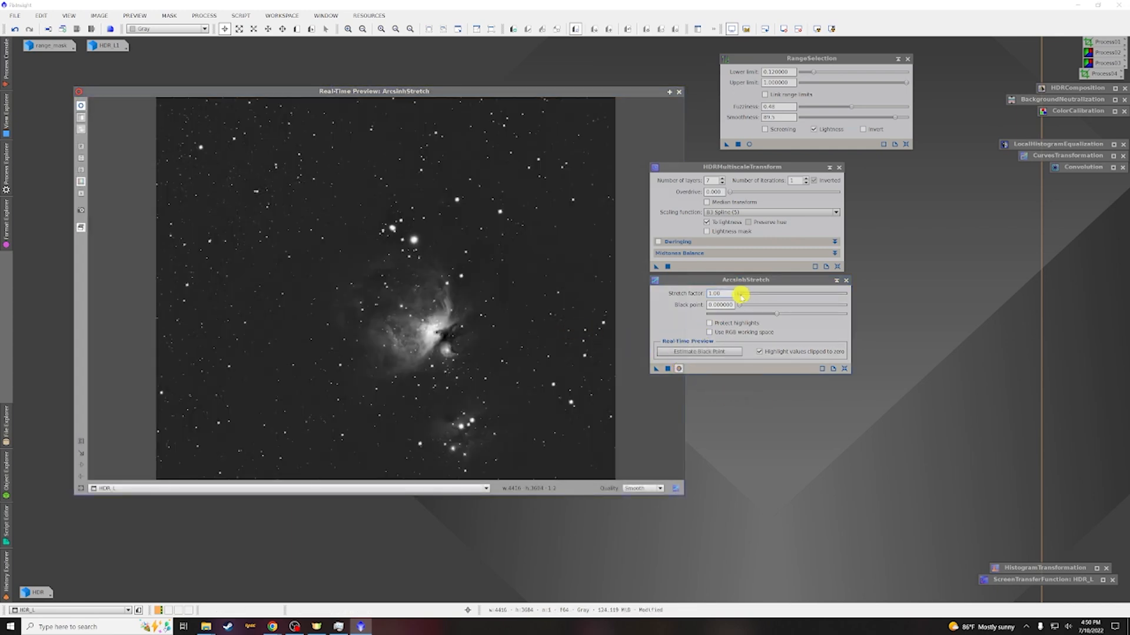
left_click(739, 295)
left_click_drag(740, 295, 741, 296)
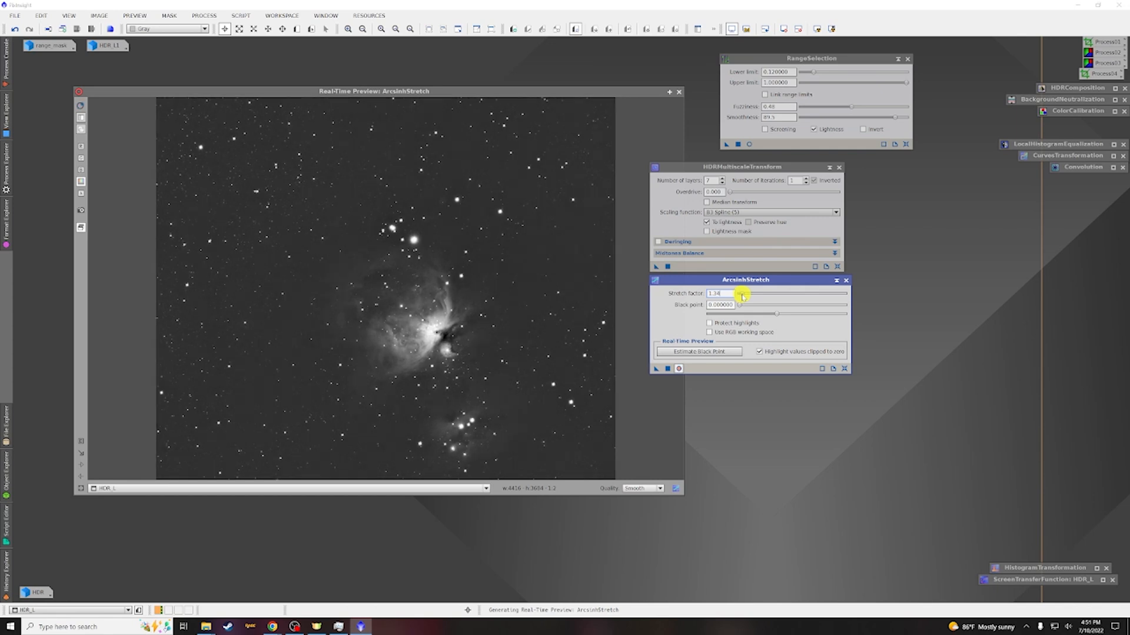
left_click_drag(742, 295, 743, 295)
double_click(740, 306)
type("0.001")
key("Return")
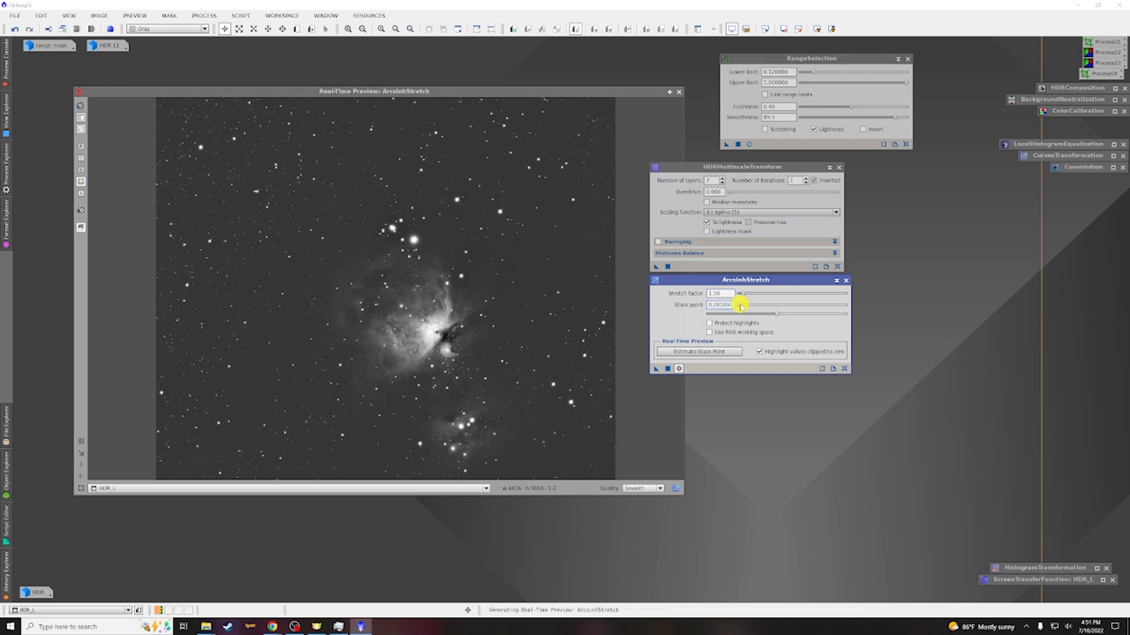
type("0.002")
key("Return")
type("0.004")
key("Return")
left_click(745, 304)
left_click_drag(746, 304, 752, 305)
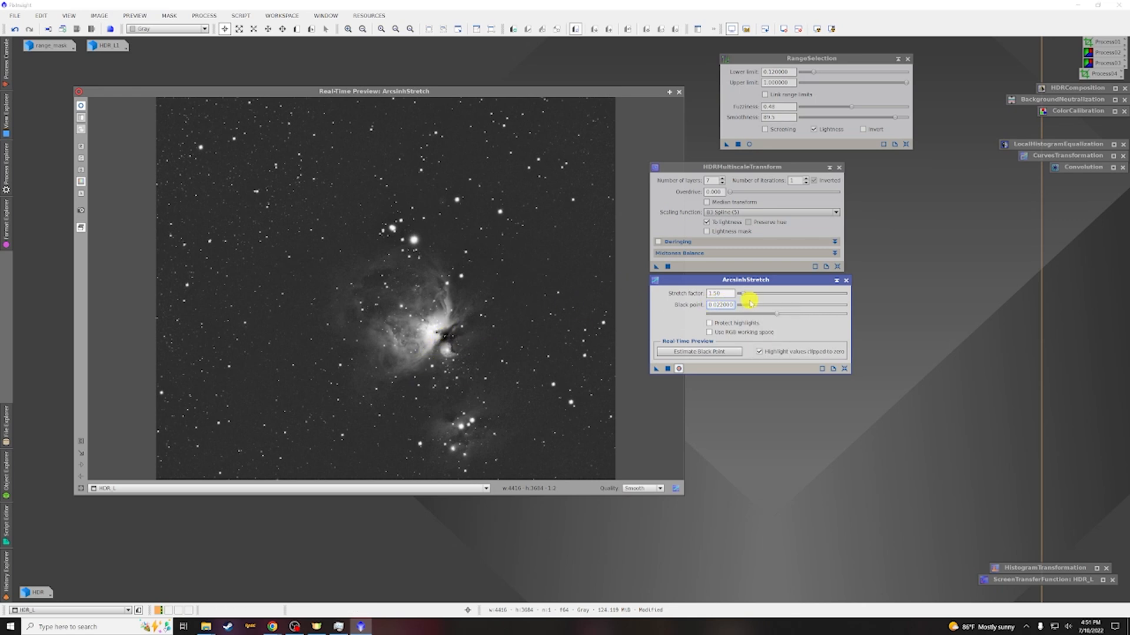
left_click_drag(750, 304, 748, 305)
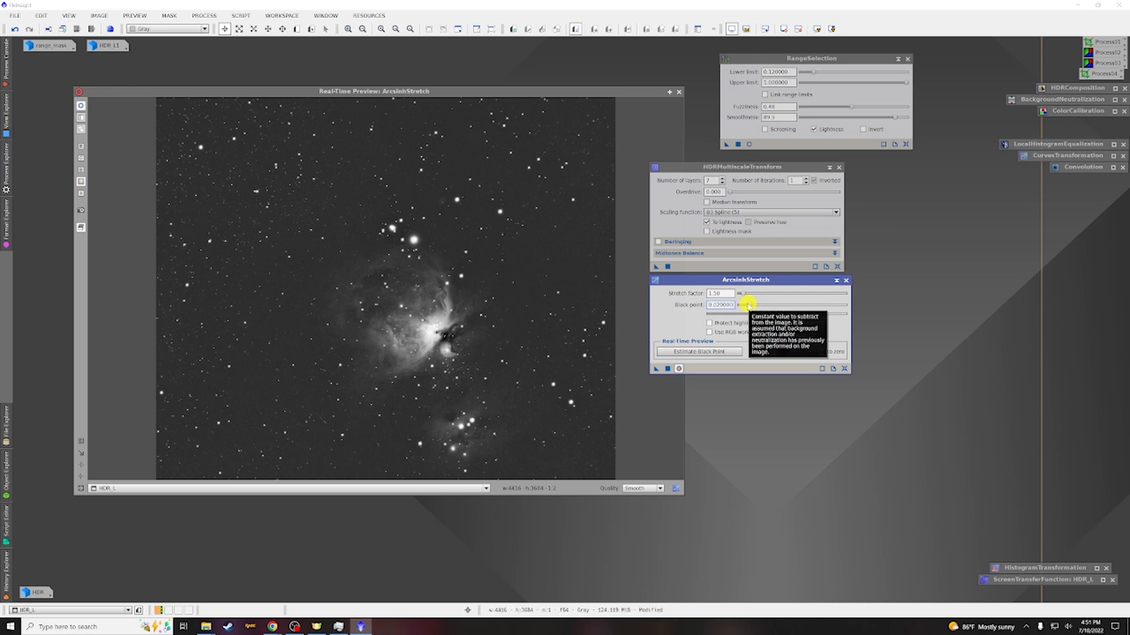
left_click_drag(751, 304, 749, 304)
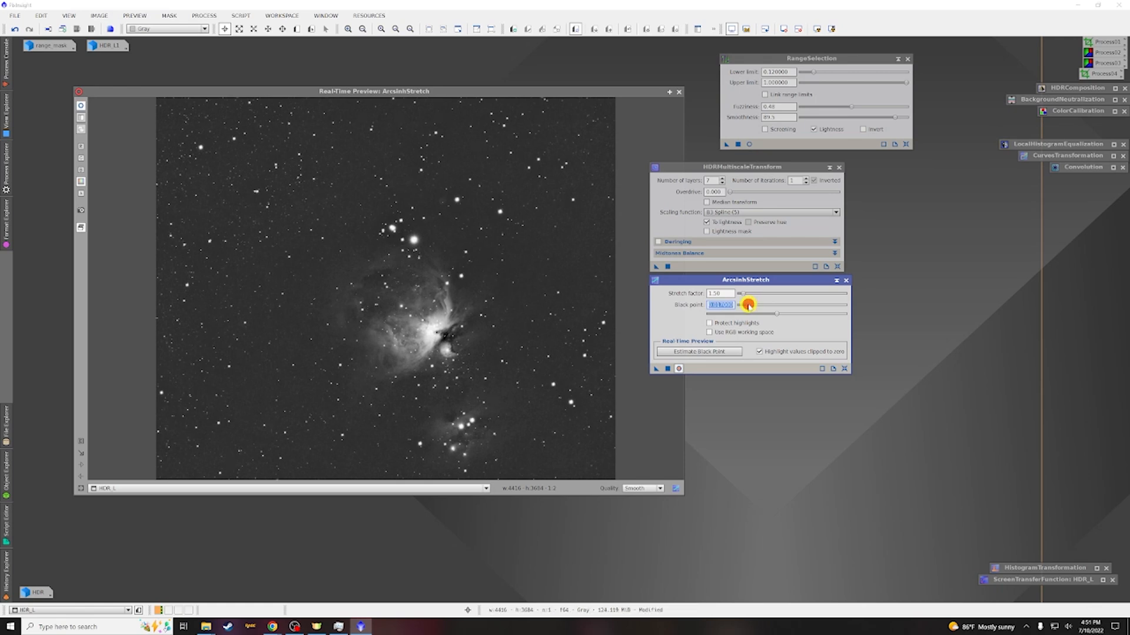
left_click_drag(746, 304, 744, 305)
left_click(744, 304)
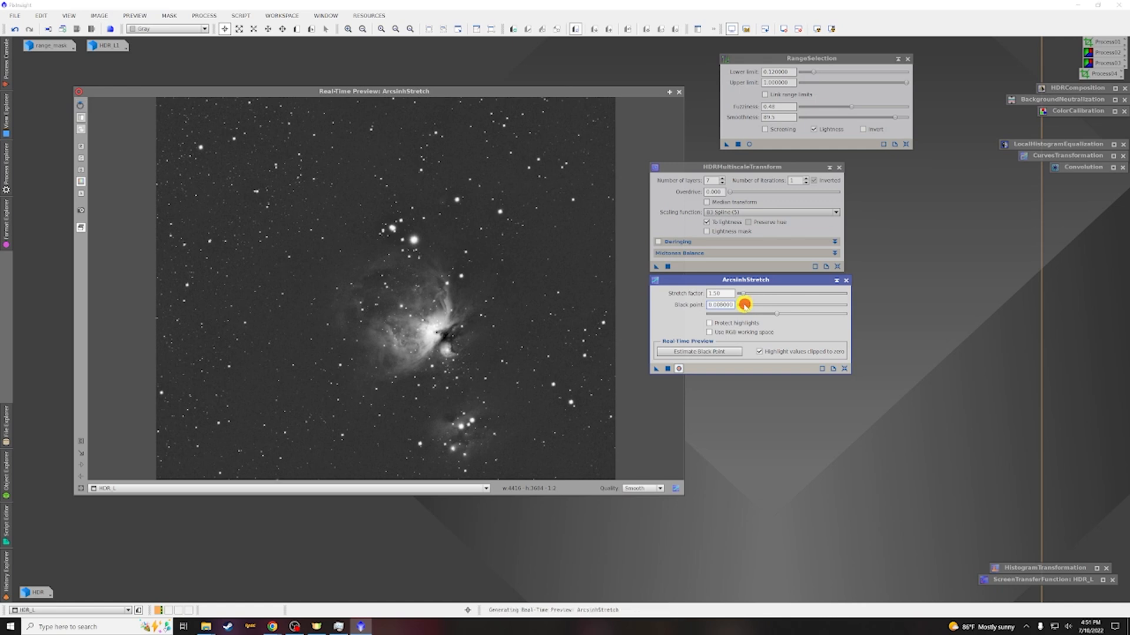
left_click_drag(744, 305, 740, 305)
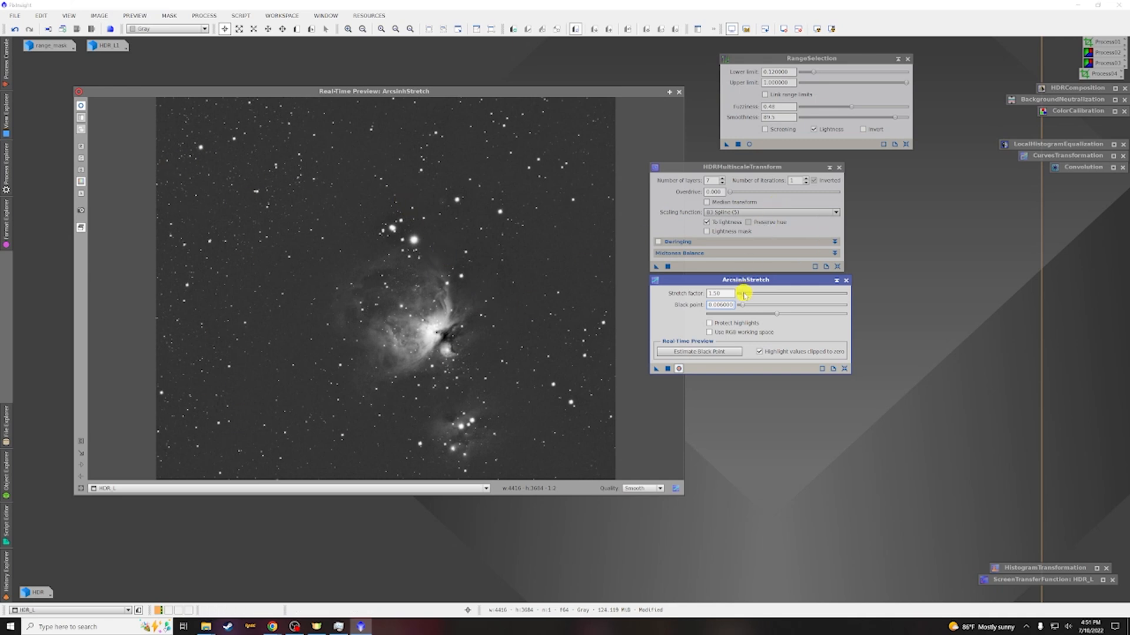
Set the ArcsinhStretch stretch factor to about 1.03, apply it to HDR_L, and close the preview and tool
left_click_drag(744, 294, 745, 294)
left_click_drag(744, 293, 745, 293)
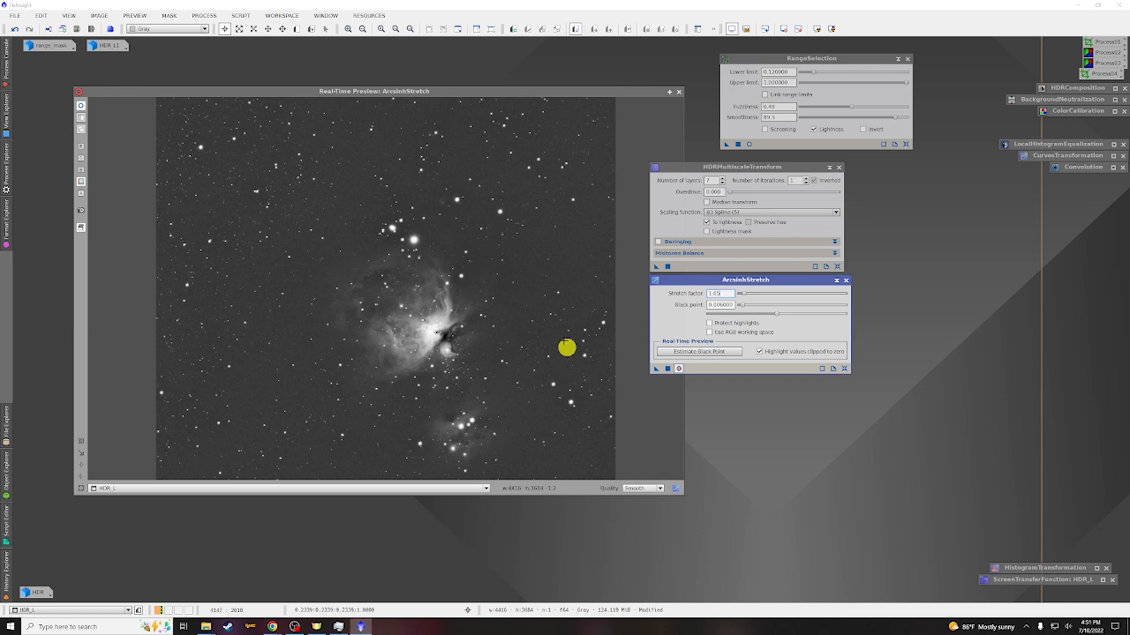
left_click(667, 369)
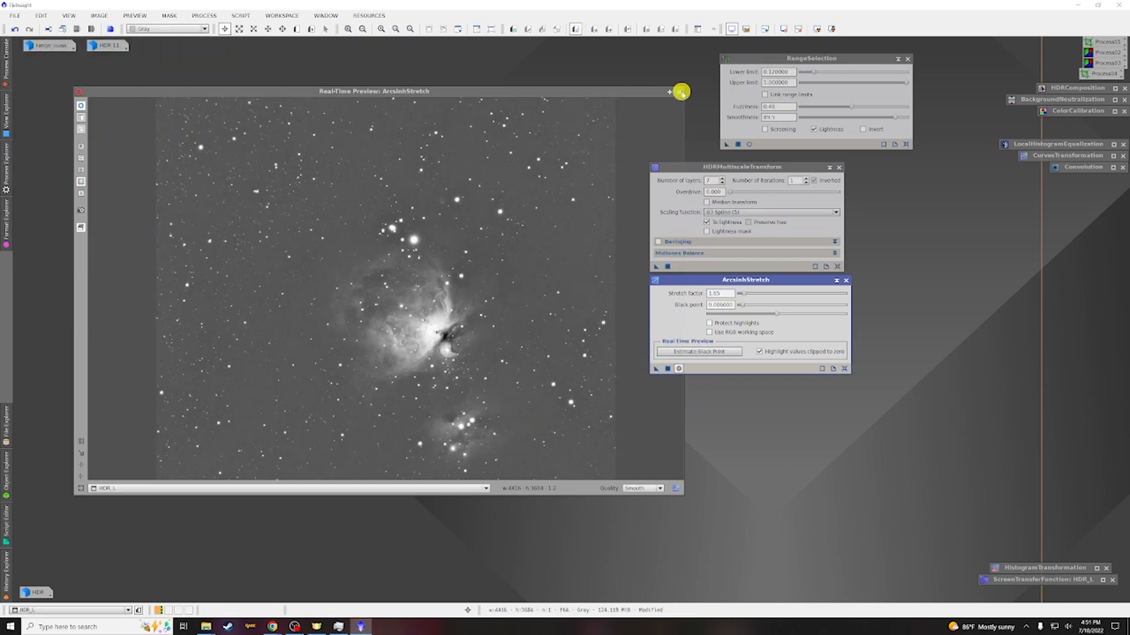
left_click(681, 91)
left_click(836, 280)
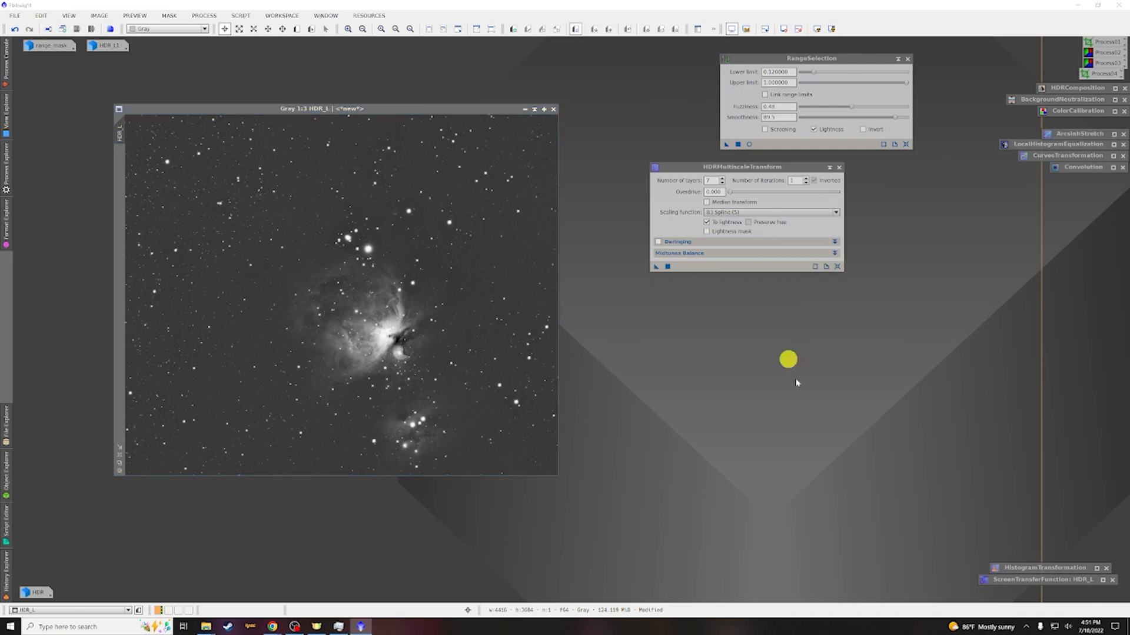
Open the range_mask image, apply it as a mask to HDR_L, minimize it and hide the mask overlay
mouse_move(39, 47)
double_click(38, 48)
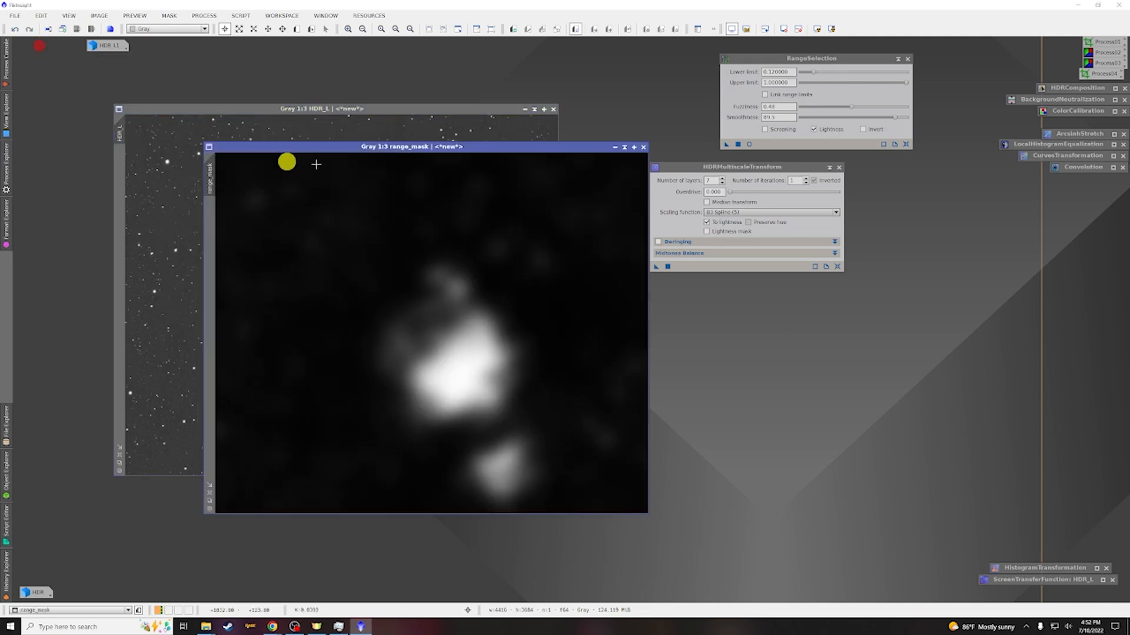
left_click_drag(208, 170, 114, 168)
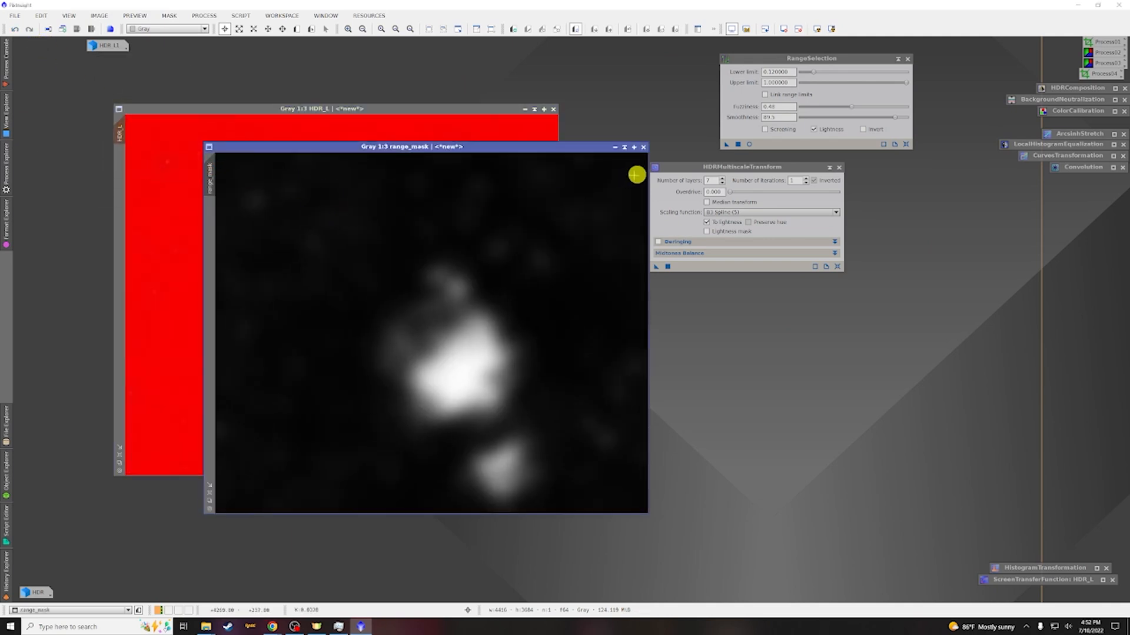
left_click(615, 147)
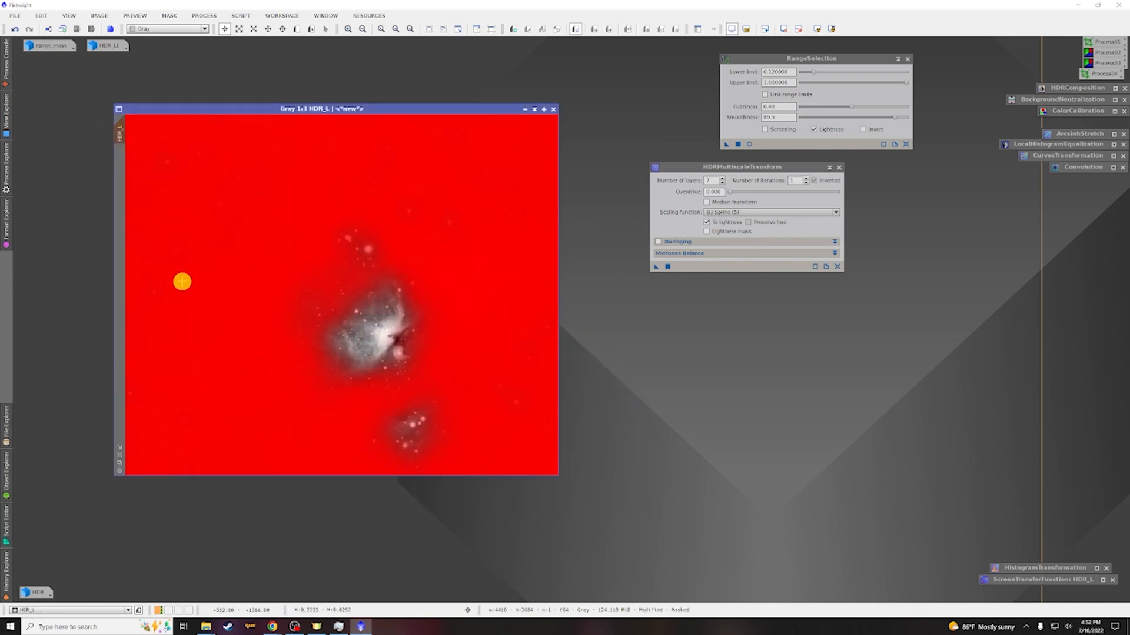
key("ctrl+k")
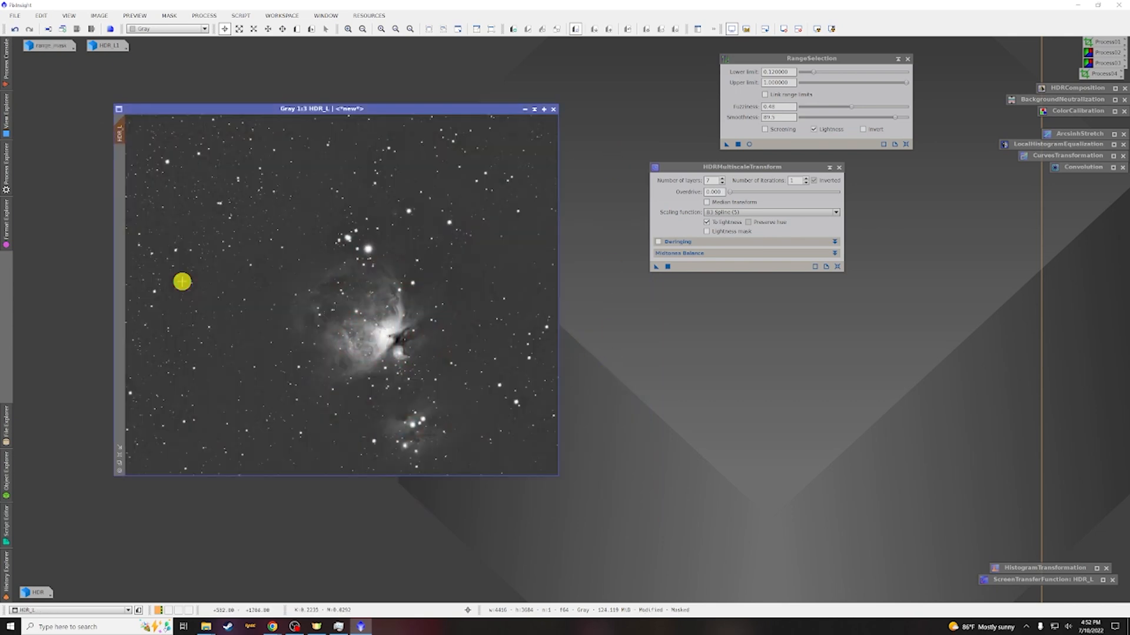
Define a preview around the nebula core, zoom into it, and apply HDRMultiscaleTransform to that preview
left_click(297, 29)
left_click_drag(287, 263, 450, 385)
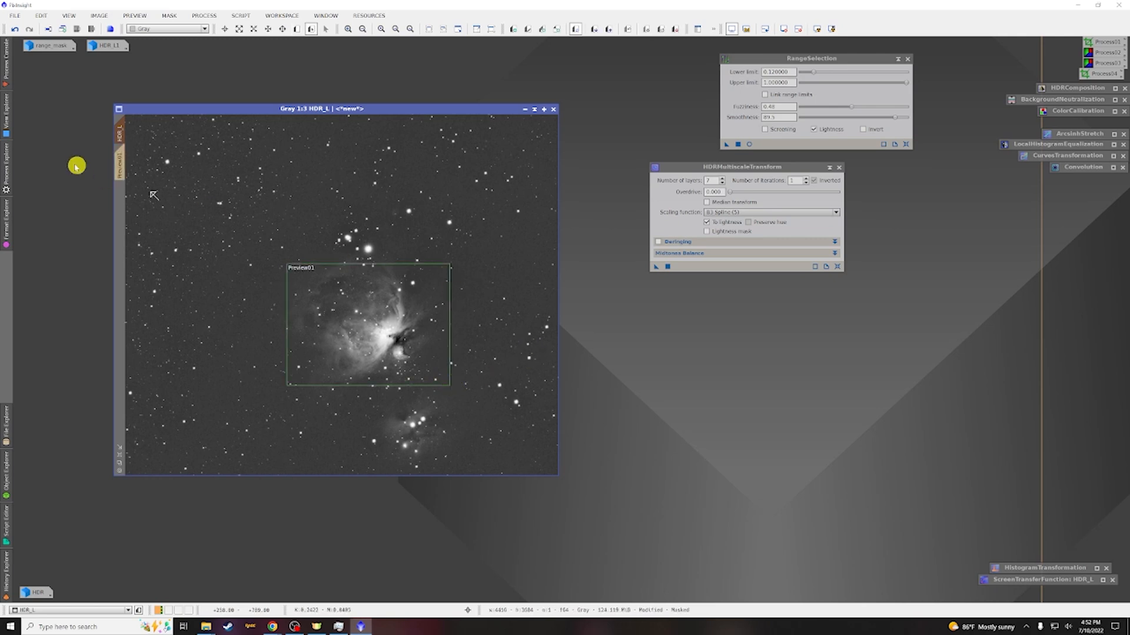
left_click(117, 161)
scroll(464, 255, "down", 1)
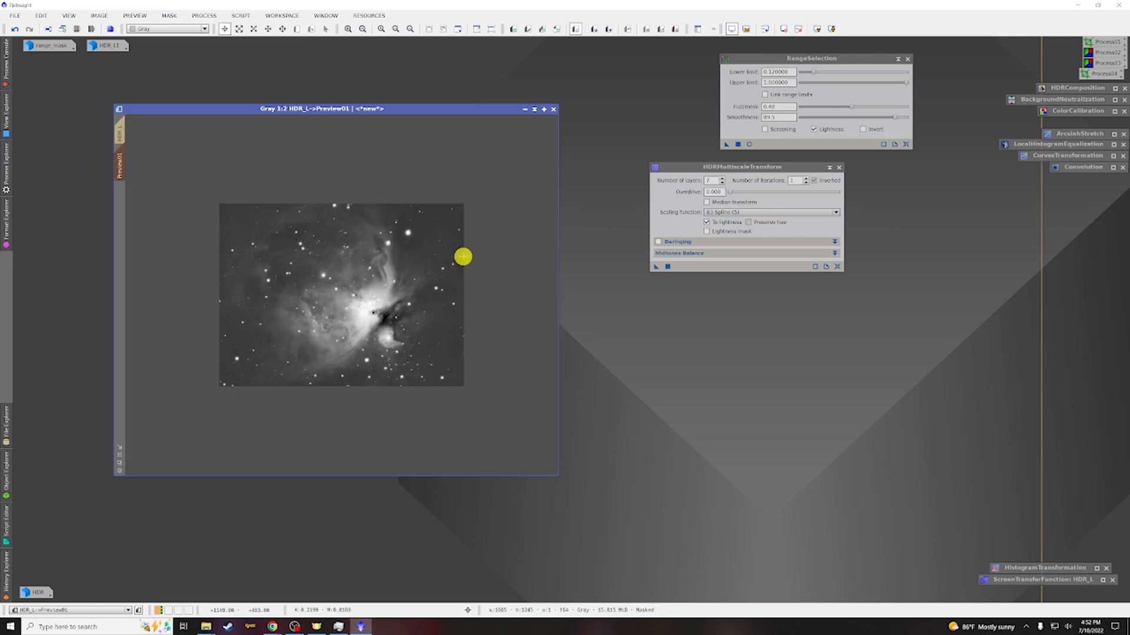
scroll(461, 255, "up", 1)
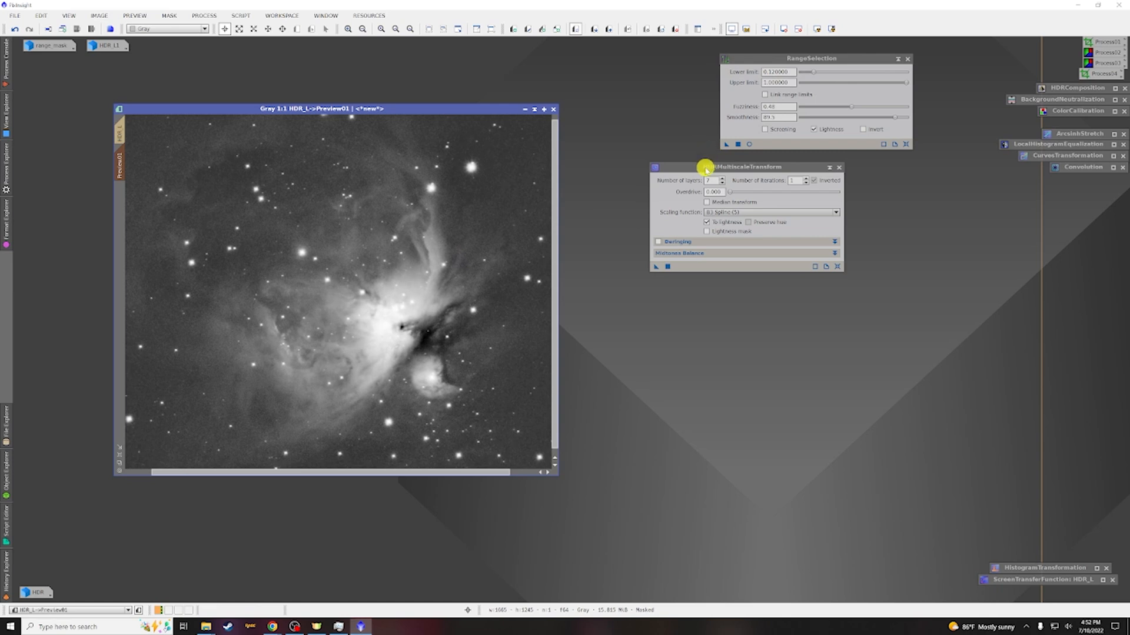
left_click(706, 167)
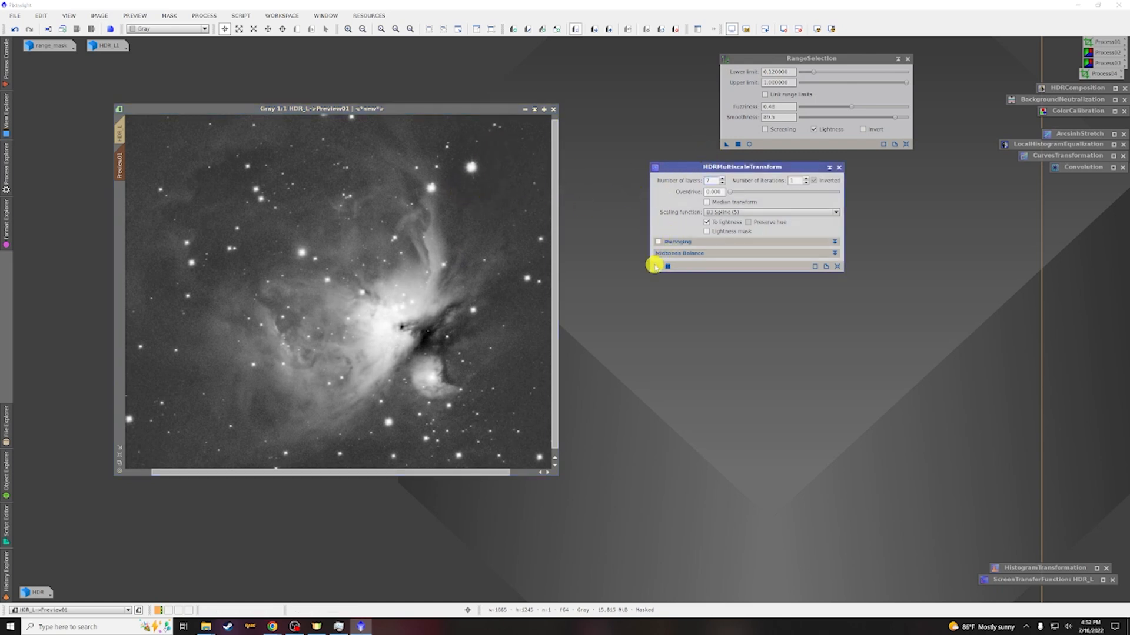
left_click_drag(656, 267, 416, 238)
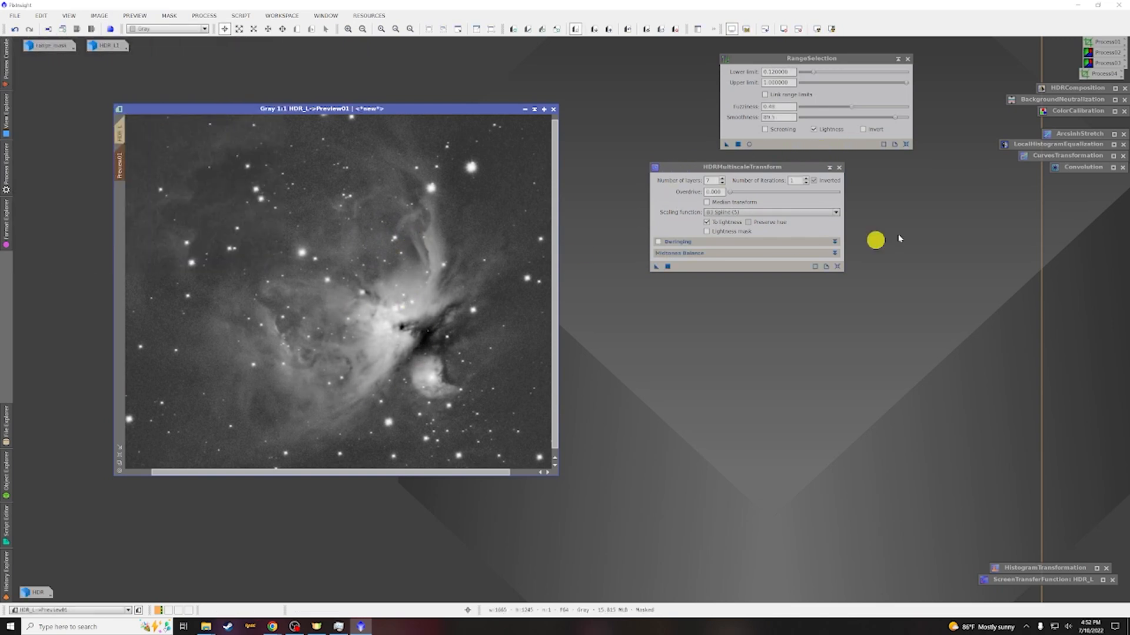
Preview LocalHistogramEqualization on the preview with kernel radius 64, contrast limit 2.0 and amount about 0.550
double_click(1037, 146)
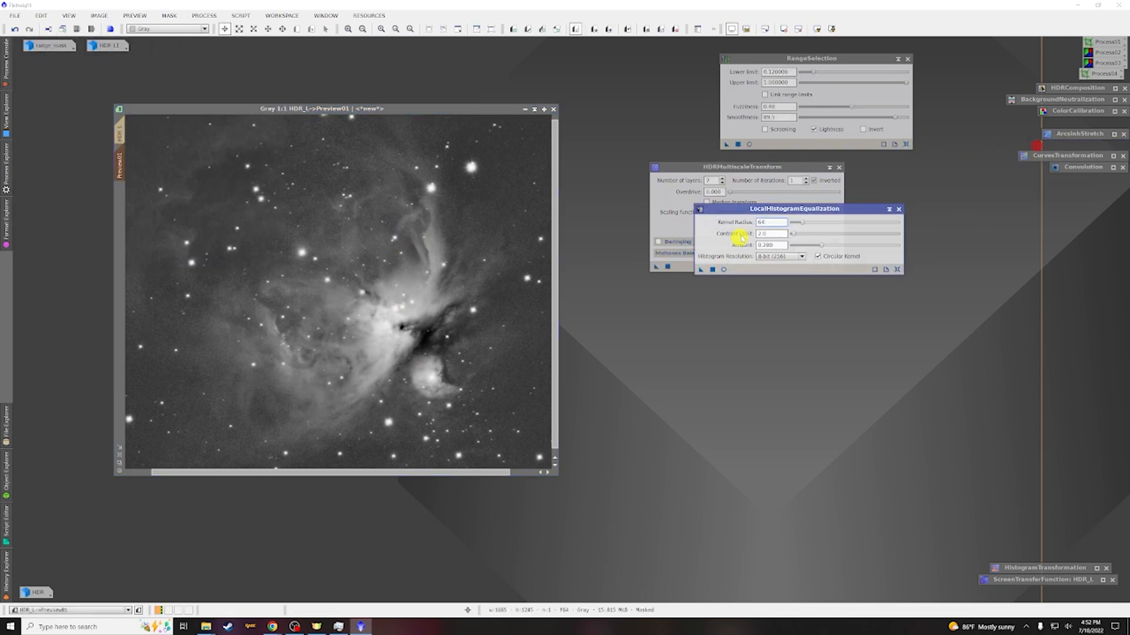
left_click_drag(749, 207, 694, 288)
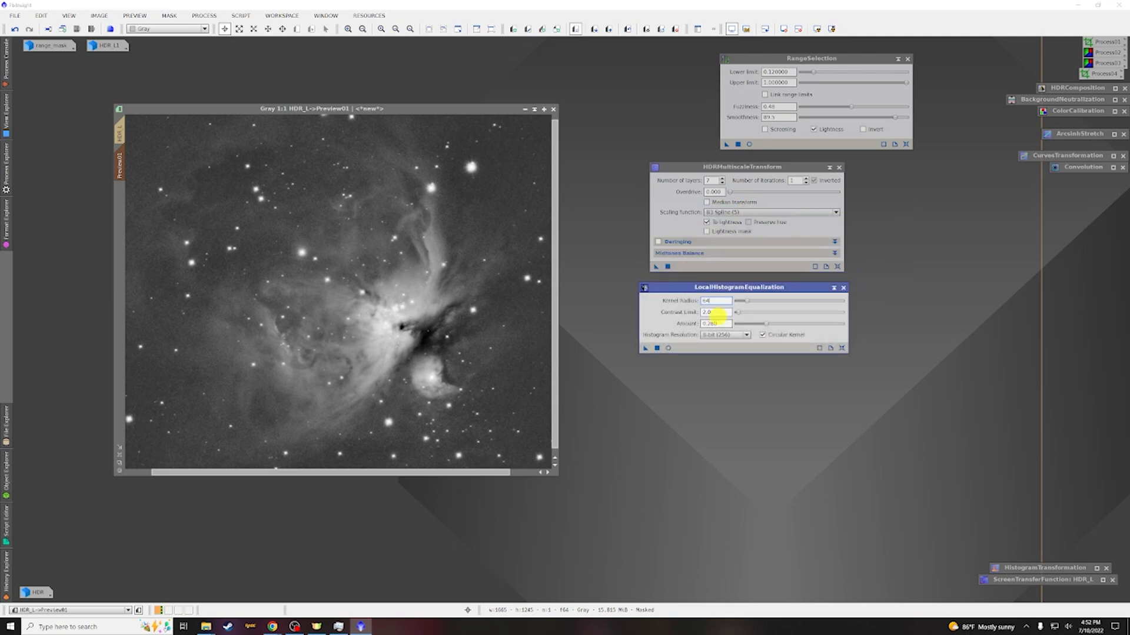
left_click(668, 349)
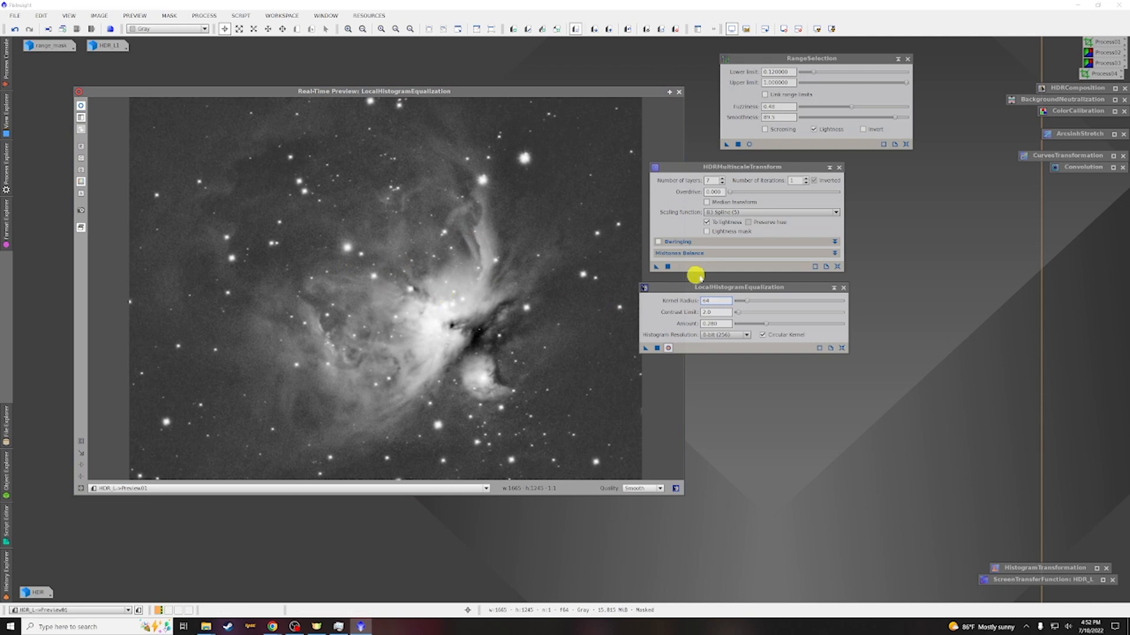
left_click(766, 324)
left_click_drag(767, 324, 773, 326)
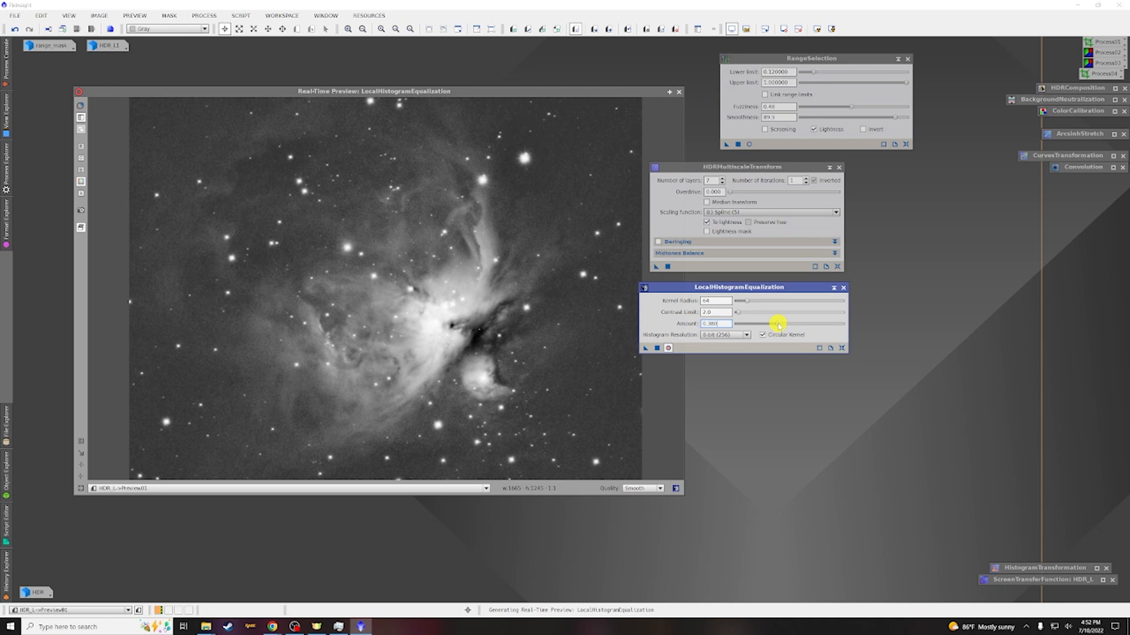
left_click_drag(778, 323, 780, 323)
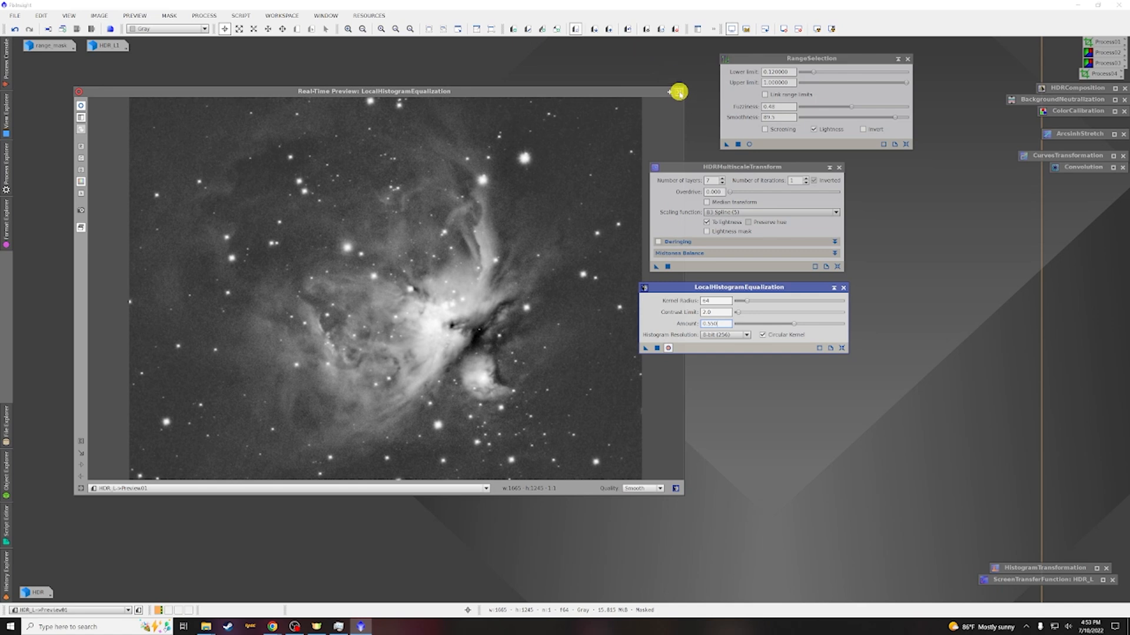
left_click(677, 92)
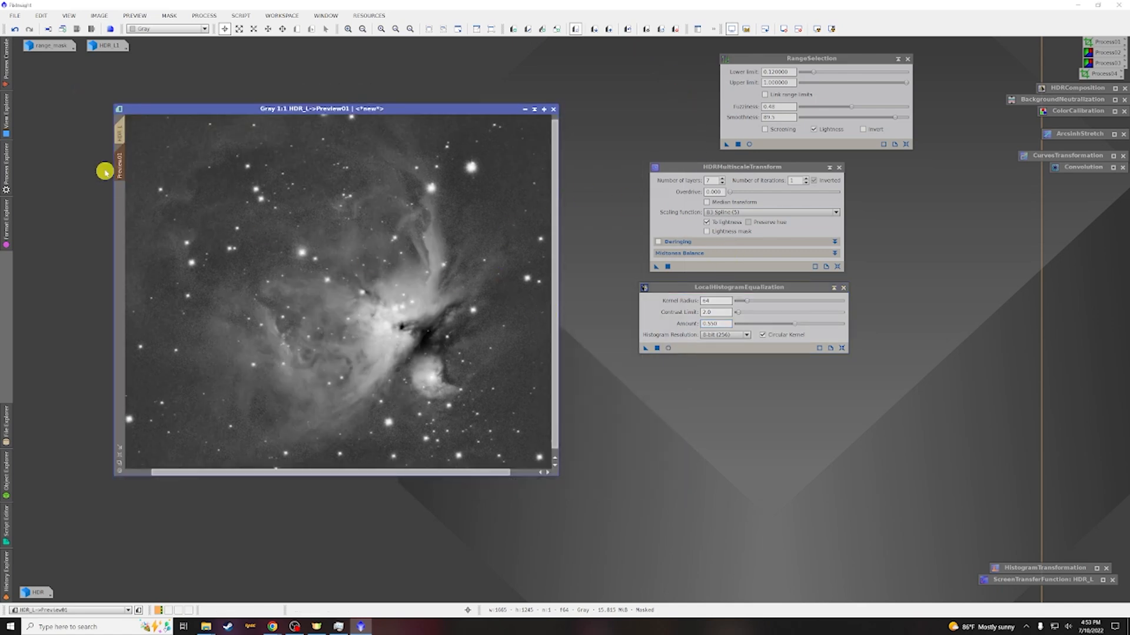
Apply HDRMultiscaleTransform and then LocalHistogramEqualization to the whole HDR_L image
left_click(117, 134)
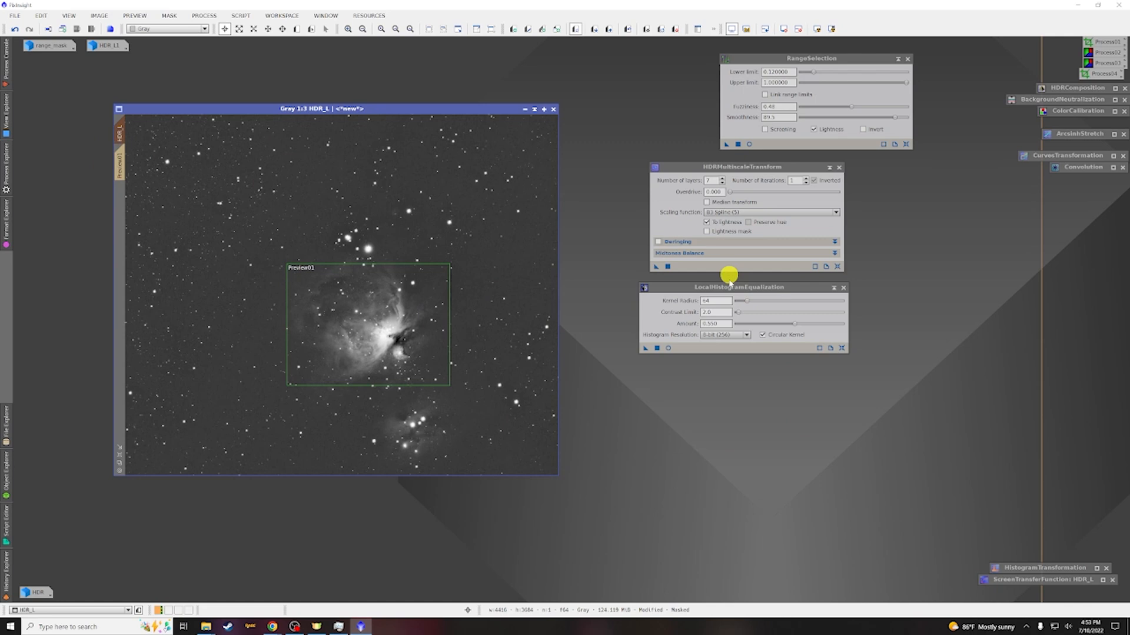
left_click_drag(656, 266, 424, 192)
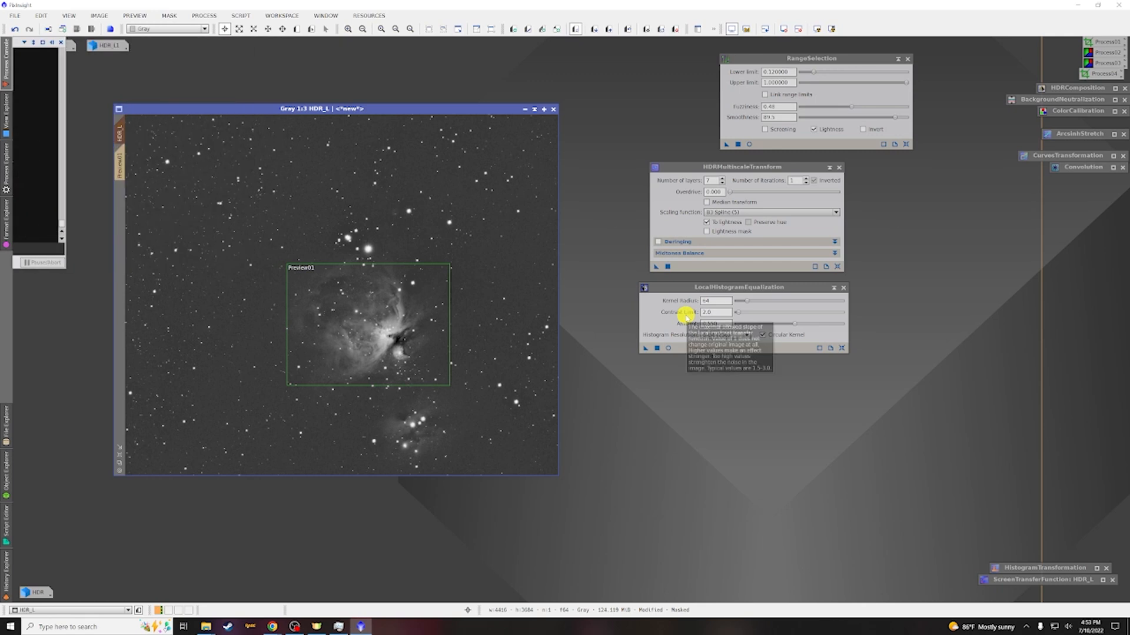
left_click_drag(646, 348, 486, 221)
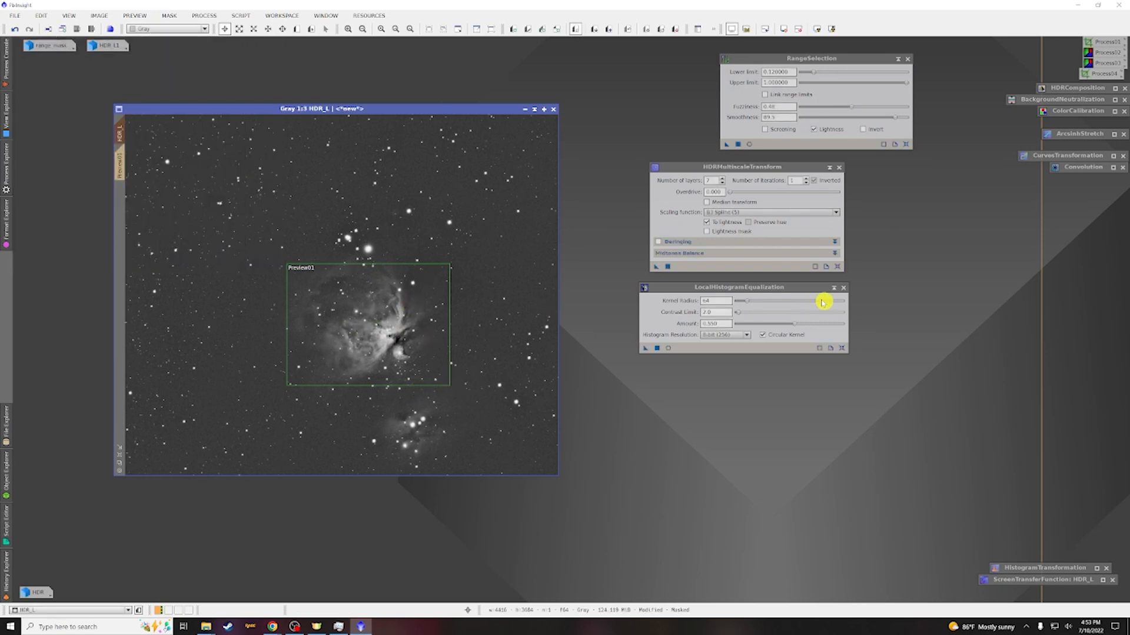
Close the LocalHistogramEqualization, HDRMultiscaleTransform and RangeSelection windows to icons
left_click(833, 287)
left_click(829, 168)
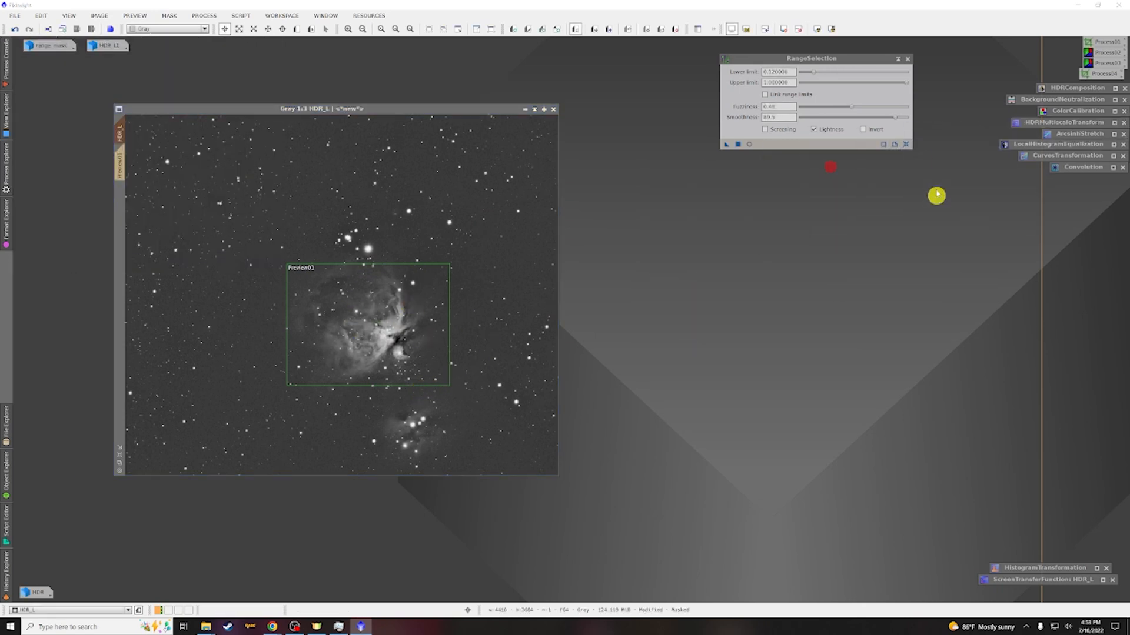
left_click(895, 62)
left_click_drag(847, 100, 1100, 182)
Remove the mask from HDR_L and delete all its previews
left_click(169, 16)
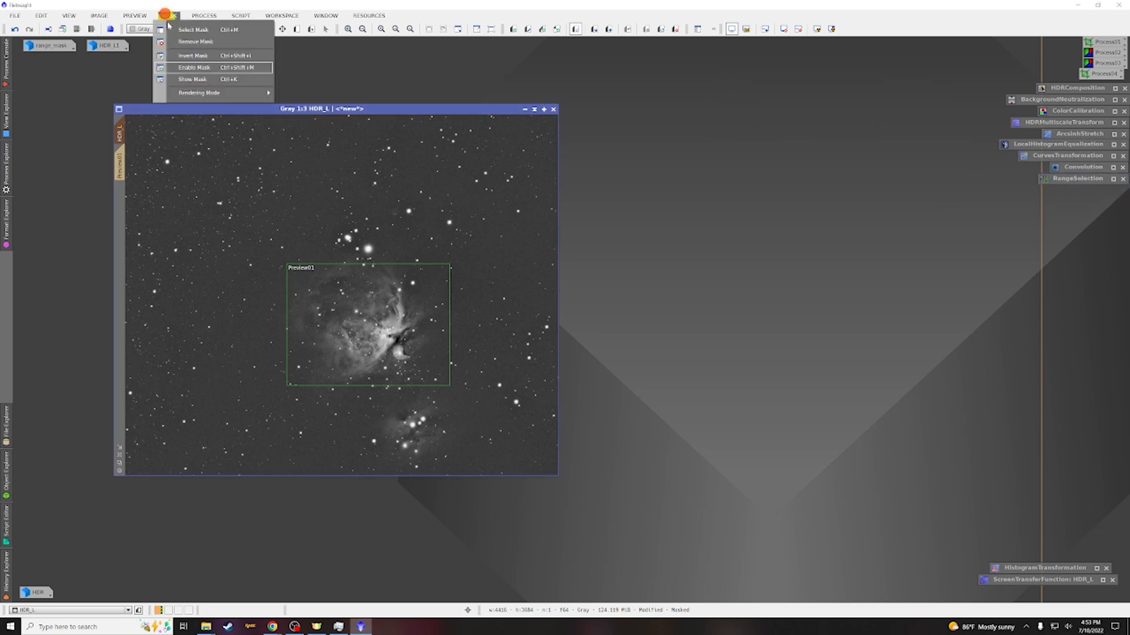
left_click(182, 43)
left_click(135, 15)
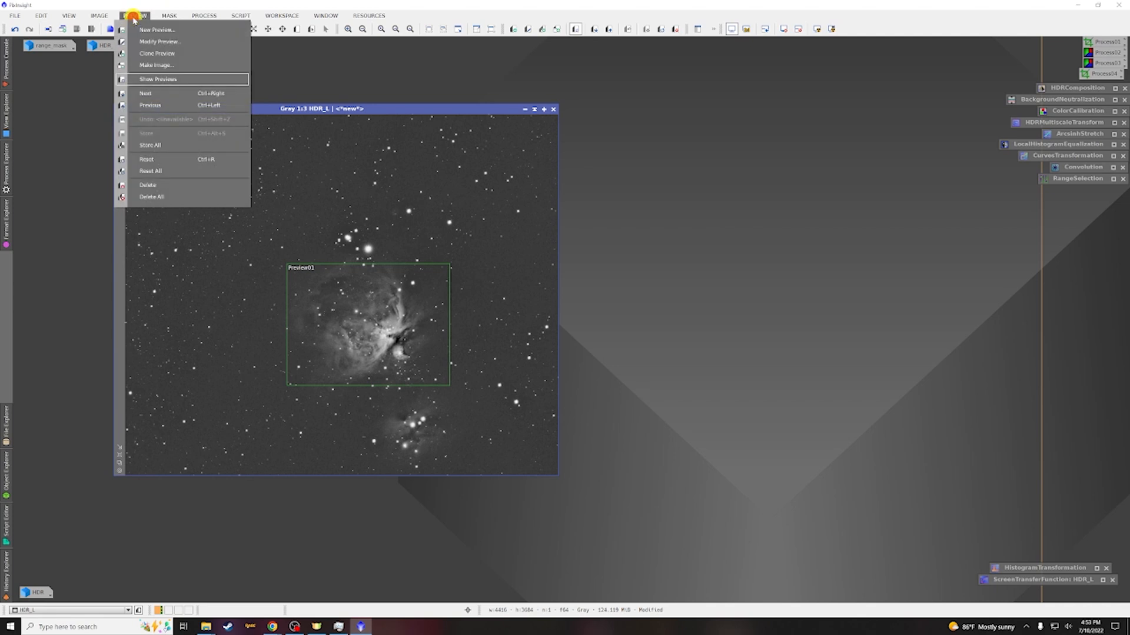
left_click(153, 196)
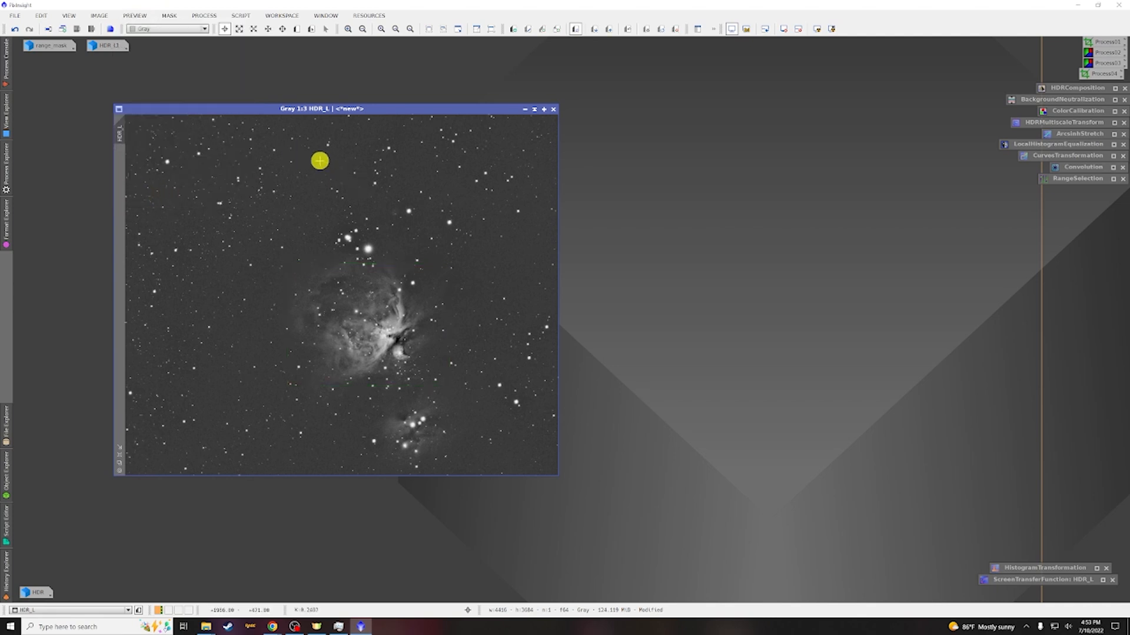
Open the HDR color image and arrange it beside the HDR_L window
left_click_drag(308, 108, 663, 96)
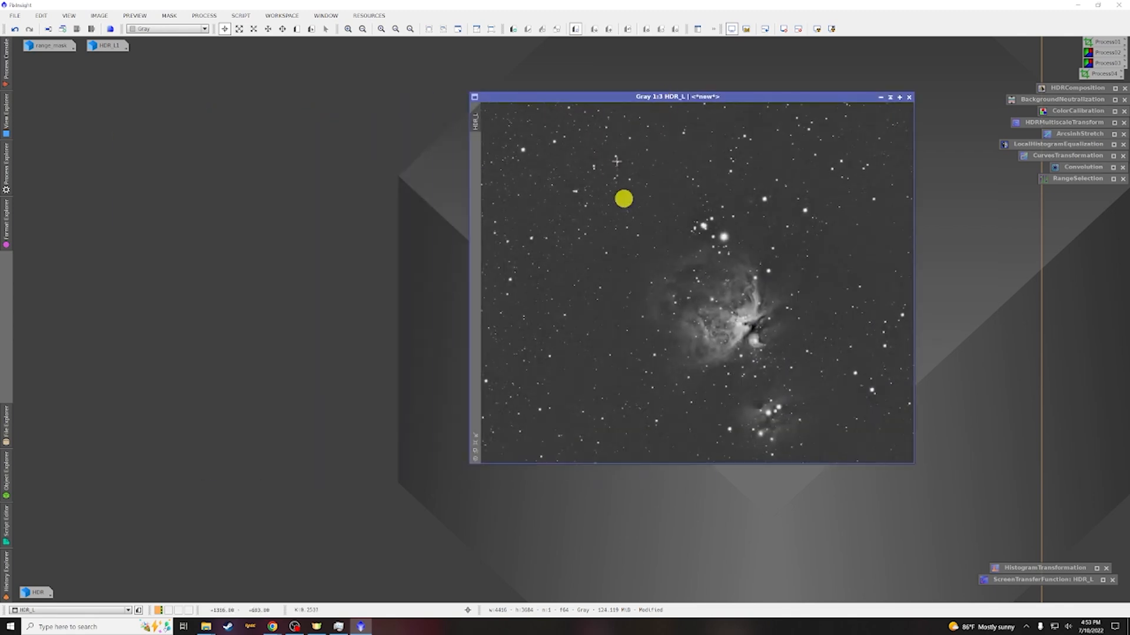
double_click(38, 592)
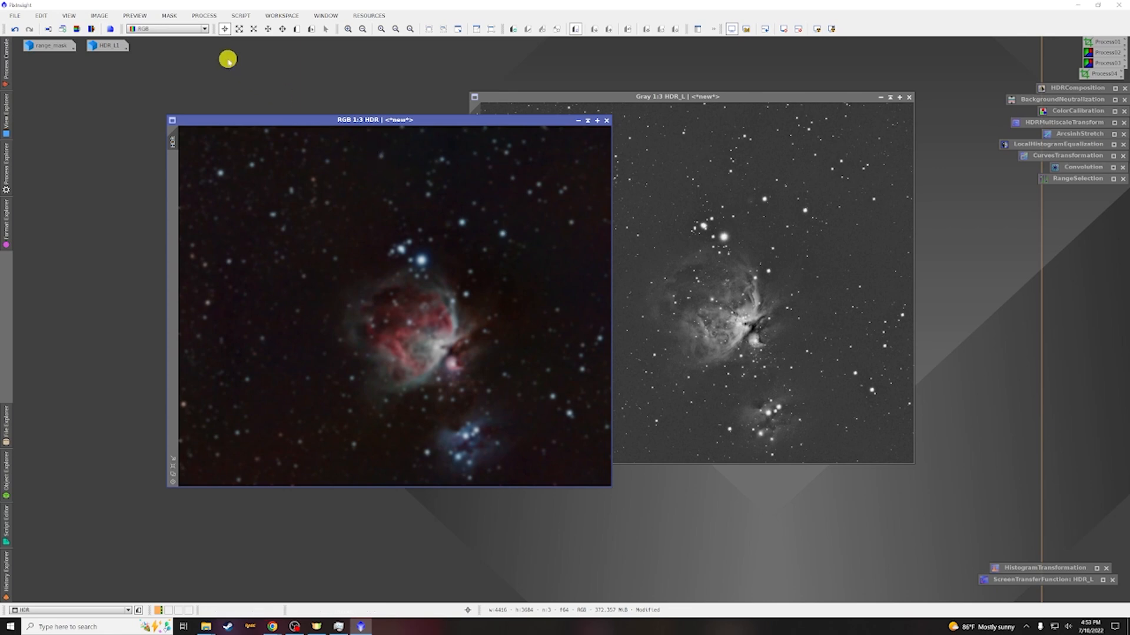
left_click_drag(388, 119, 274, 111)
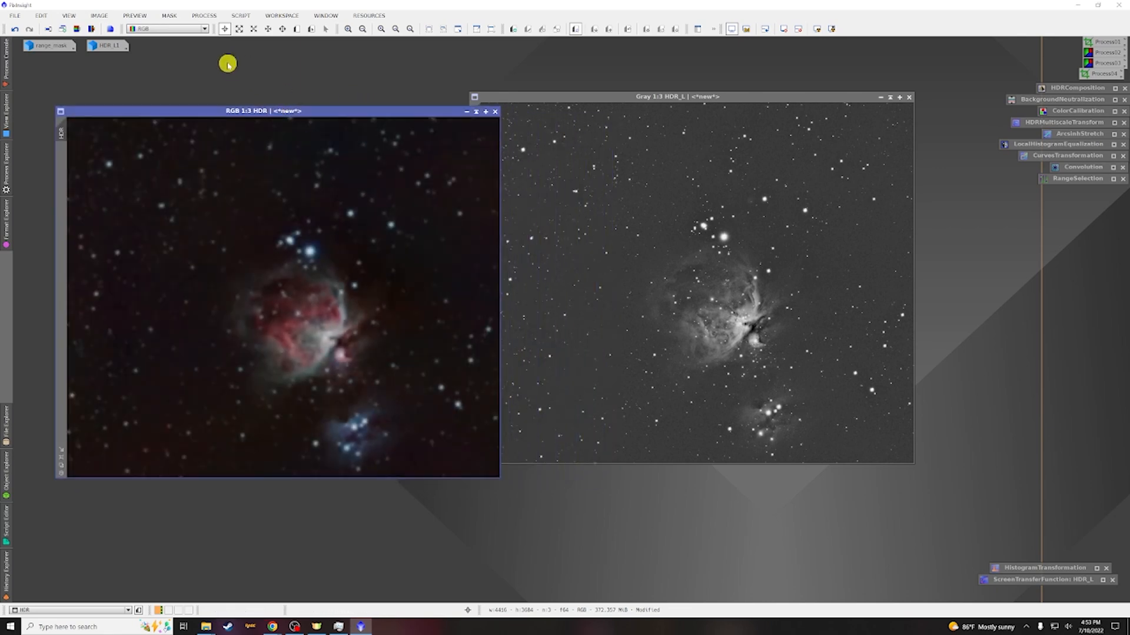
Open the LRGBCombination process and reset it to default settings
left_click(204, 16)
mouse_move(218, 32)
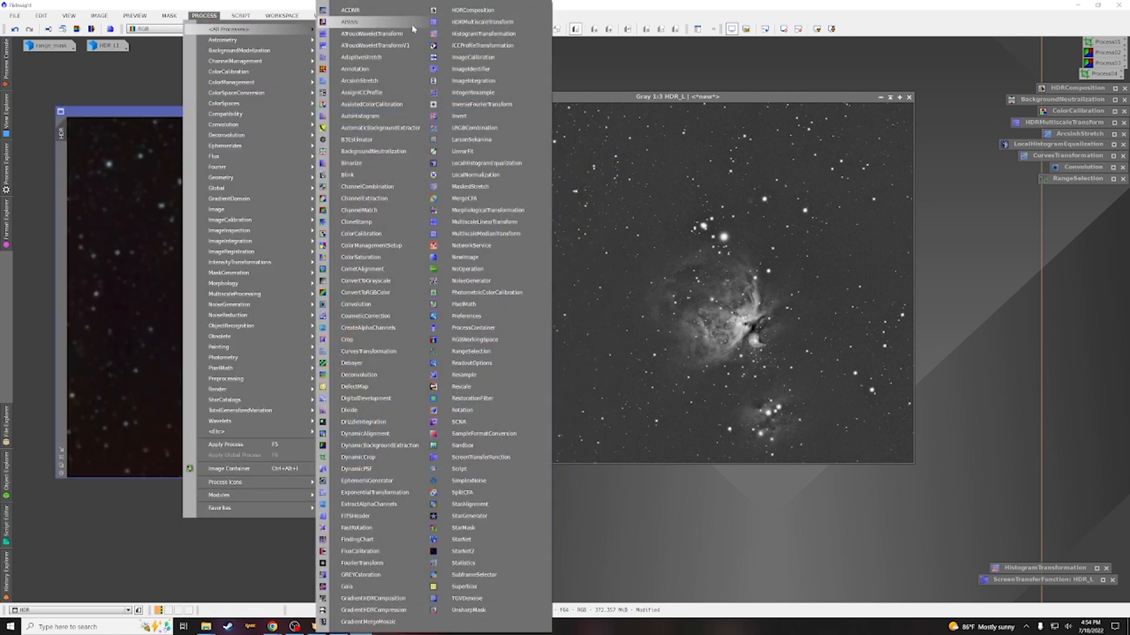
left_click(500, 125)
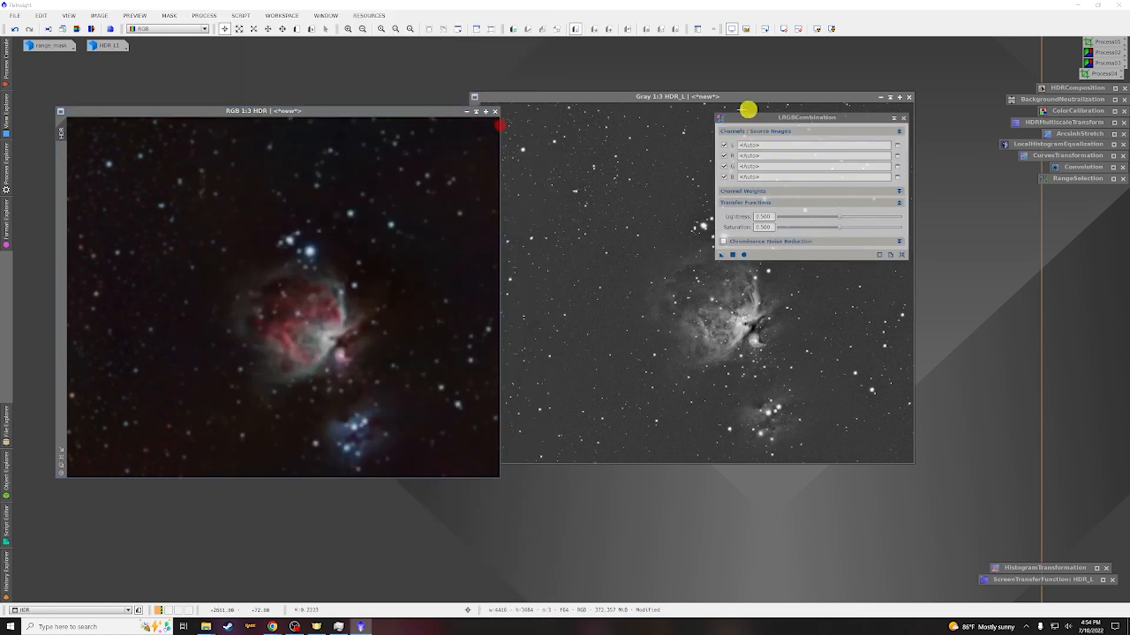
left_click(904, 255)
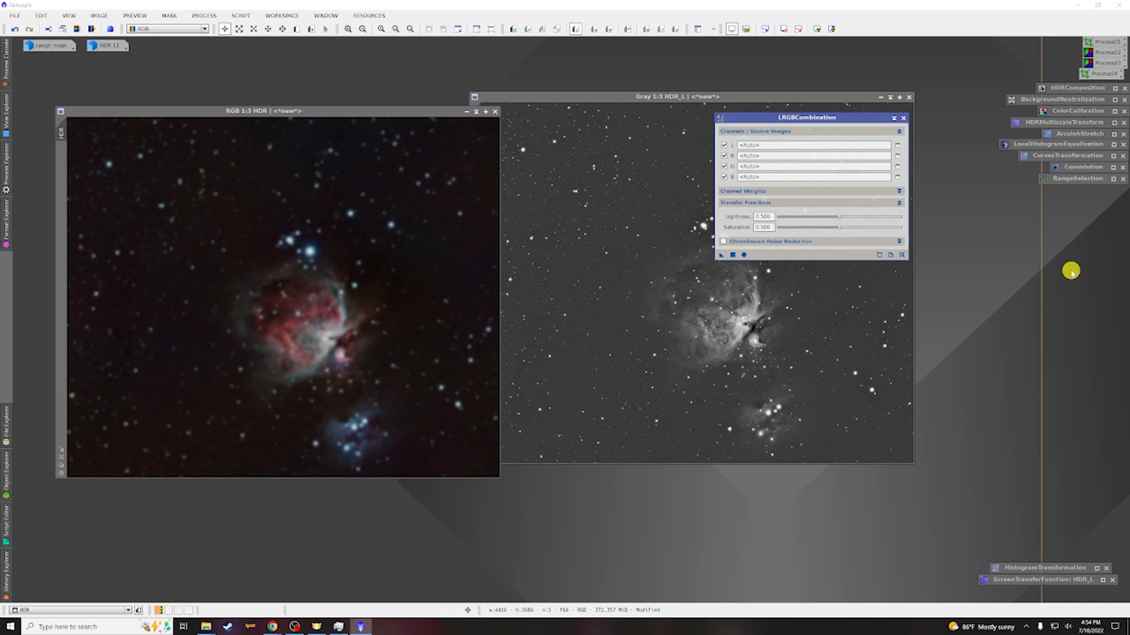
Disable the R, G and B channels and set HDR_L as the L source image
left_click(724, 155)
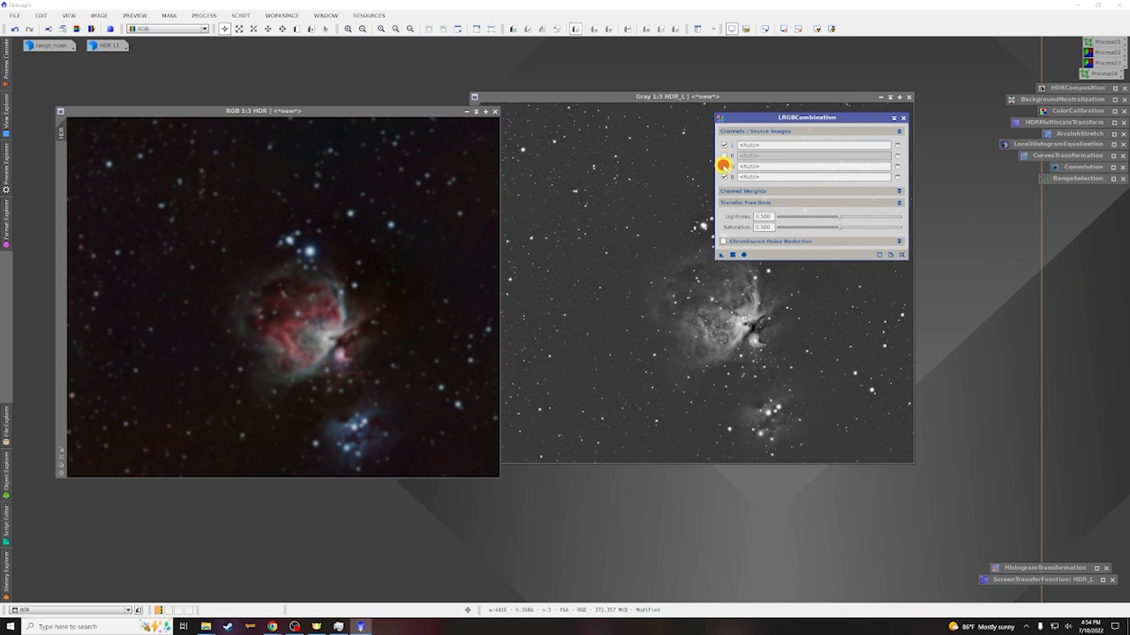
left_click(724, 167)
left_click(723, 176)
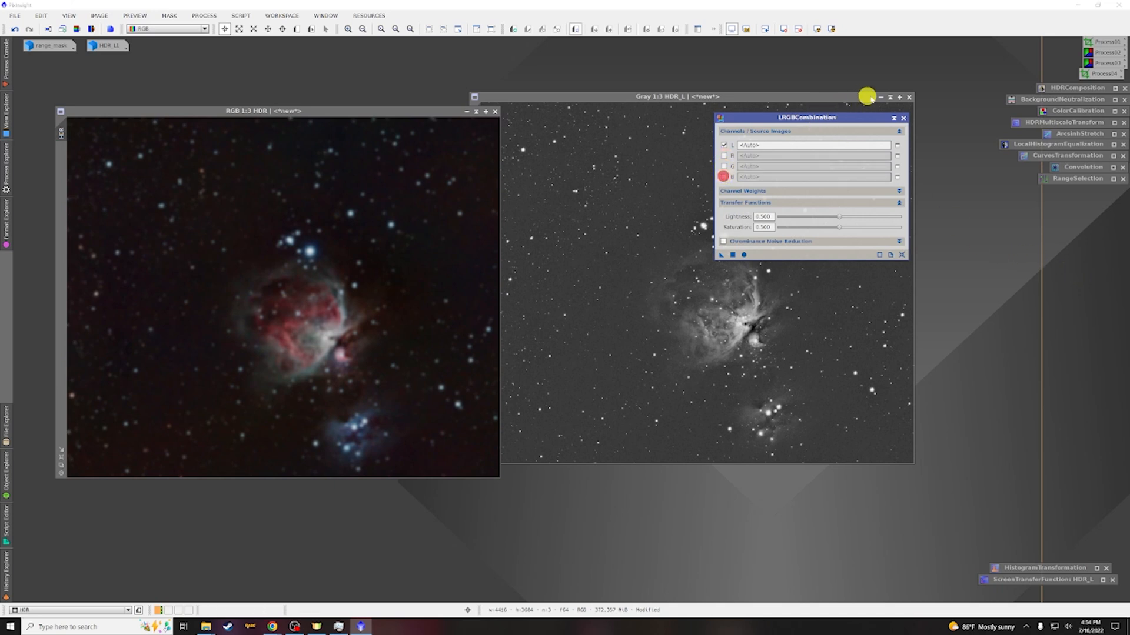
left_click(883, 99)
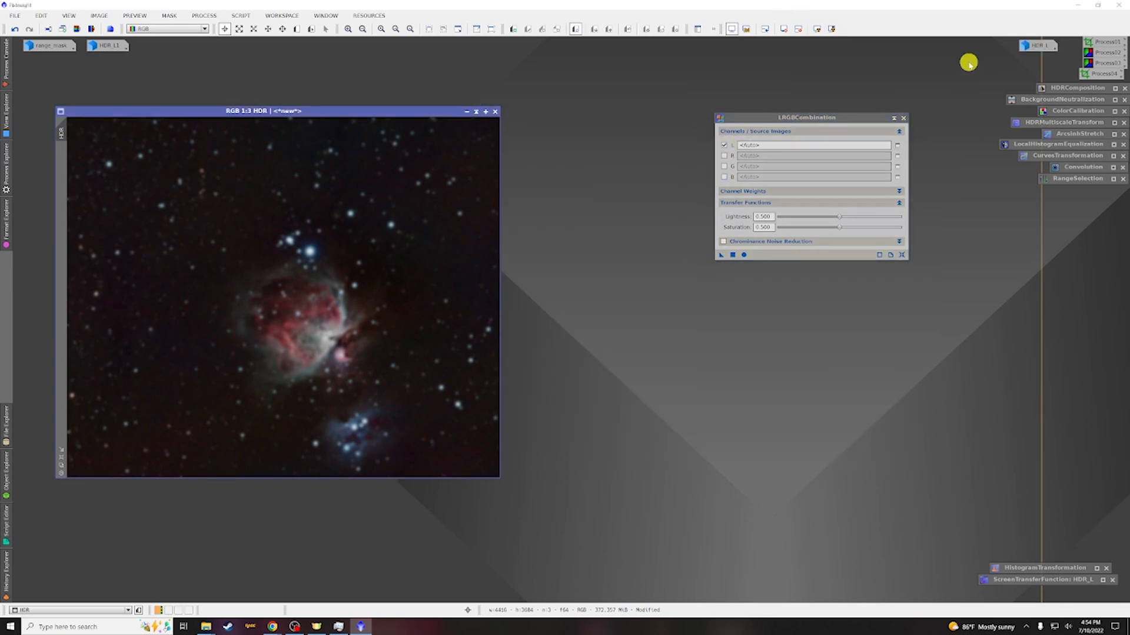
left_click_drag(1029, 52, 787, 147)
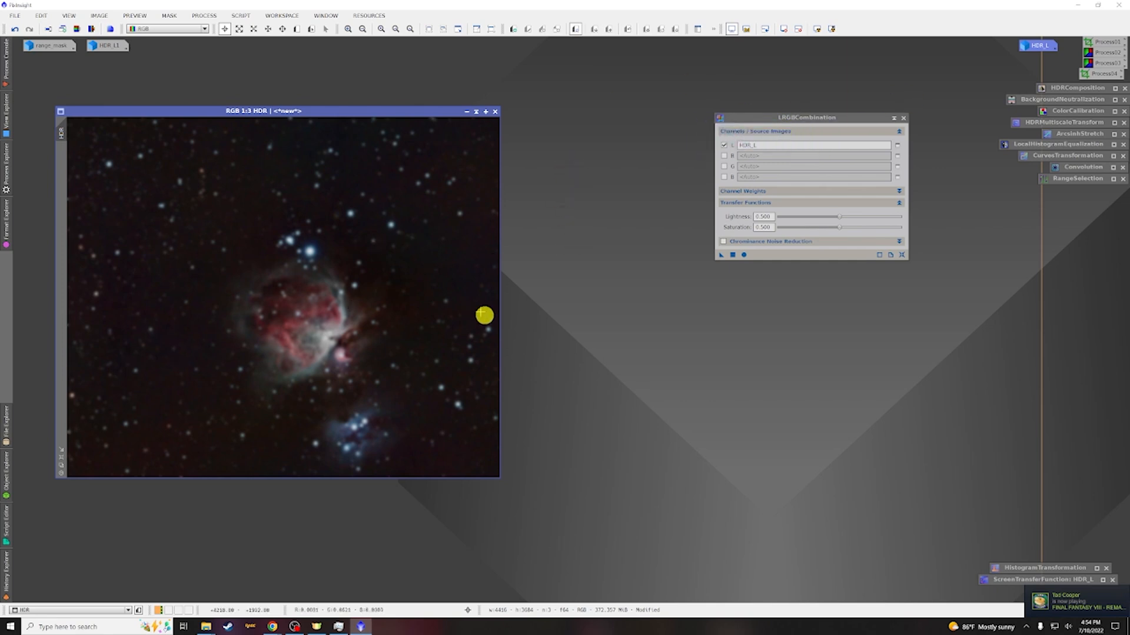
Create a preview around the nebula on the HDR image and open it zoomed in
left_click(297, 29)
left_click_drag(215, 260, 398, 390)
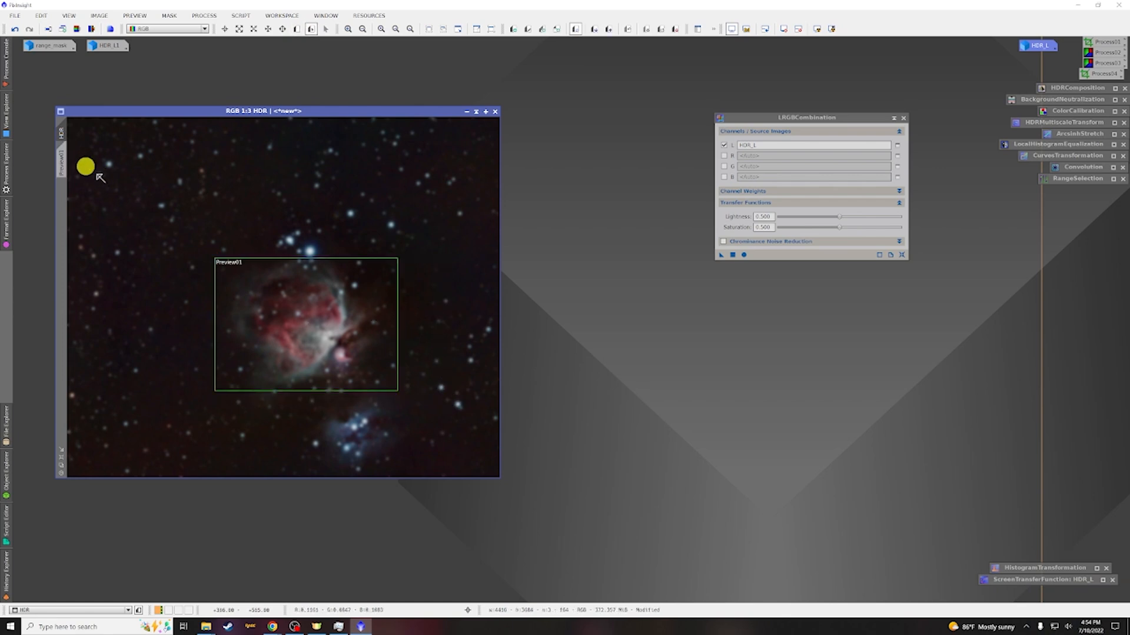
left_click(61, 162)
scroll(432, 248, "down", 1)
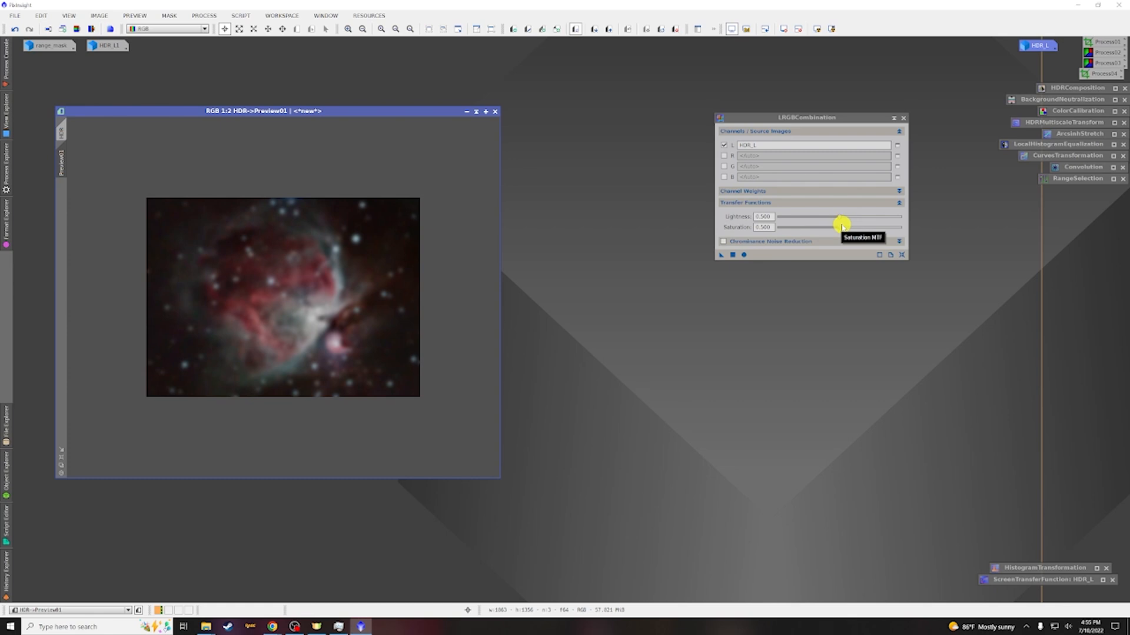
Set saturation to 0.490 and lightness to 0.510, then apply LRGBCombination to the preview
left_click(839, 227)
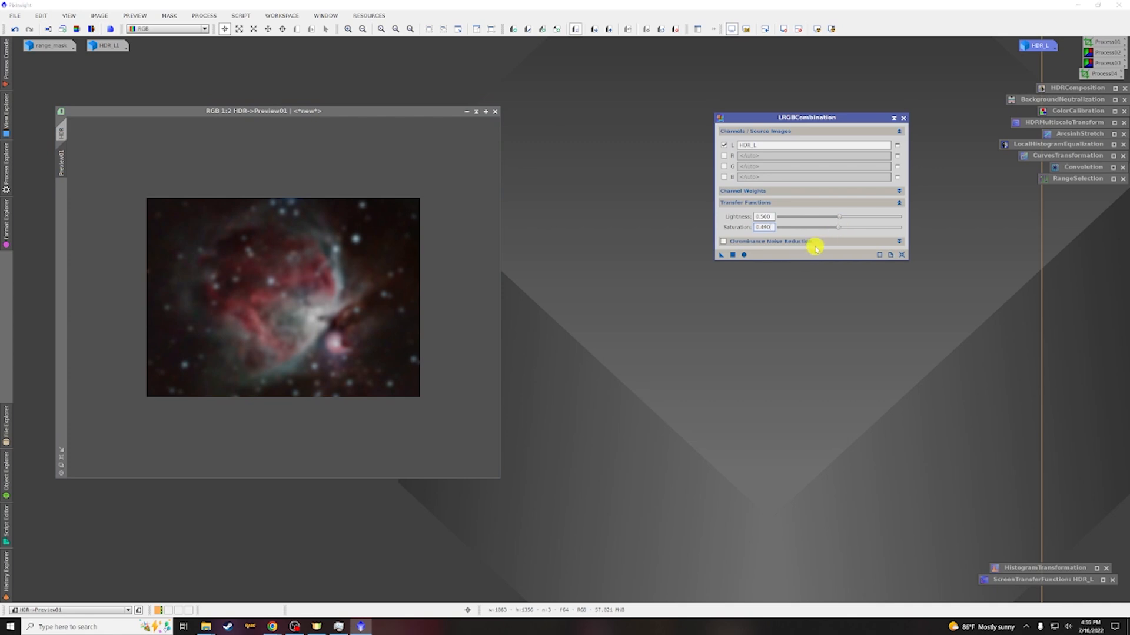
left_click(838, 219)
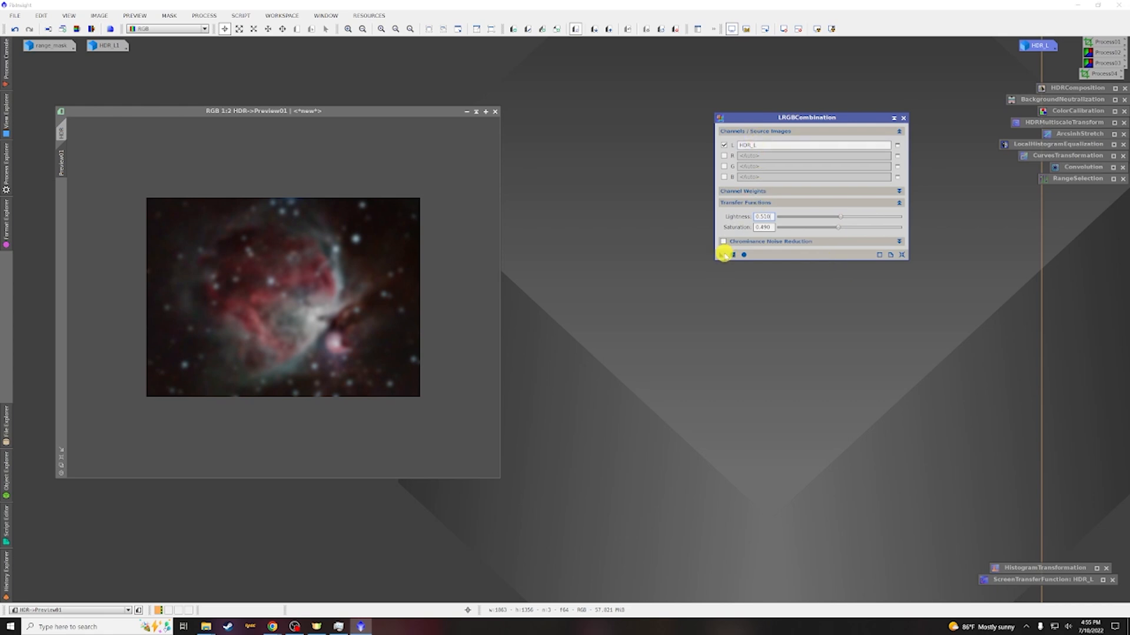
left_click_drag(720, 256, 352, 275)
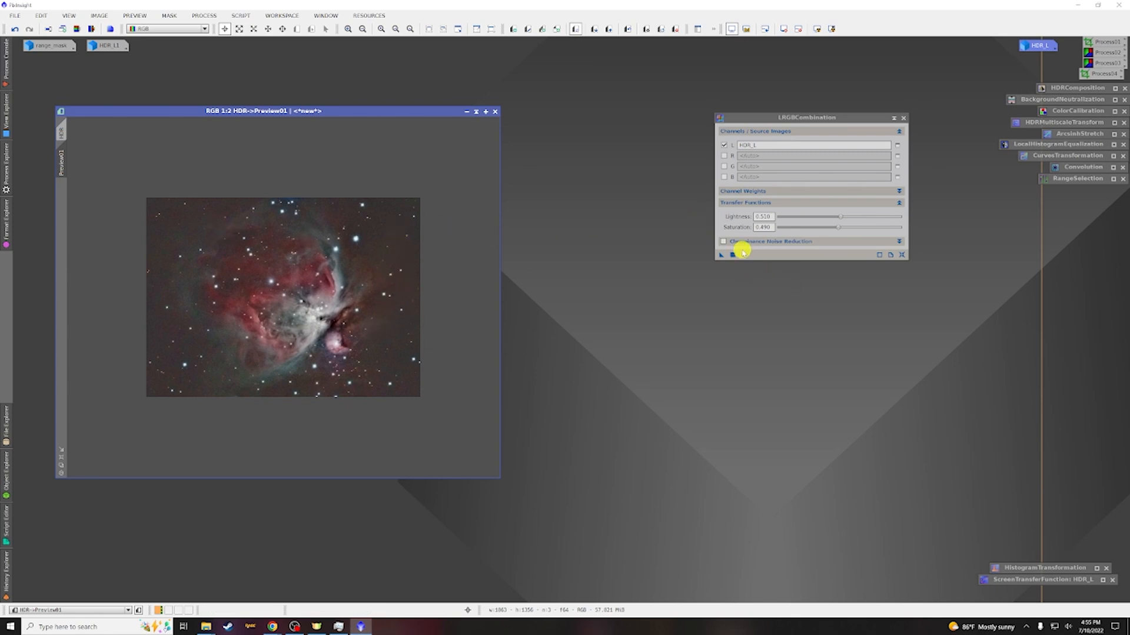
Enable Chrominance Noise Reduction and apply LRGBCombination to the whole HDR image
left_click(725, 242)
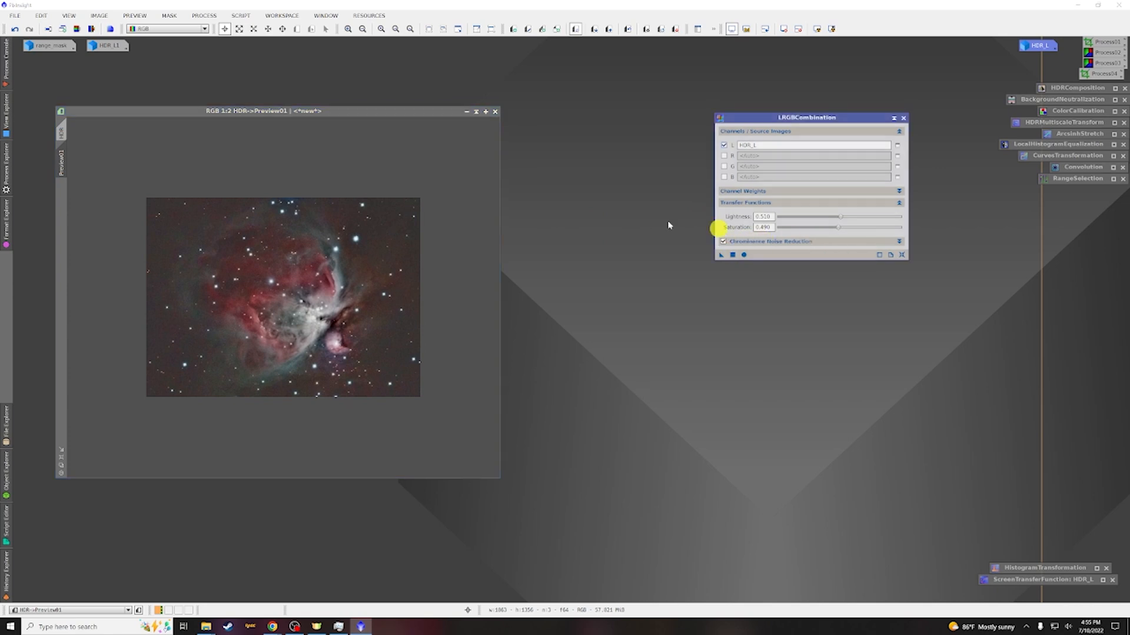
left_click(62, 130)
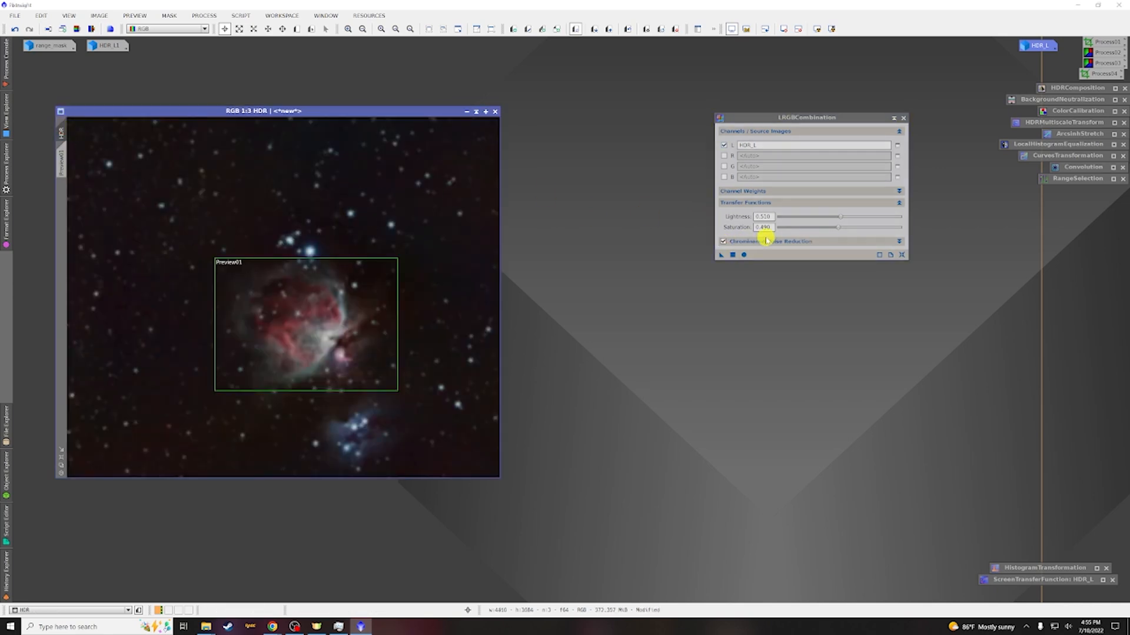
left_click(720, 256)
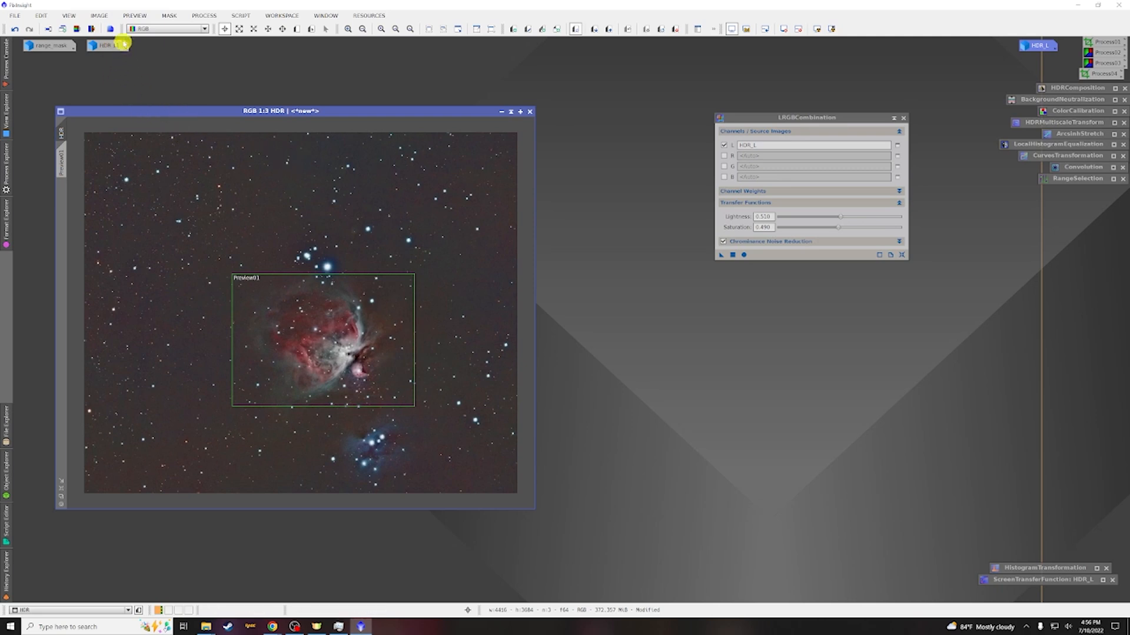
Delete all previews on the HDR image and apply HDR_L1 to it as a mask
left_click(135, 16)
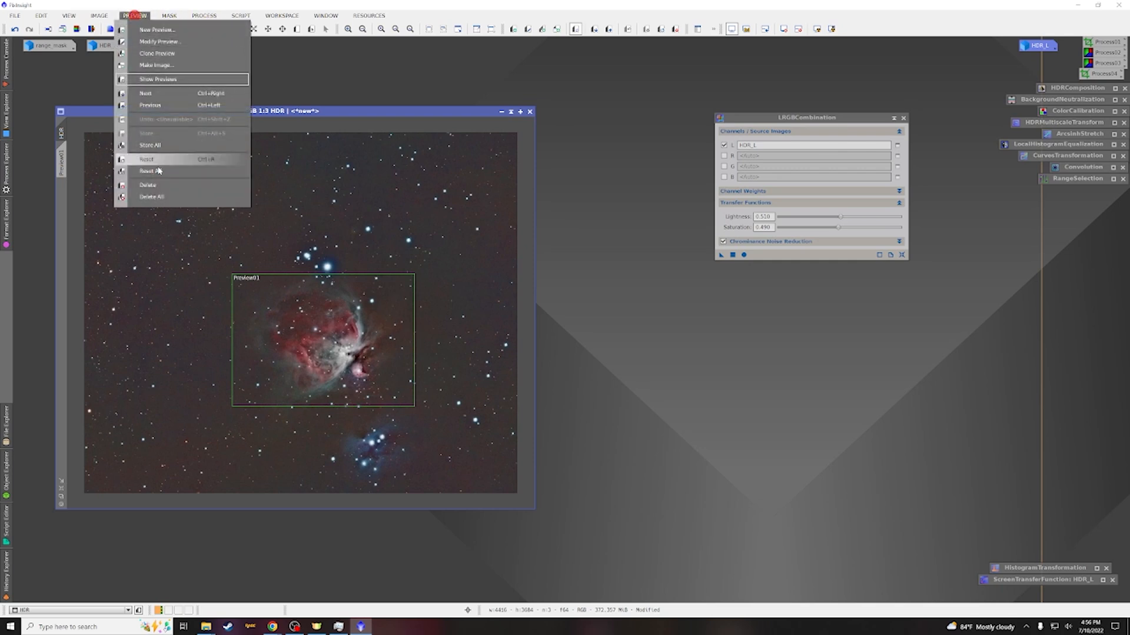
left_click(157, 196)
double_click(103, 45)
left_click_drag(265, 161, 65, 164)
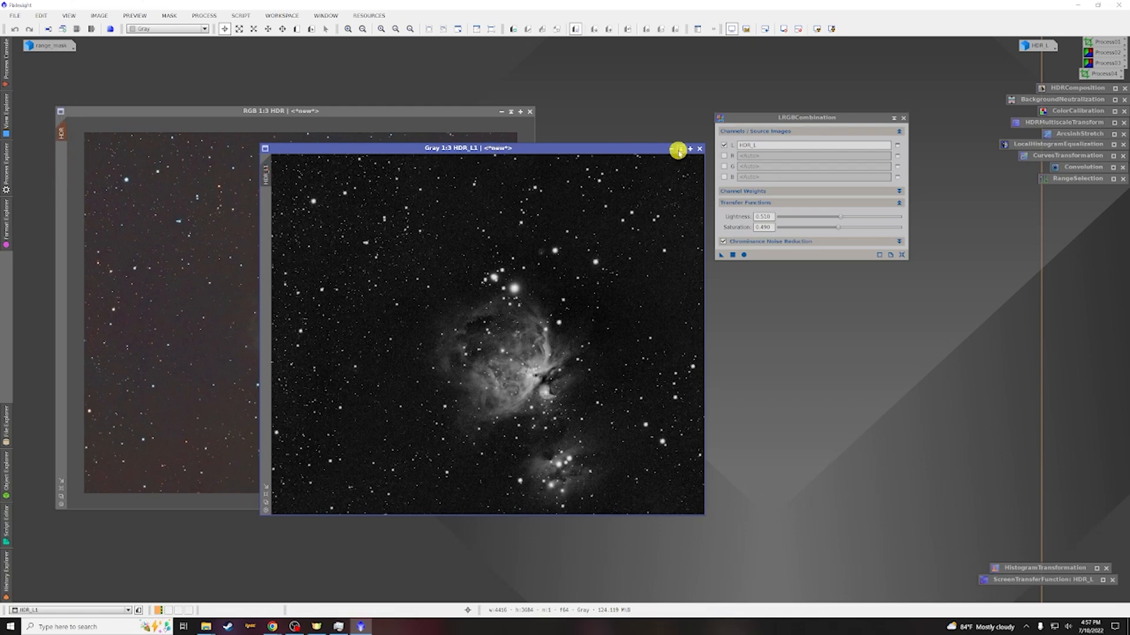
left_click(670, 149)
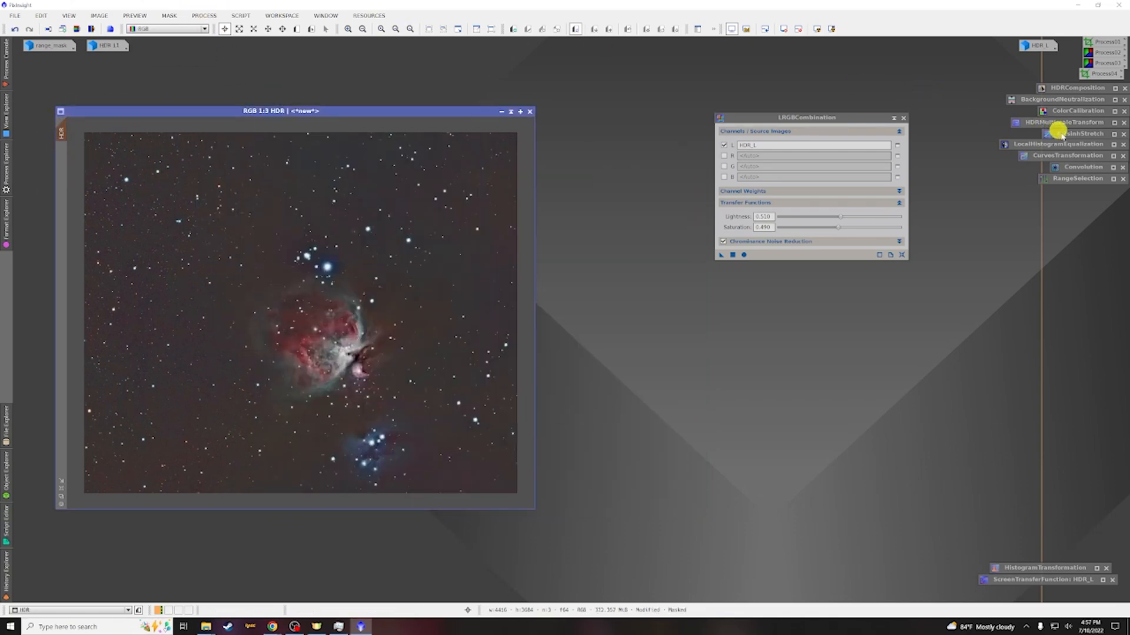
Apply a CurvesTransformation curve darkening the lower tones to the masked HDR image, checking it with real-time preview
double_click(1070, 156)
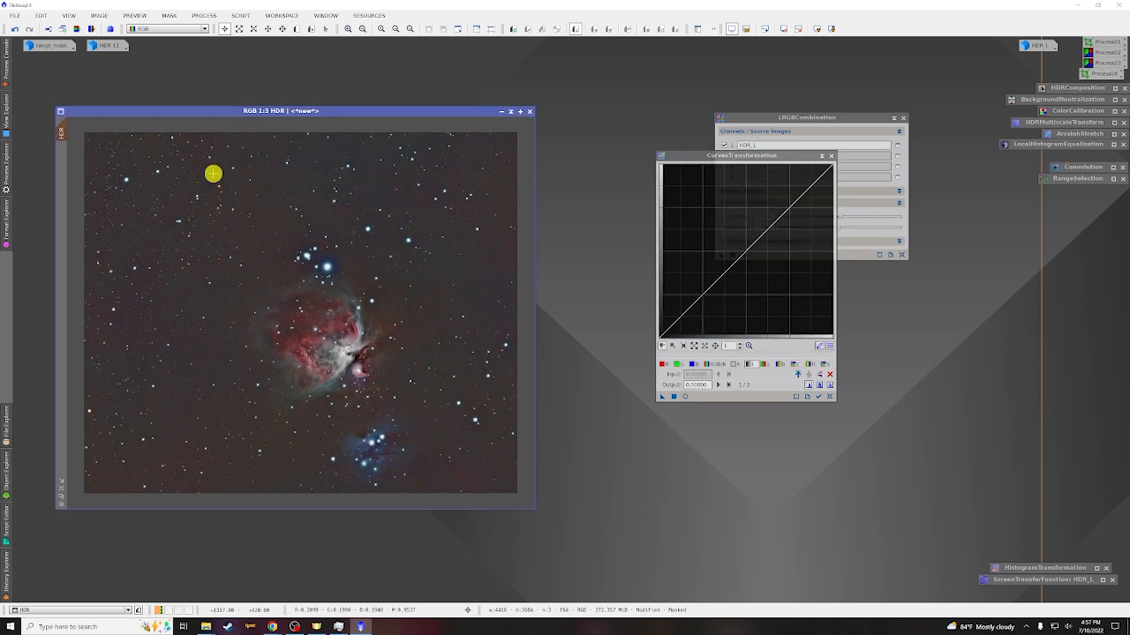
key("ctrl+k")
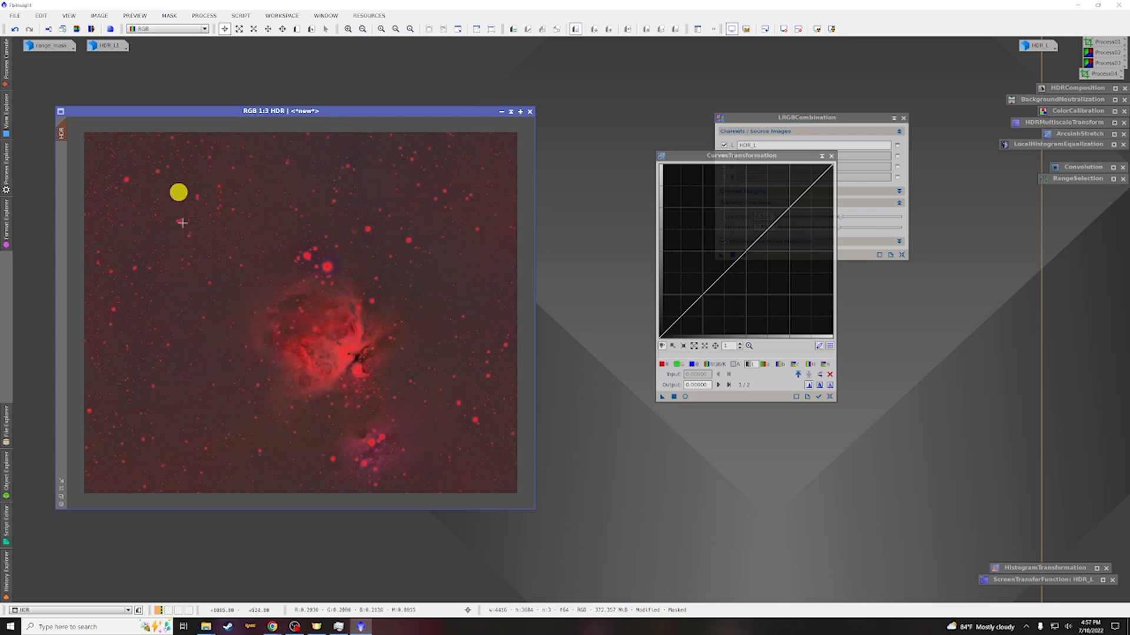
left_click(684, 397)
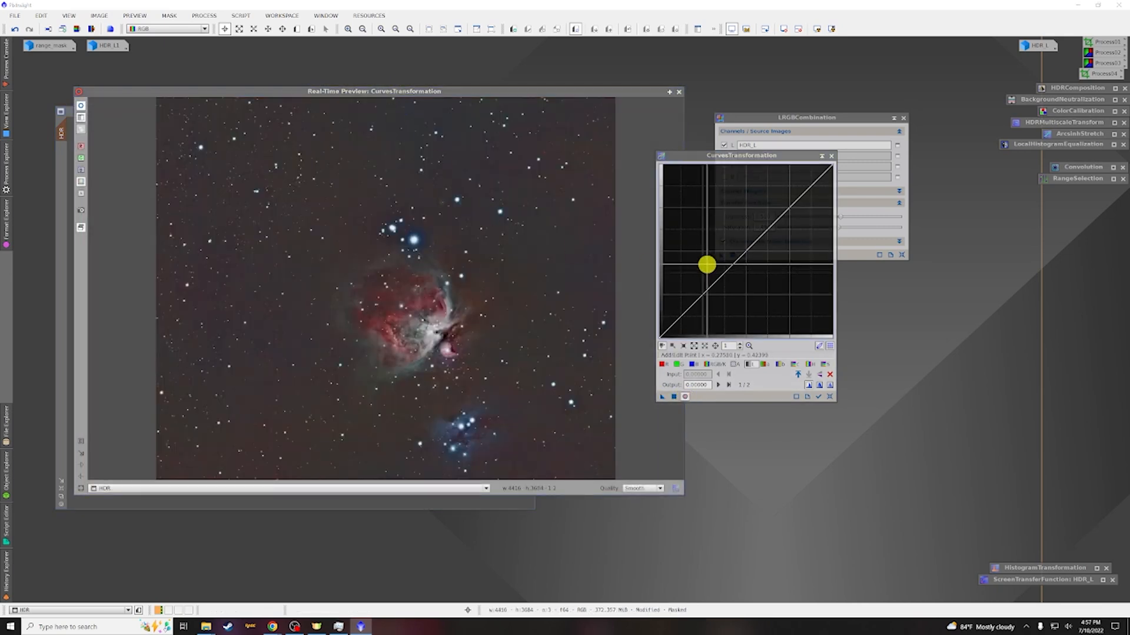
left_click(748, 253)
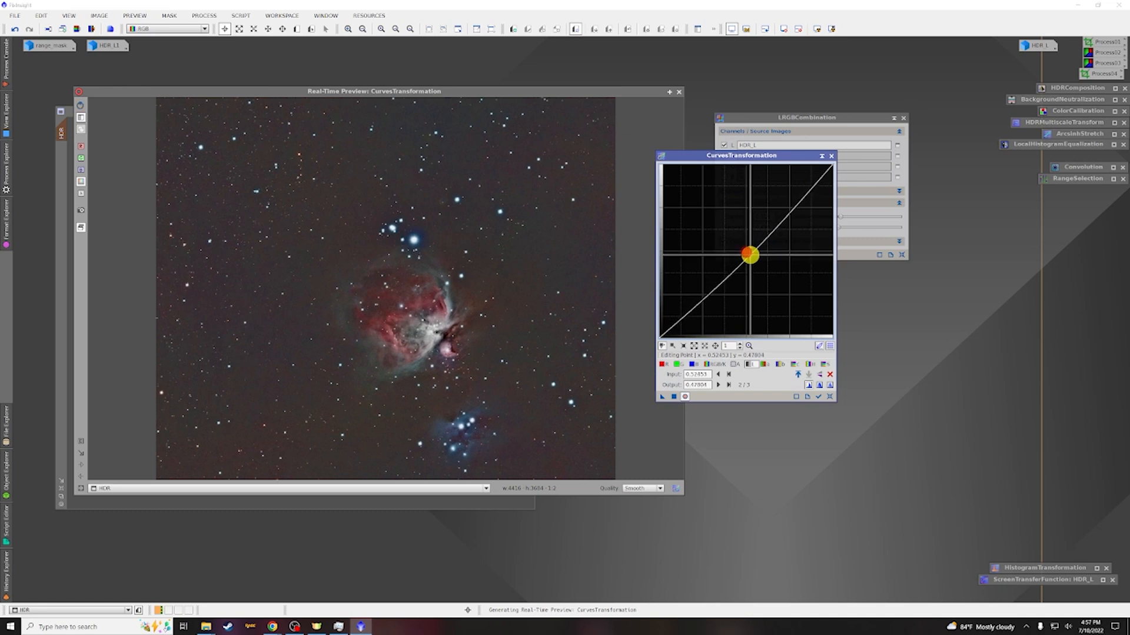
left_click_drag(749, 255, 753, 259)
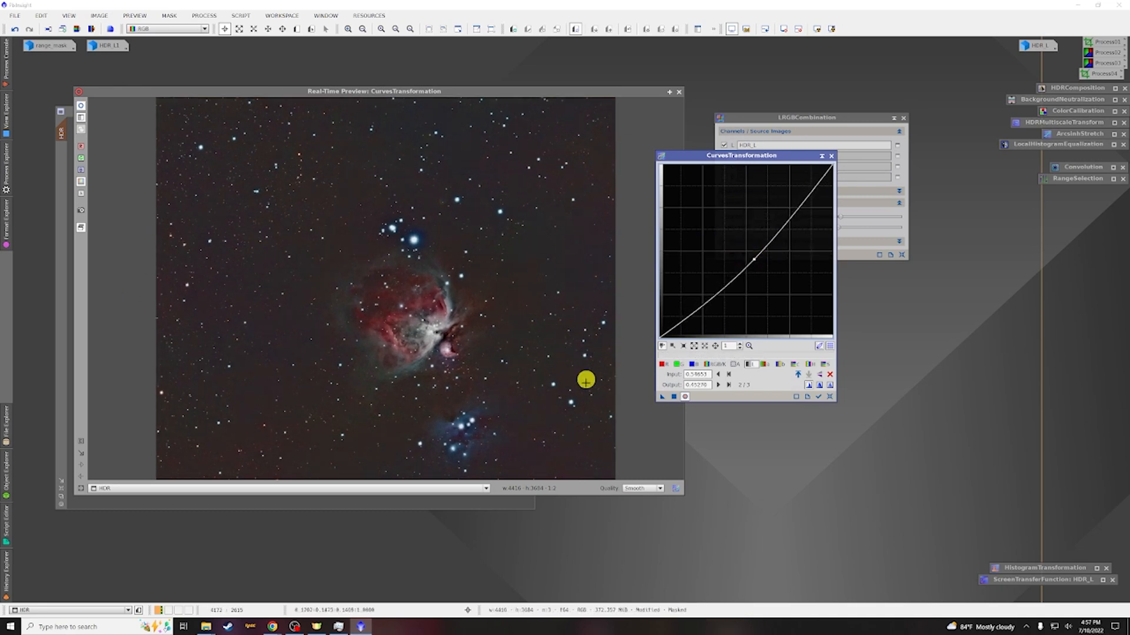
left_click(750, 263)
left_click_drag(749, 263, 748, 264)
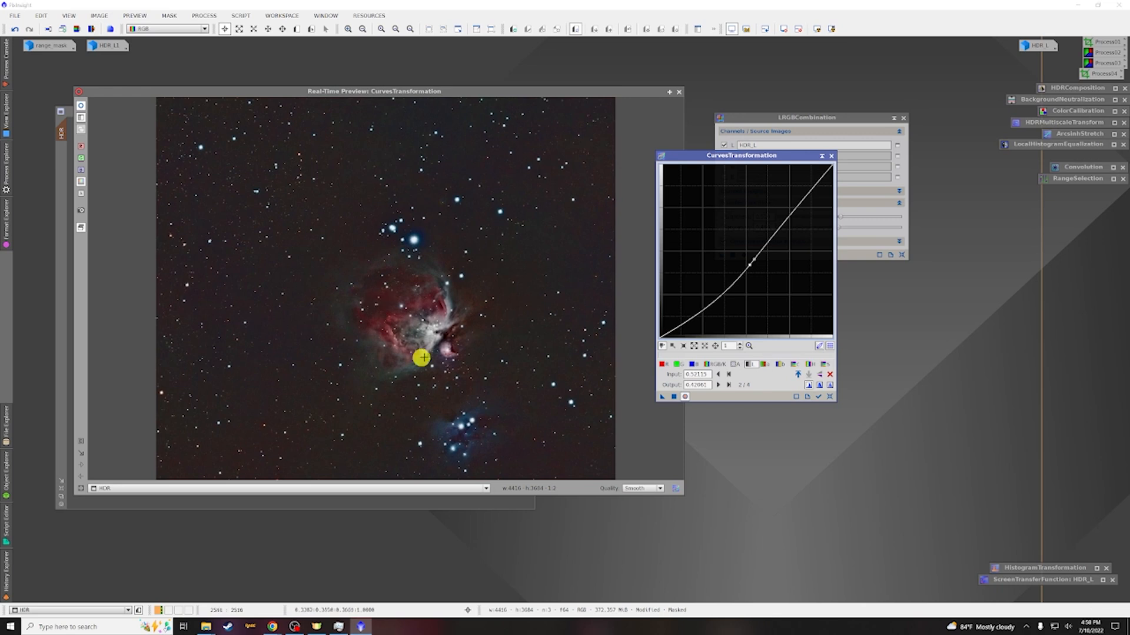
left_click(674, 397)
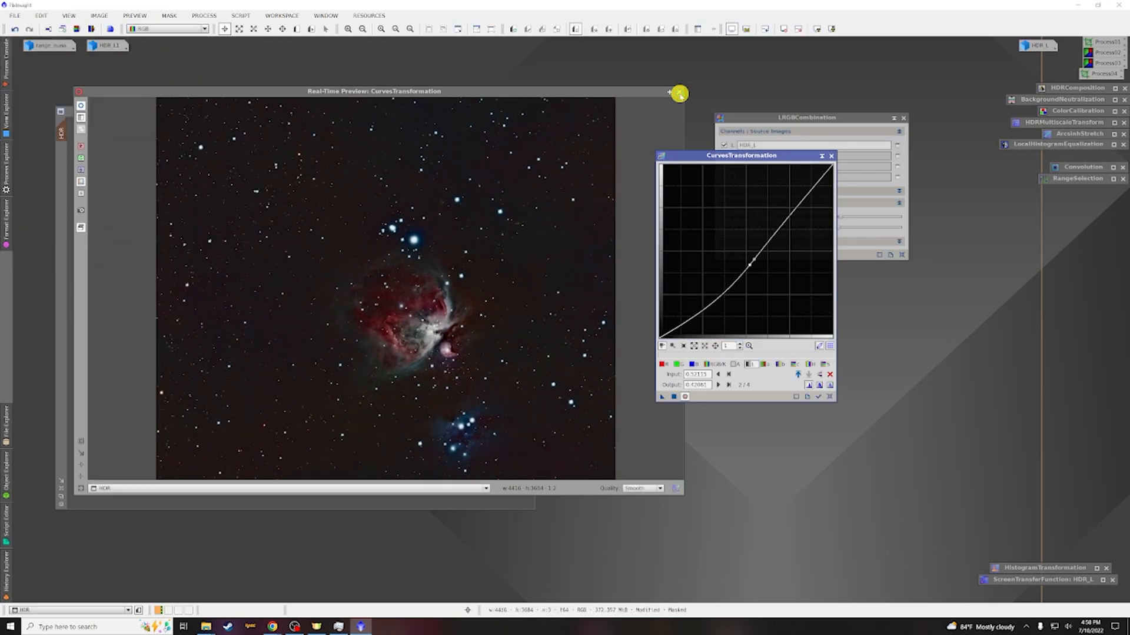
left_click(671, 92)
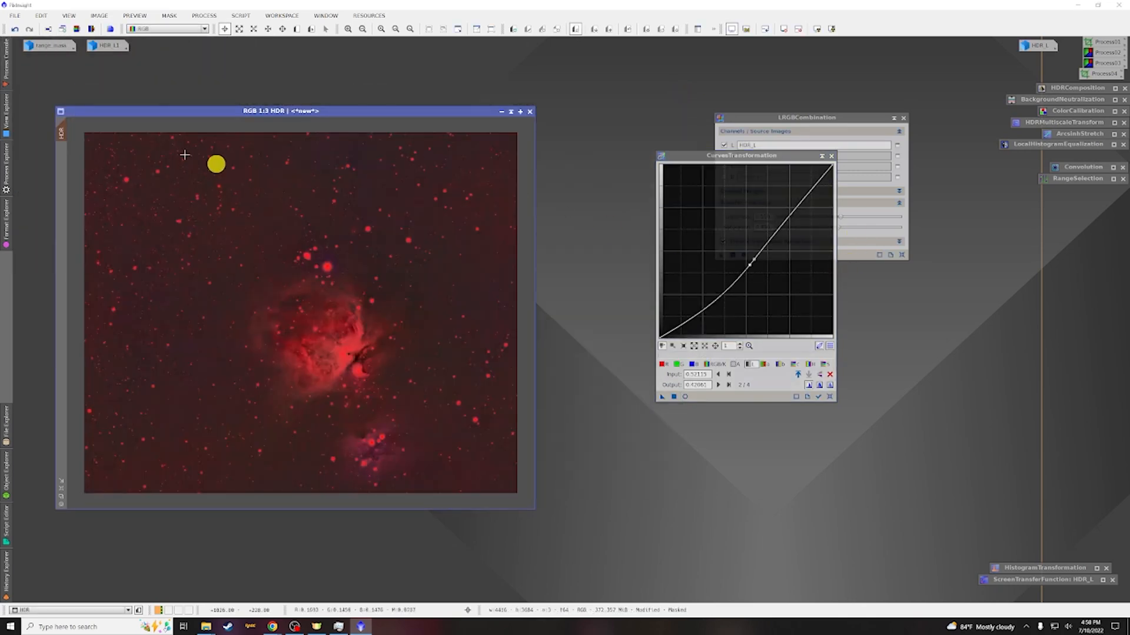
key("ctrl+k")
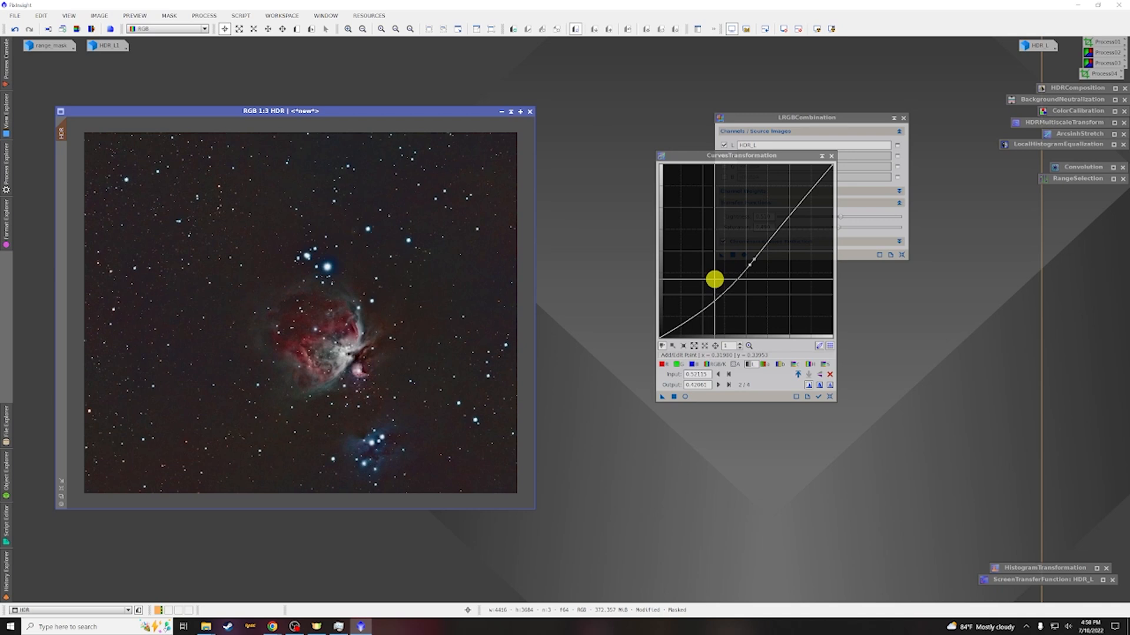